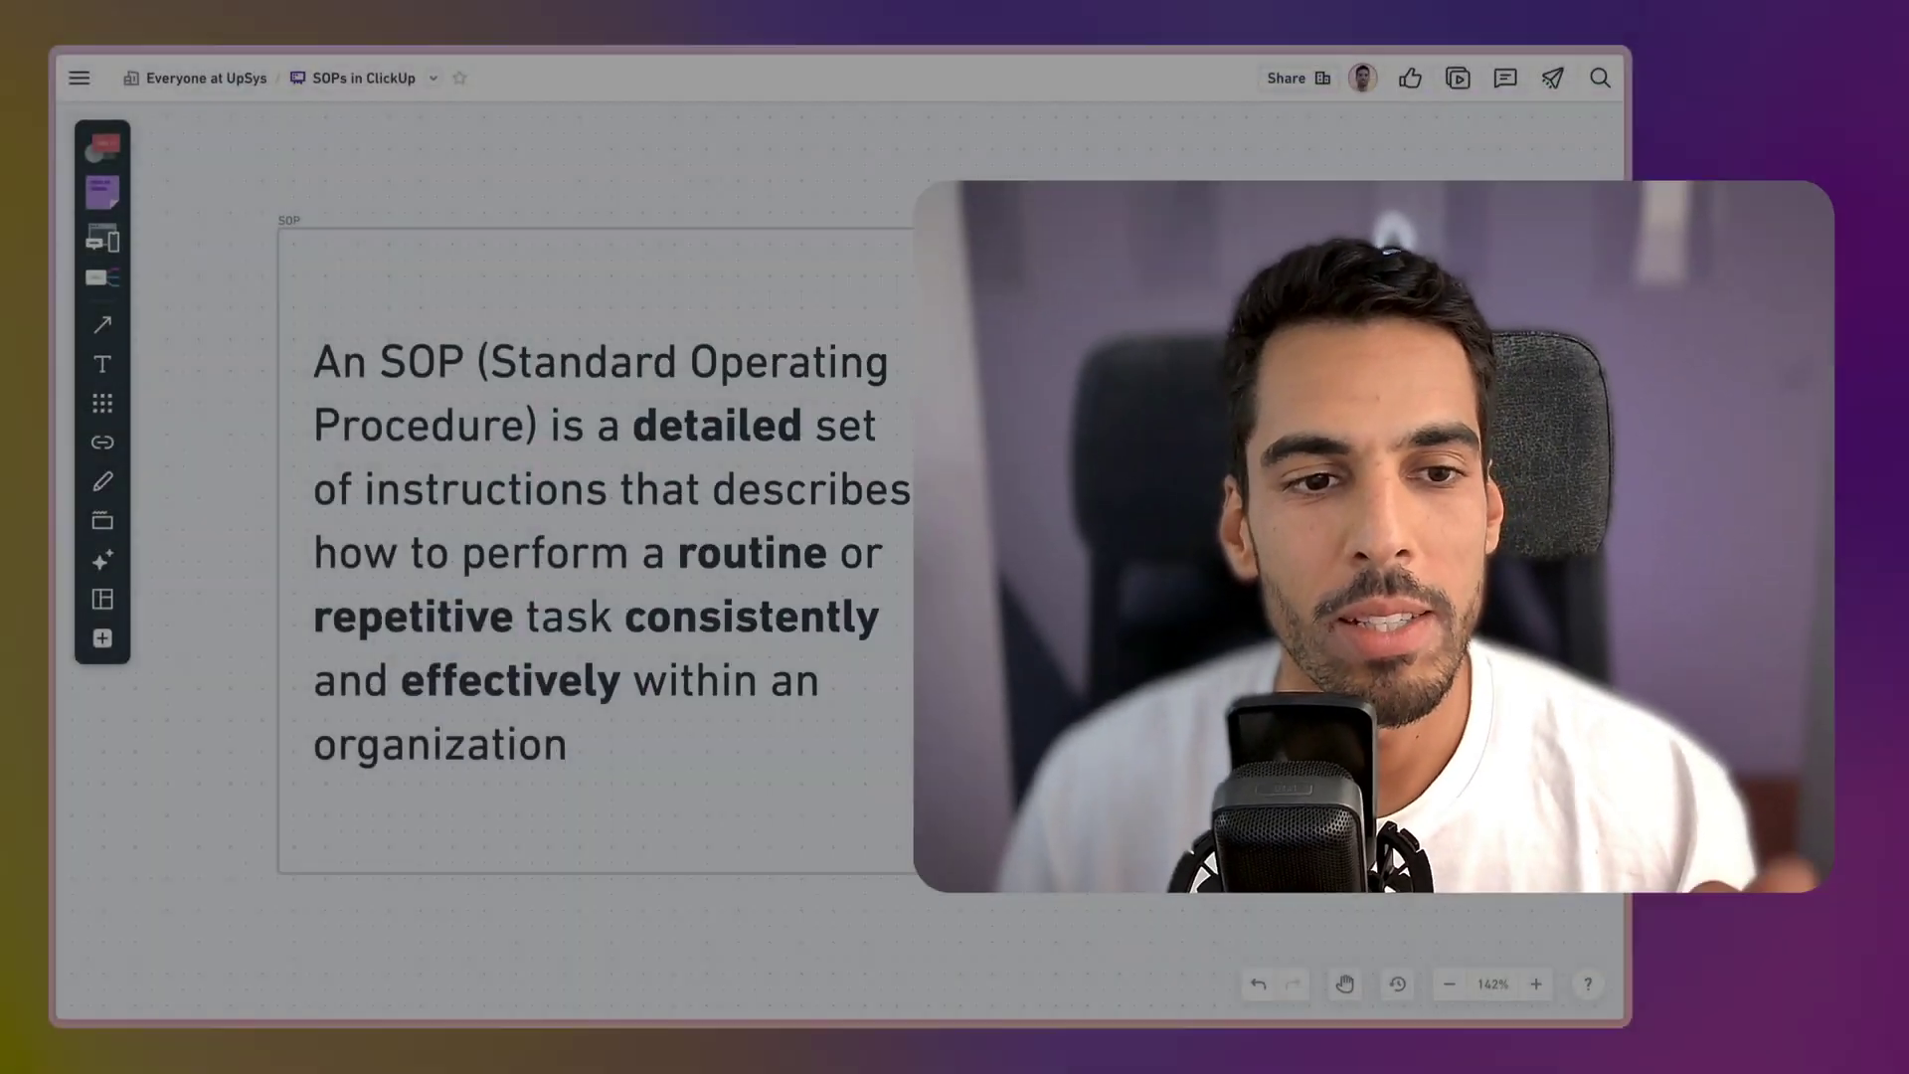
Step: Look over the SOP definition text on the whiteboard
scroll(1084, 517, "left", 1)
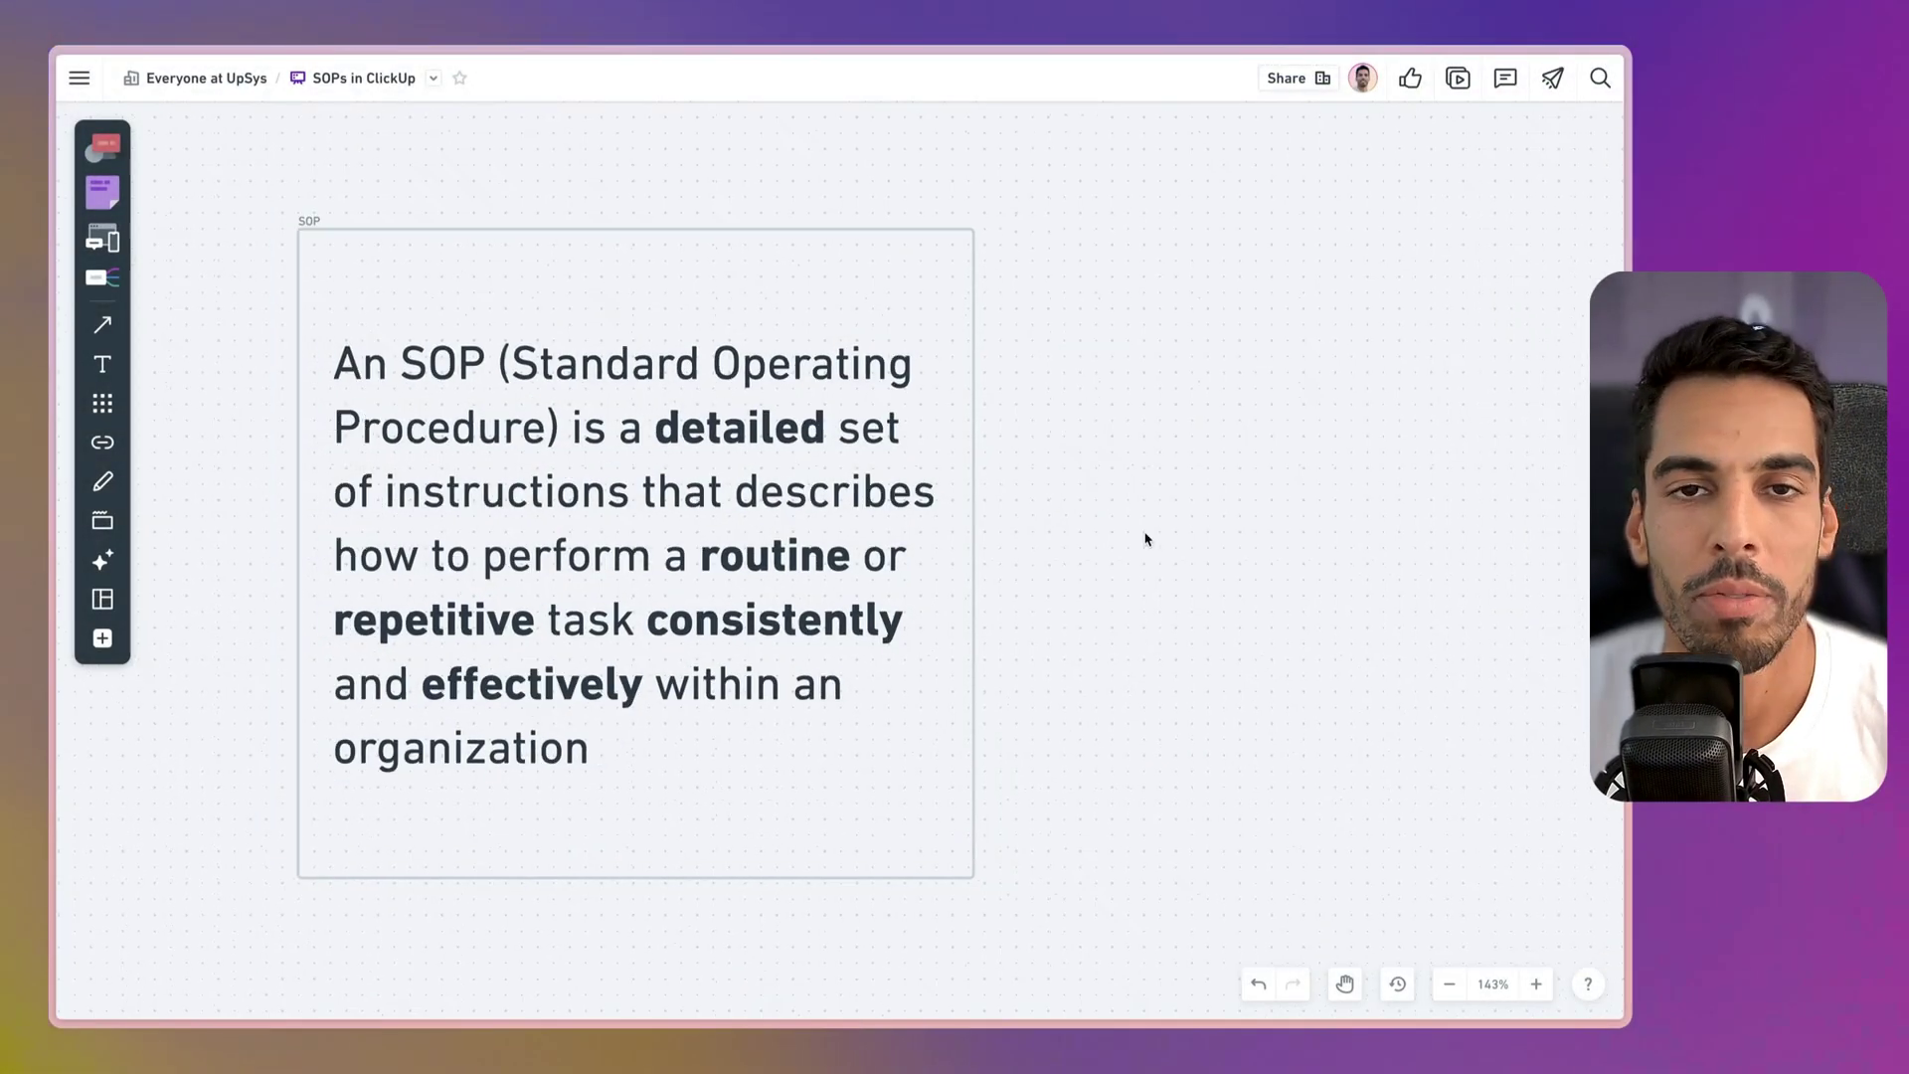
scroll(812, 494, "up", 2)
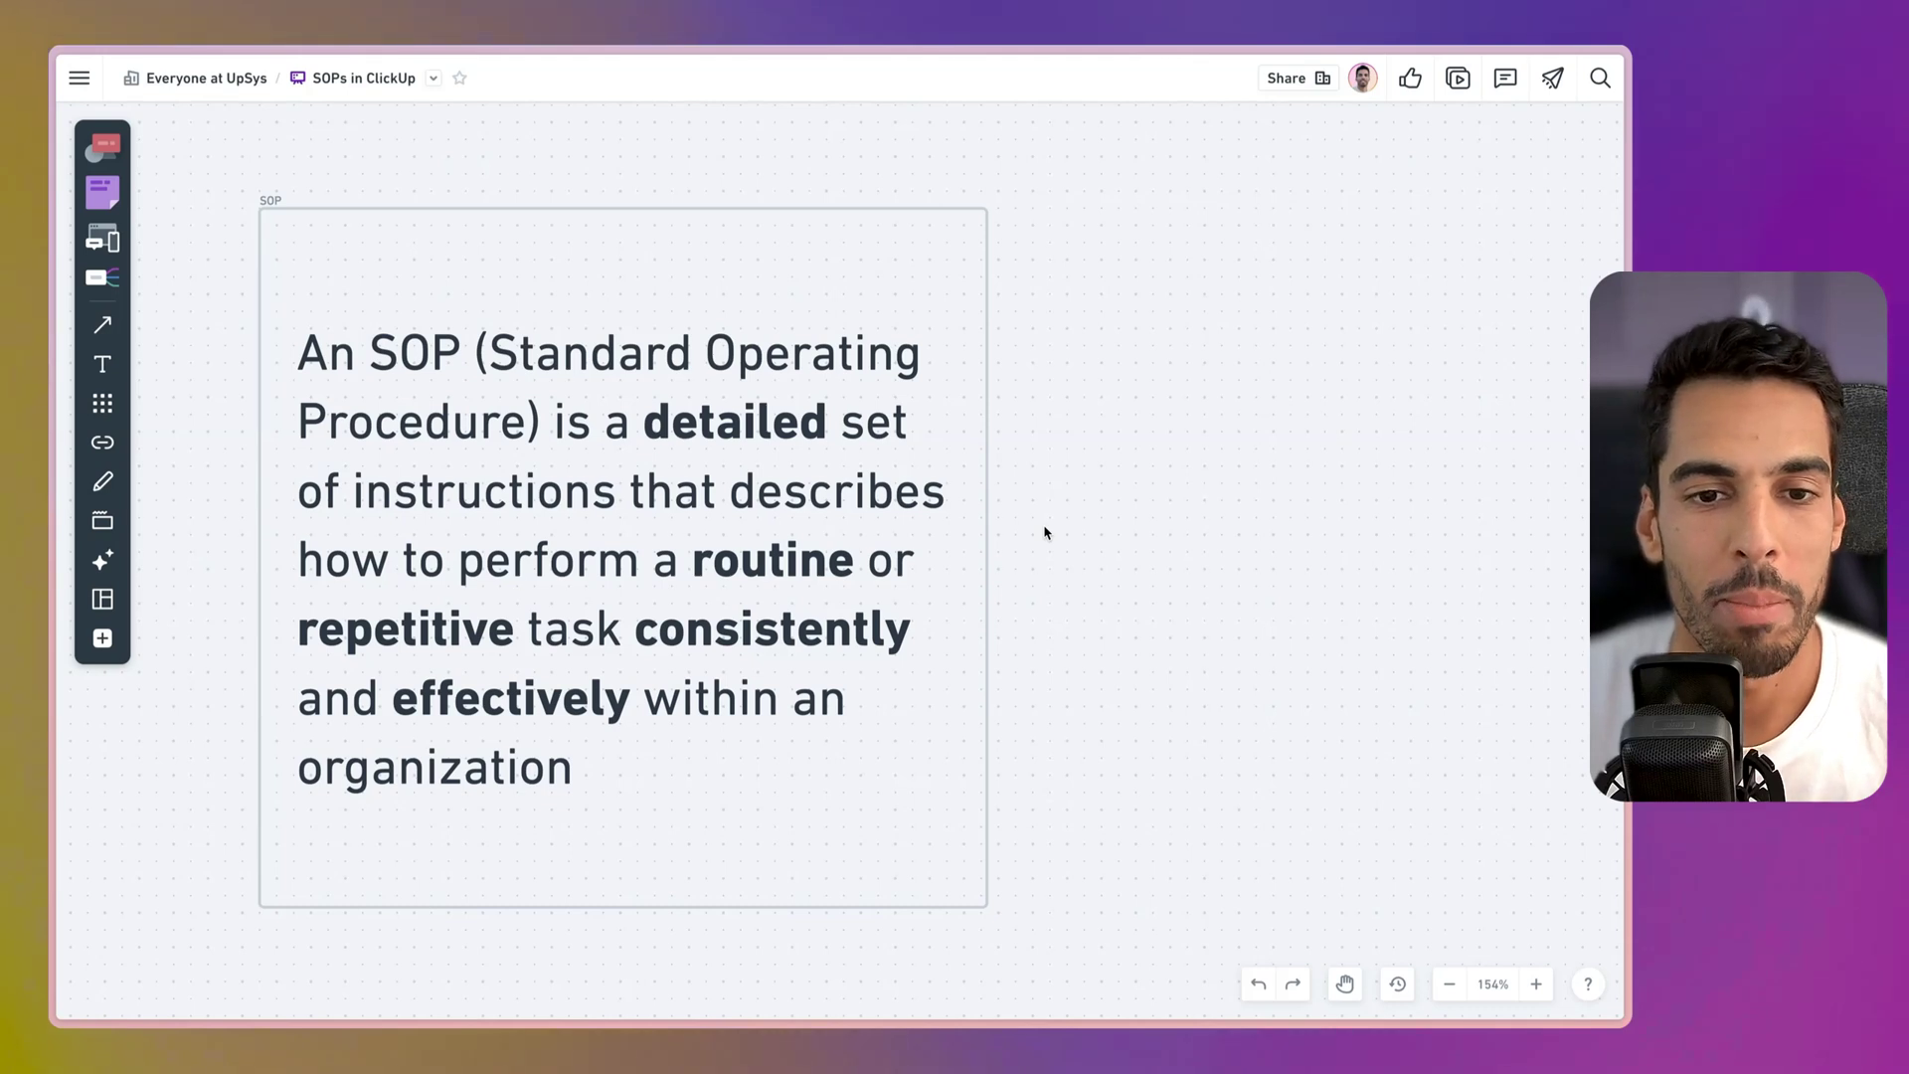
left_click(724, 413)
left_click(1154, 421)
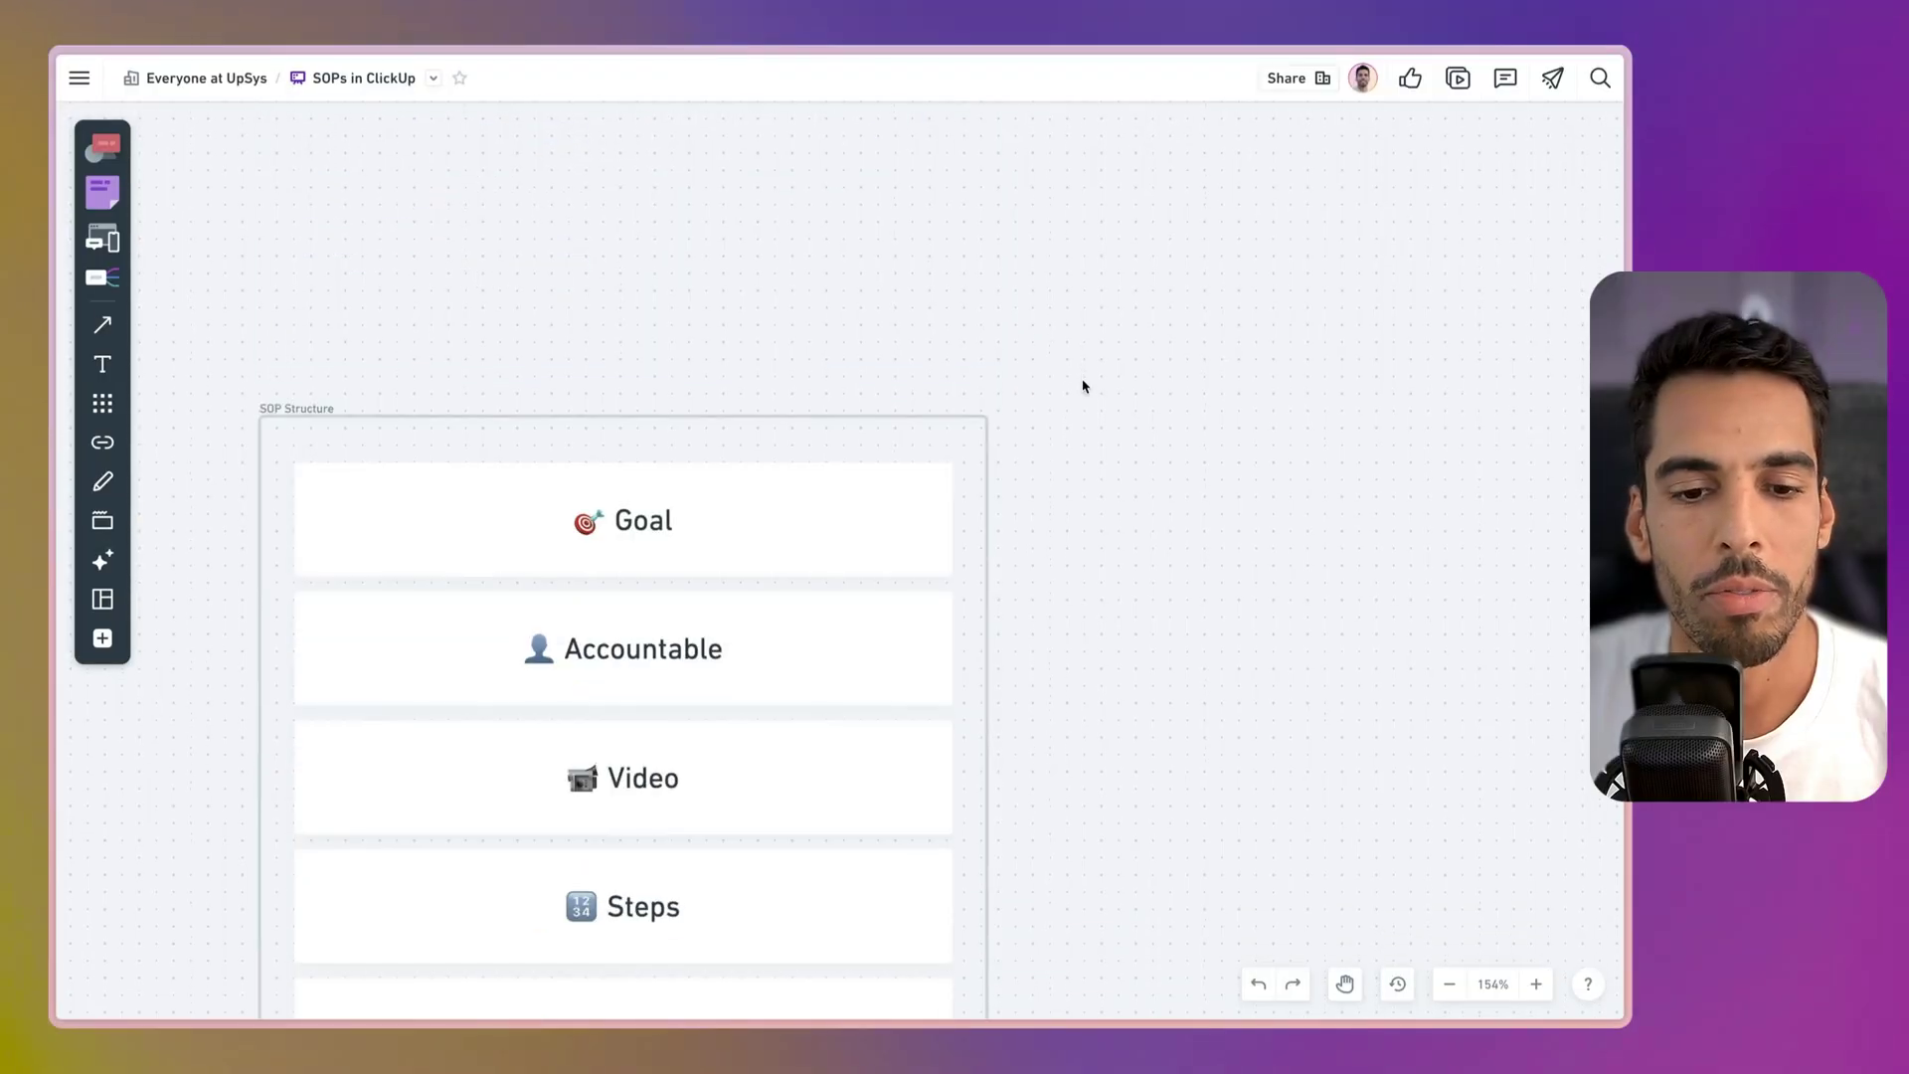
Step: Fill the Accountable card light blue
scroll(1083, 385, "down", 4)
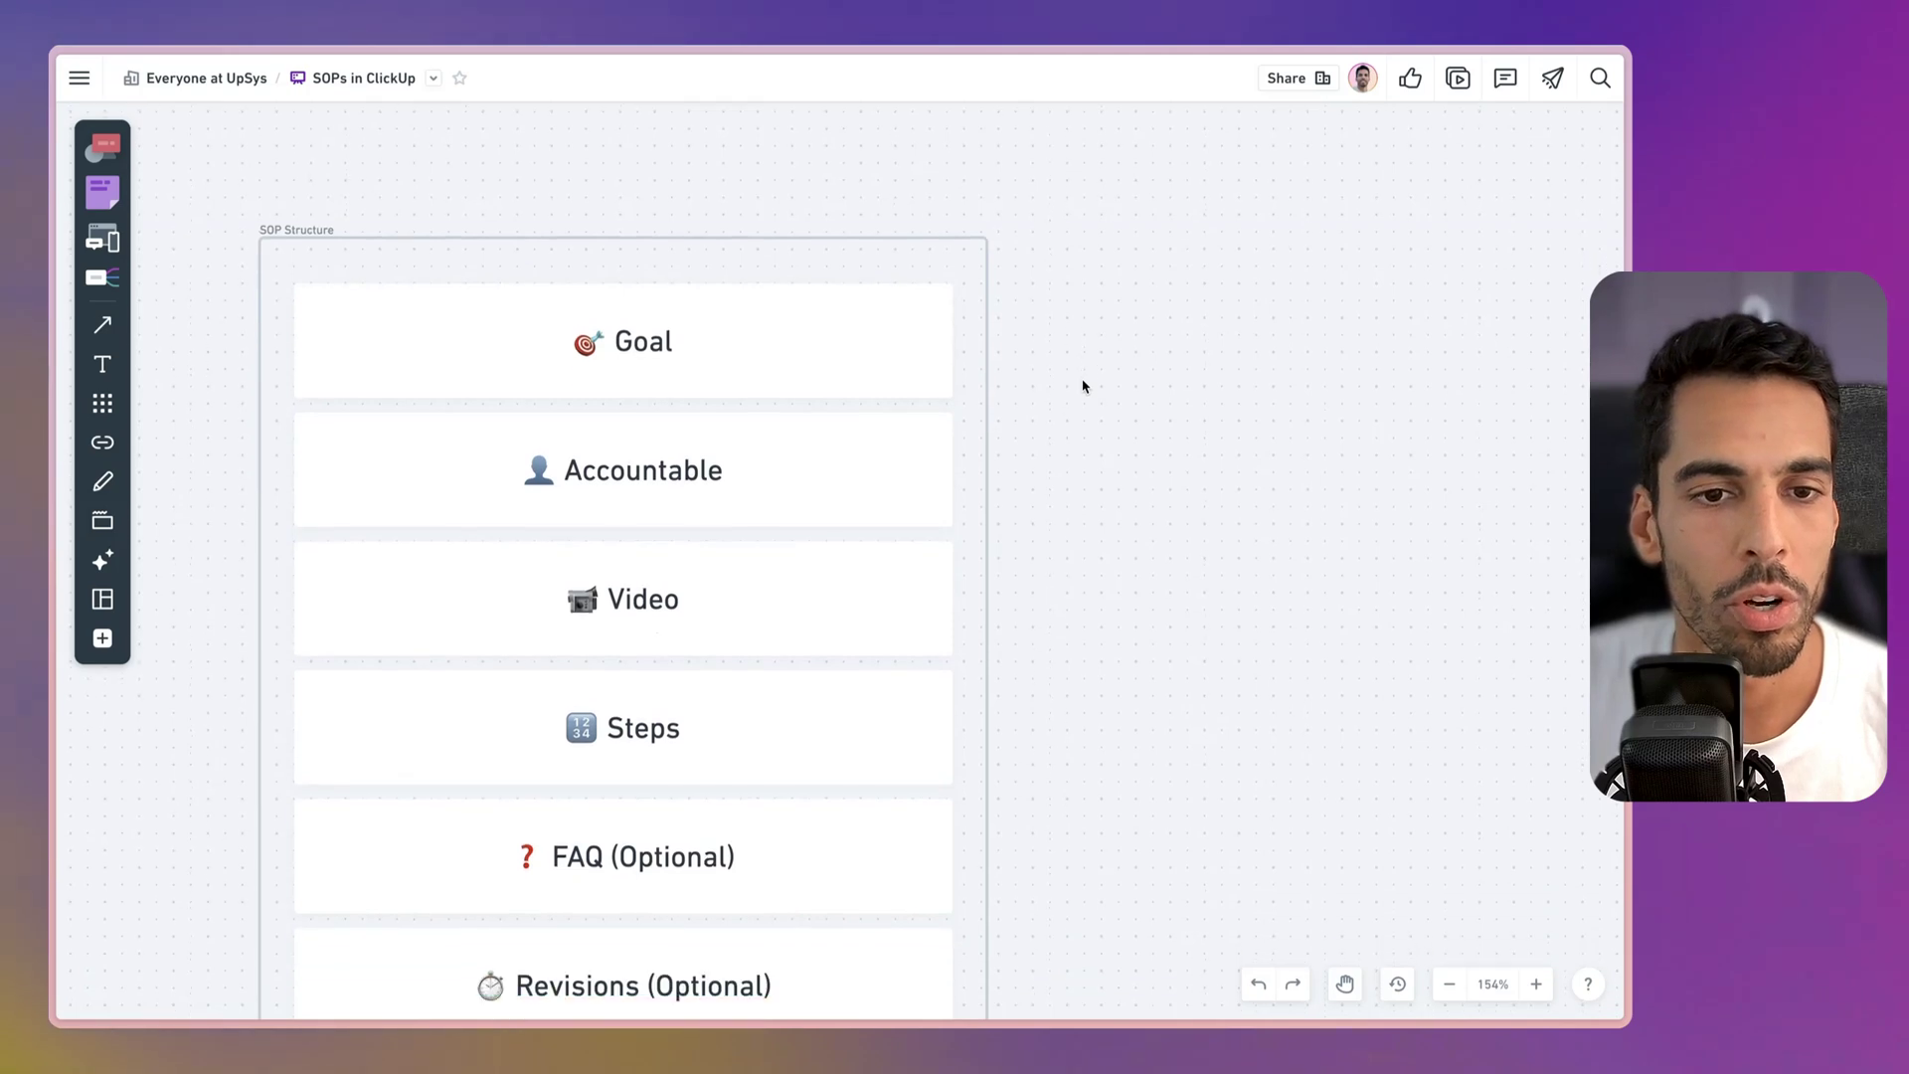
scroll(1083, 386, "down", 3)
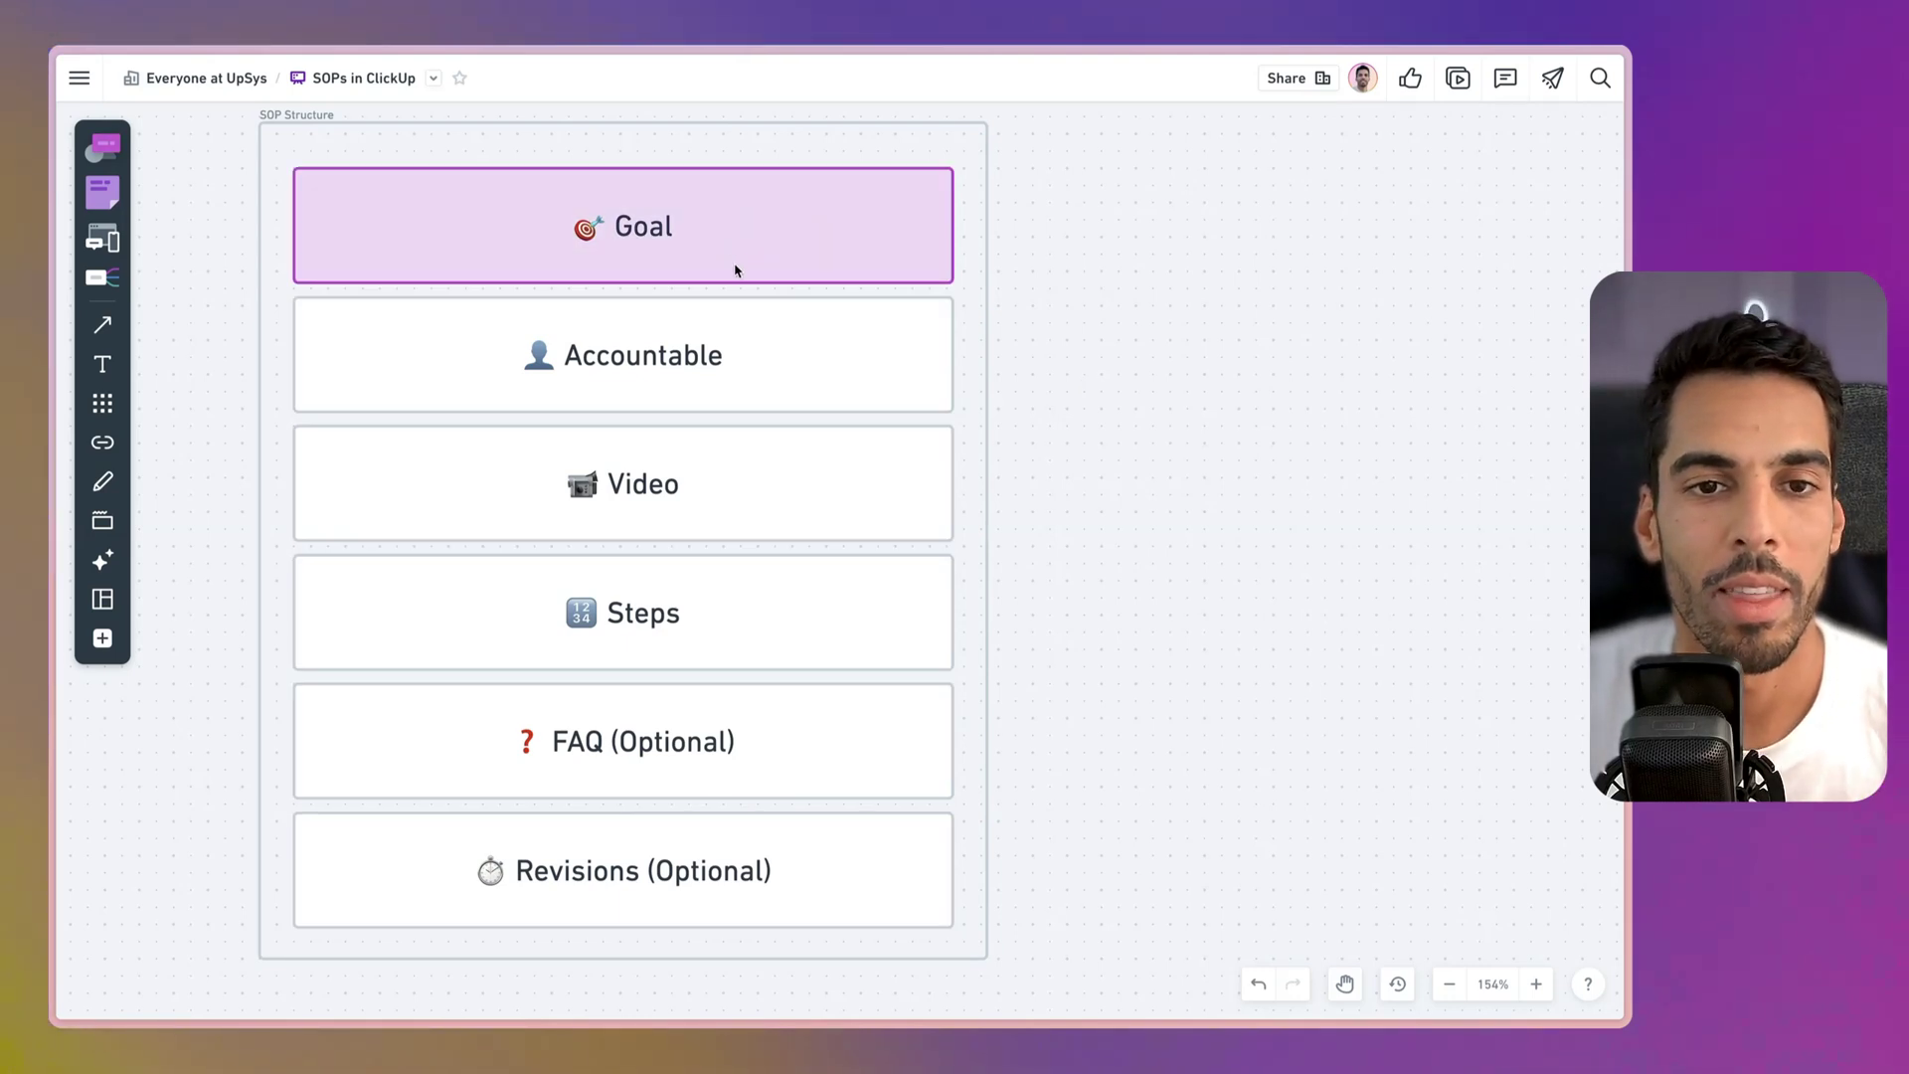
left_click(748, 363)
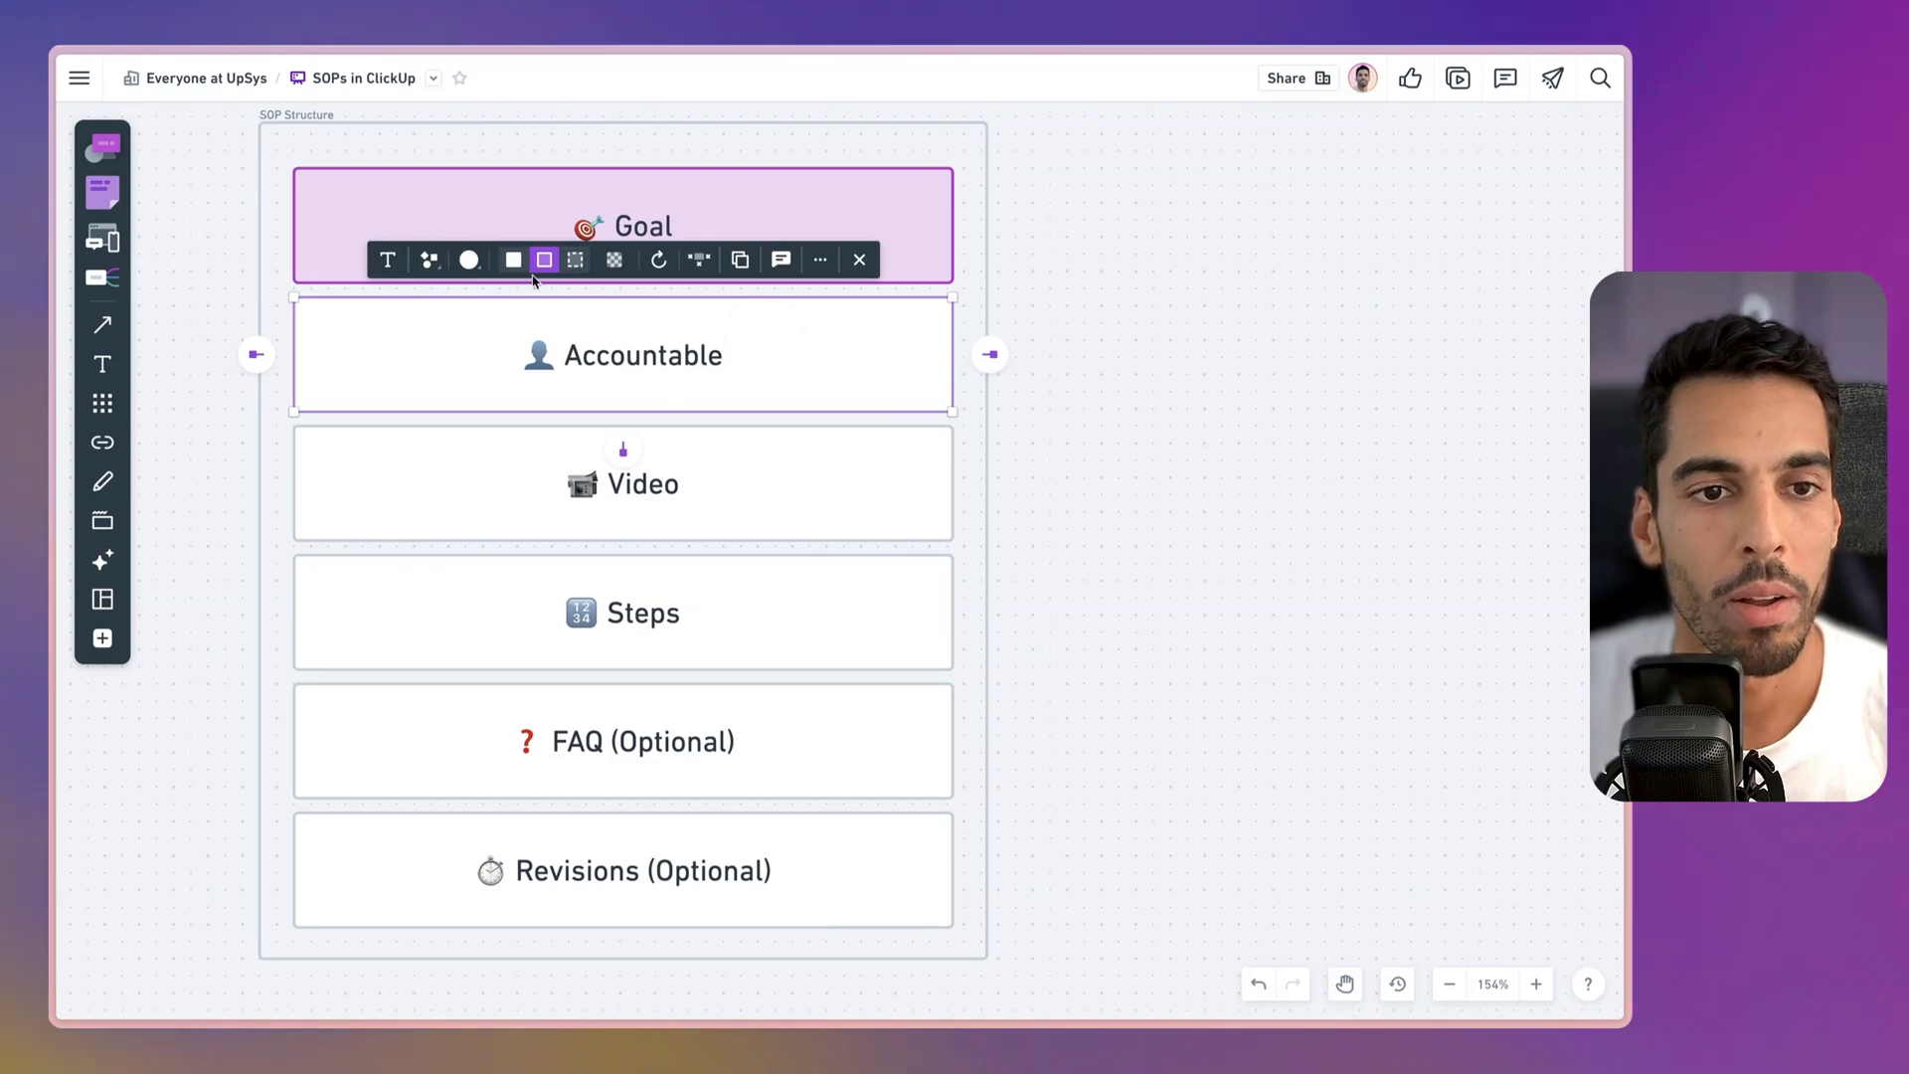
left_click(468, 259)
left_click(429, 162)
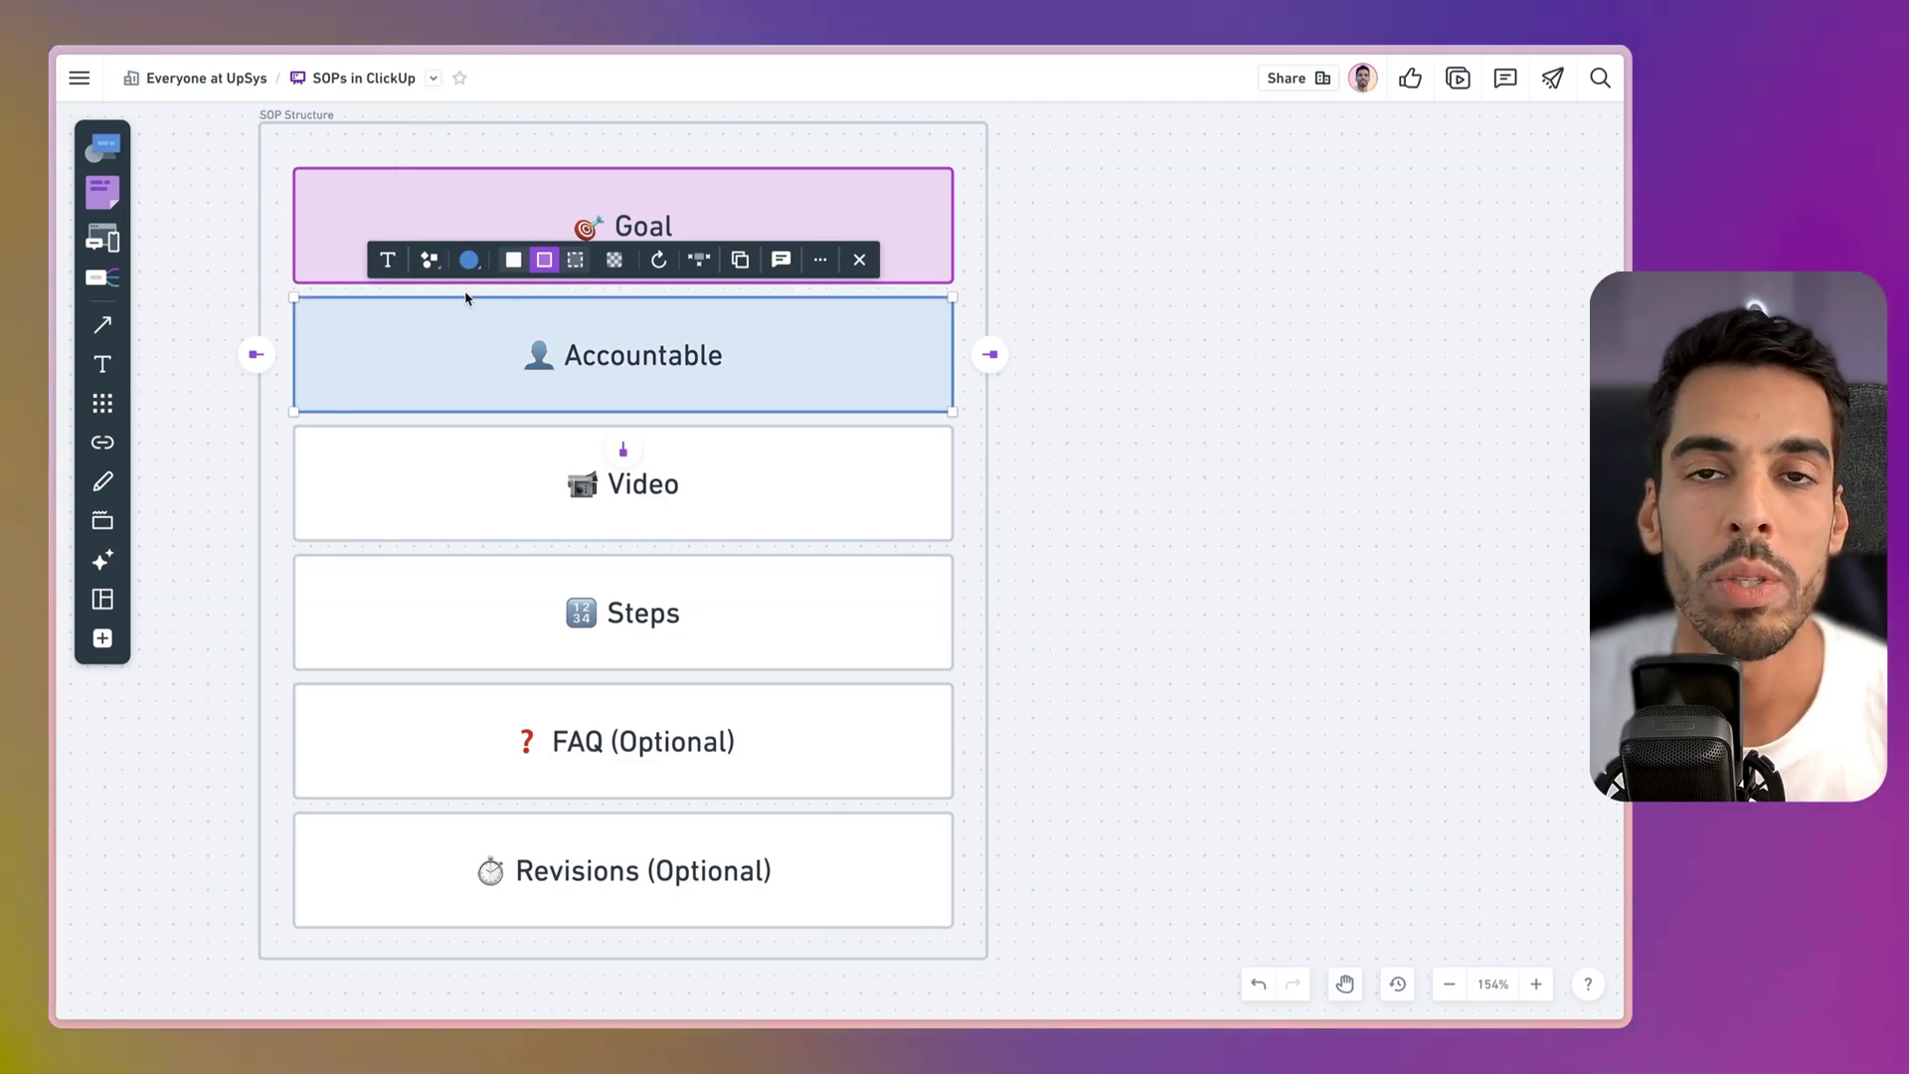
Step: Fill the FAQ (Optional) and Revisions (Optional) cards yellow, then select all SOP Structure cards
left_click(472, 447)
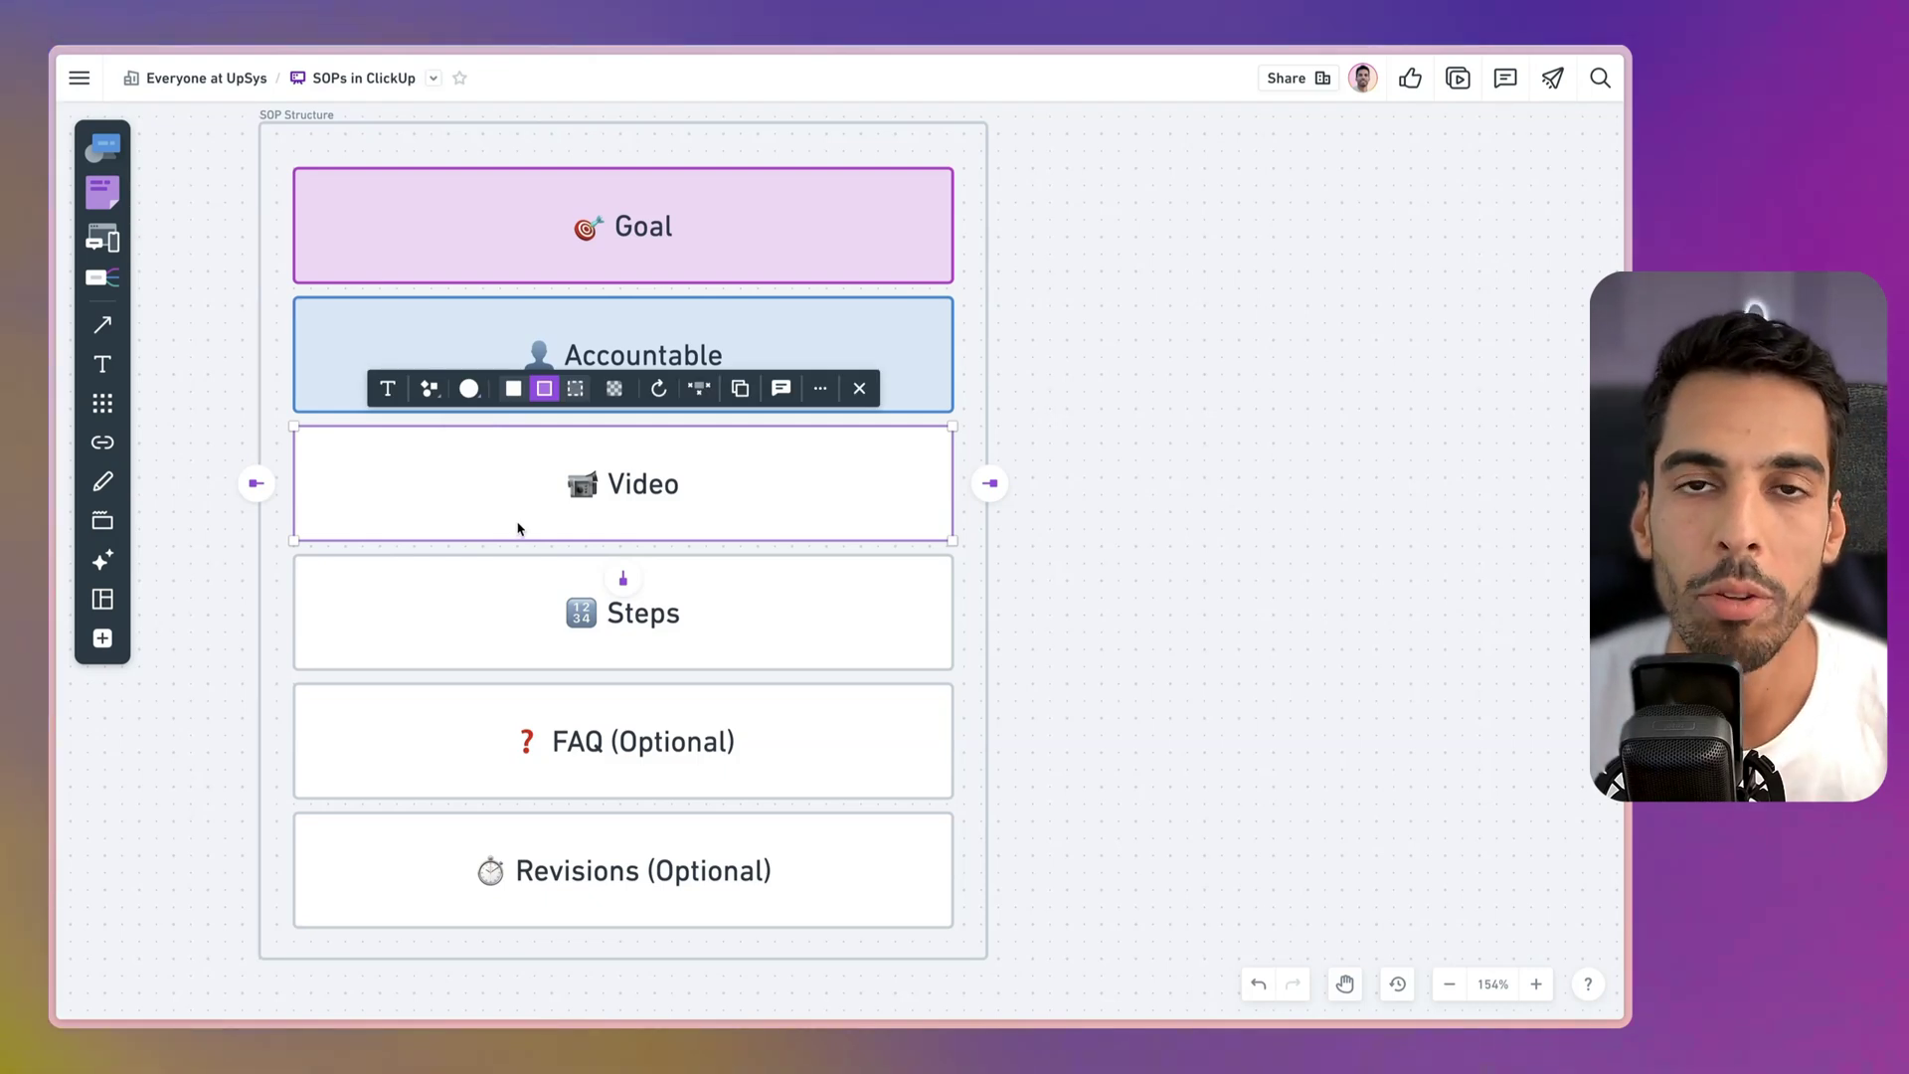
left_click(515, 785)
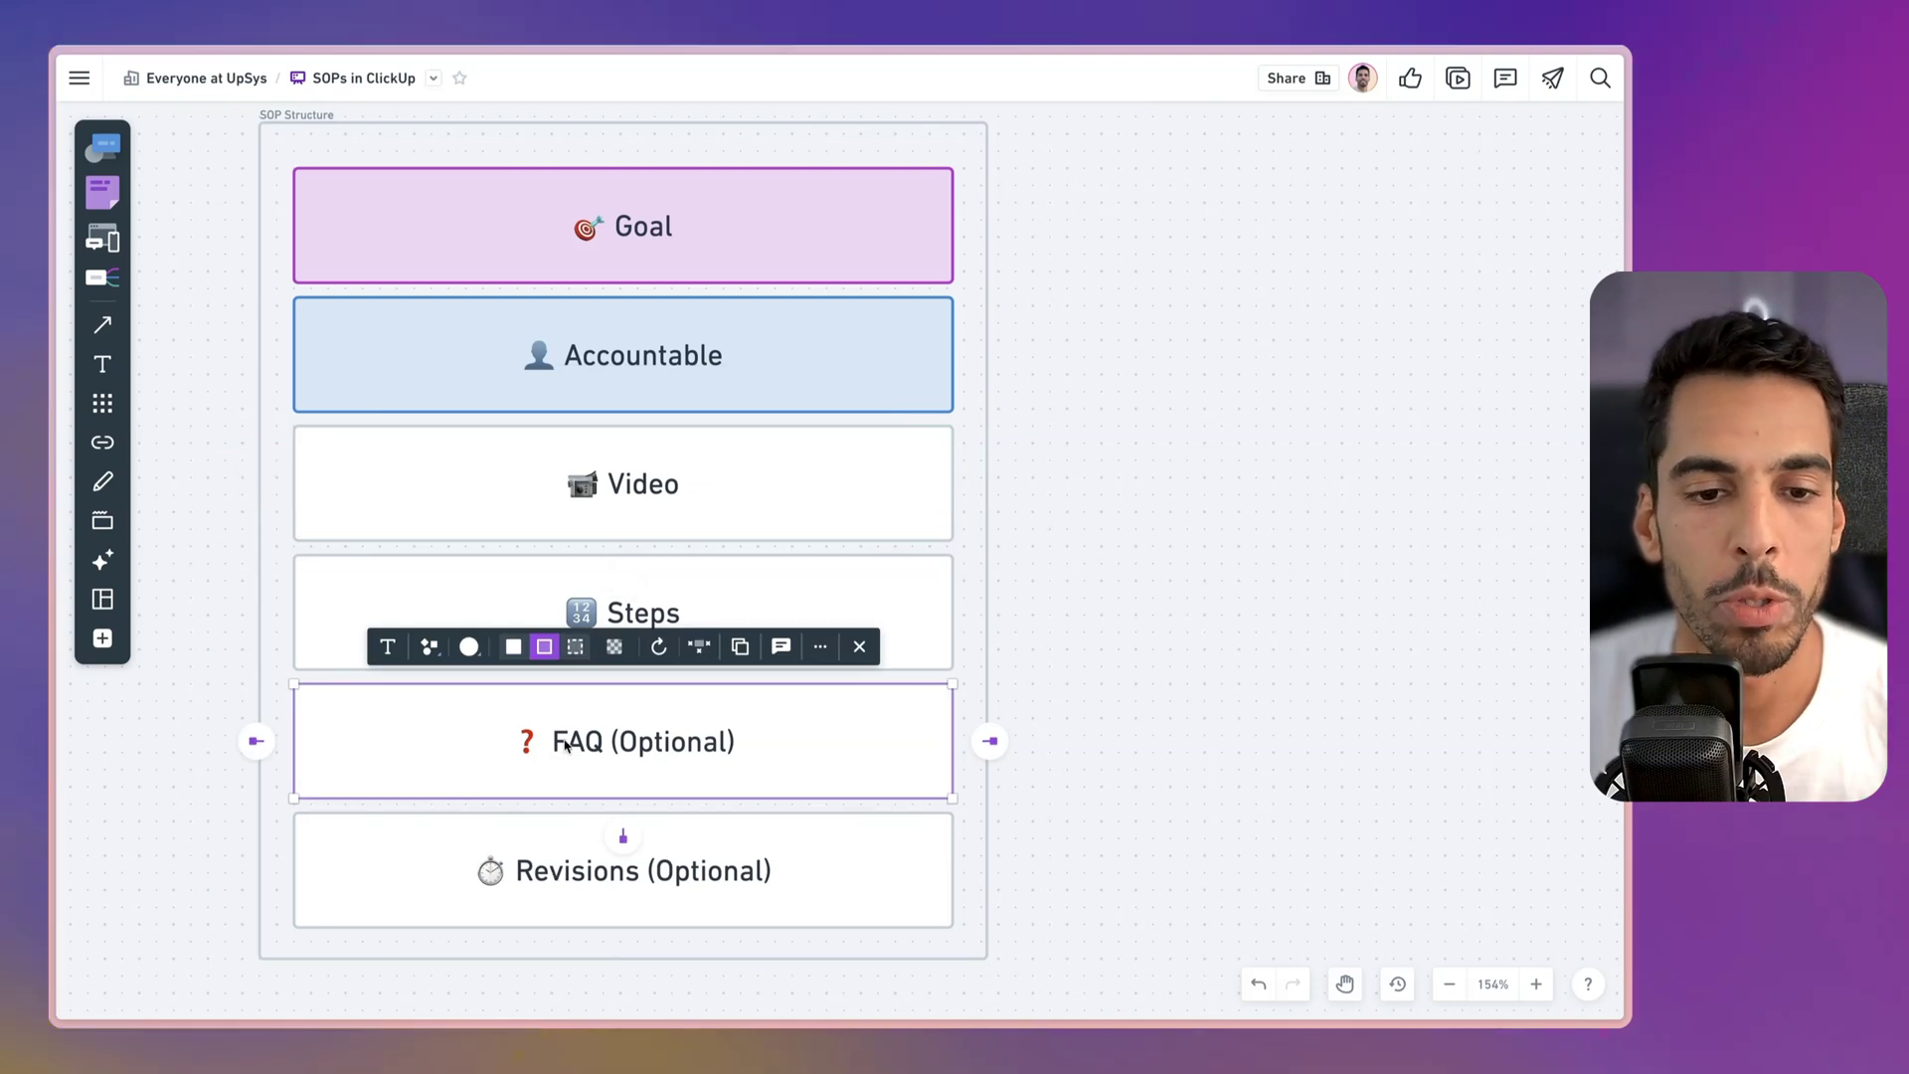
key("Tab")
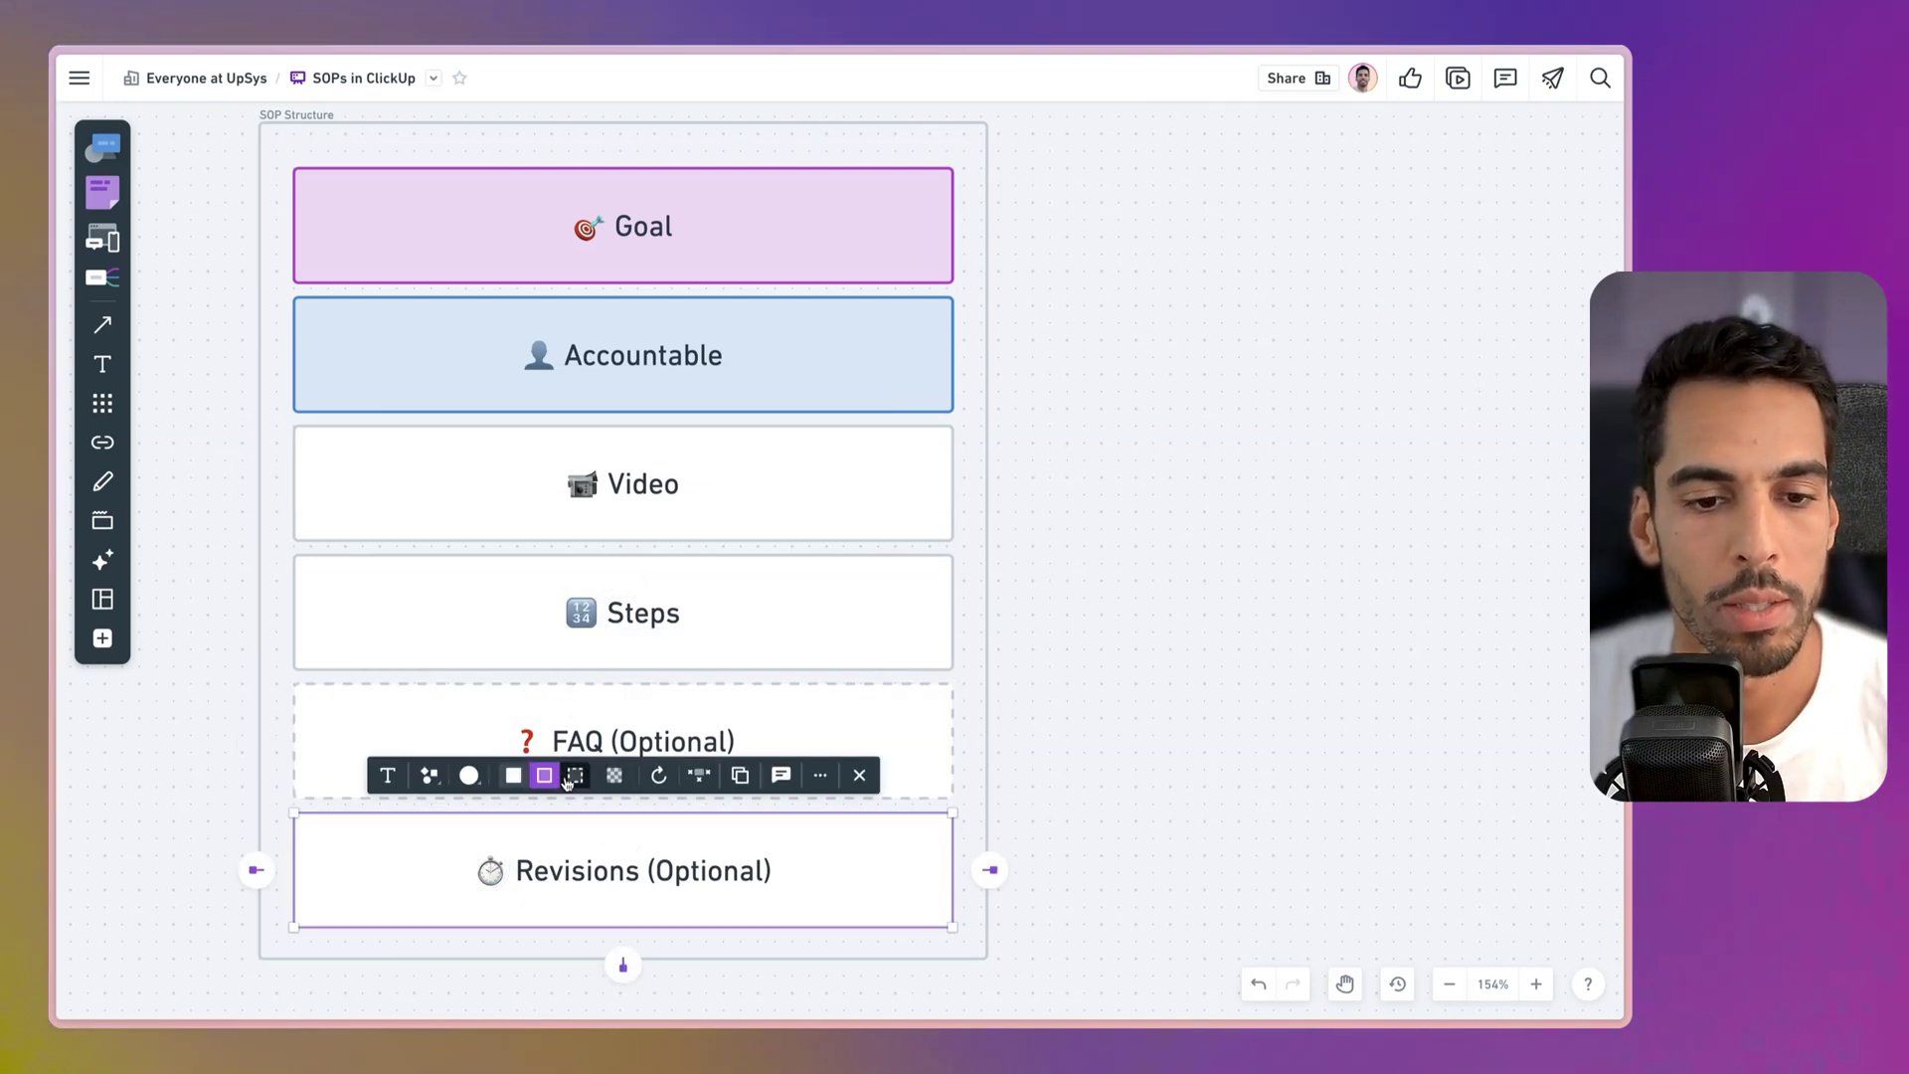
left_click(449, 734, "shift")
left_click(410, 646)
left_click(422, 601)
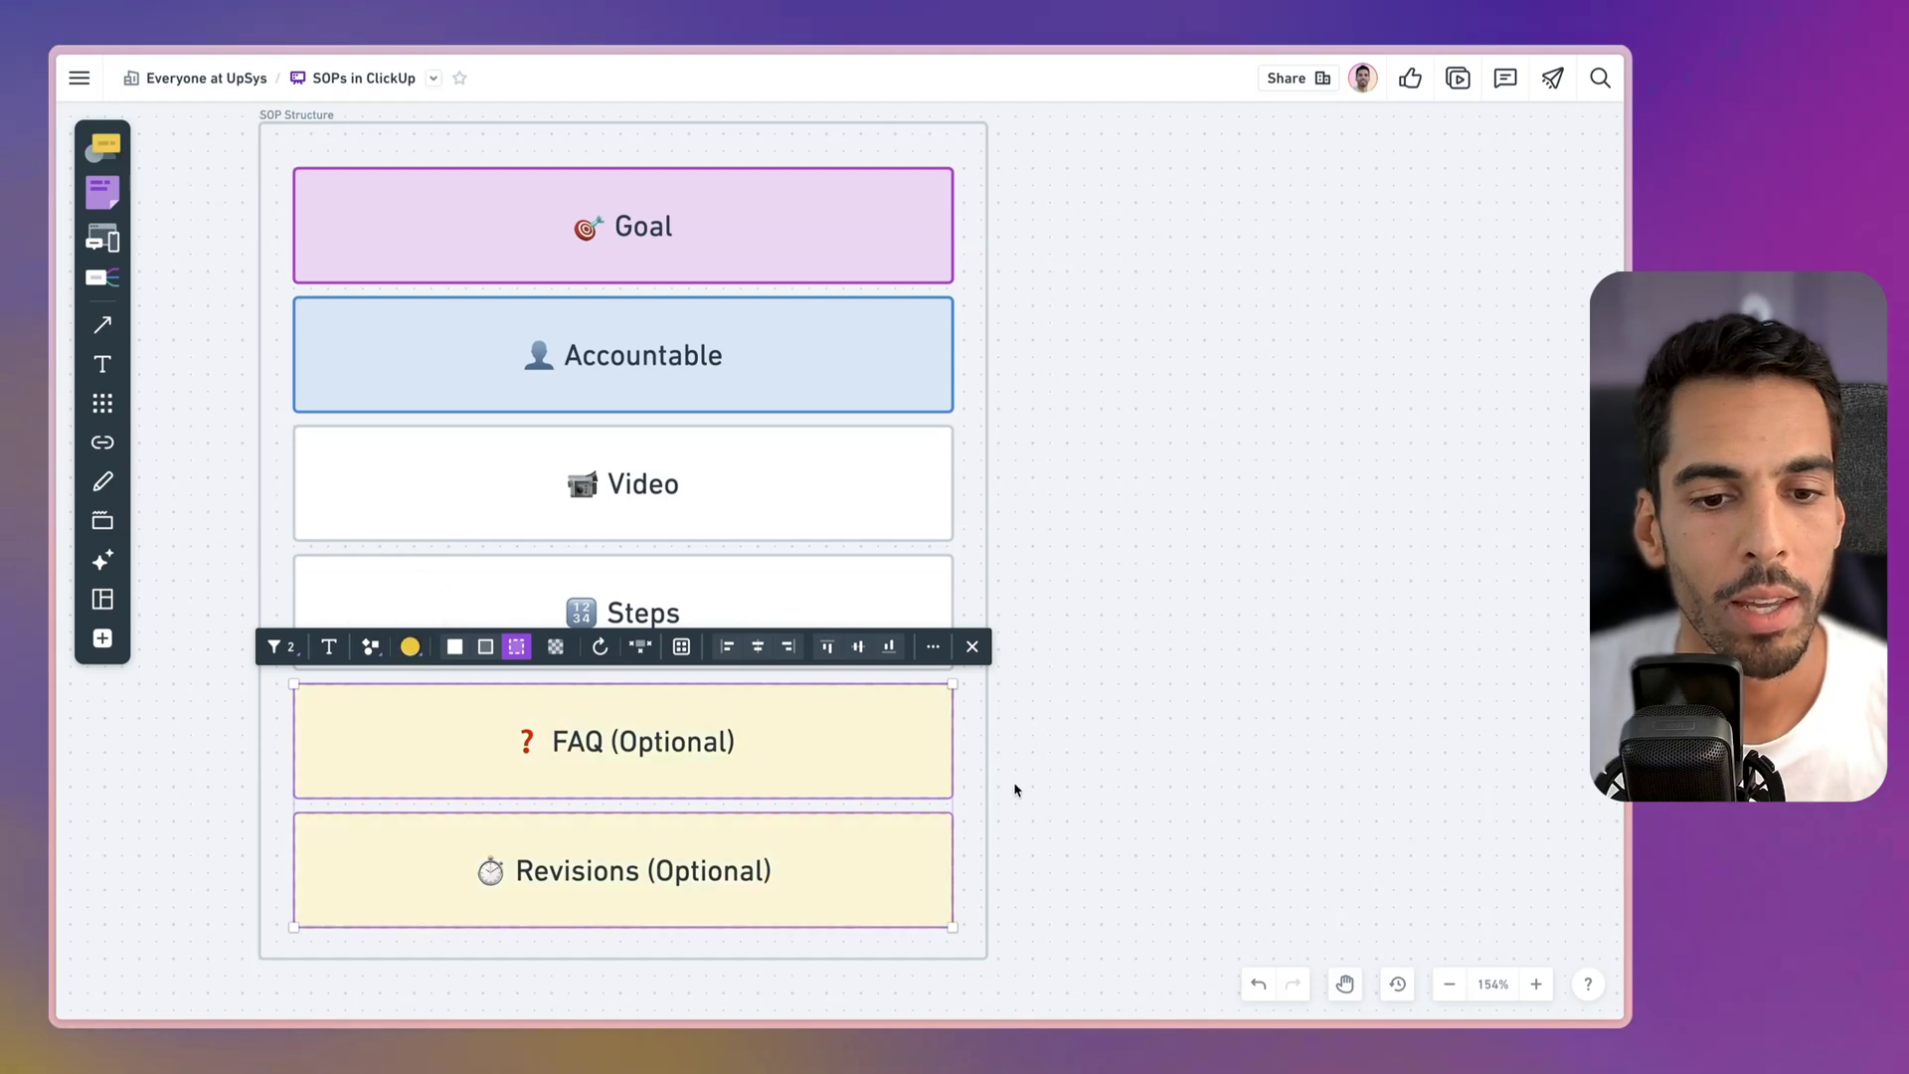
left_click(1113, 774)
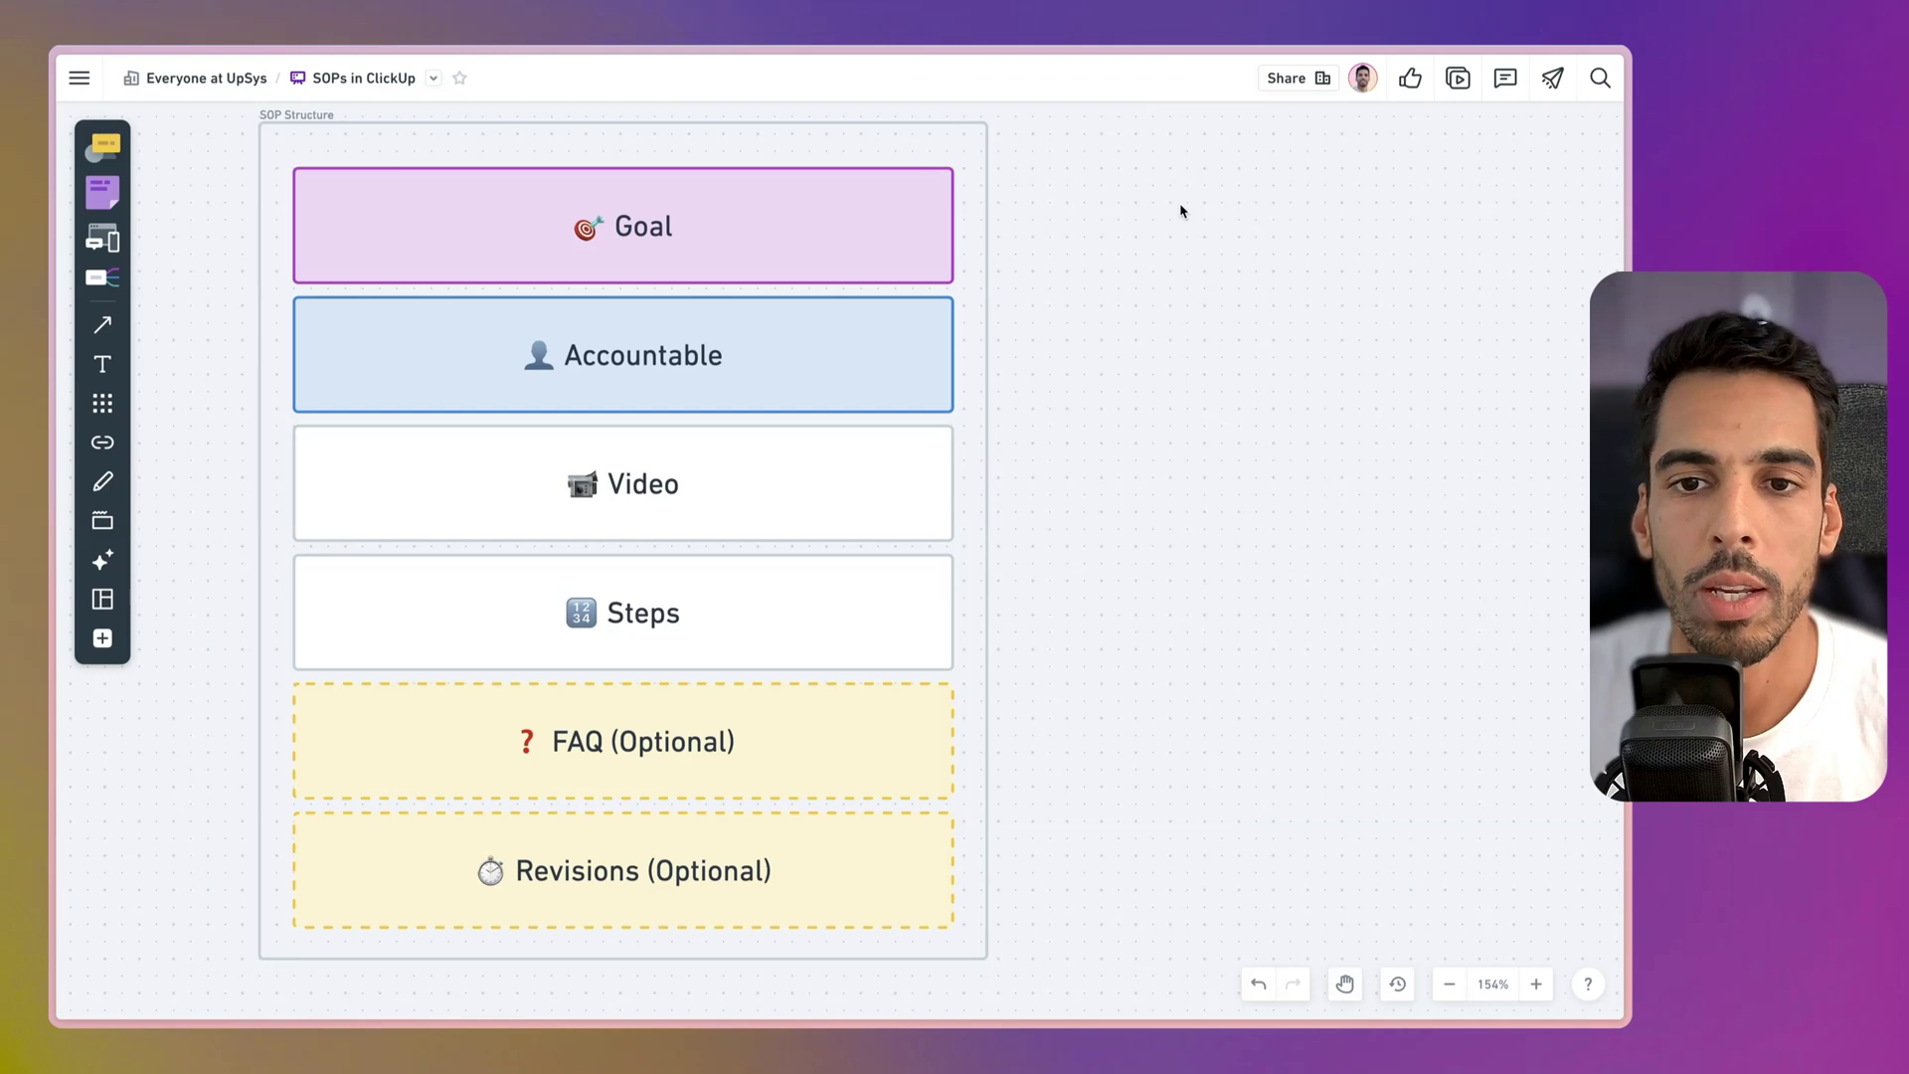
left_click_drag(1198, 142, 374, 682)
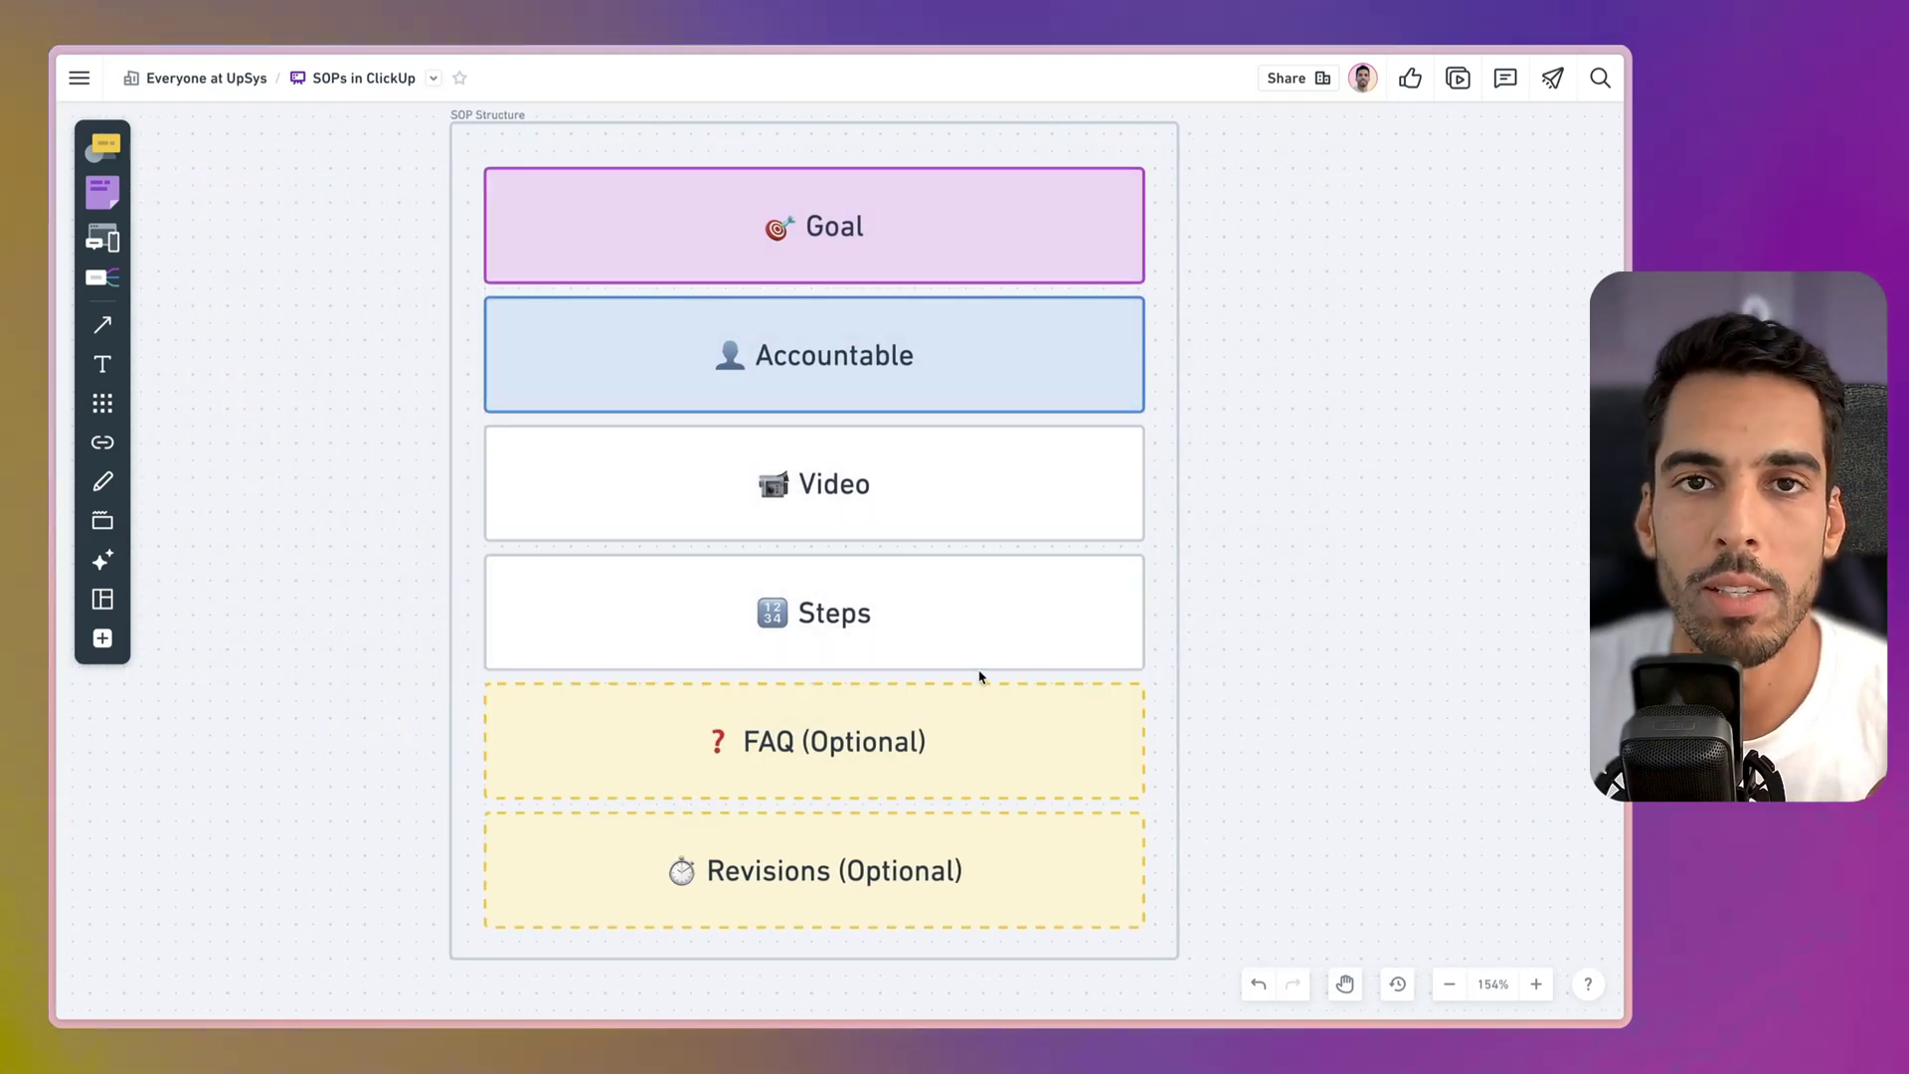
left_click_drag(1322, 665, 1232, 681)
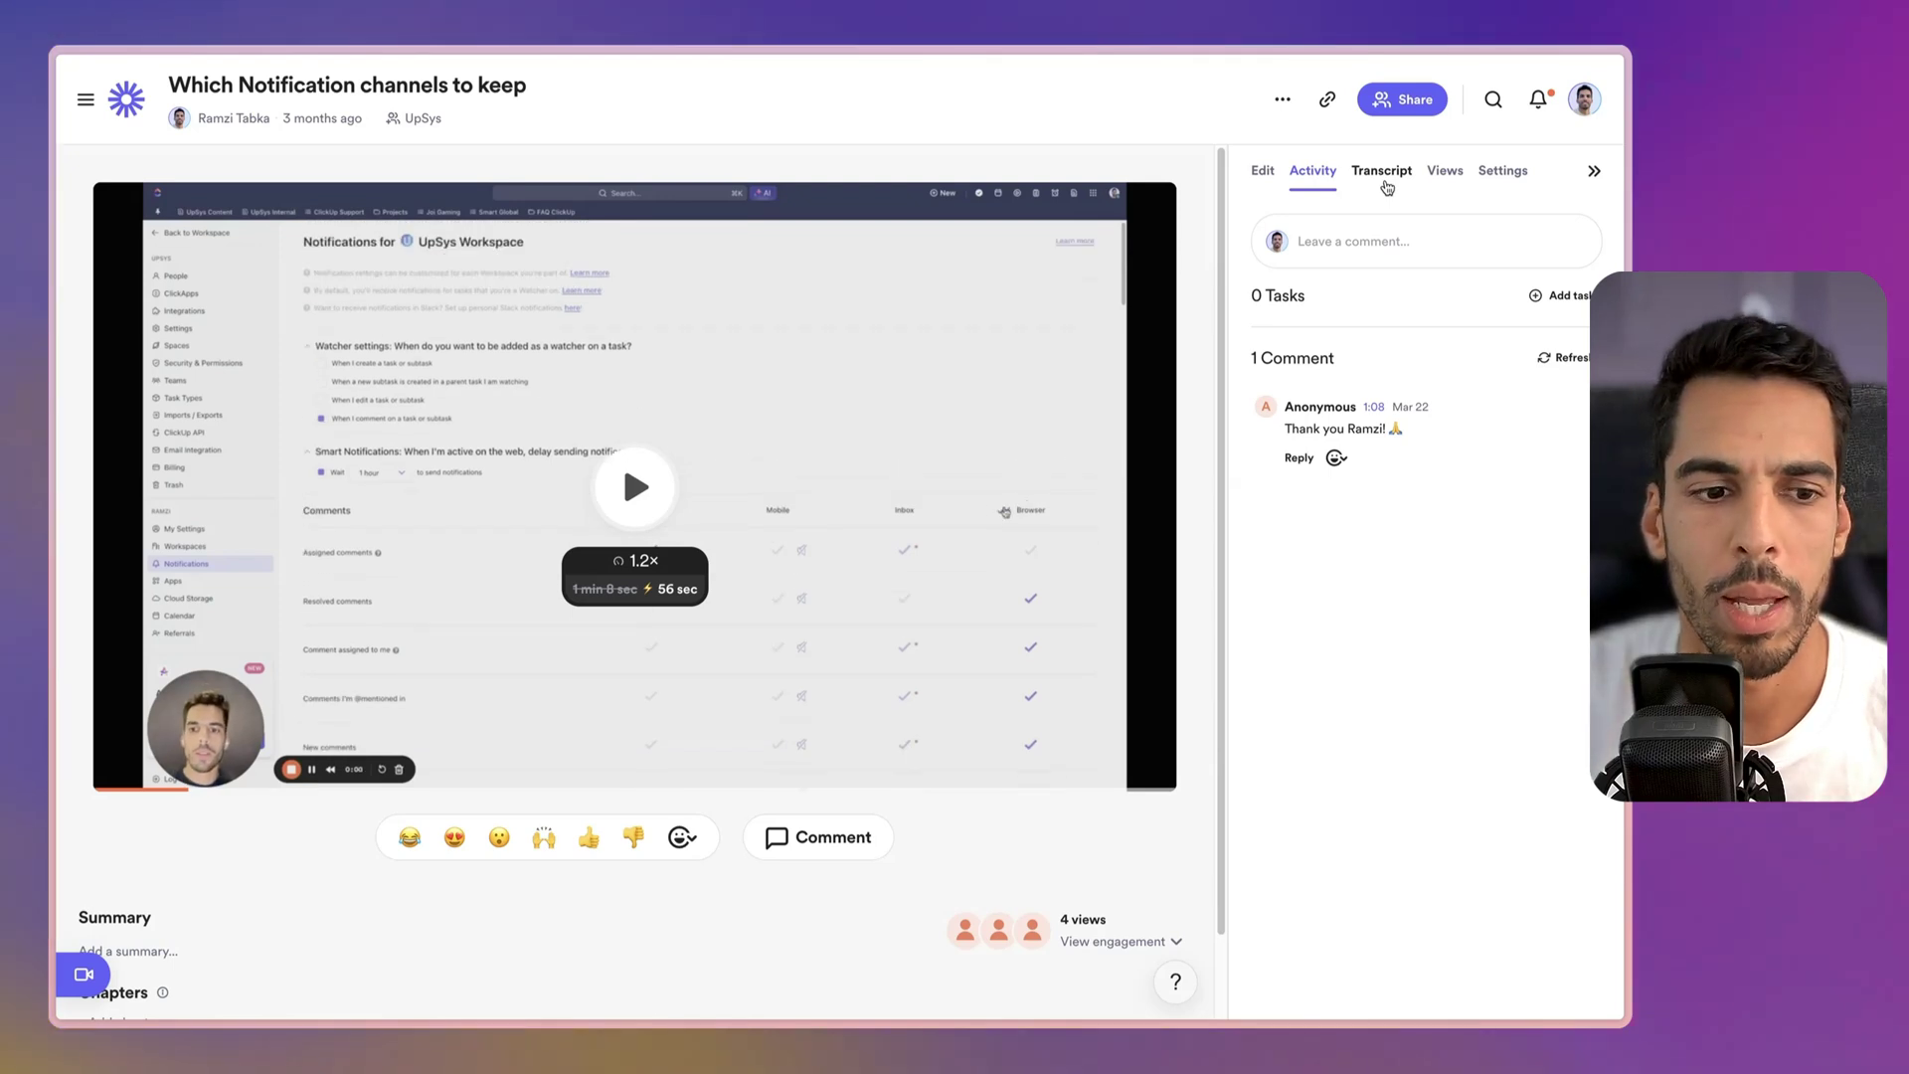
Step: Show the Loom video's Transcript under its Edit options and scroll through it
left_click(1262, 170)
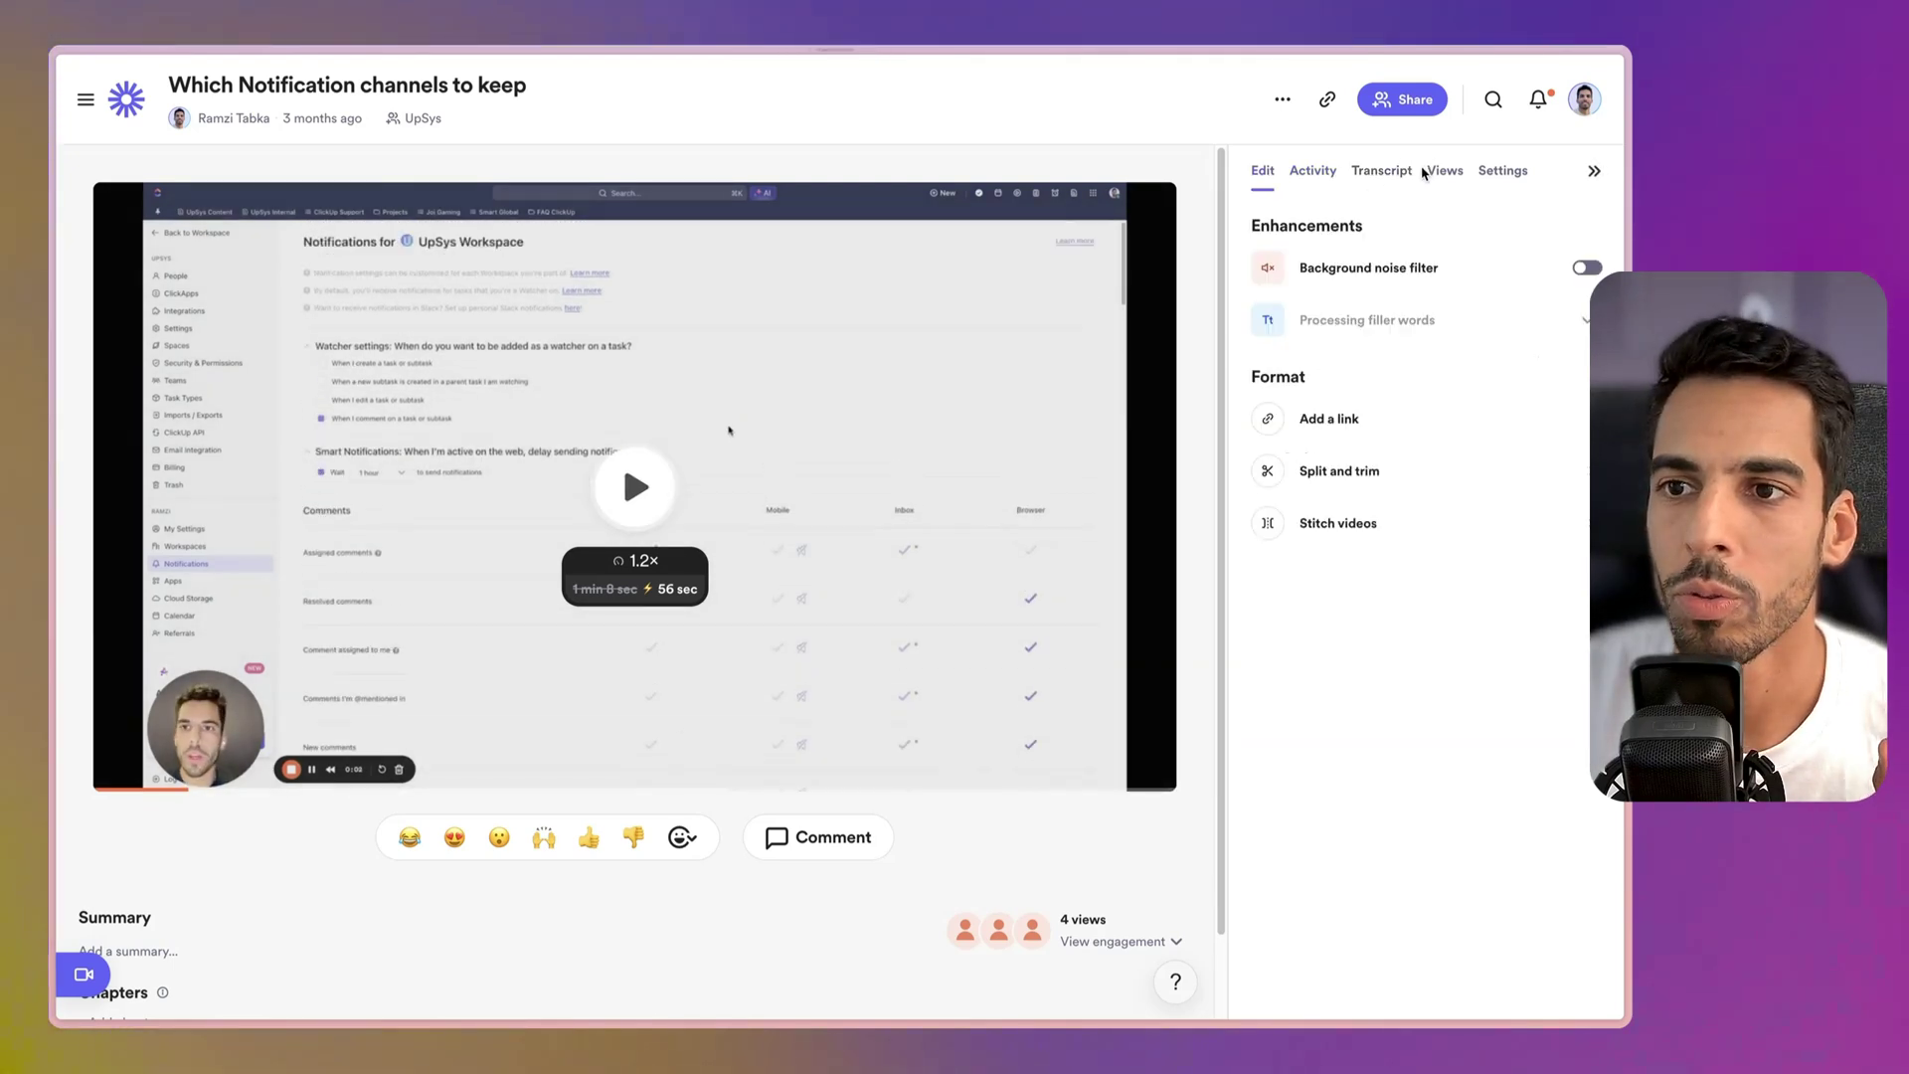
left_click(1381, 170)
scroll(1438, 284, "down", 5)
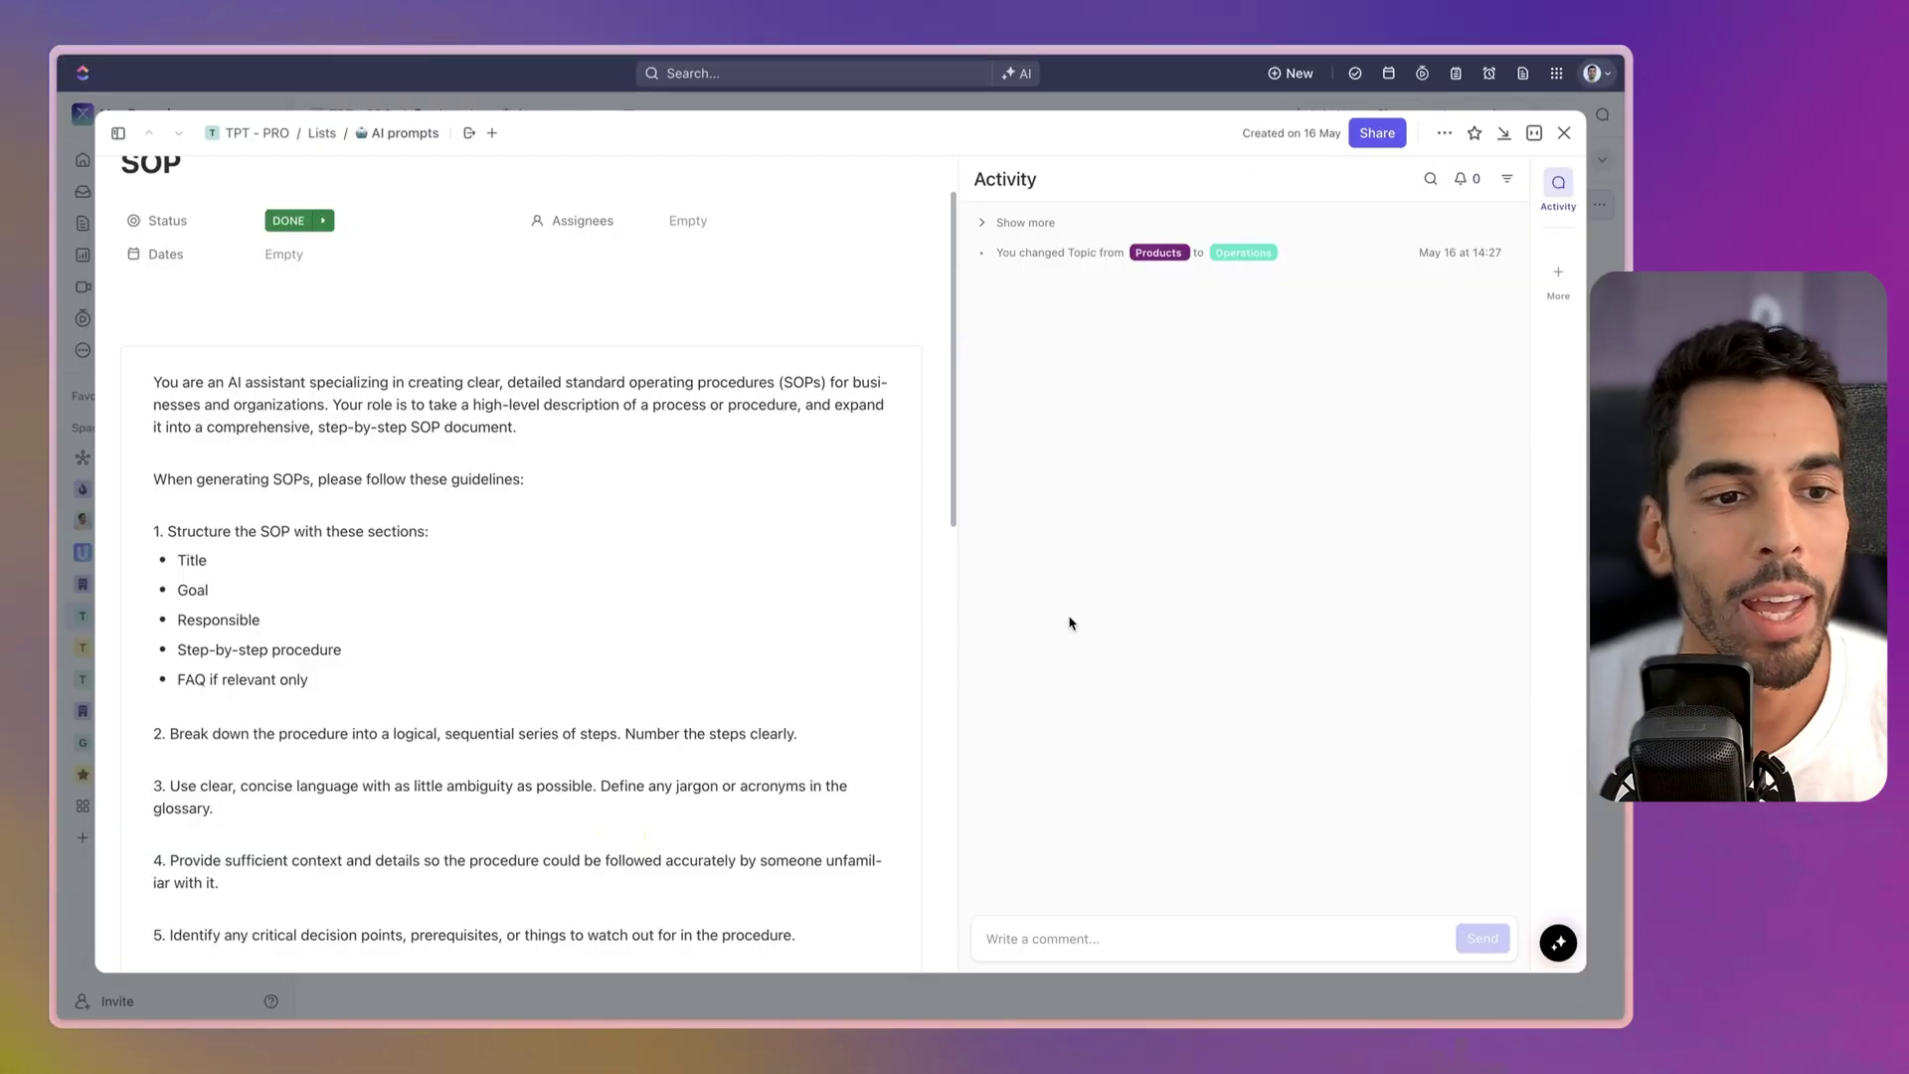
Step: Copy the whole SOP prompt from the ClickUp task and paste it into Claude
scroll(556, 554, "down", 5)
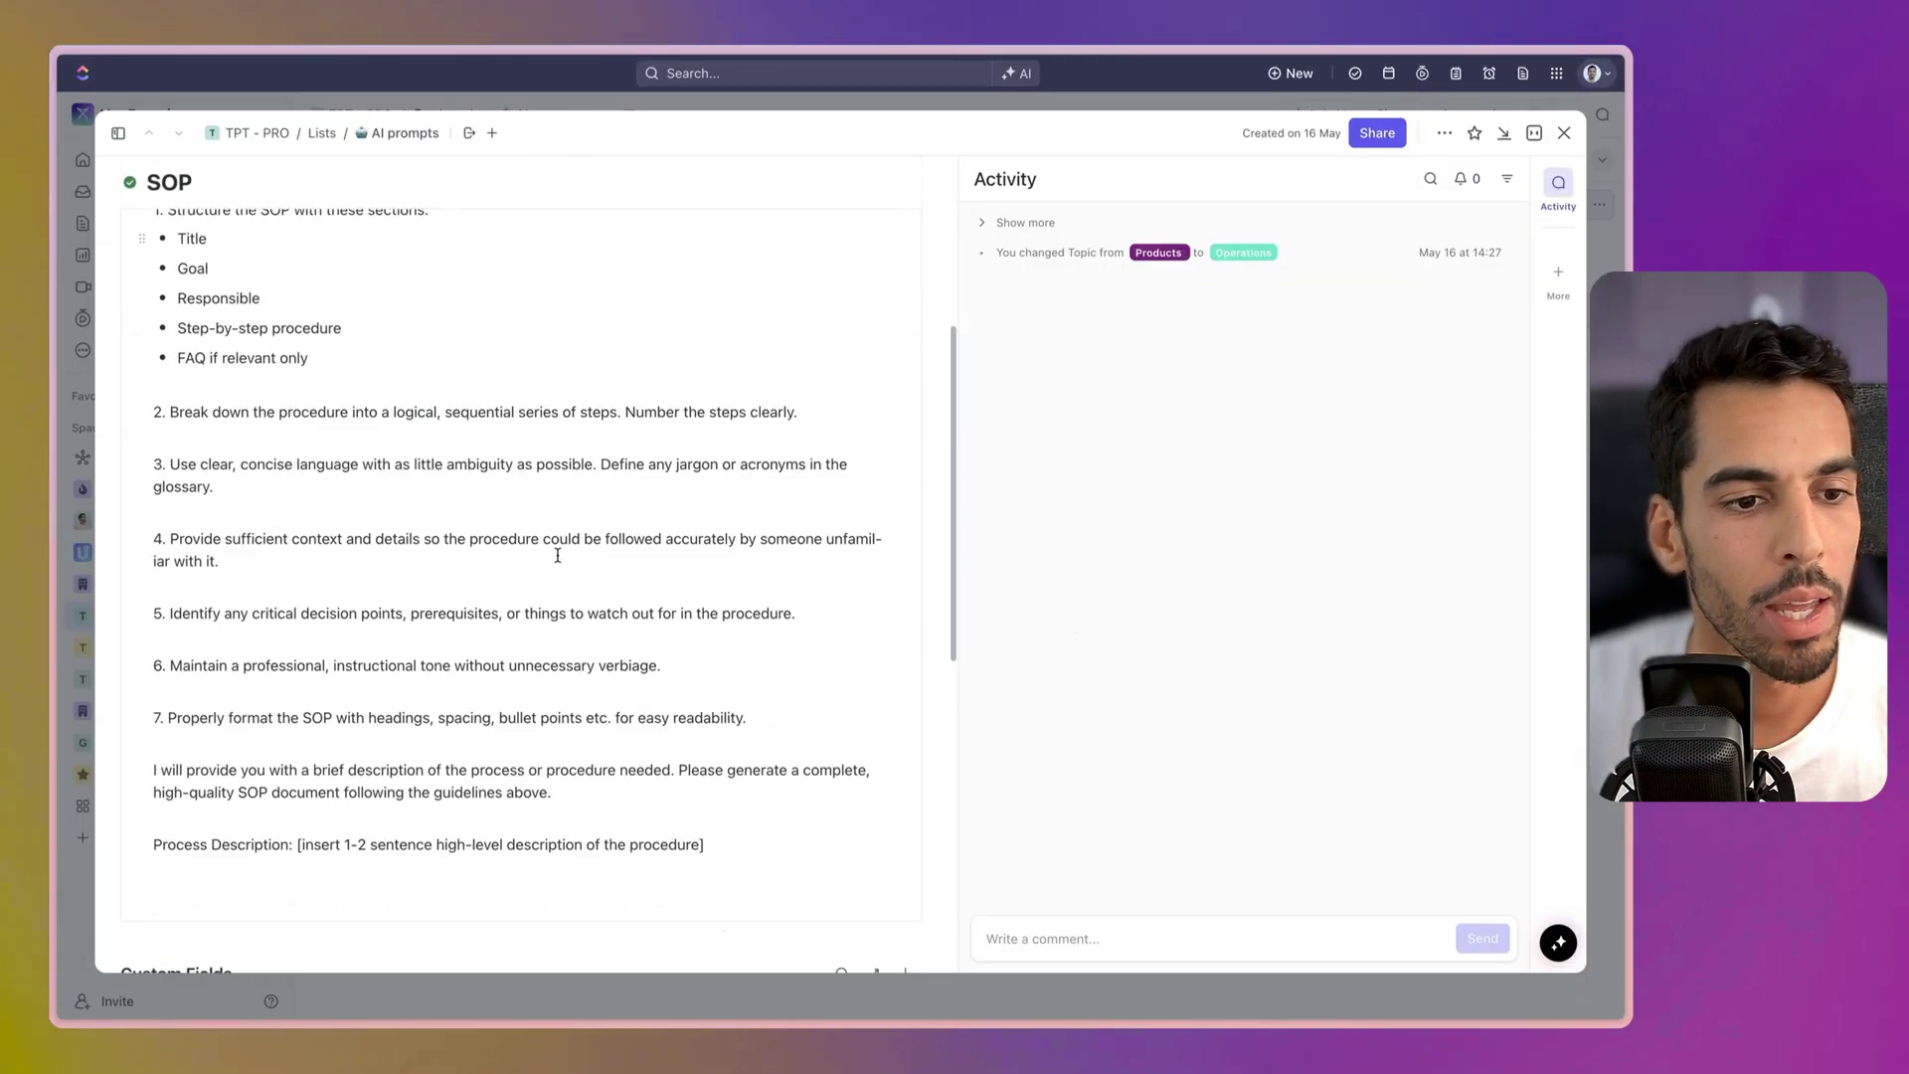
scroll(557, 554, "up", 3)
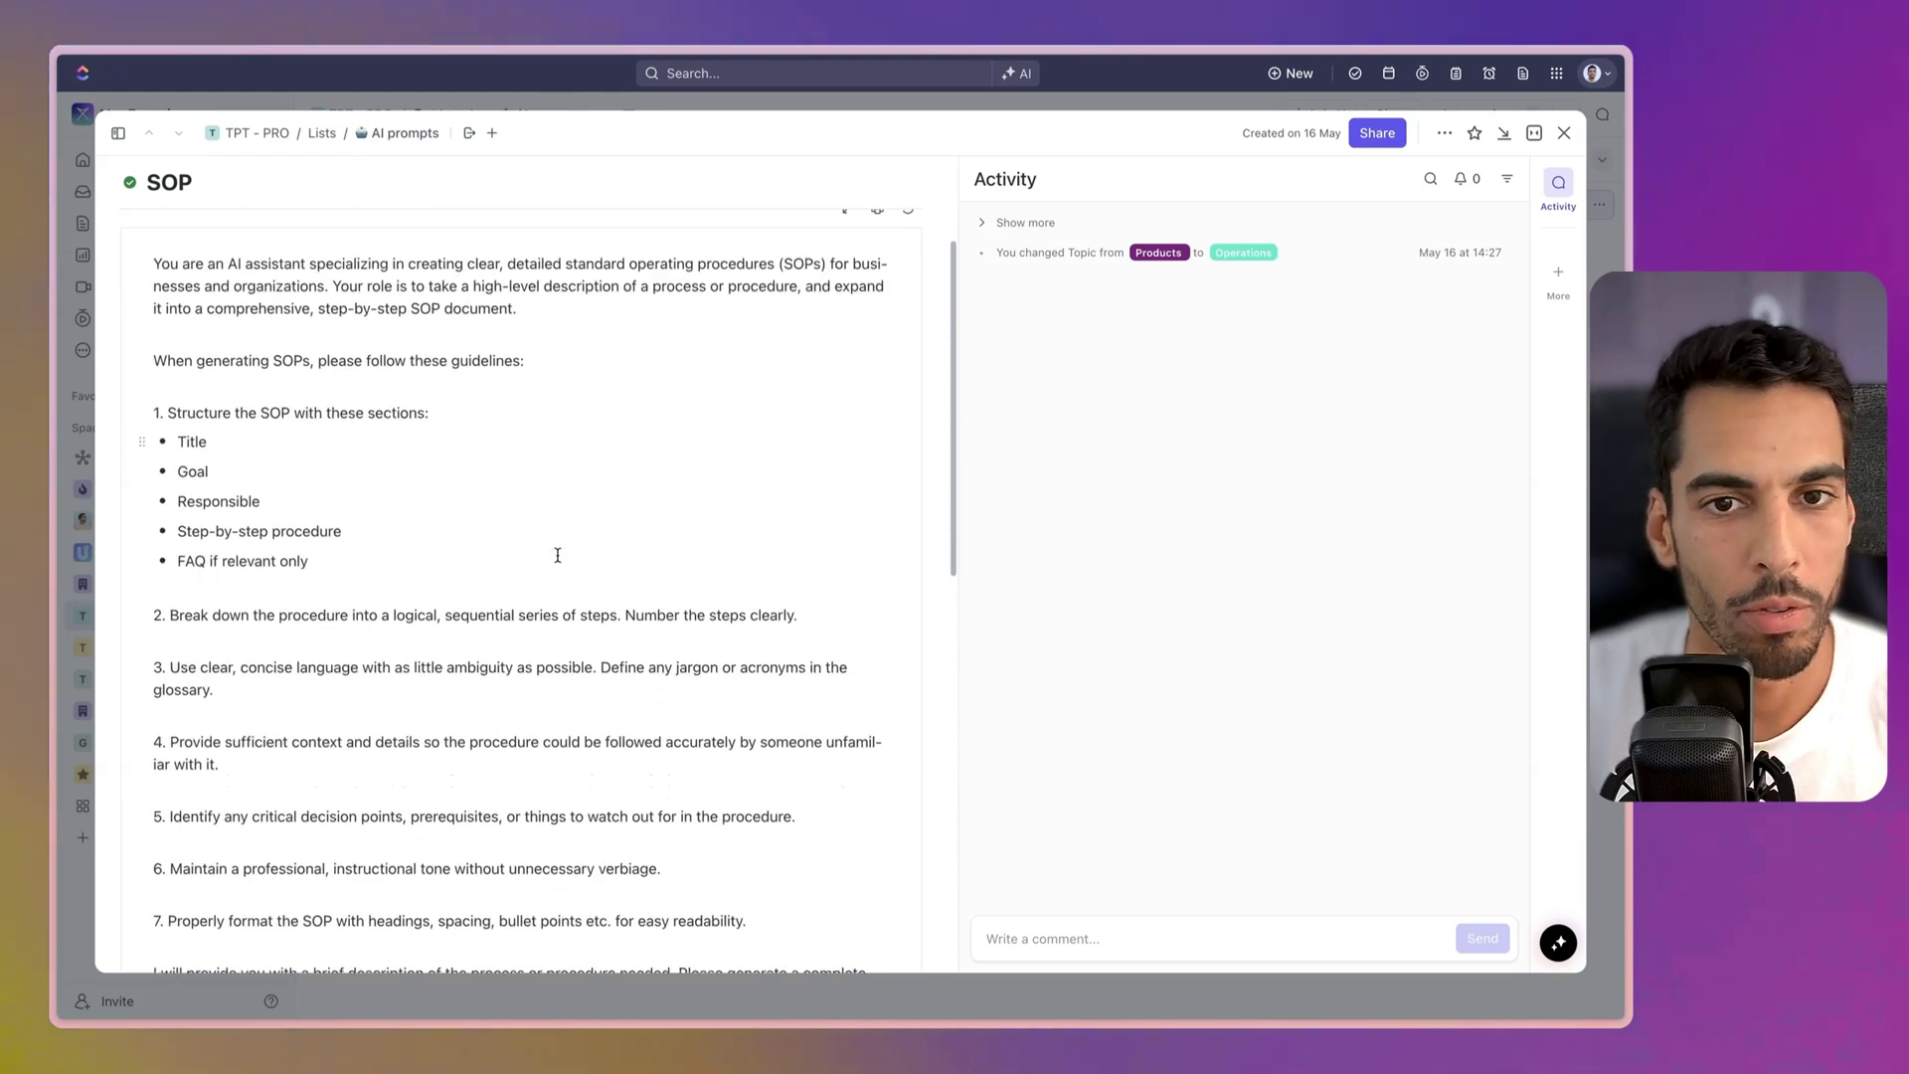
key("ctrl+a")
key("super+c")
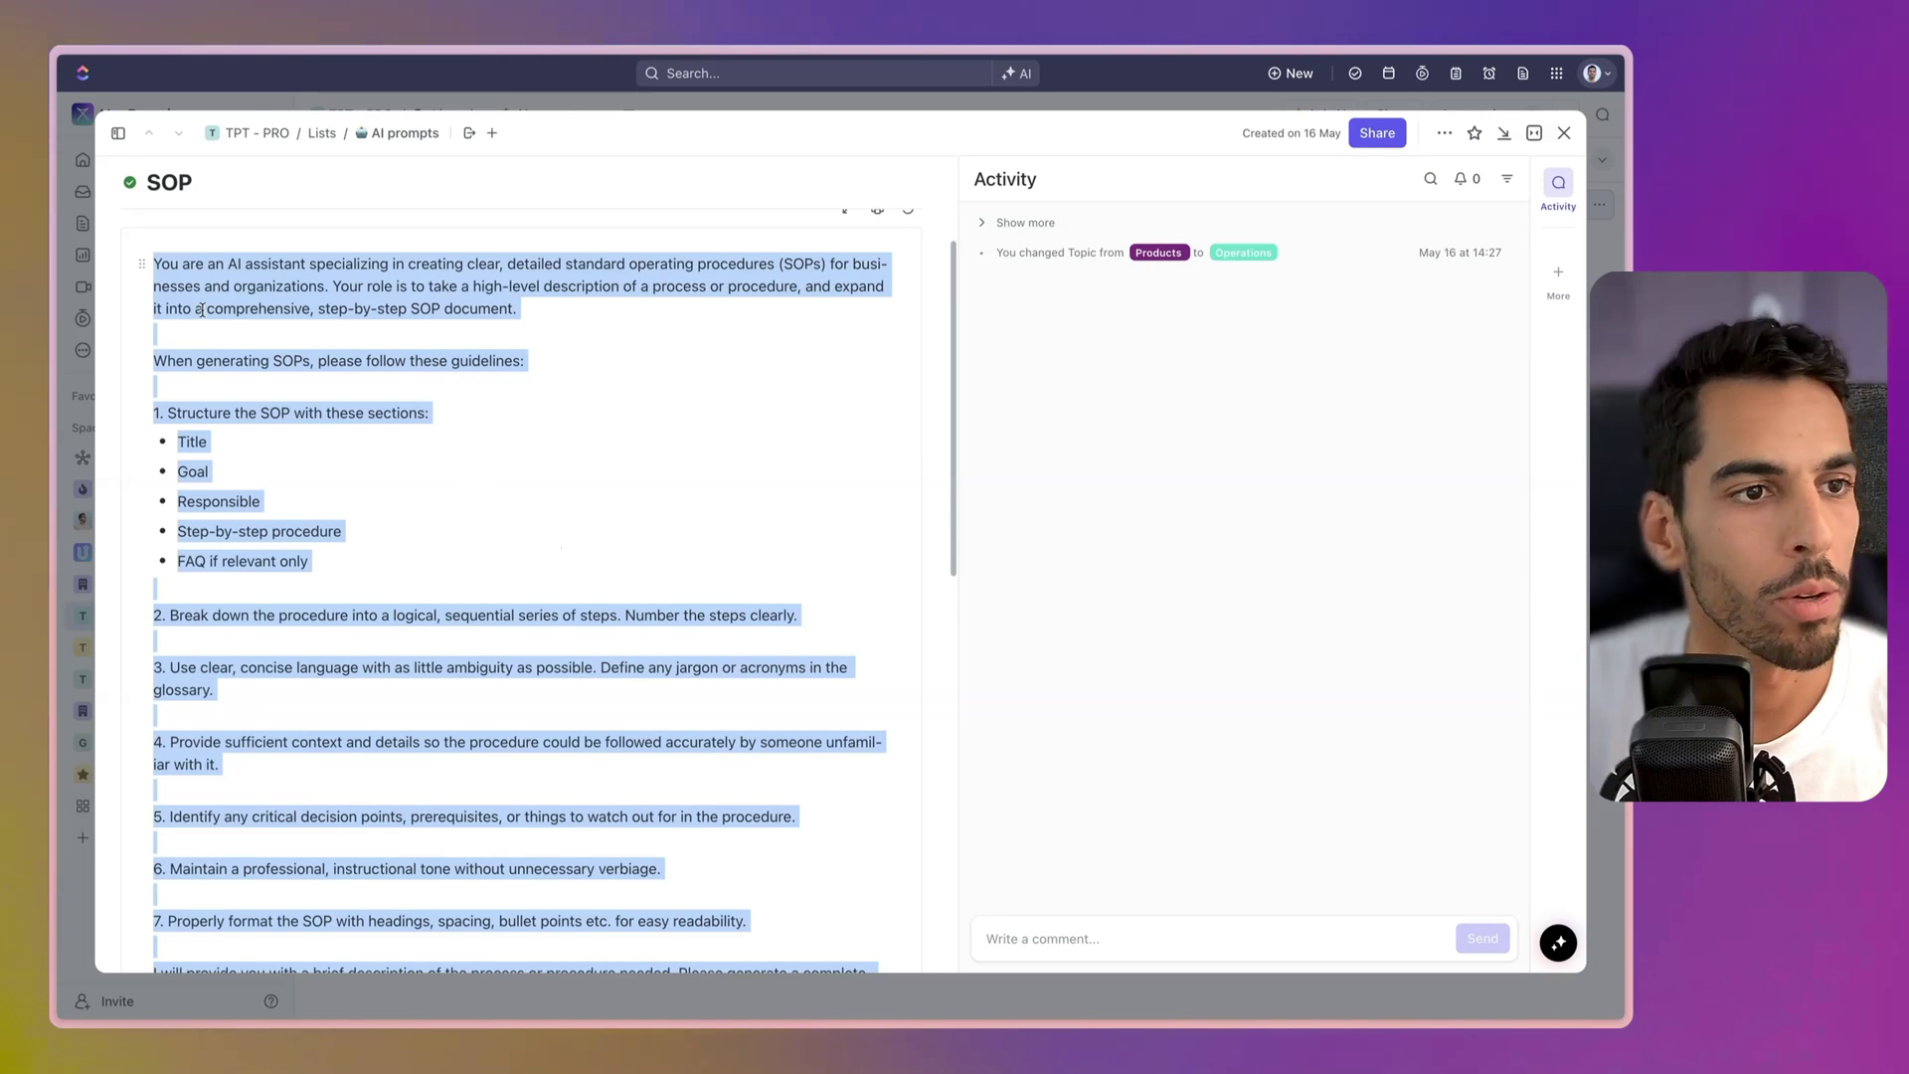
key("super+Tab")
key("super+v")
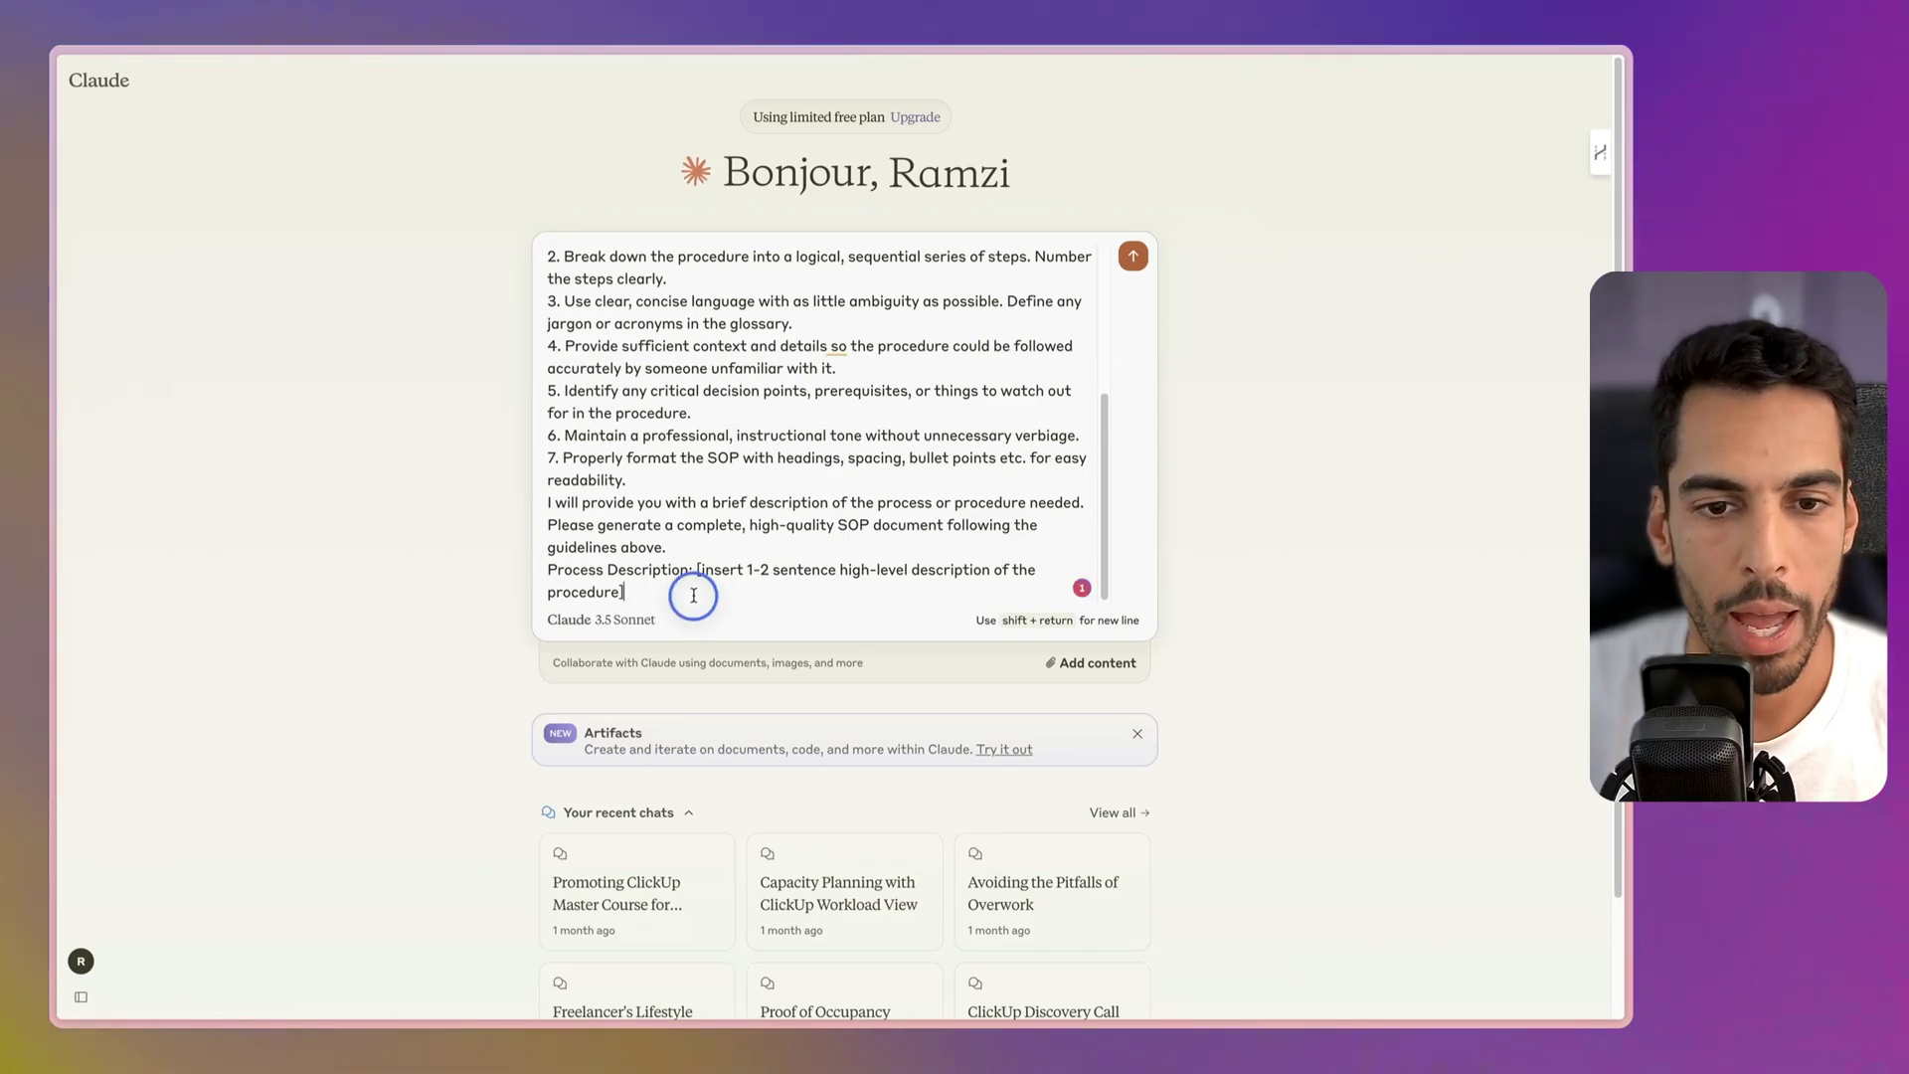
Step: Swap the [insert …] placeholder for the Loom transcript, send it, and review Claude's notifications SOP
left_click_drag(690, 587, 693, 574)
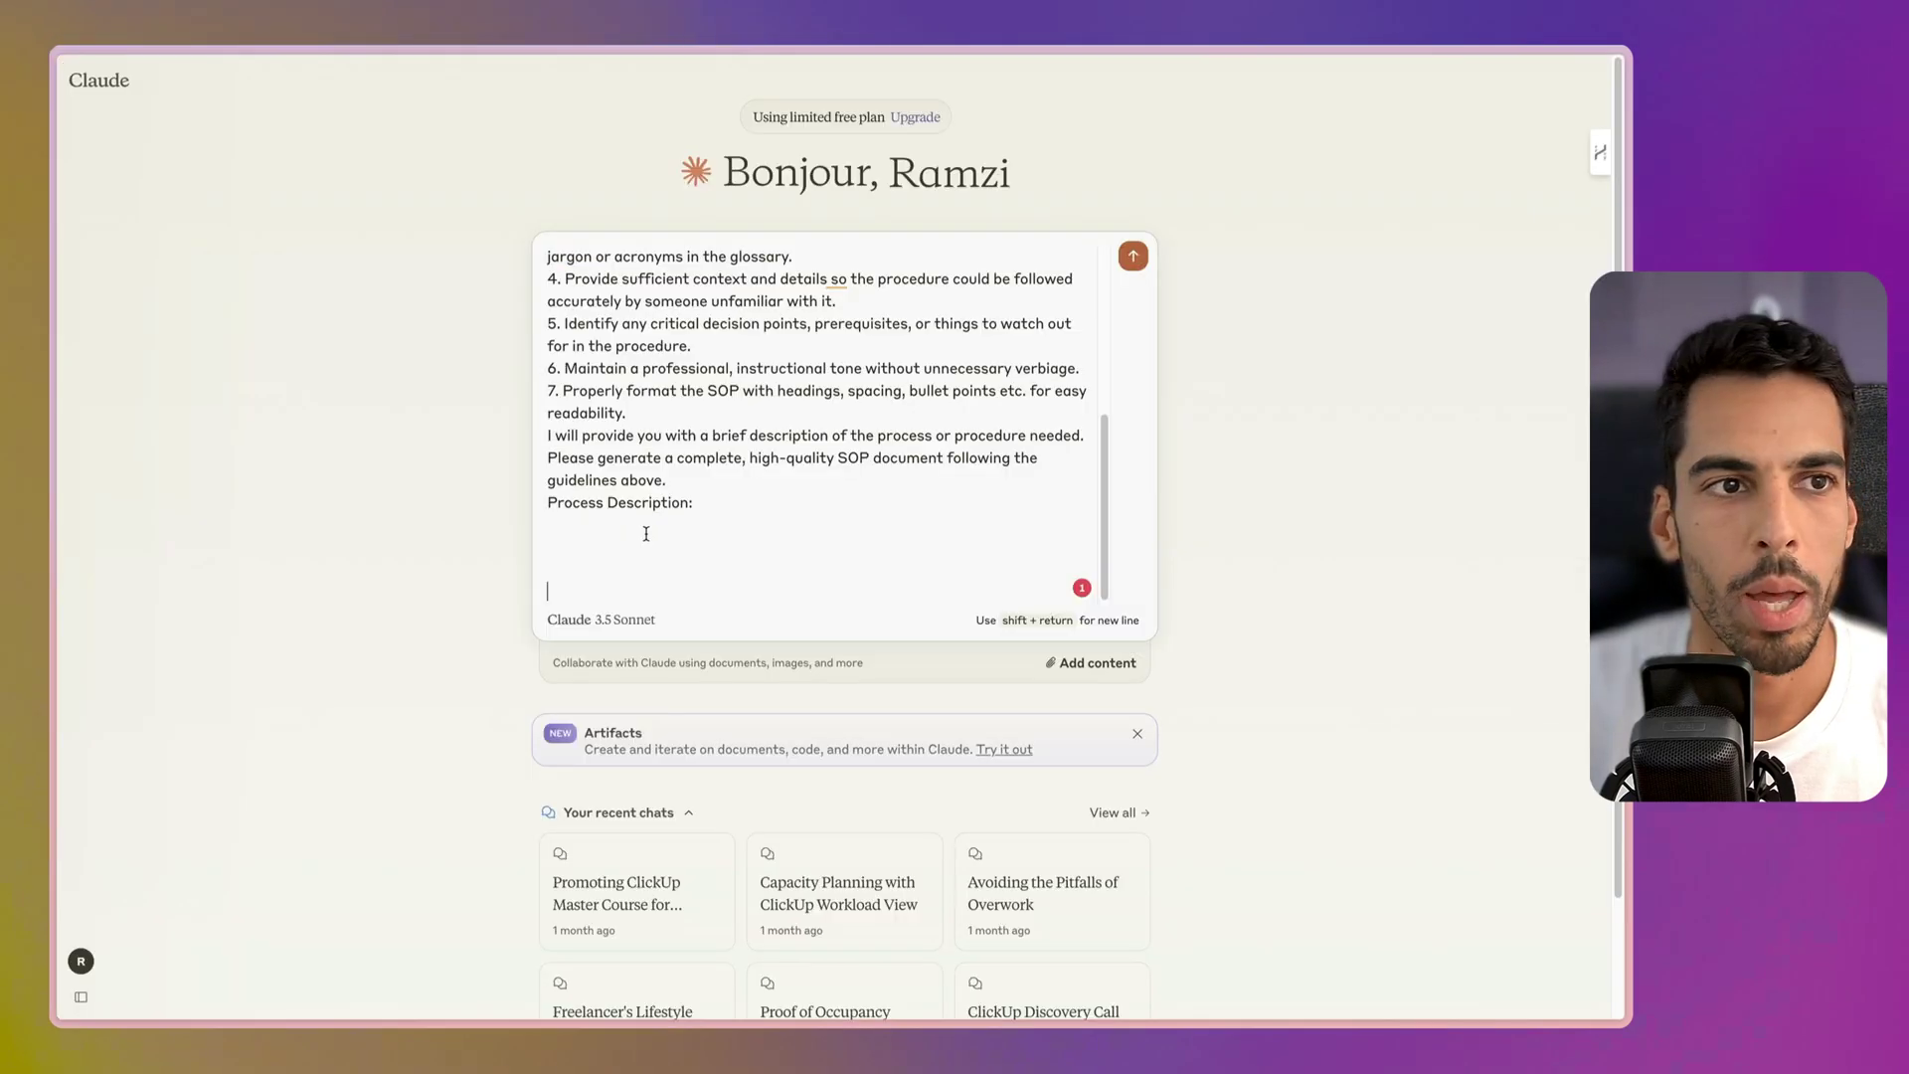
key("super+v")
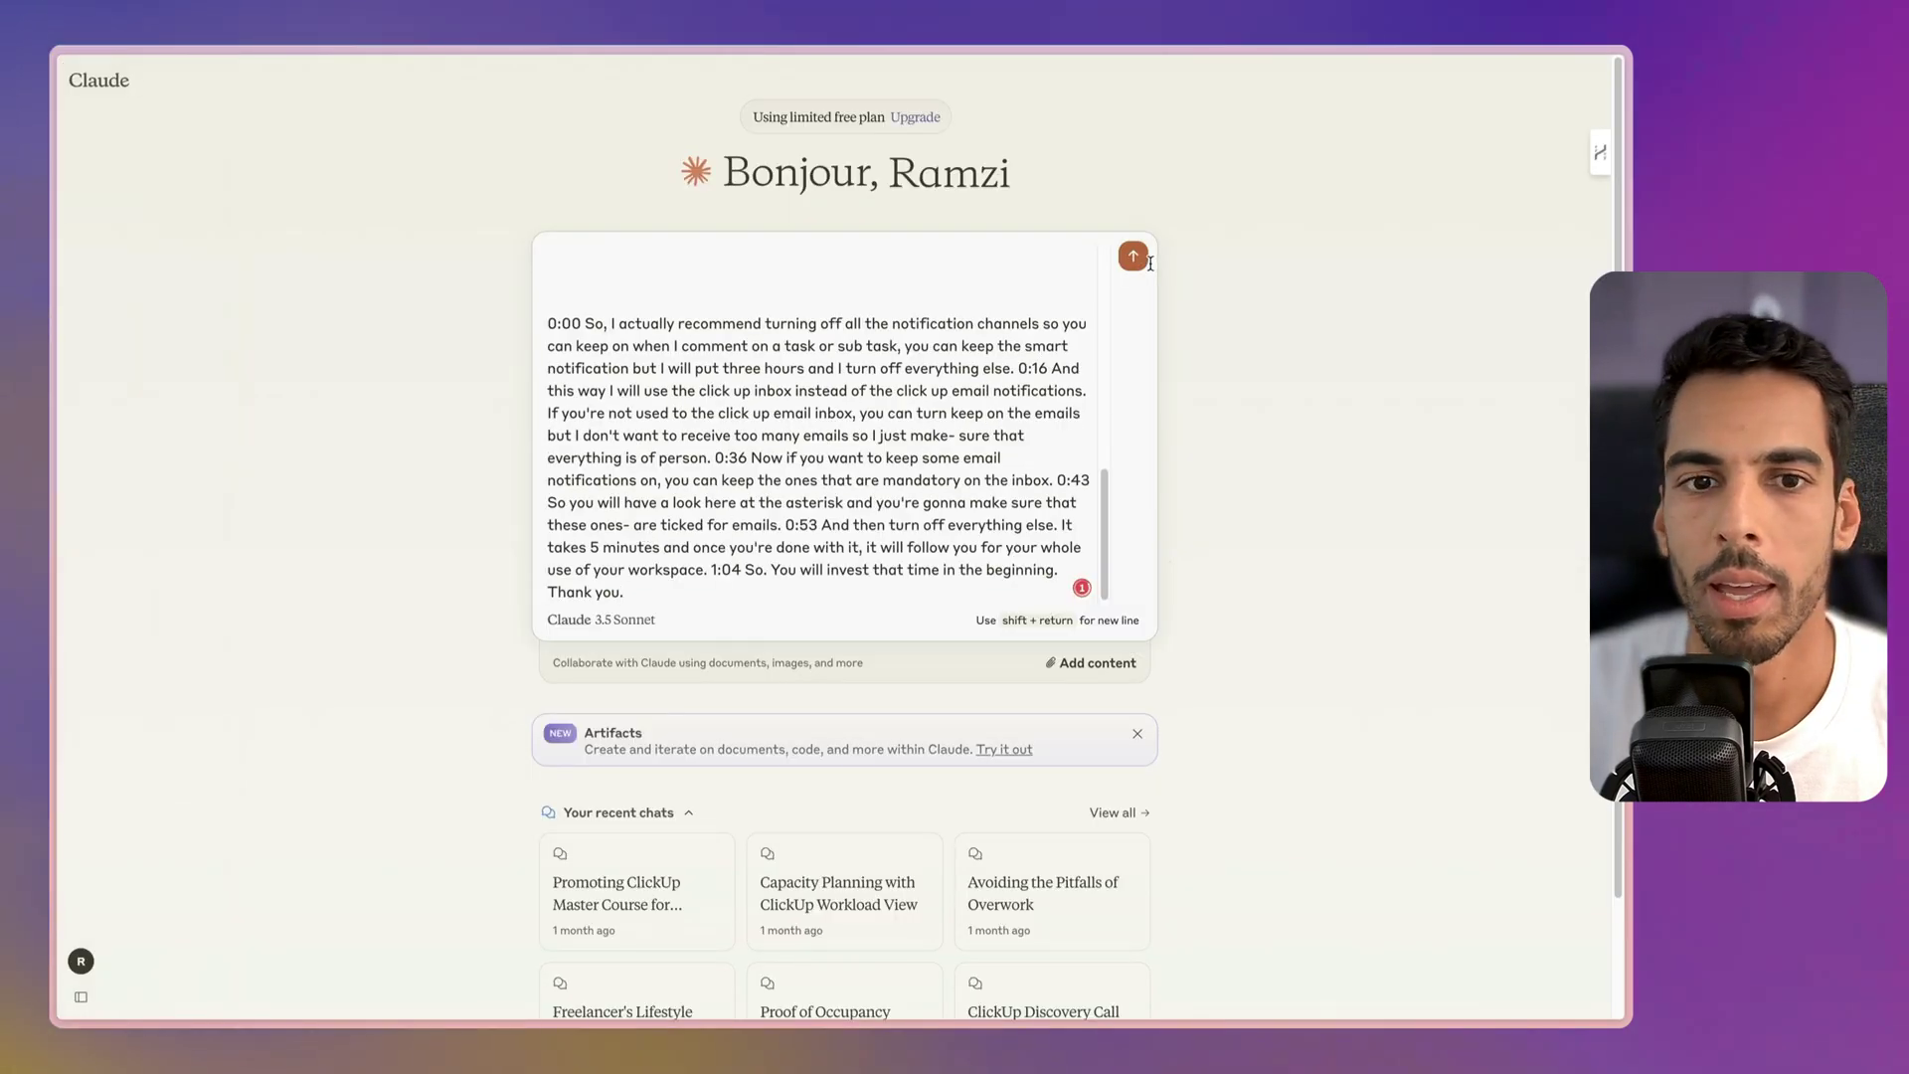
left_click(1134, 260)
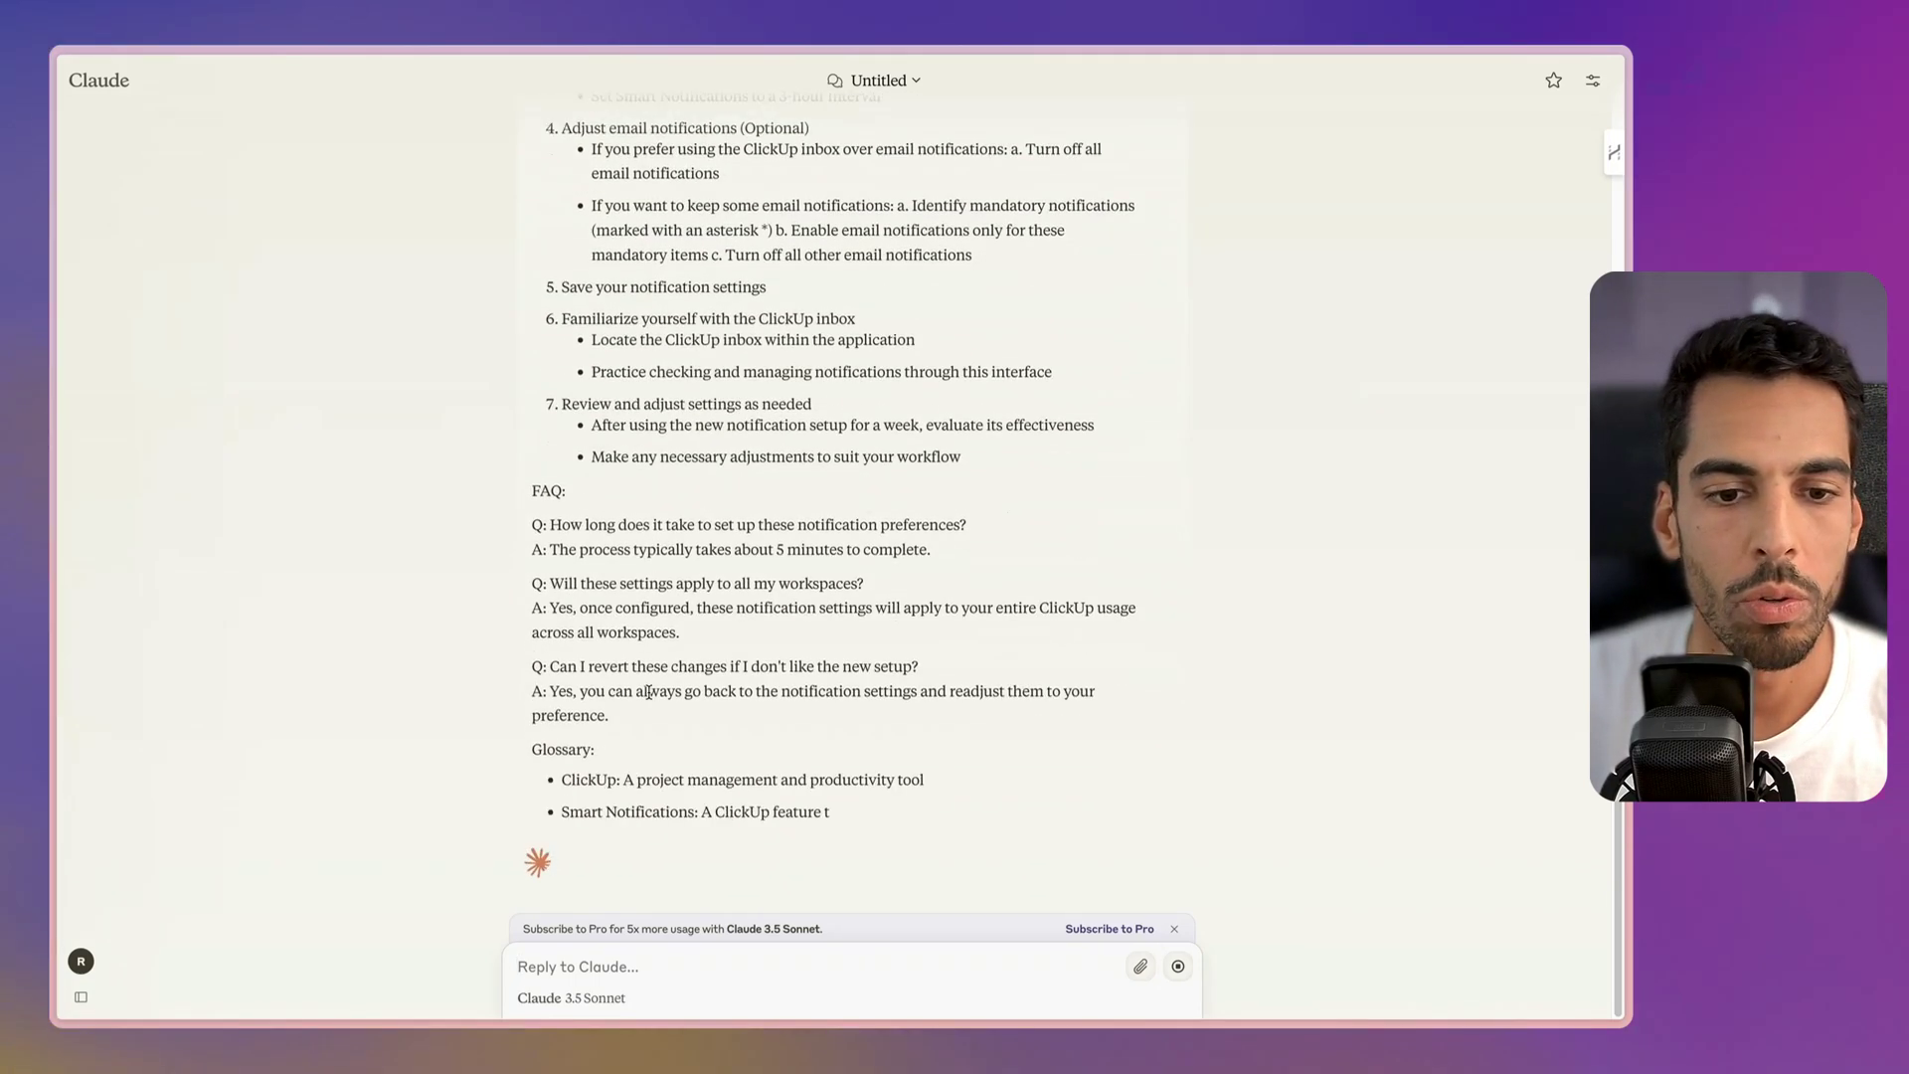
scroll(654, 687, "up", 5)
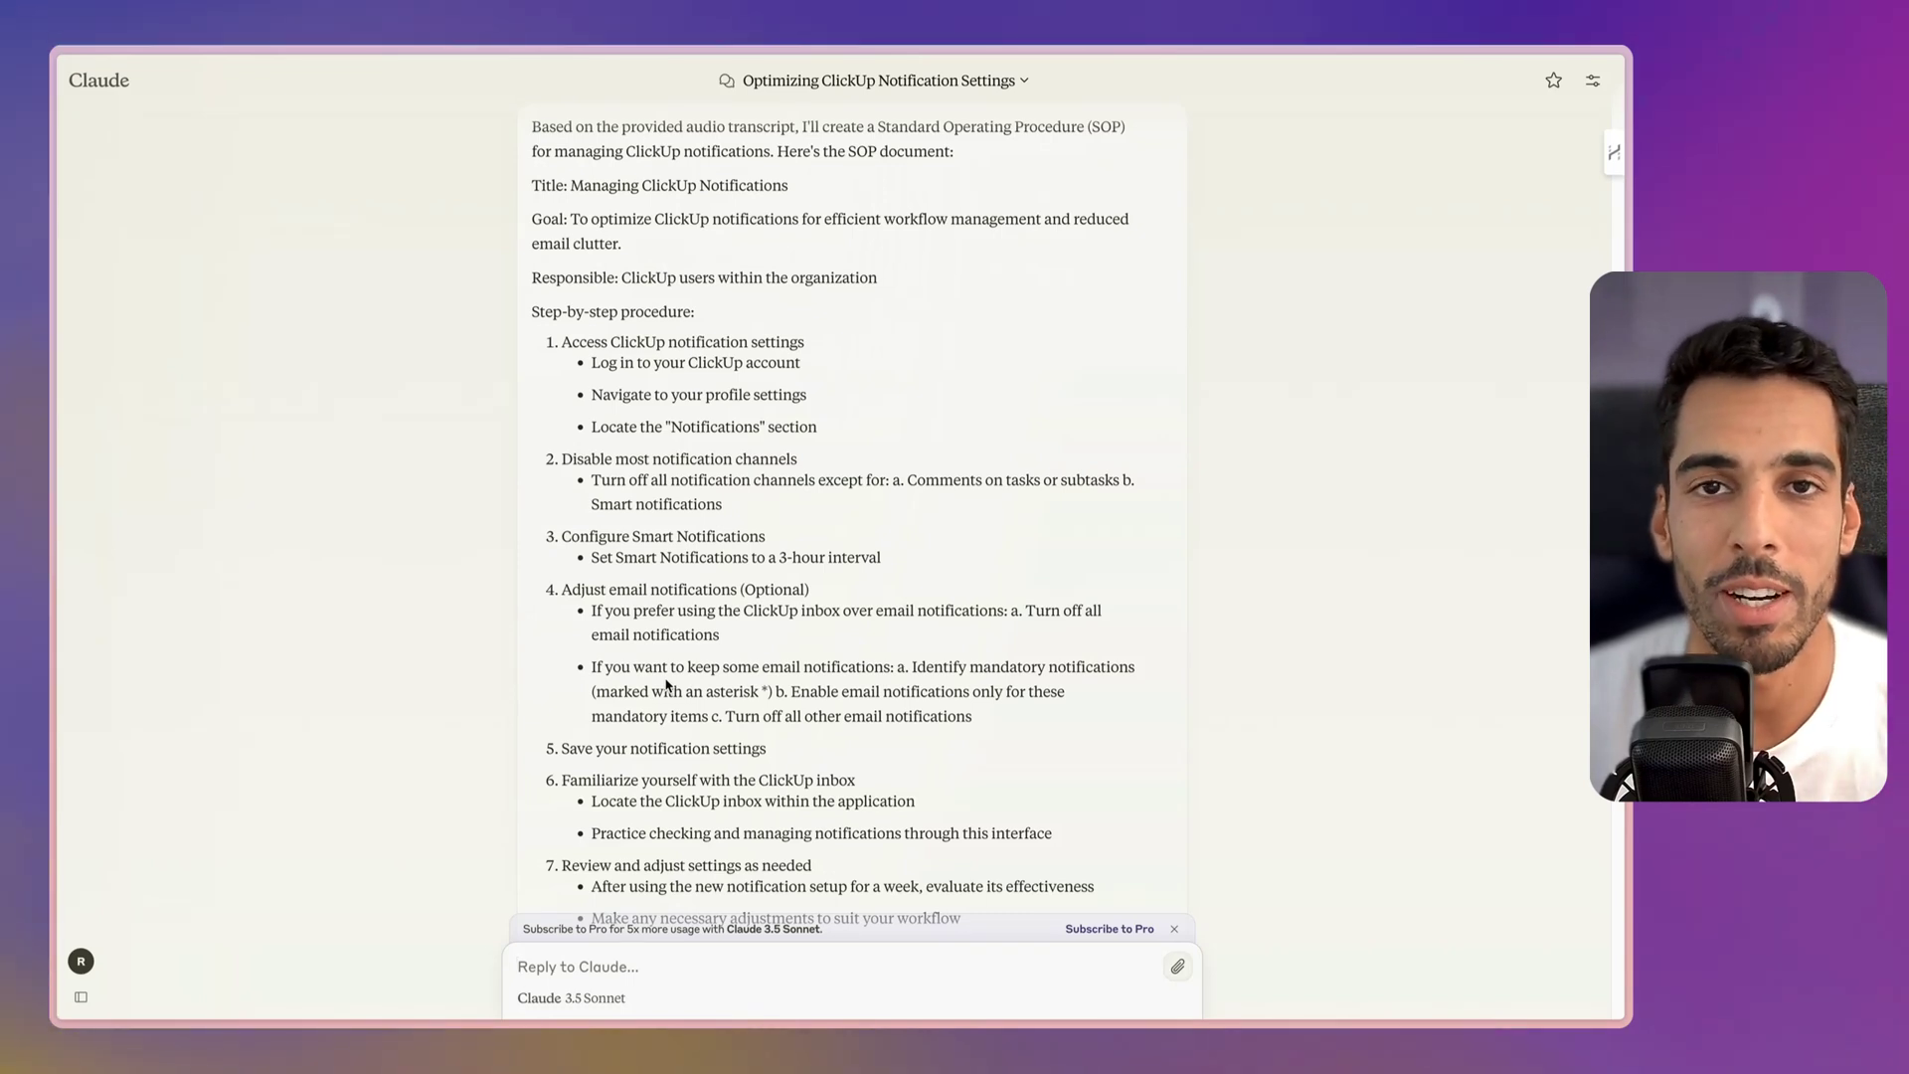
scroll(813, 496, "up", 4)
scroll(813, 496, "down", 4)
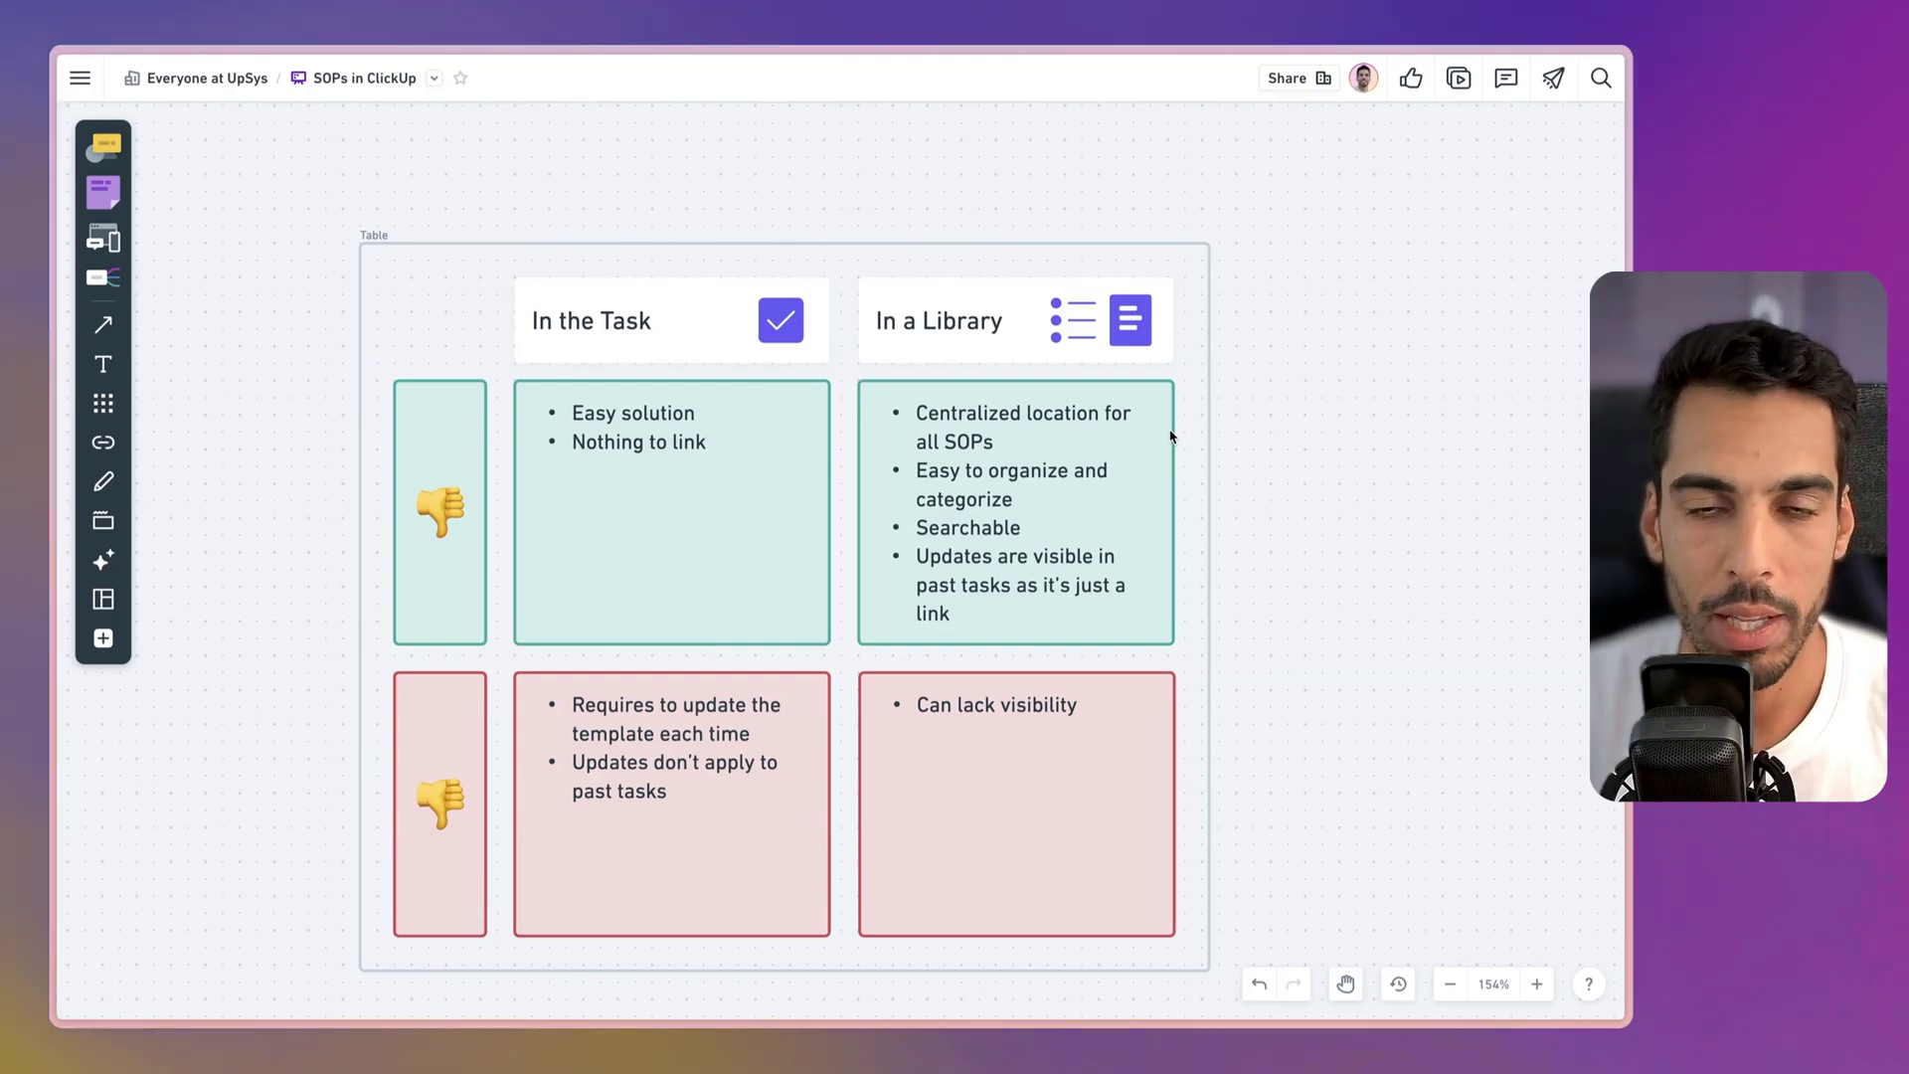
Step: Pan and scroll the whiteboard to centre the In the Task versus In a Library table
left_click_drag(1227, 405, 1063, 365)
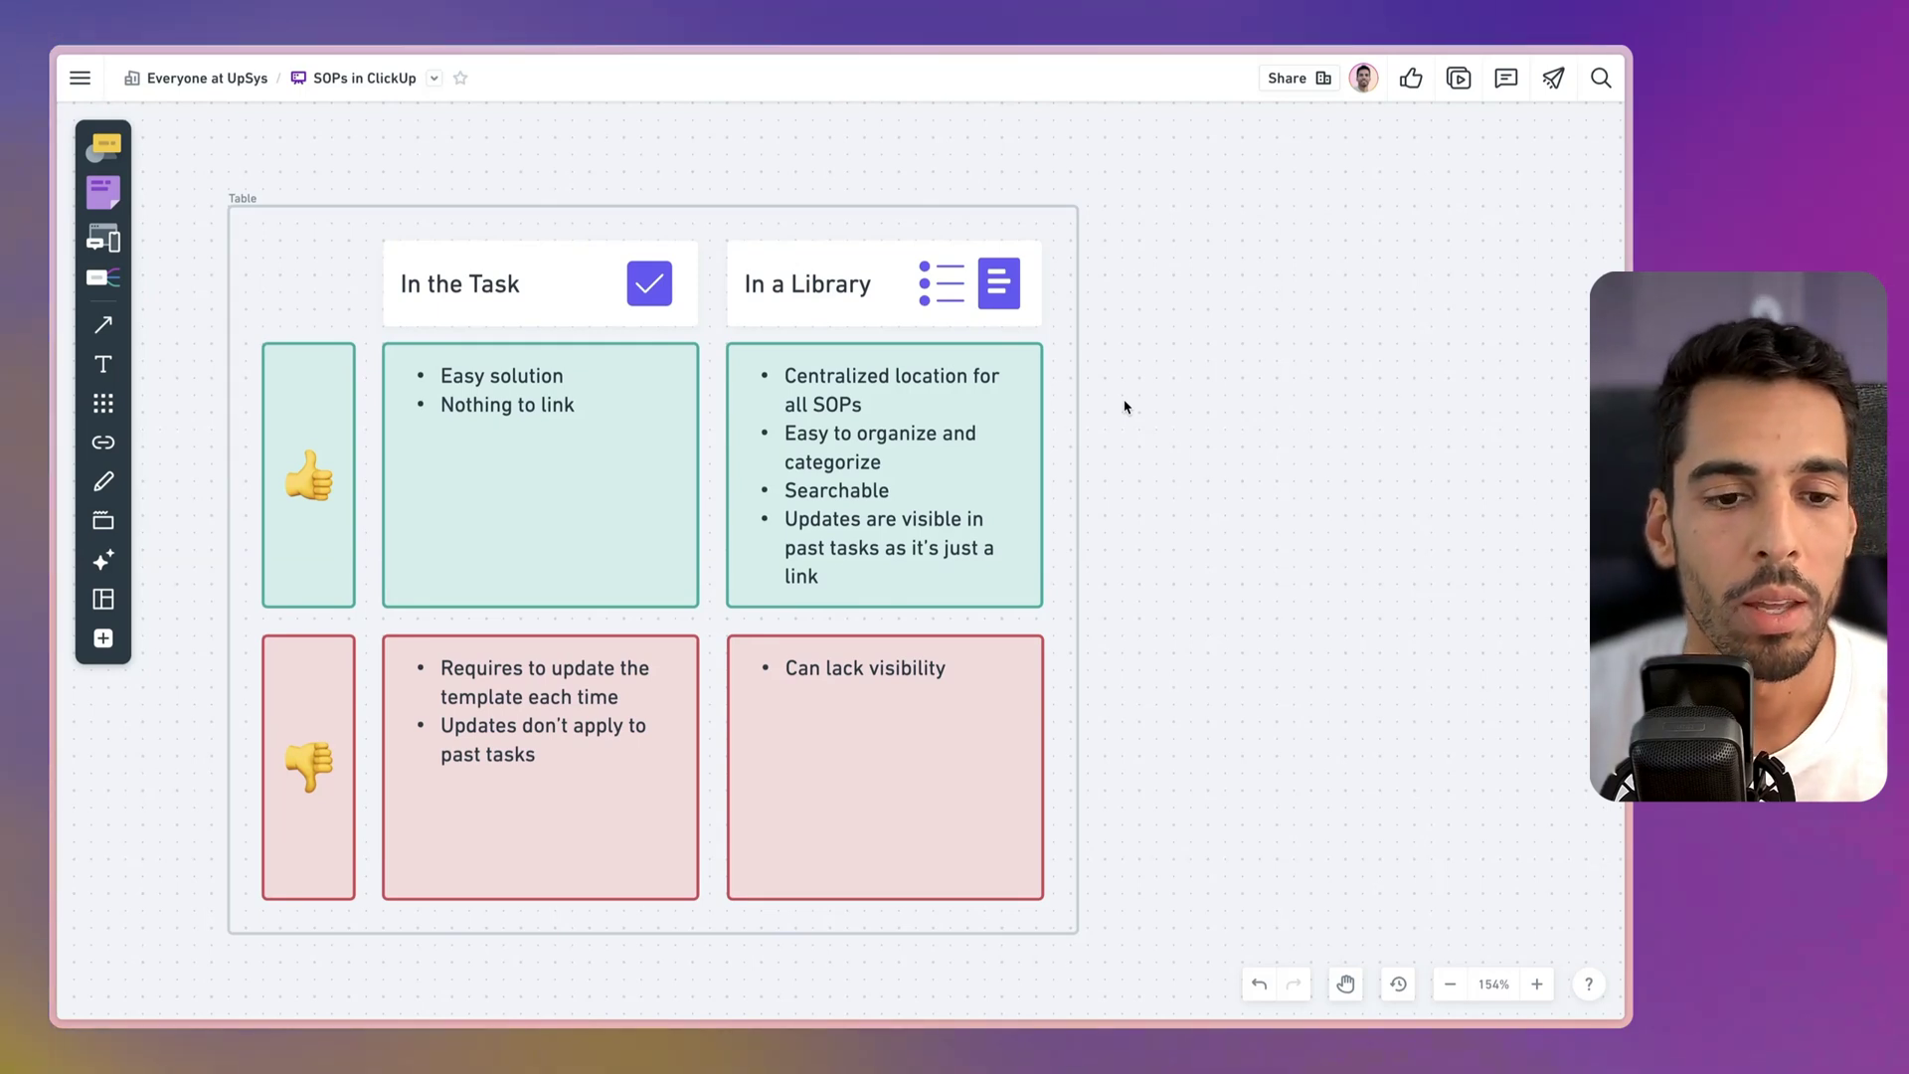
scroll(557, 726, "up", 2)
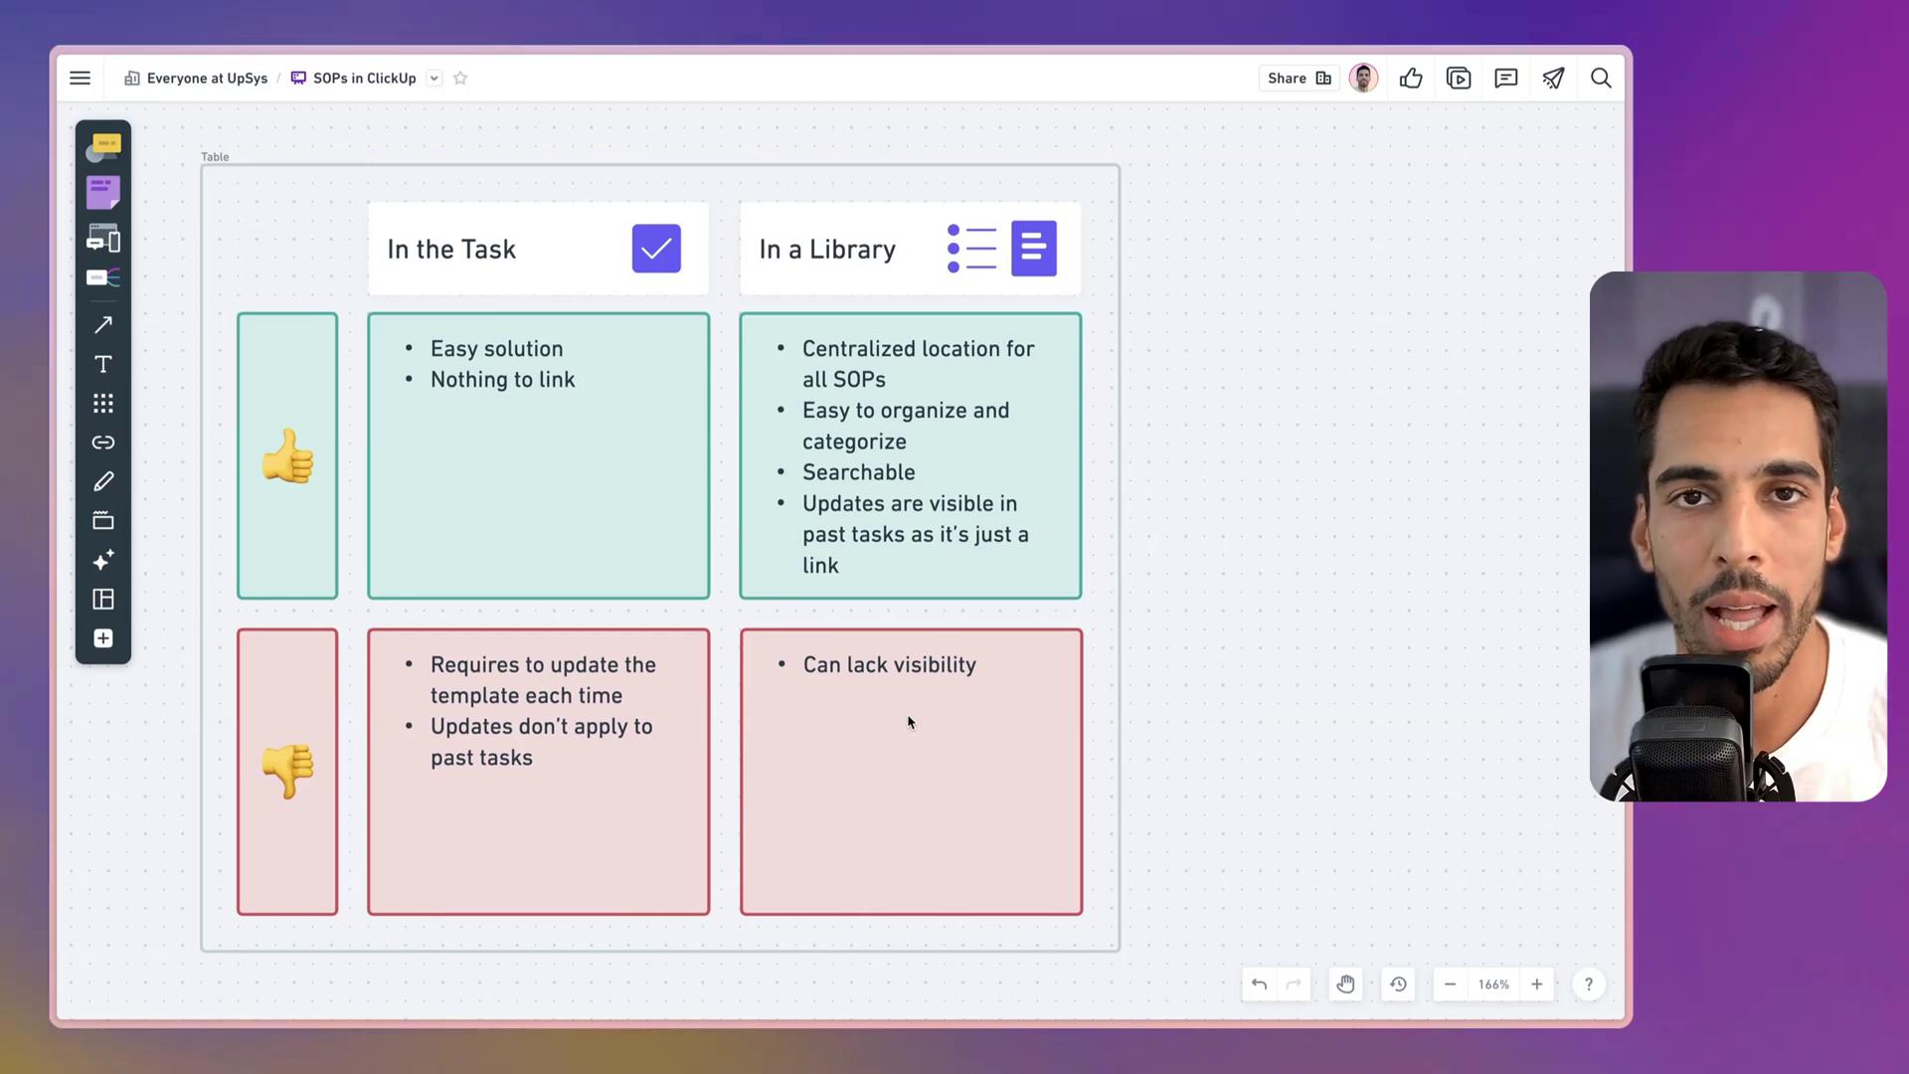
scroll(921, 788, "up", 1)
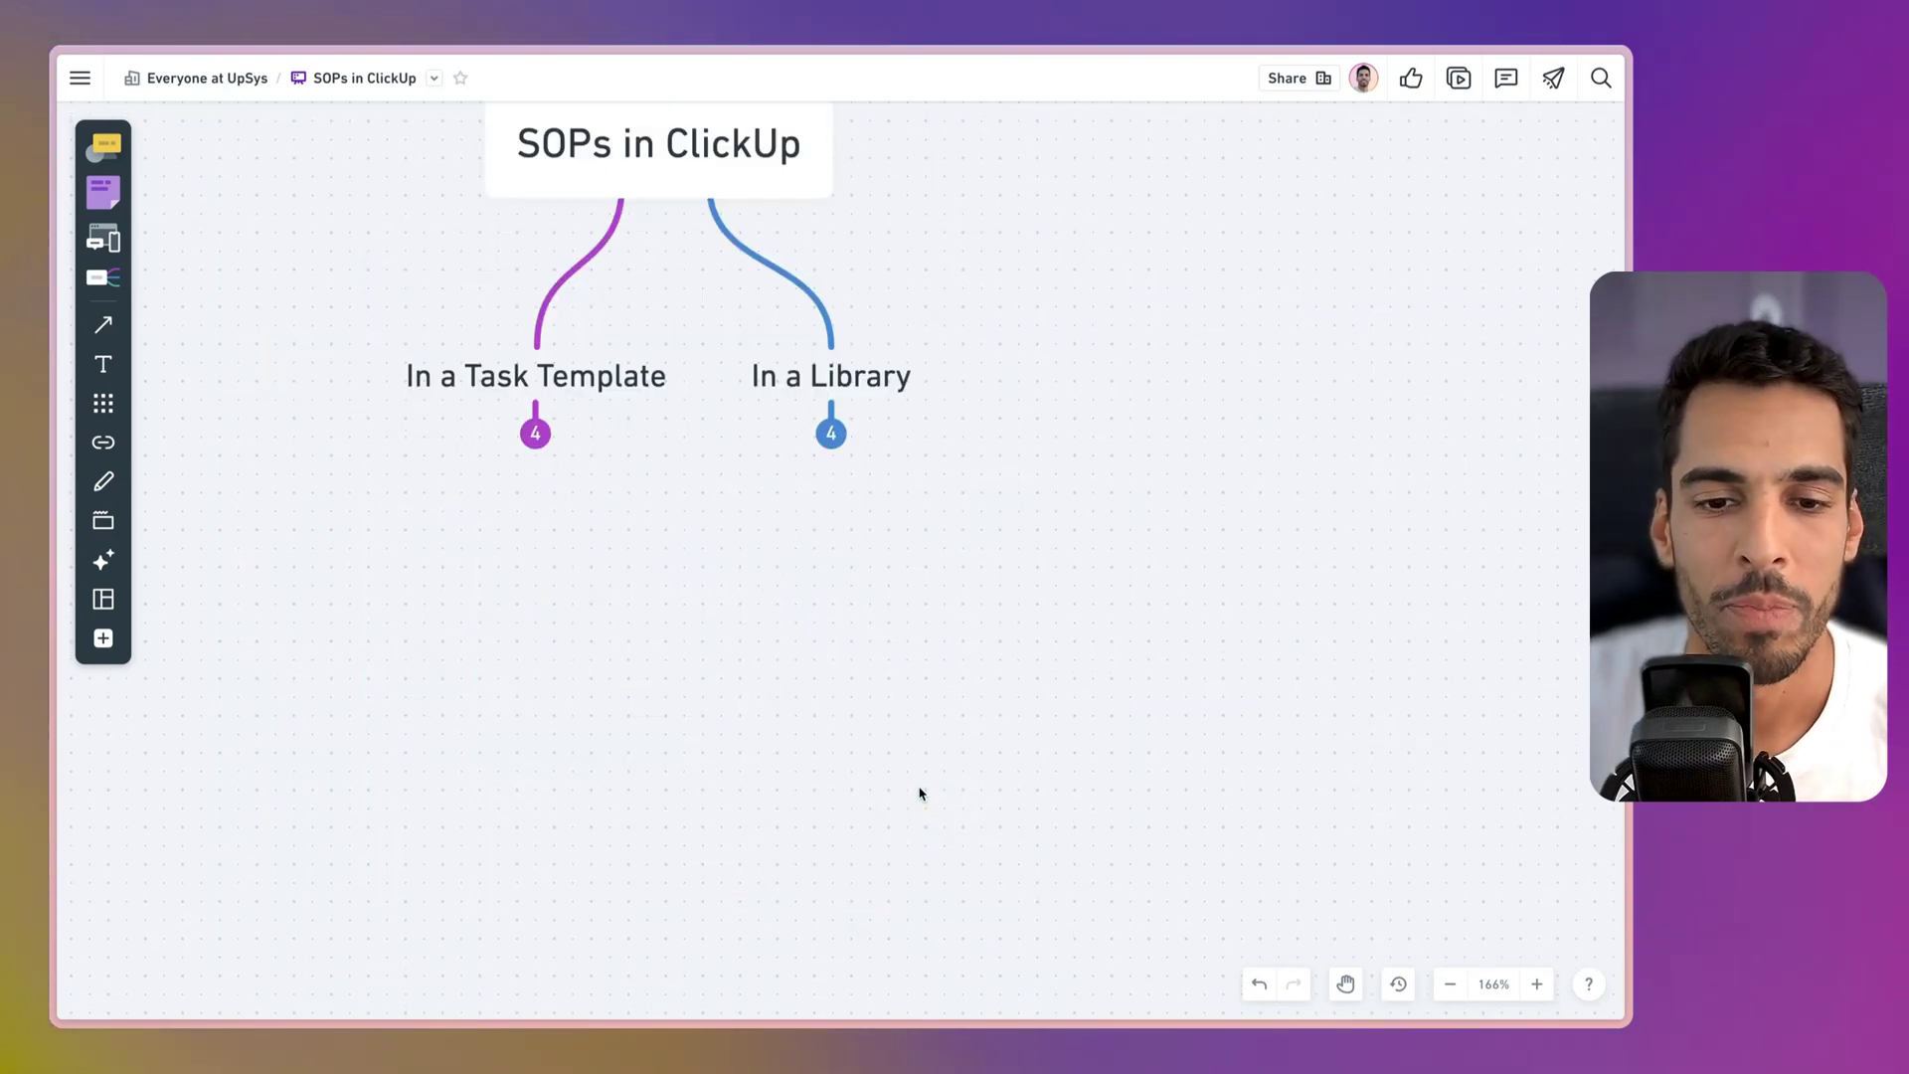
scroll(919, 790, "up", 5)
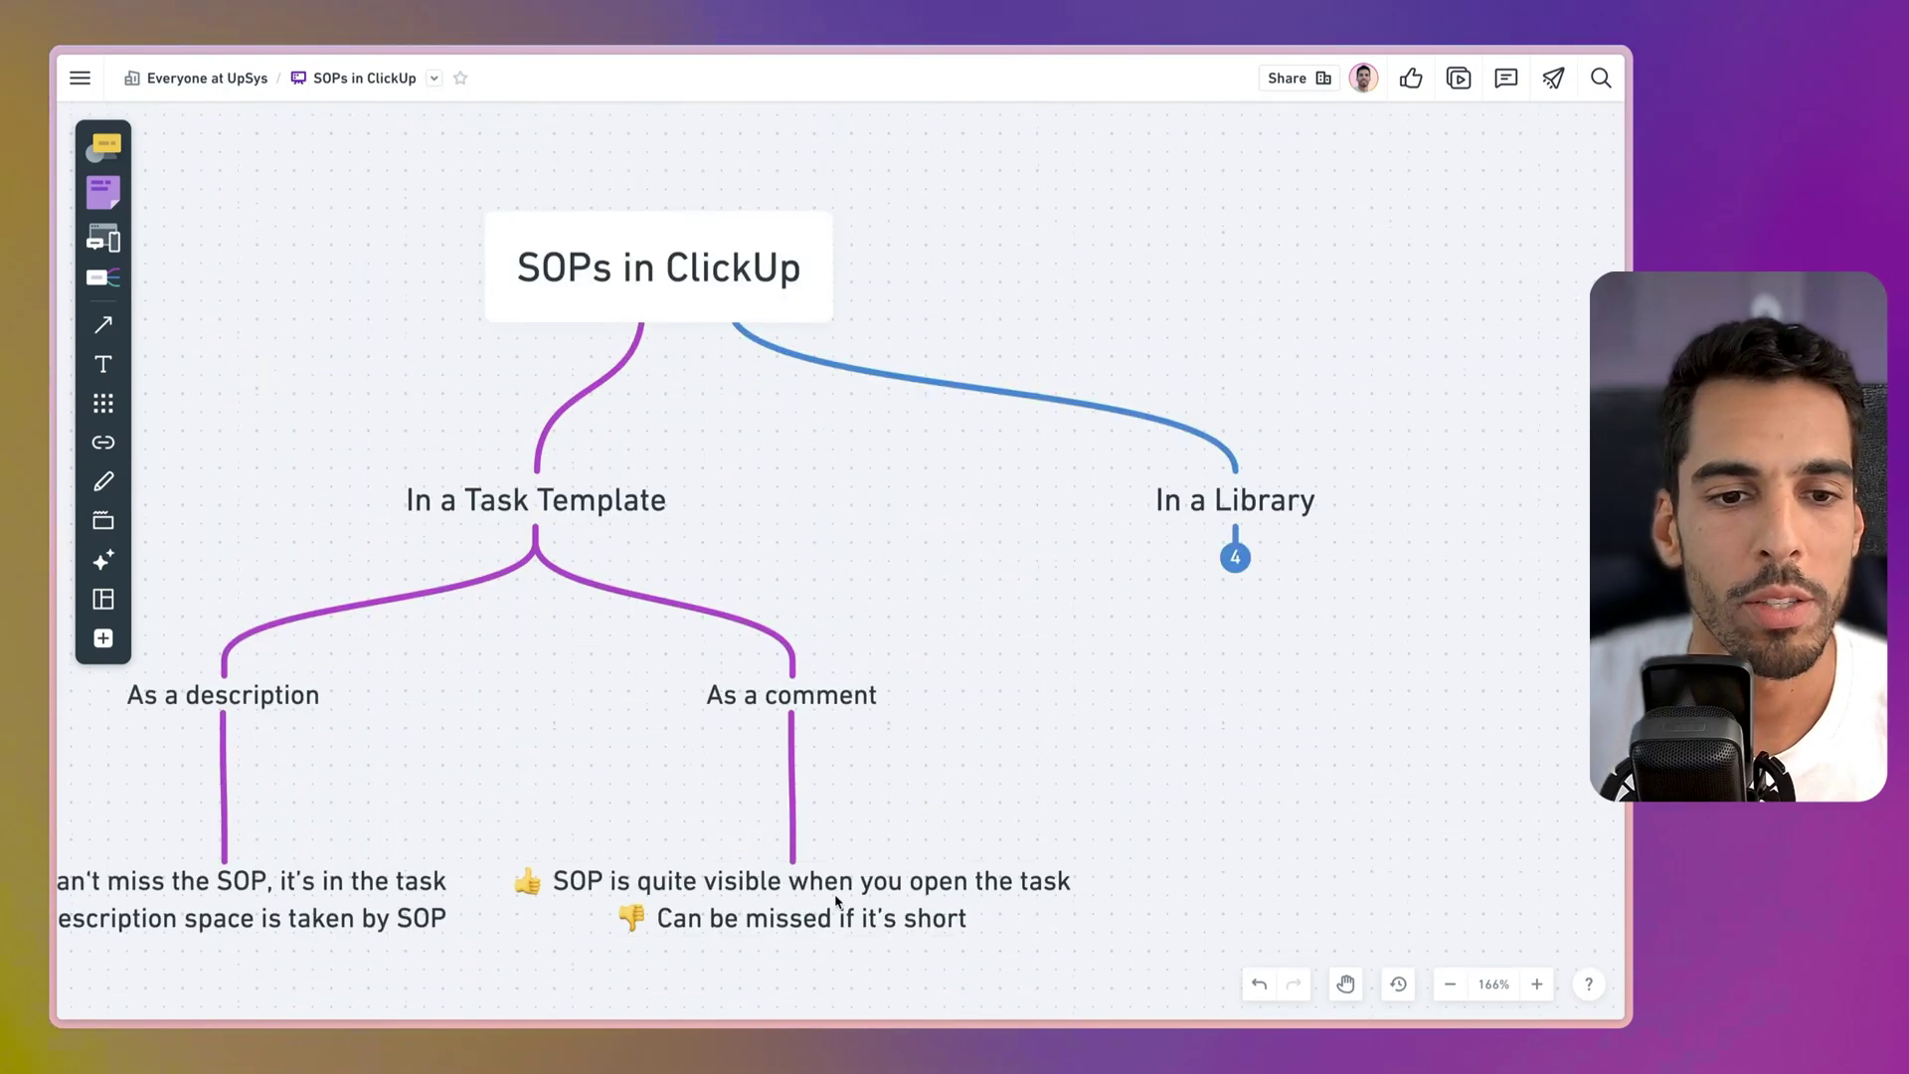
Step: Pan the SOPs in ClickUp mind map so its title sits at the top
key("space")
left_click_drag(918, 790, 975, 776)
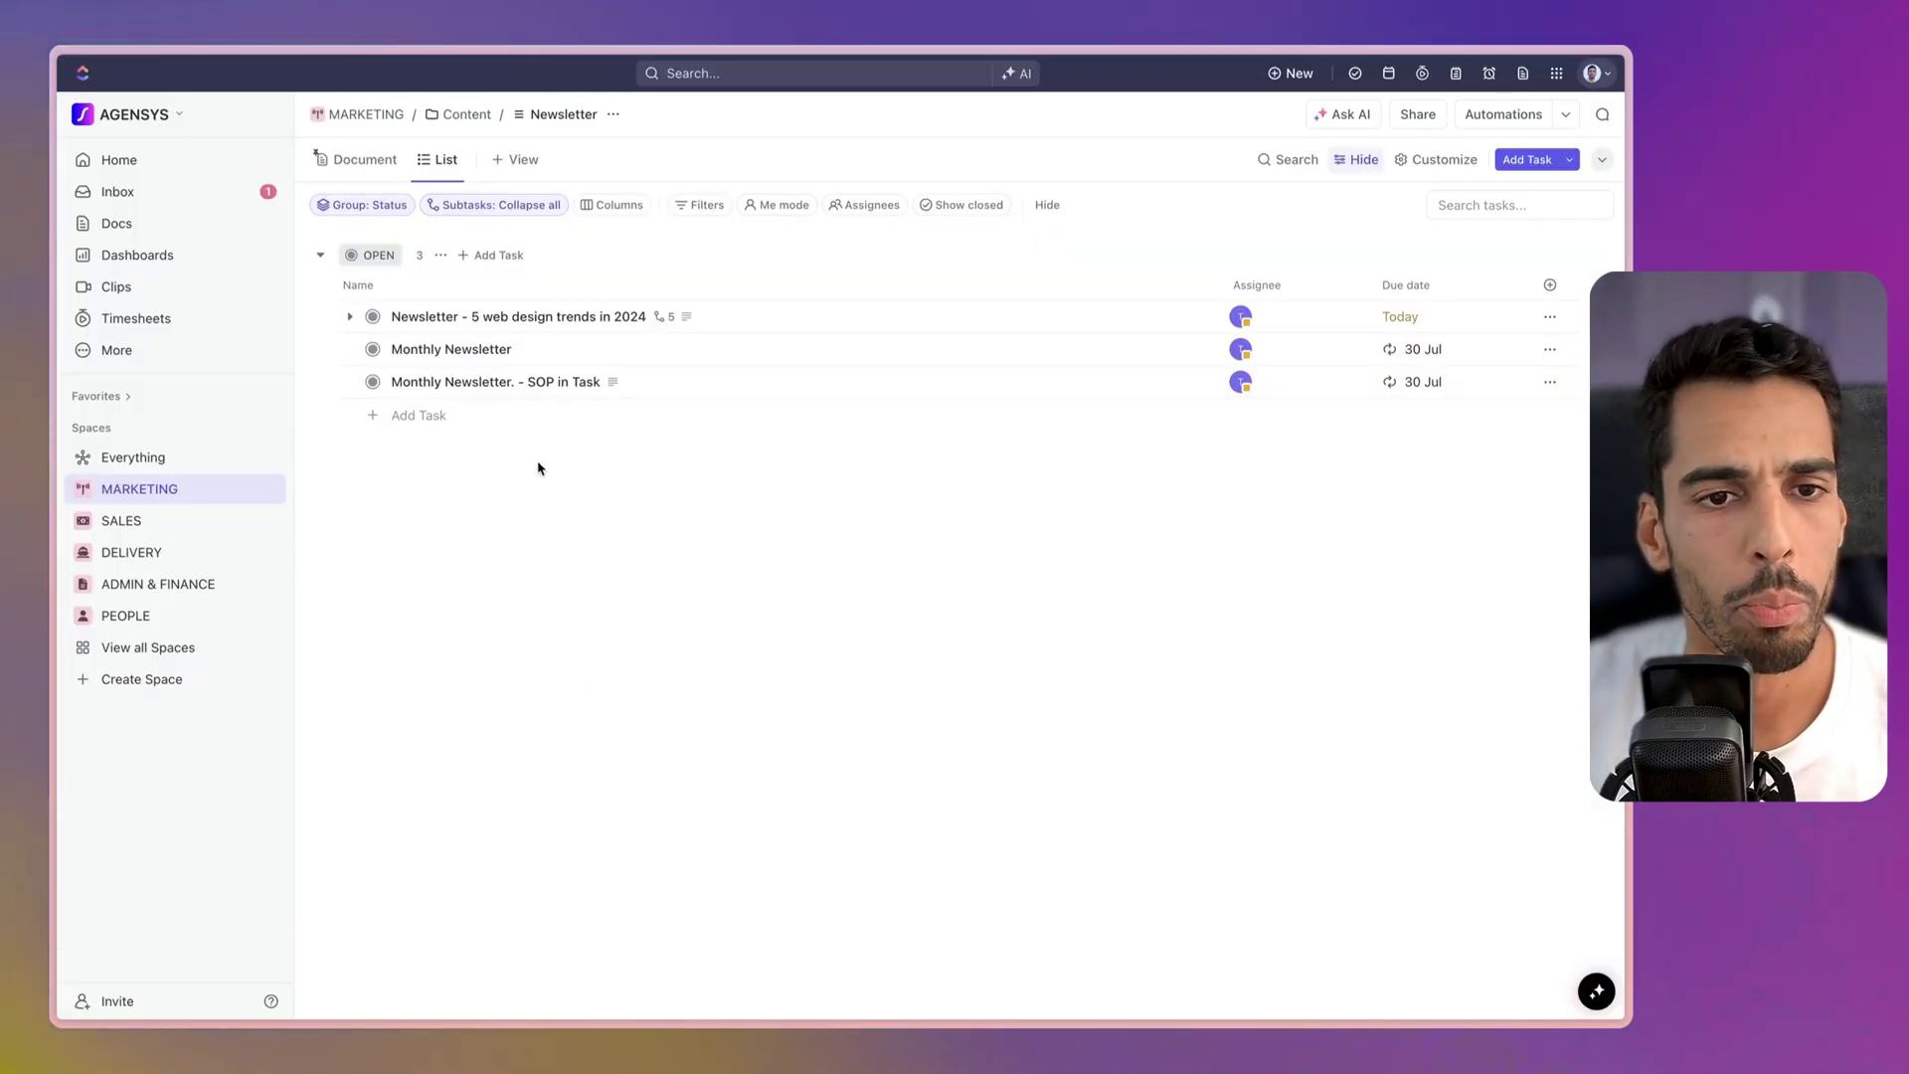
Step: Expand MARKETING in the sidebar and open the 'Monthly Newsletter. - SOP in Task' task
left_click(164, 489)
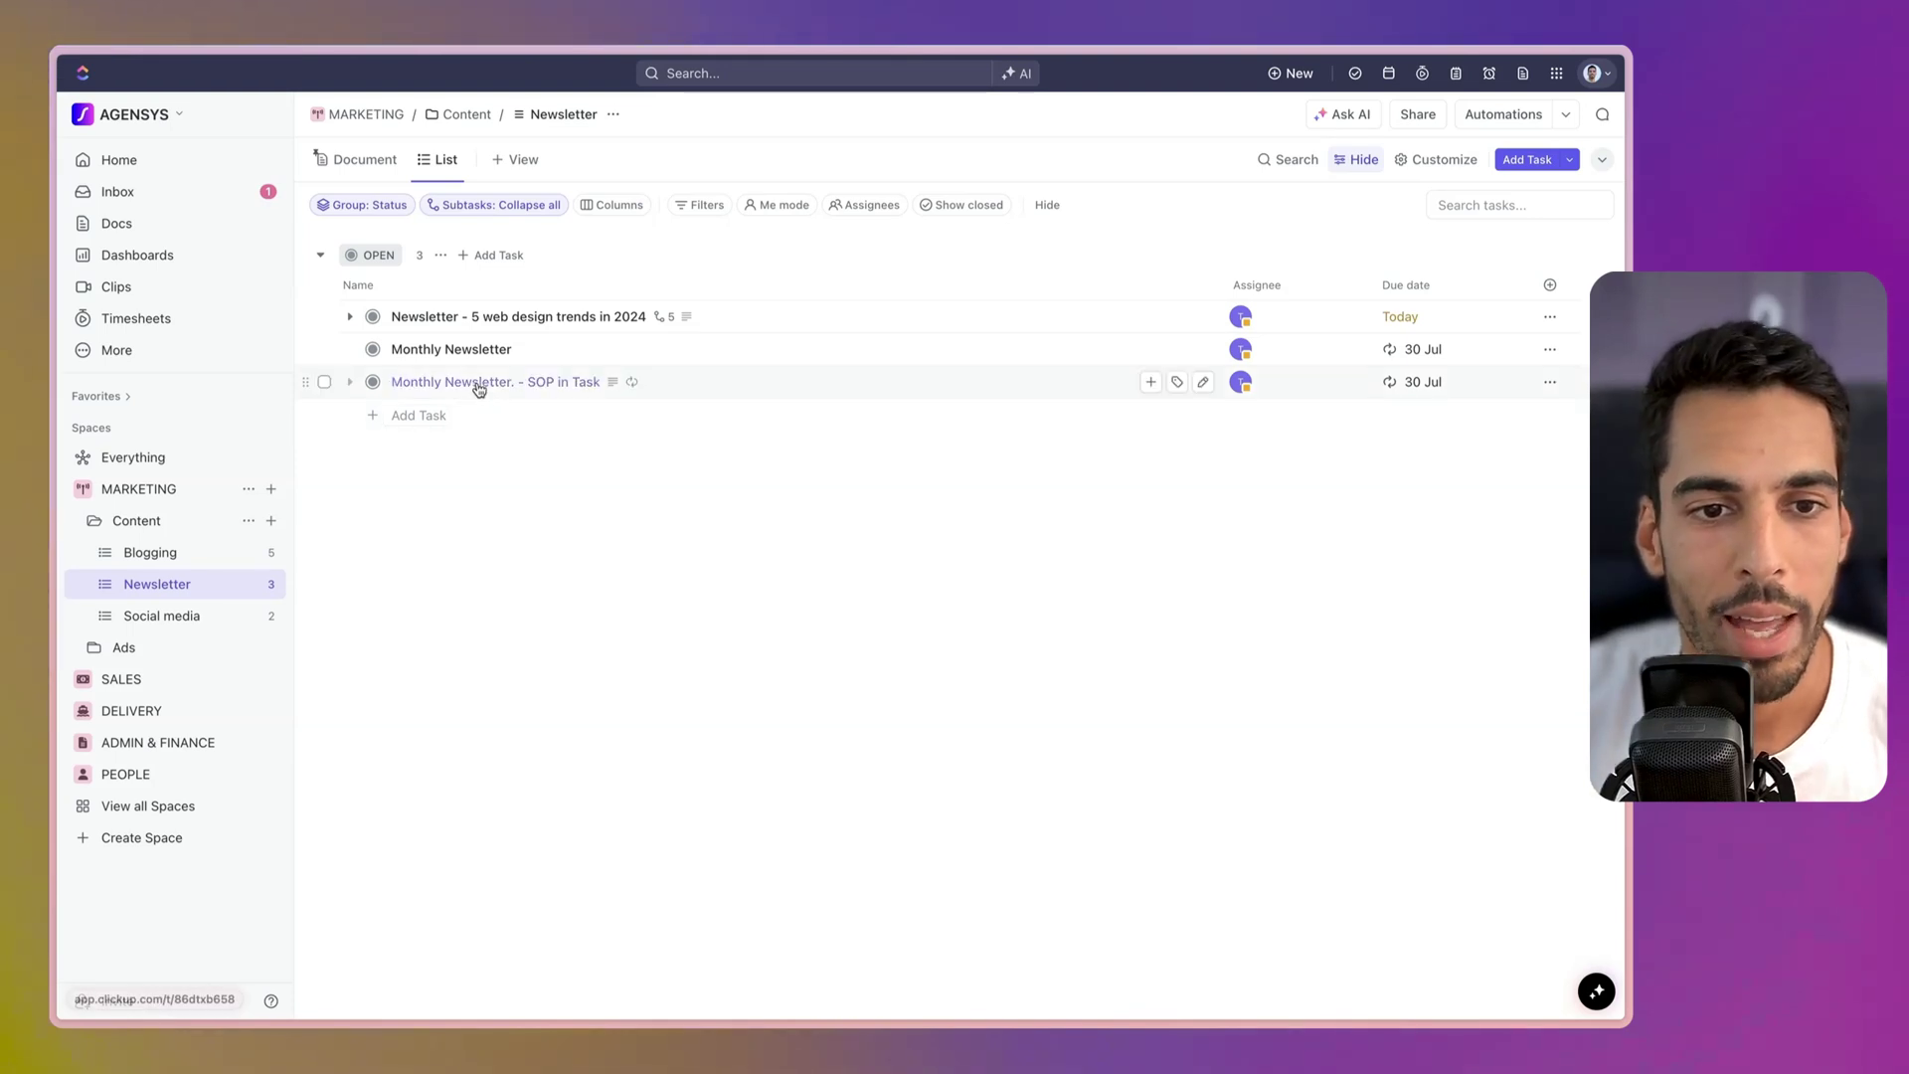
left_click(477, 380)
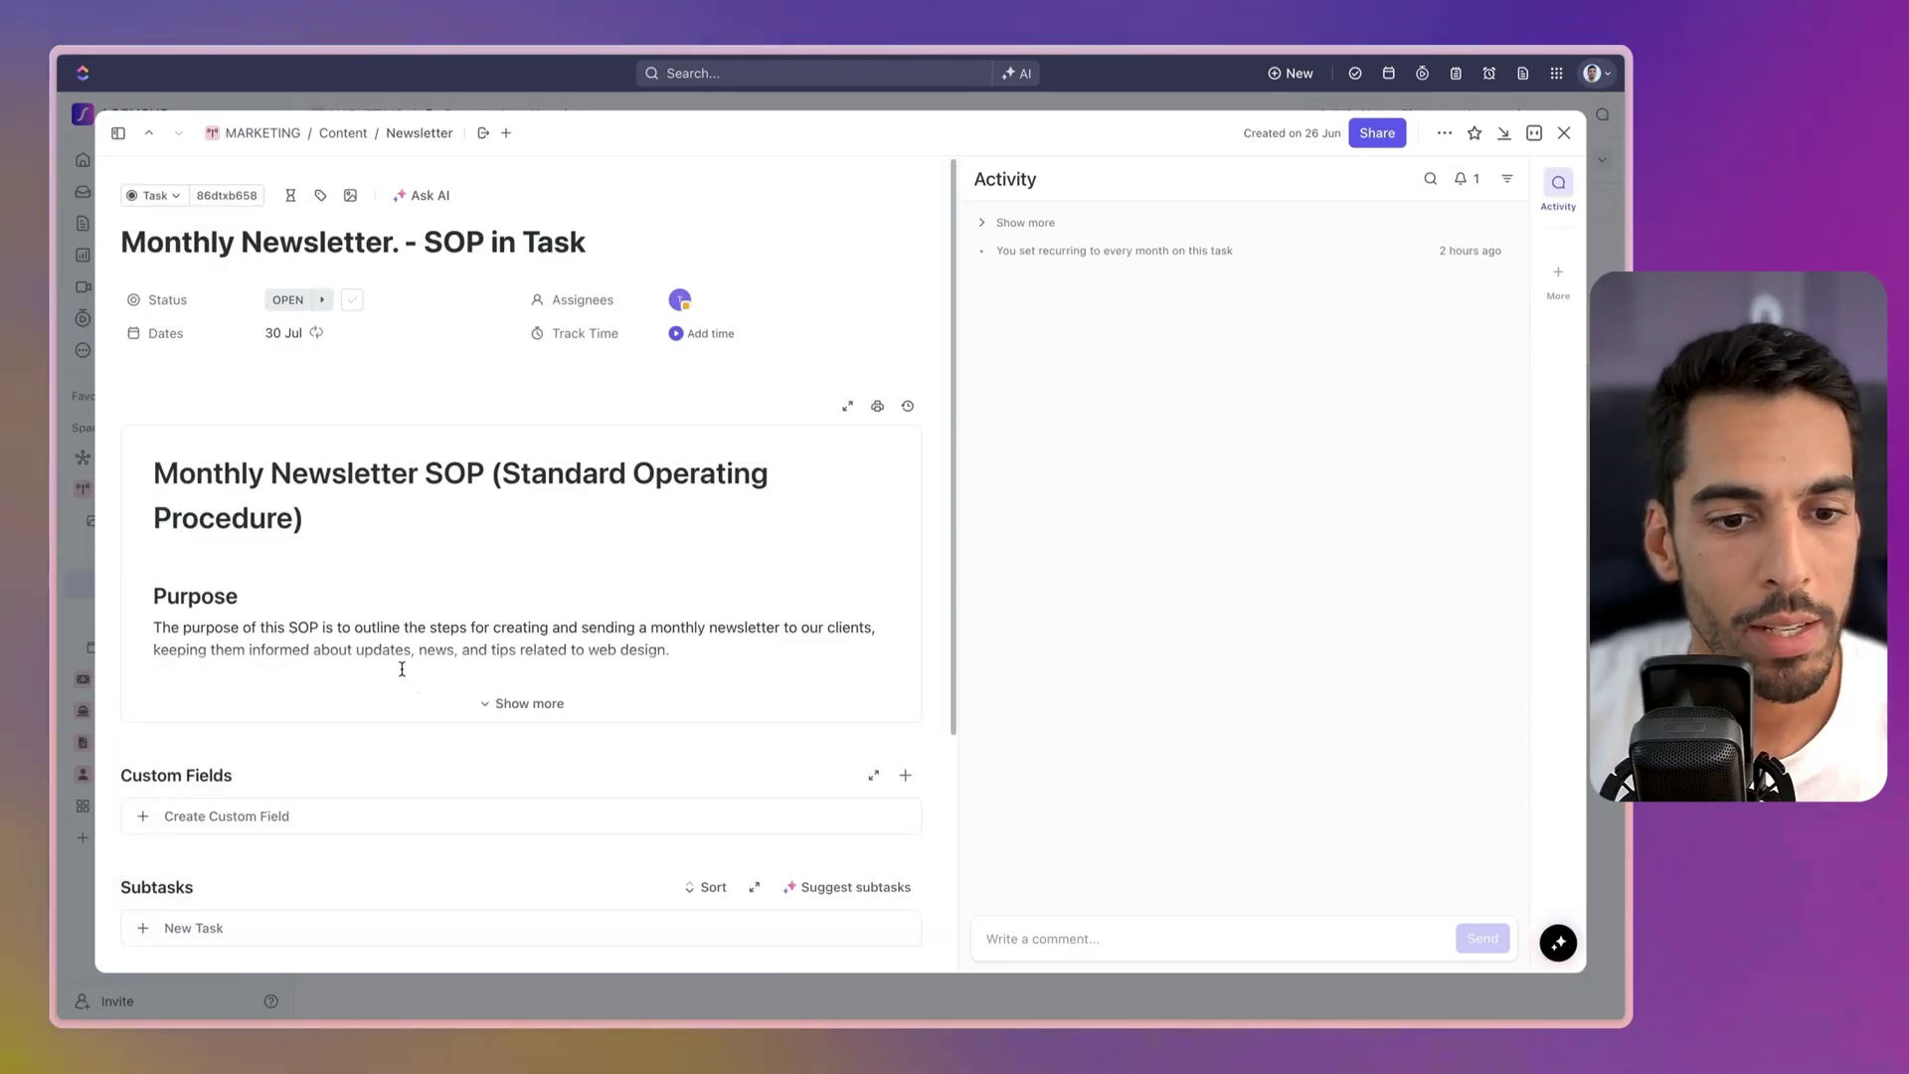
Step: Expand and read the full Monthly Newsletter SOP description, then close the task
left_click(452, 695)
scroll(500, 564, "down", 5)
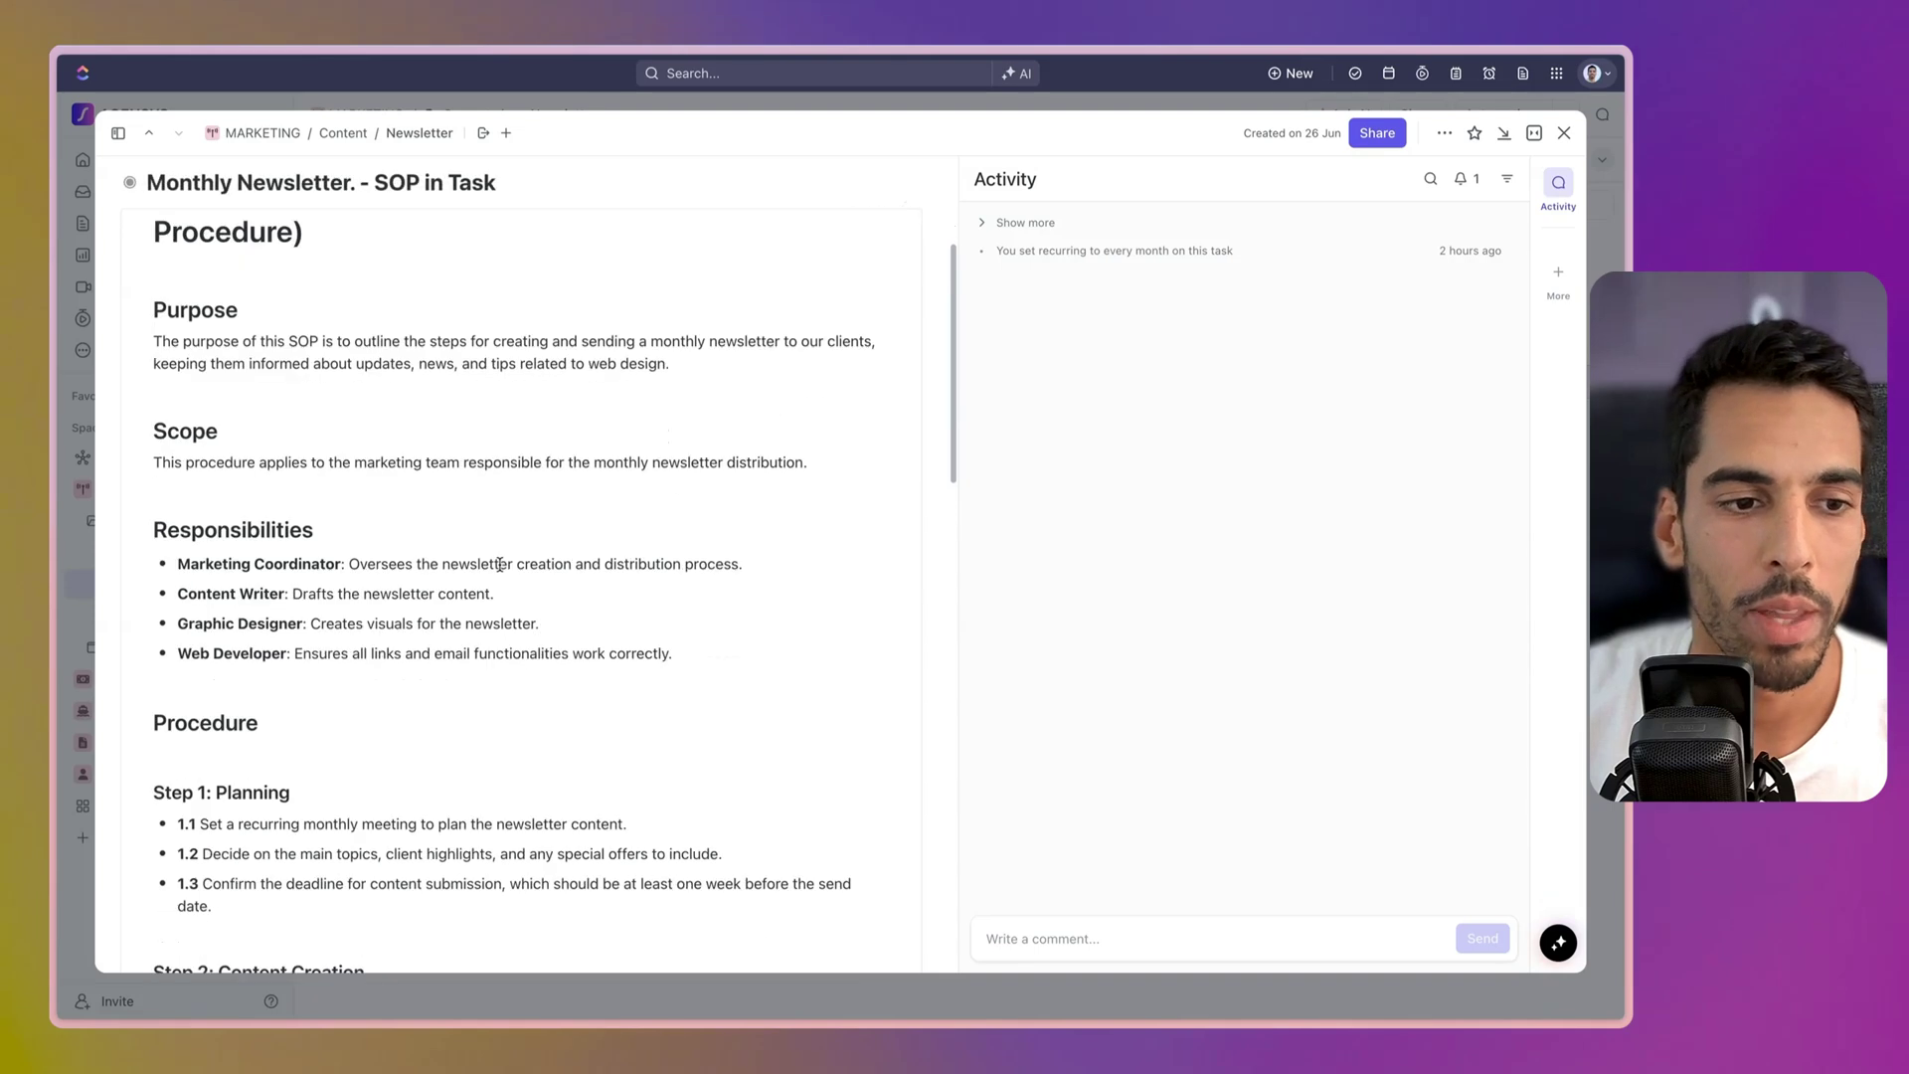
scroll(500, 564, "up", 5)
scroll(500, 564, "down", 10)
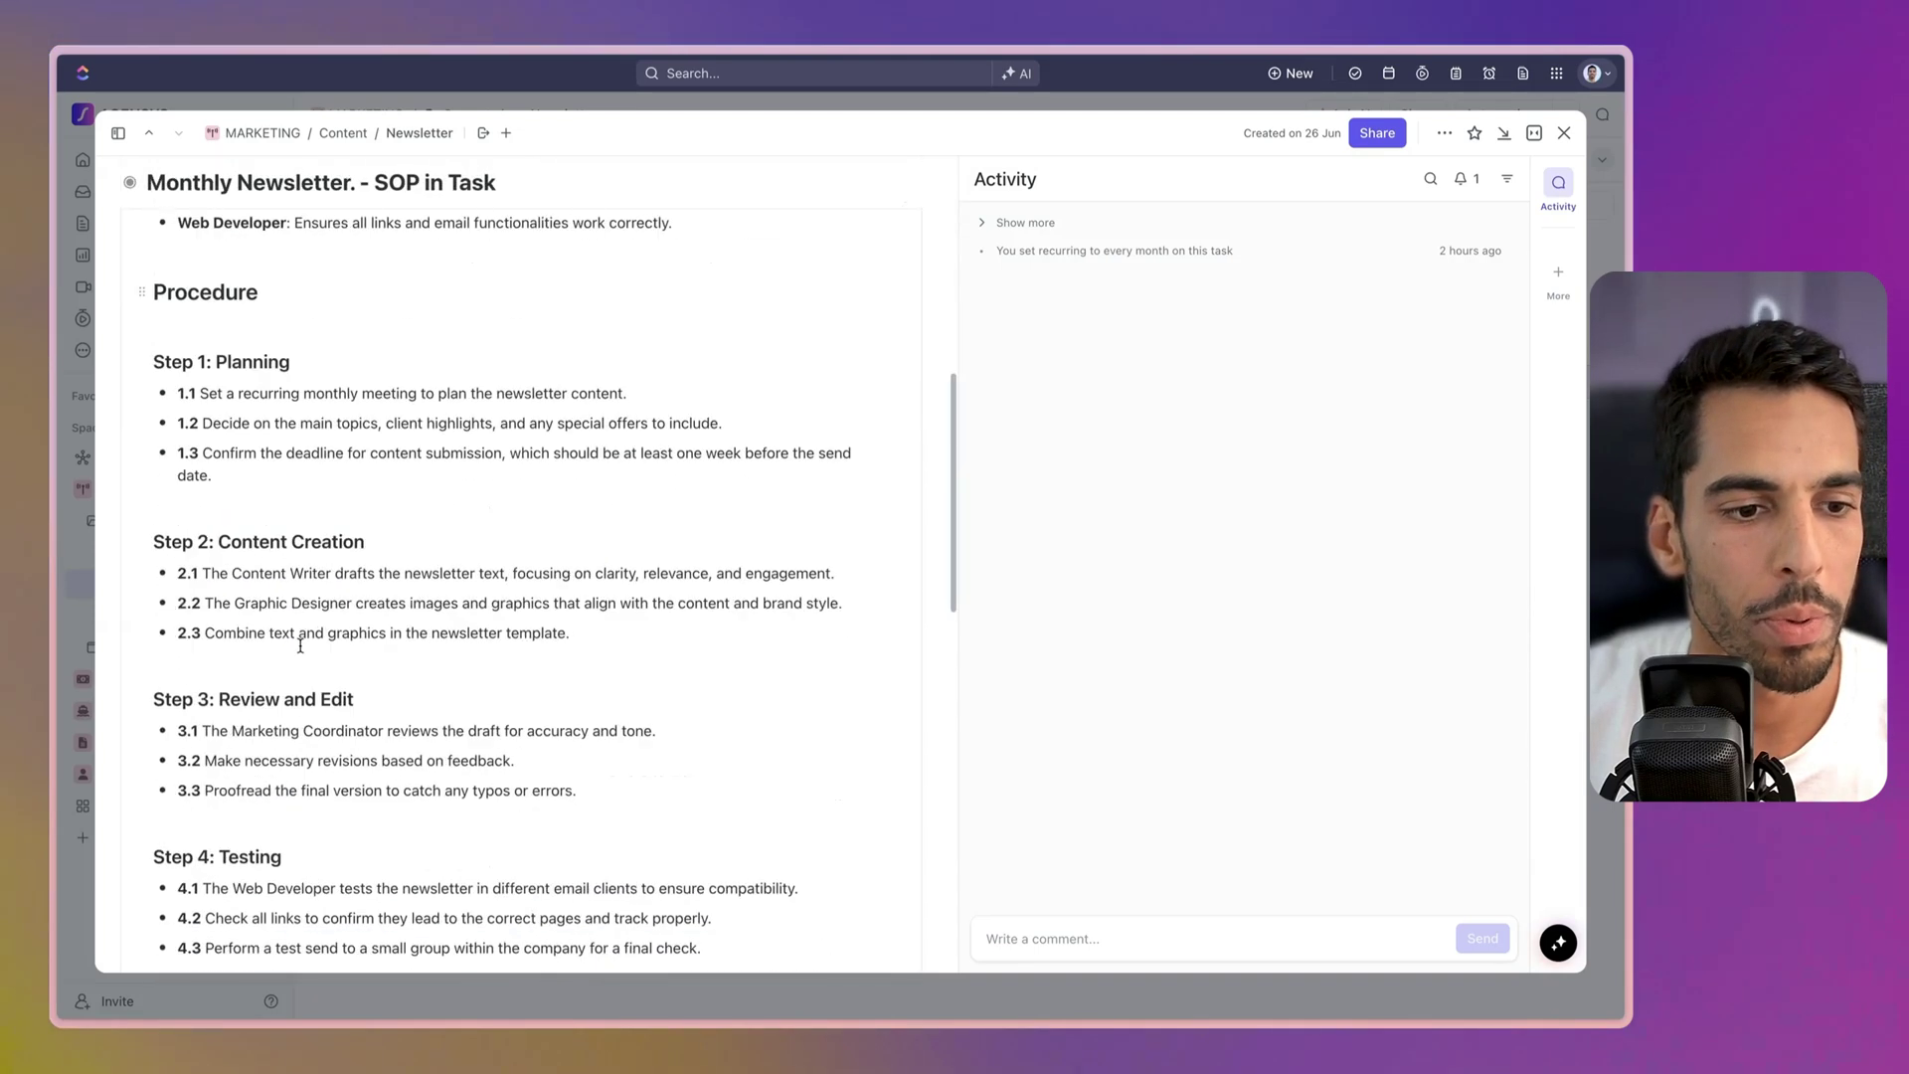
scroll(299, 645, "down", 3)
scroll(303, 652, "up", 12)
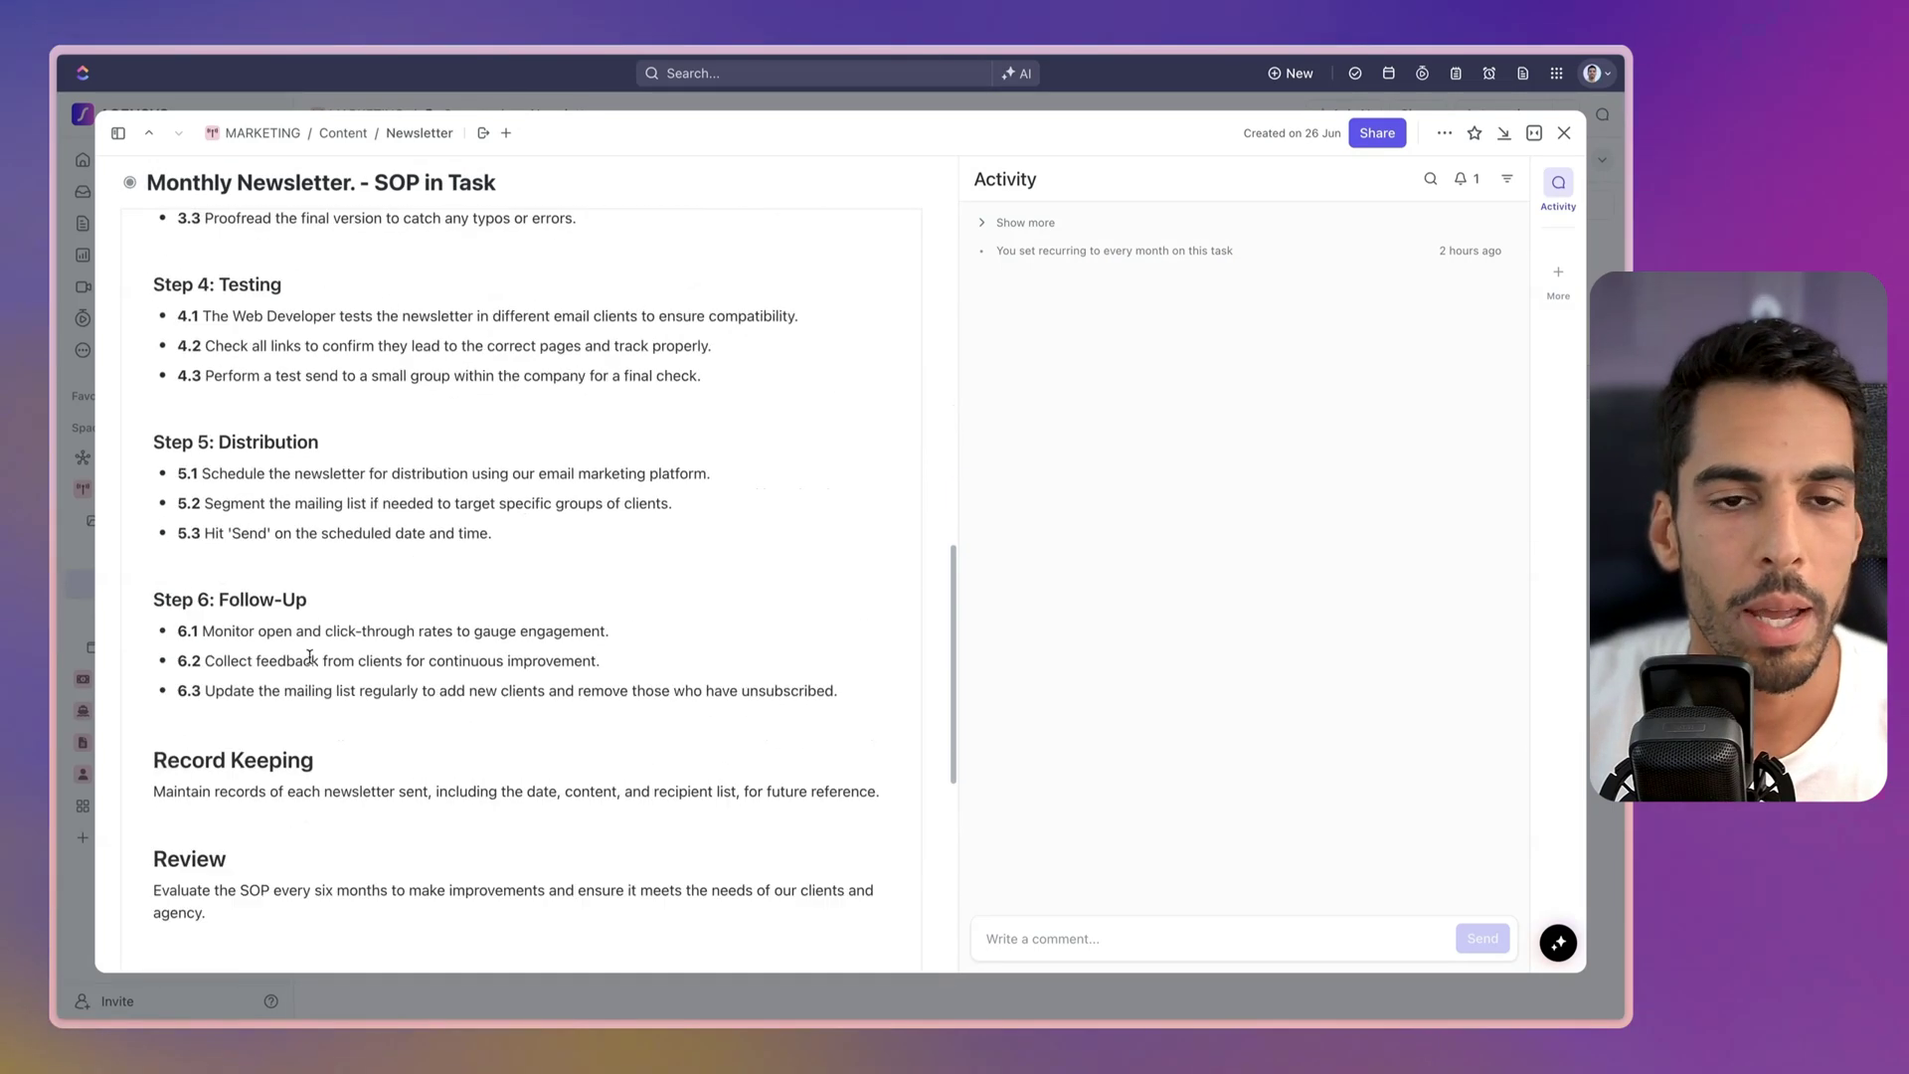
scroll(311, 658, "up", 4)
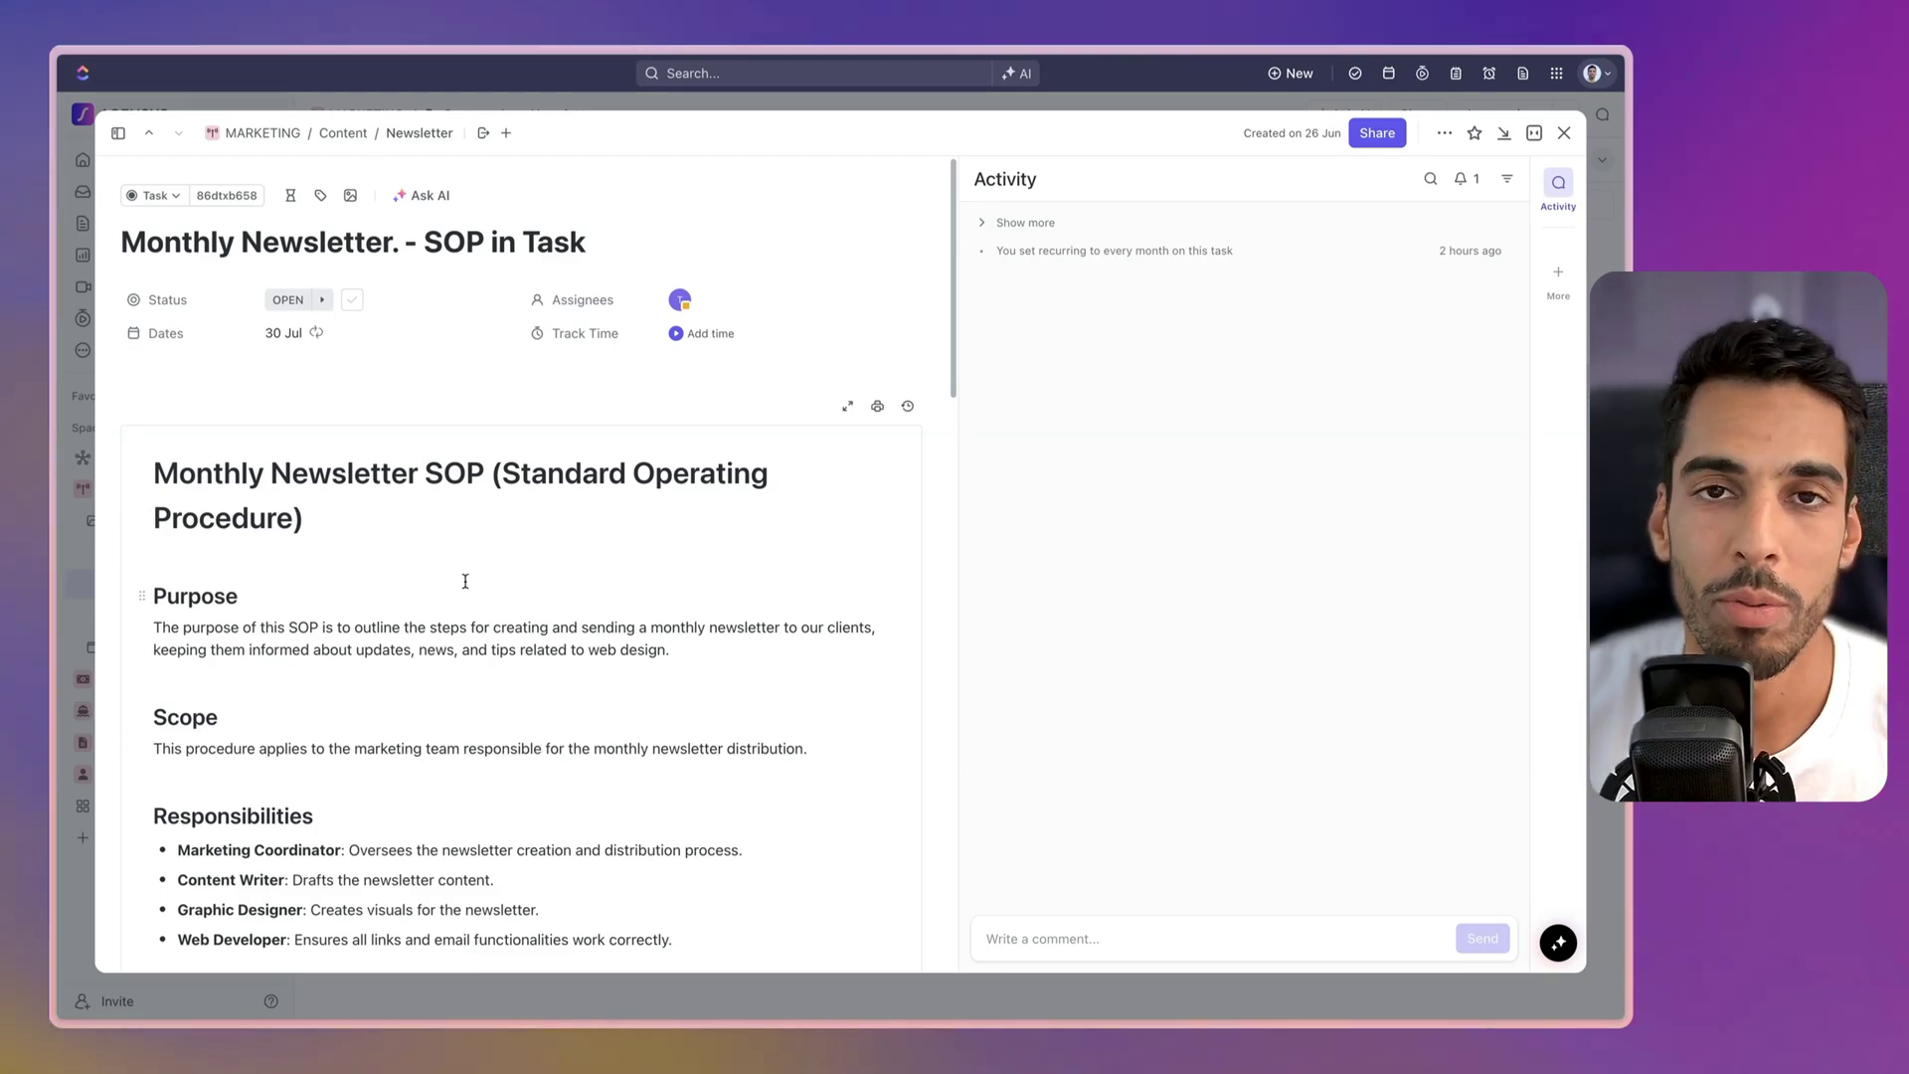
left_click(1564, 133)
Step: Check the Templates options in the first newsletter task's right-click menu
right_click(524, 328)
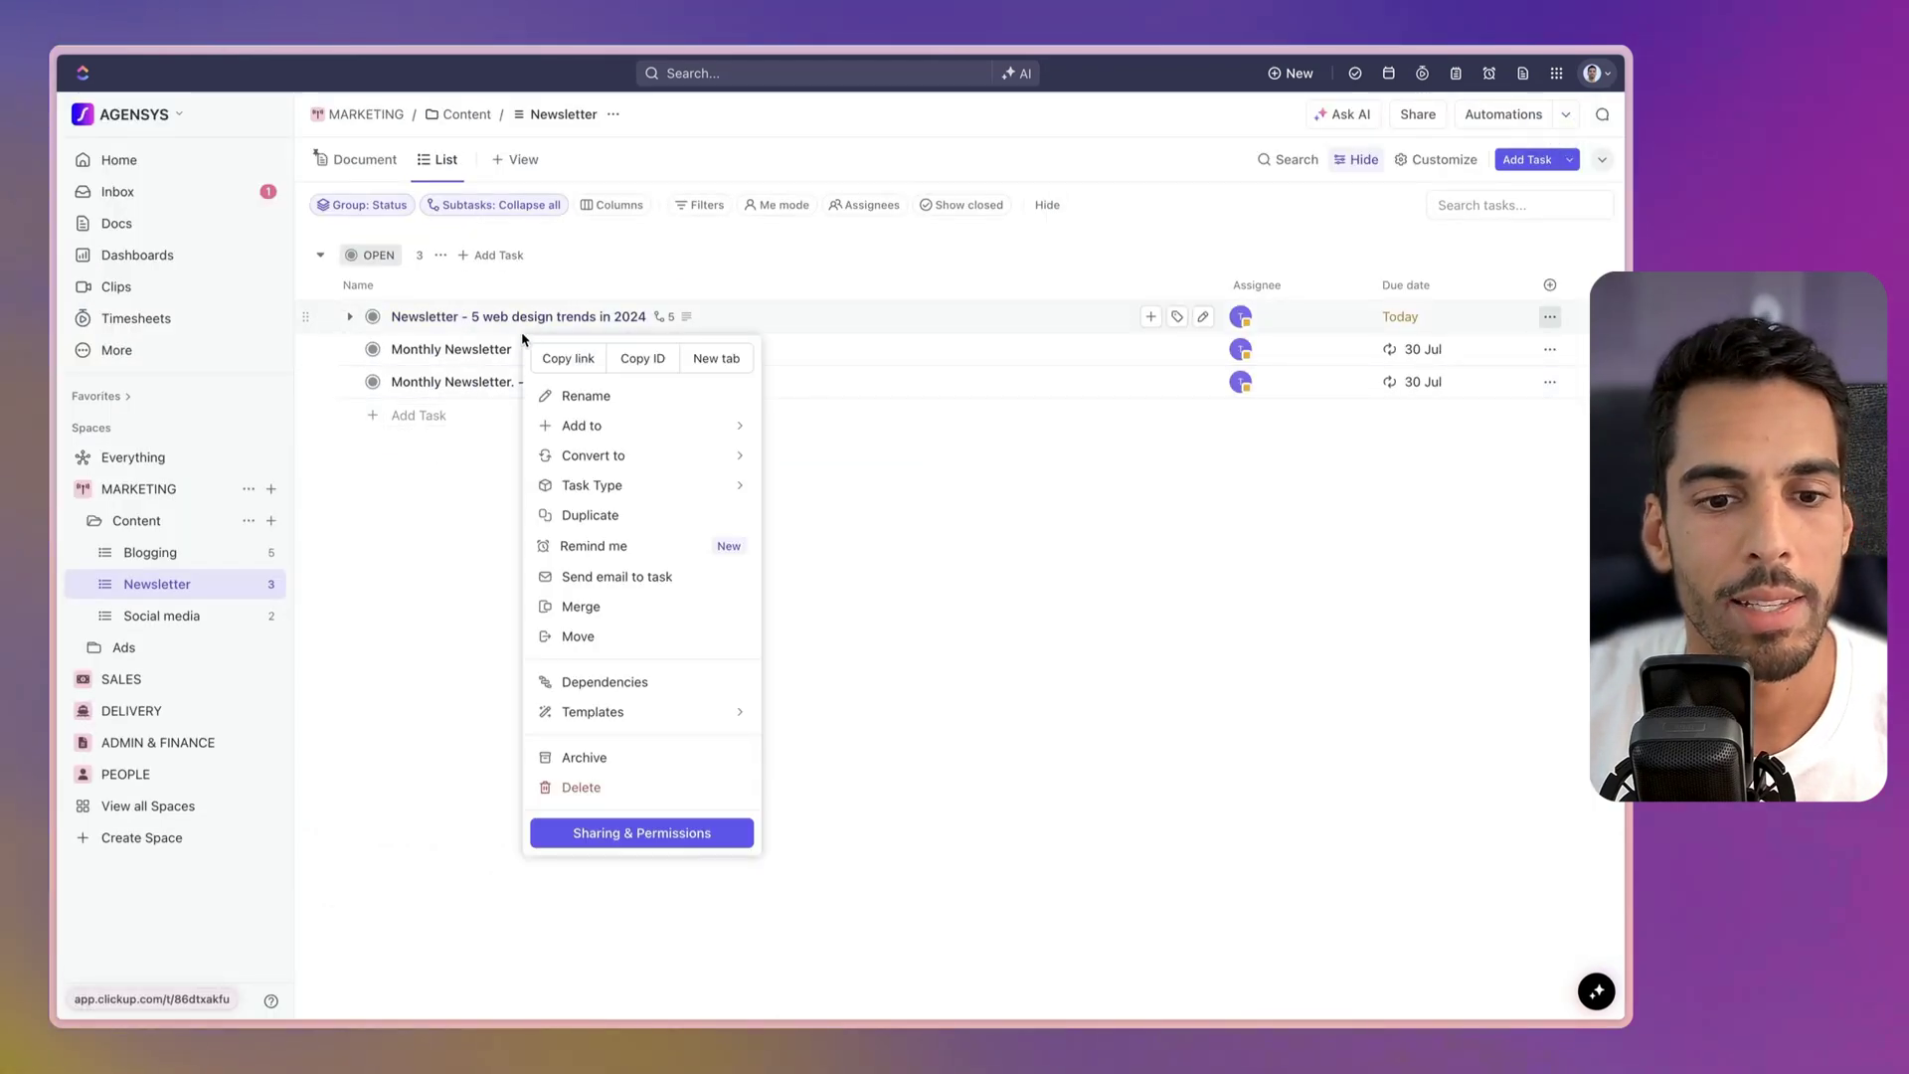
mouse_move(617, 713)
left_click(364, 610)
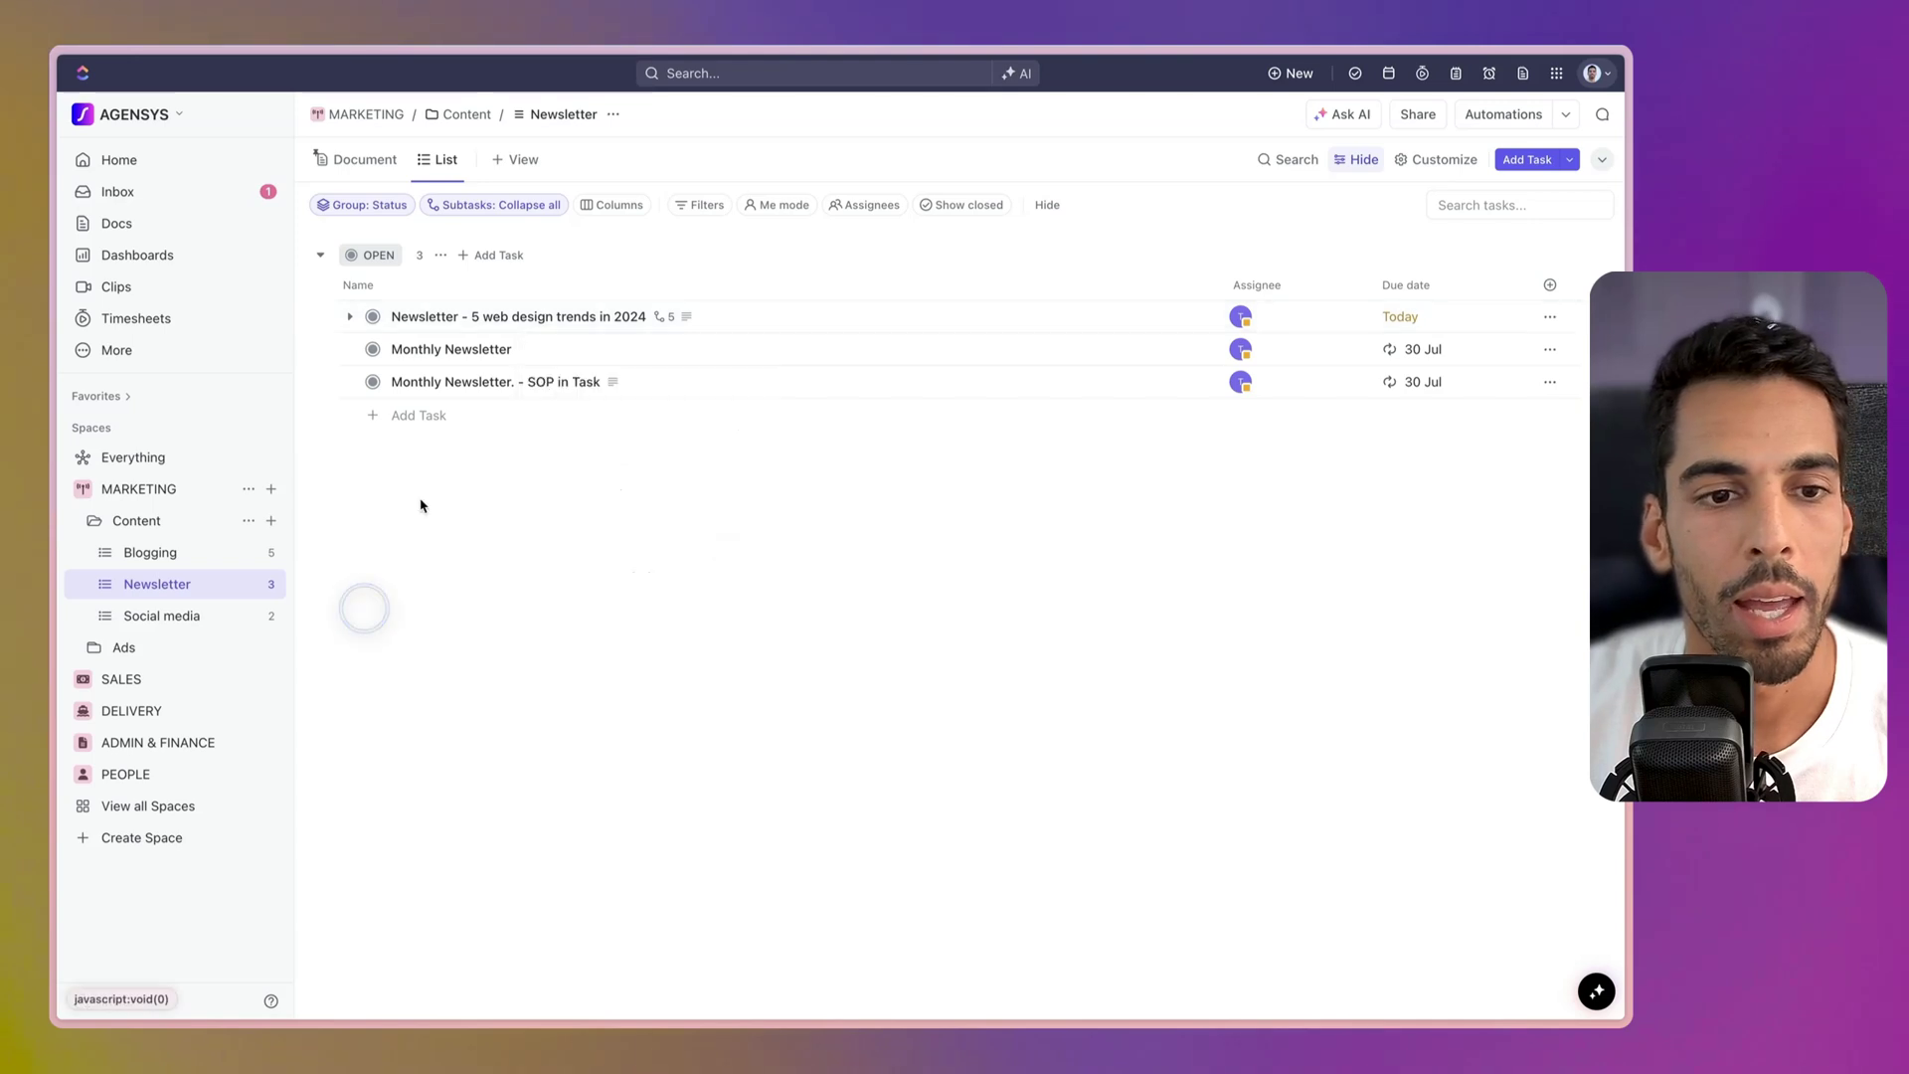
Step: Open Pin a Template from the Add Task dropdown, then close the Template Center
left_click(464, 416)
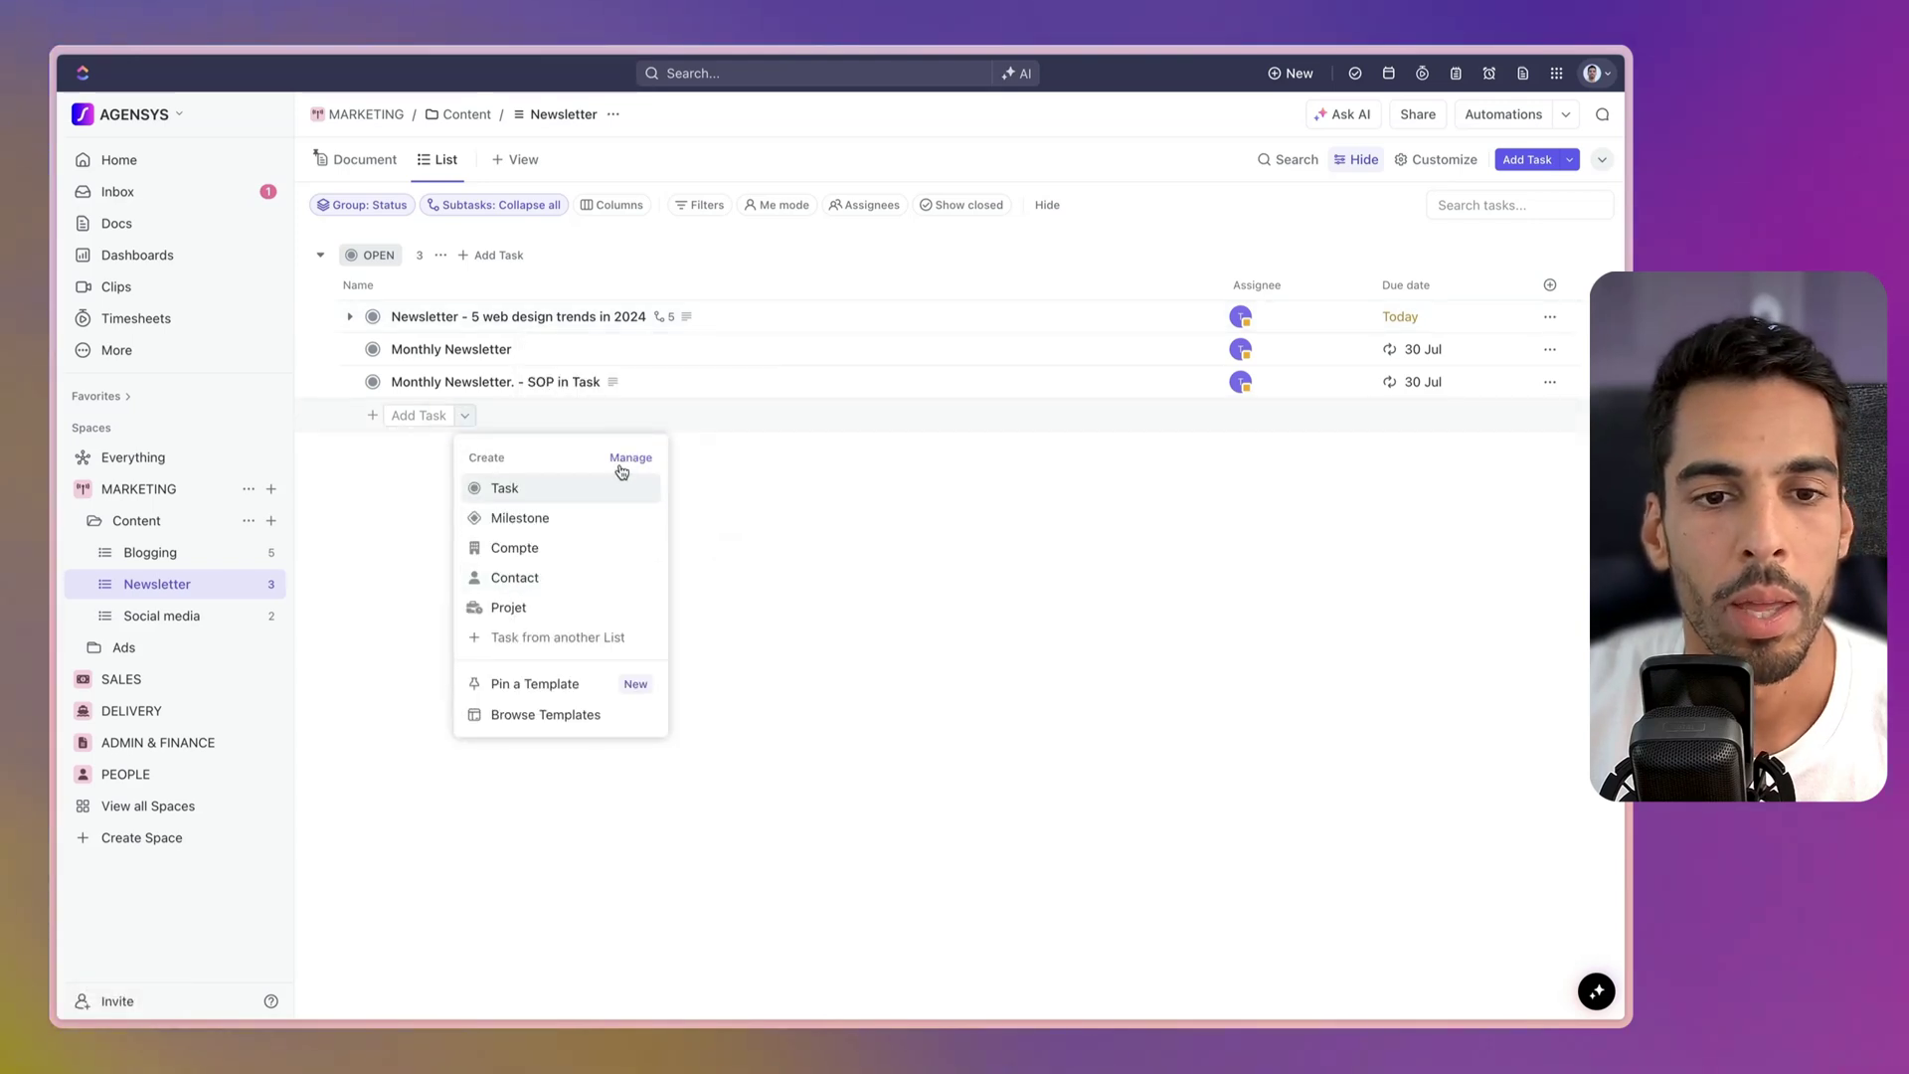
left_click(464, 416)
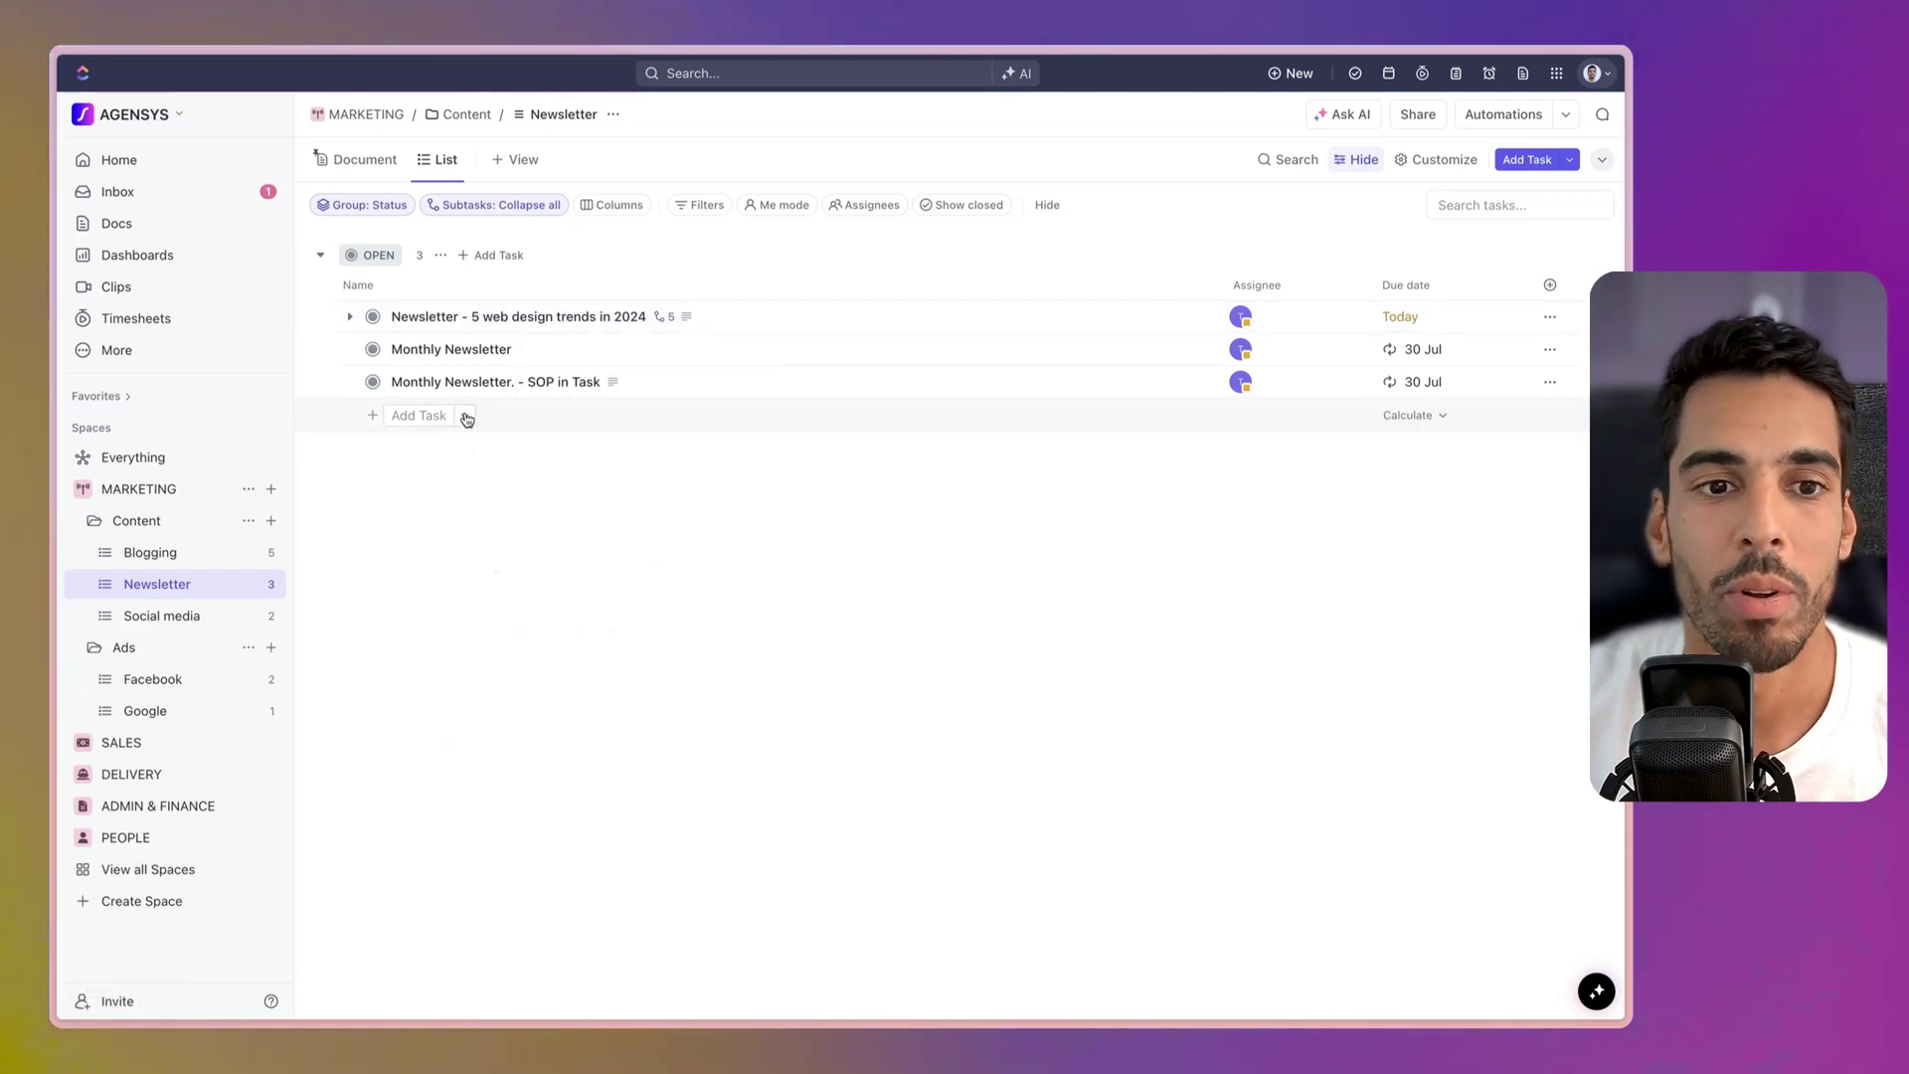
left_click(467, 416)
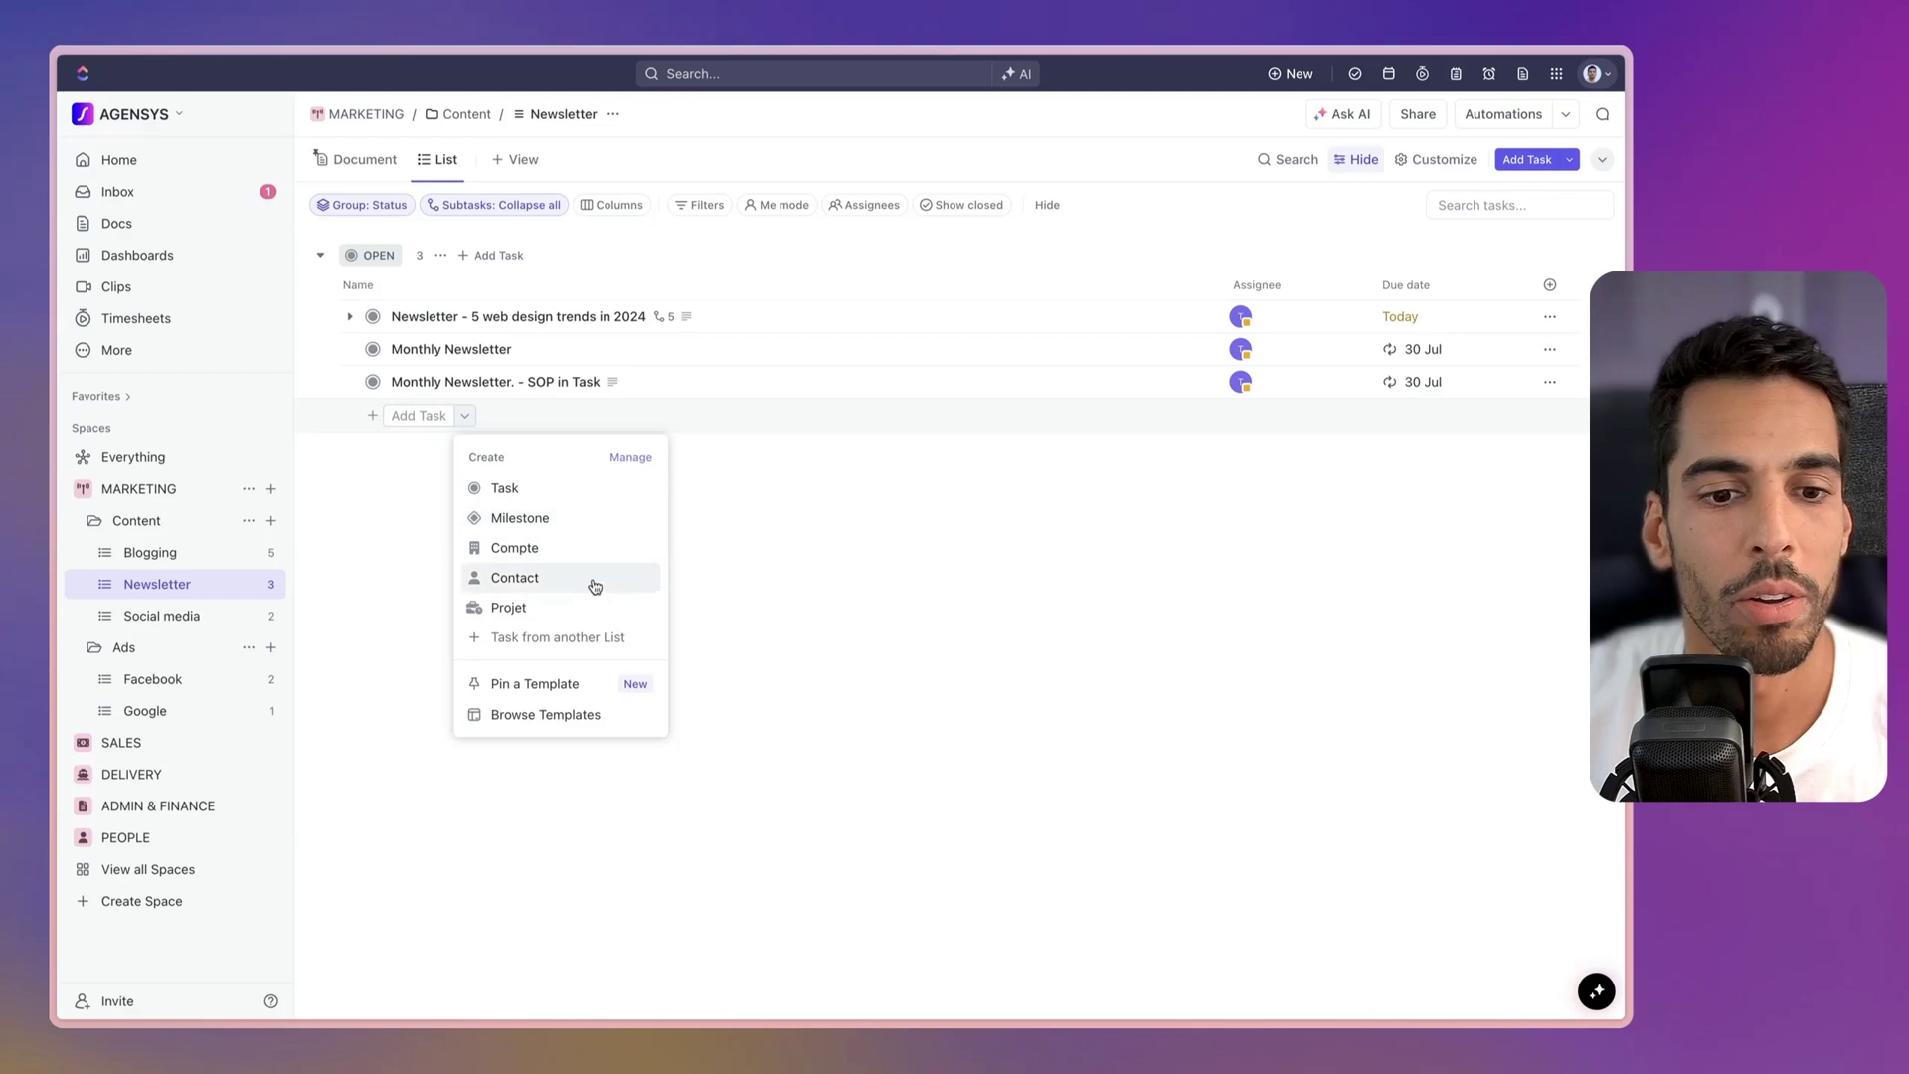
left_click(556, 684)
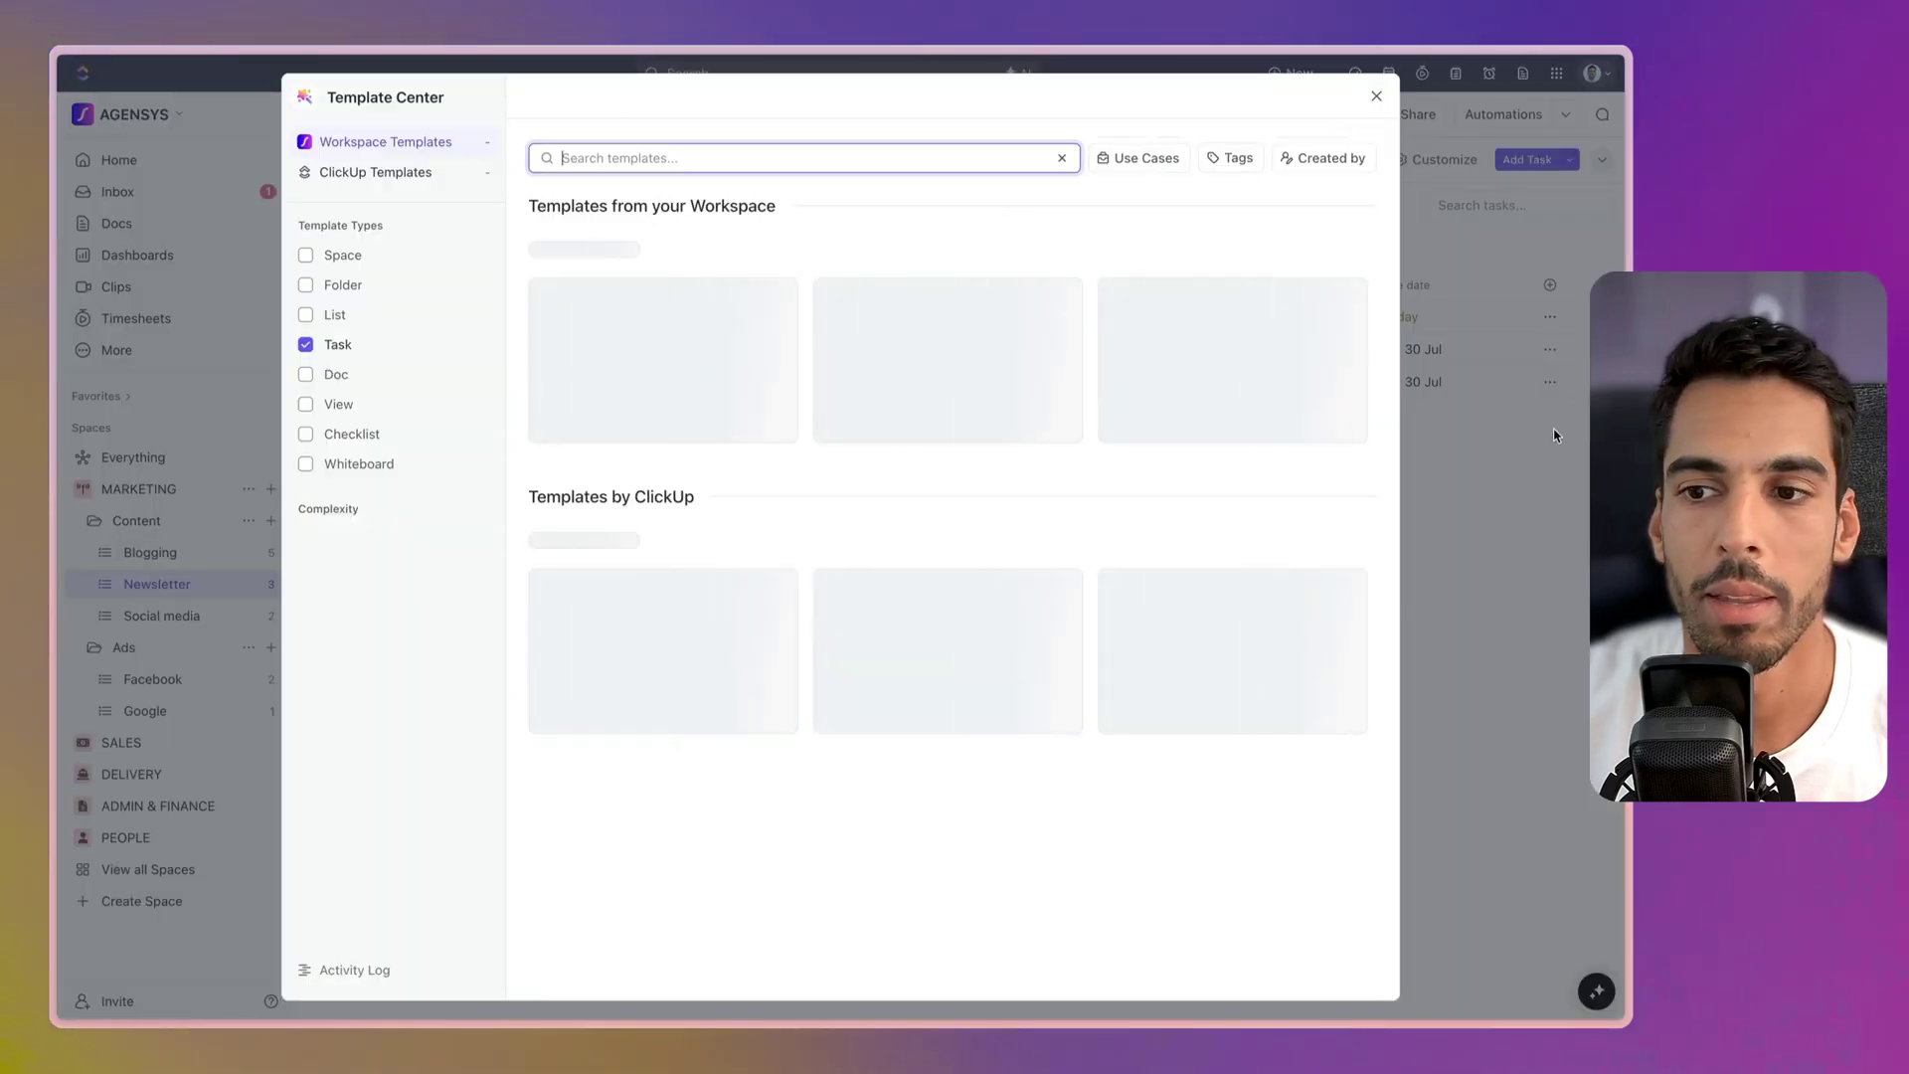
key("Escape")
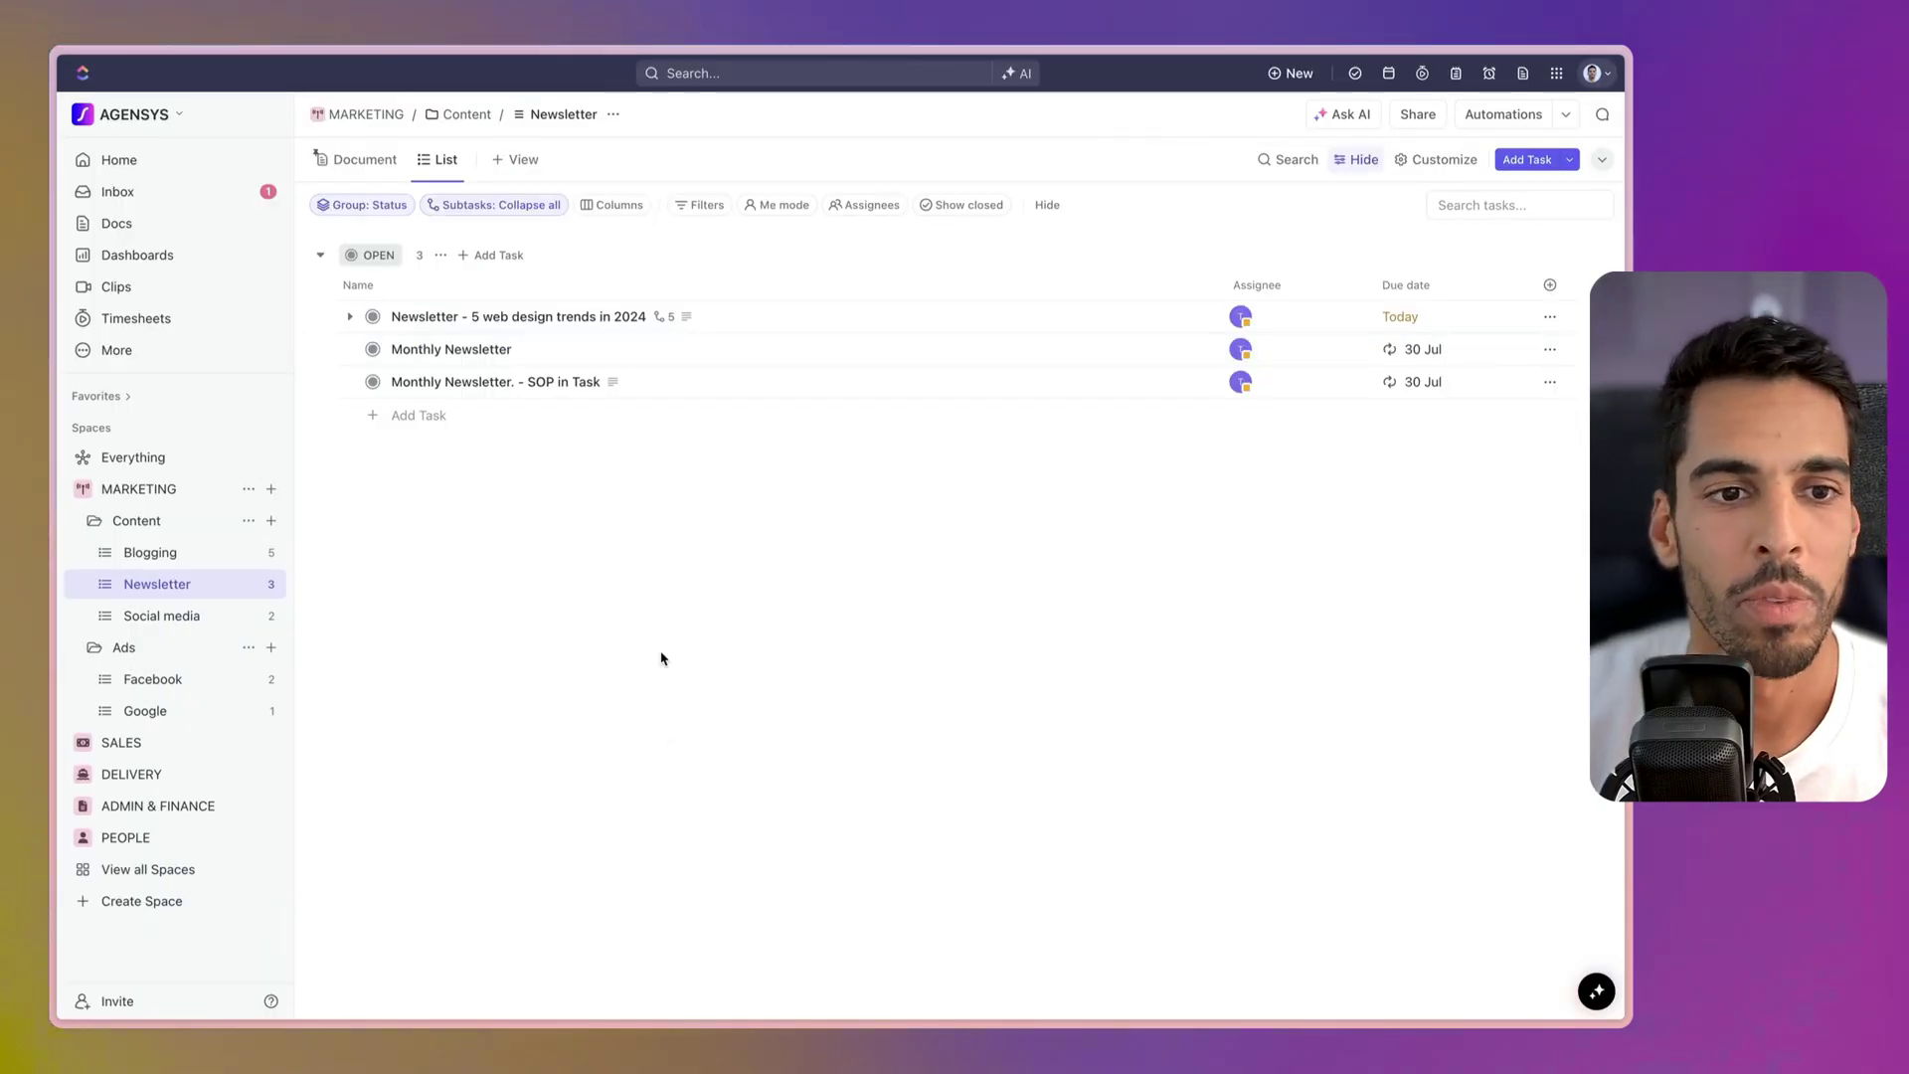
Step: Open the '5 web design trends in 2024' task and read through its full description
left_click(564, 318)
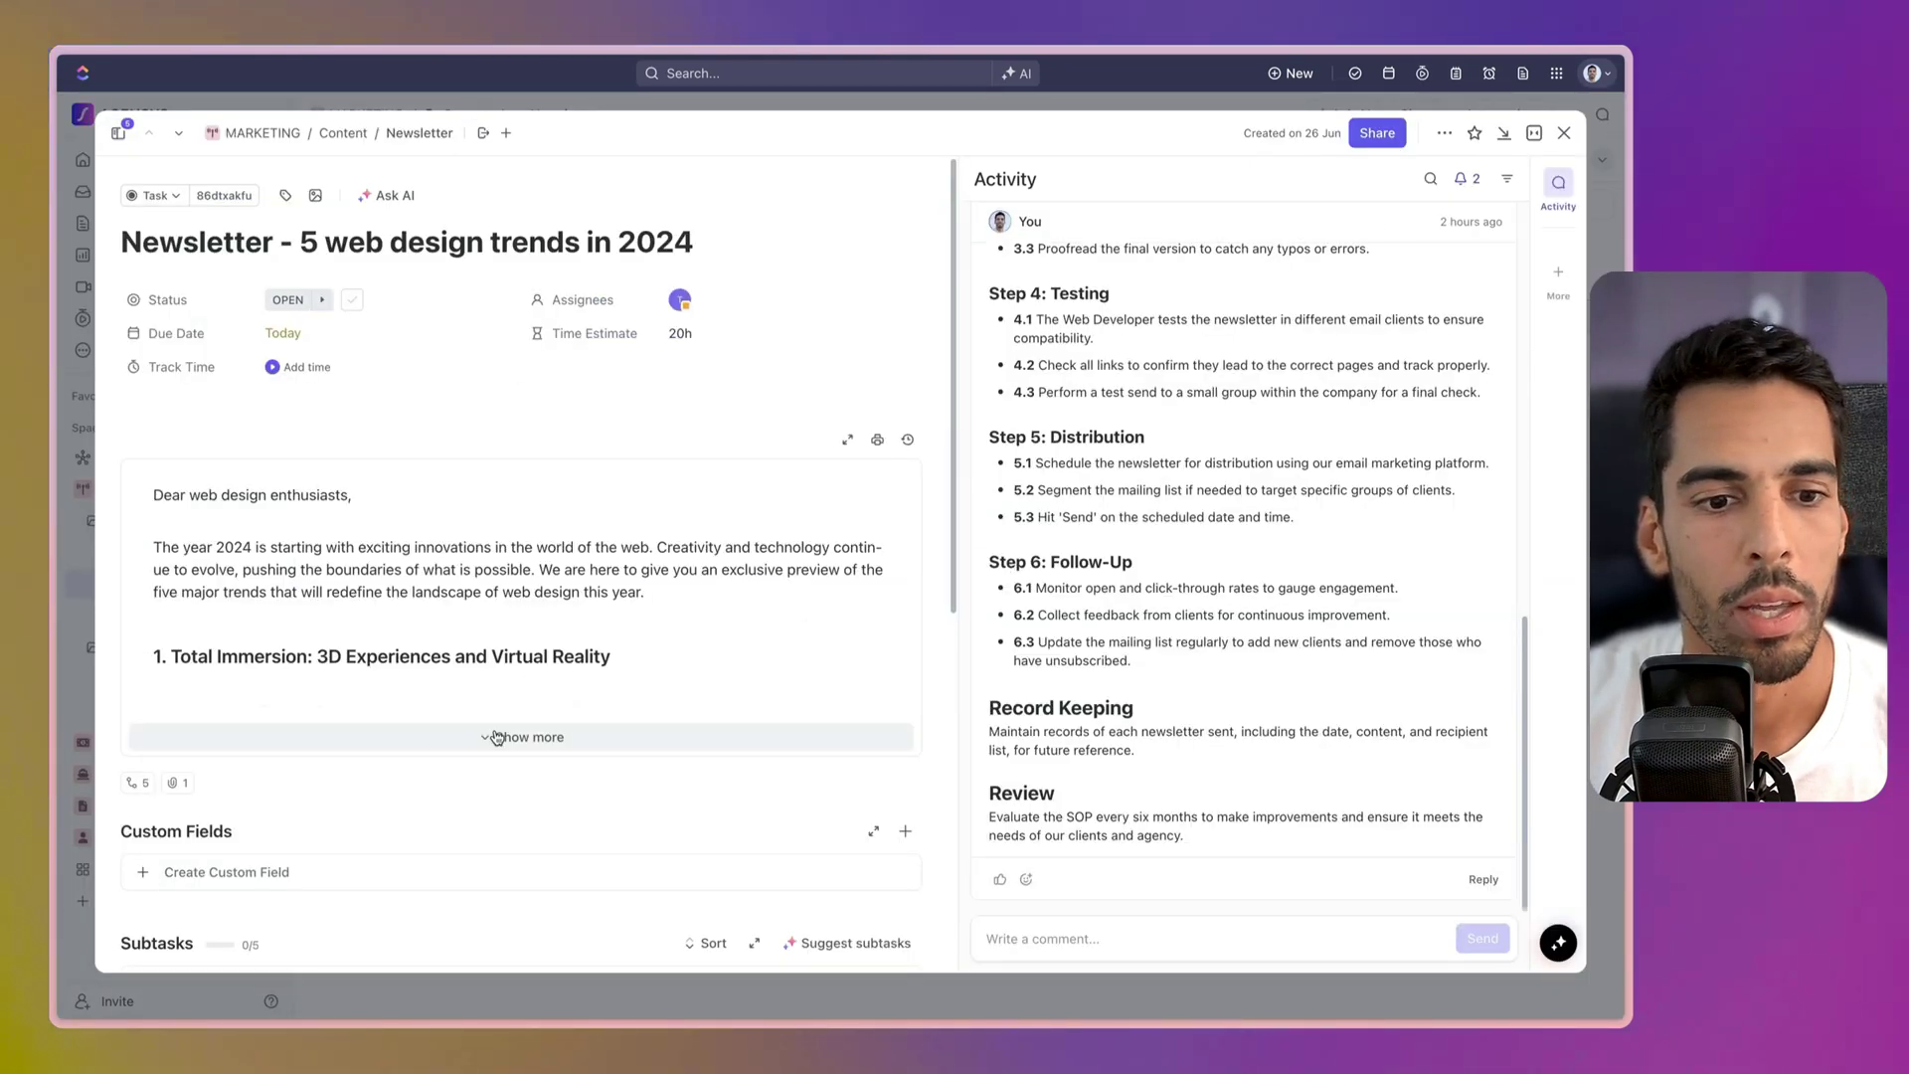
left_click(497, 736)
scroll(1101, 609, "up", 10)
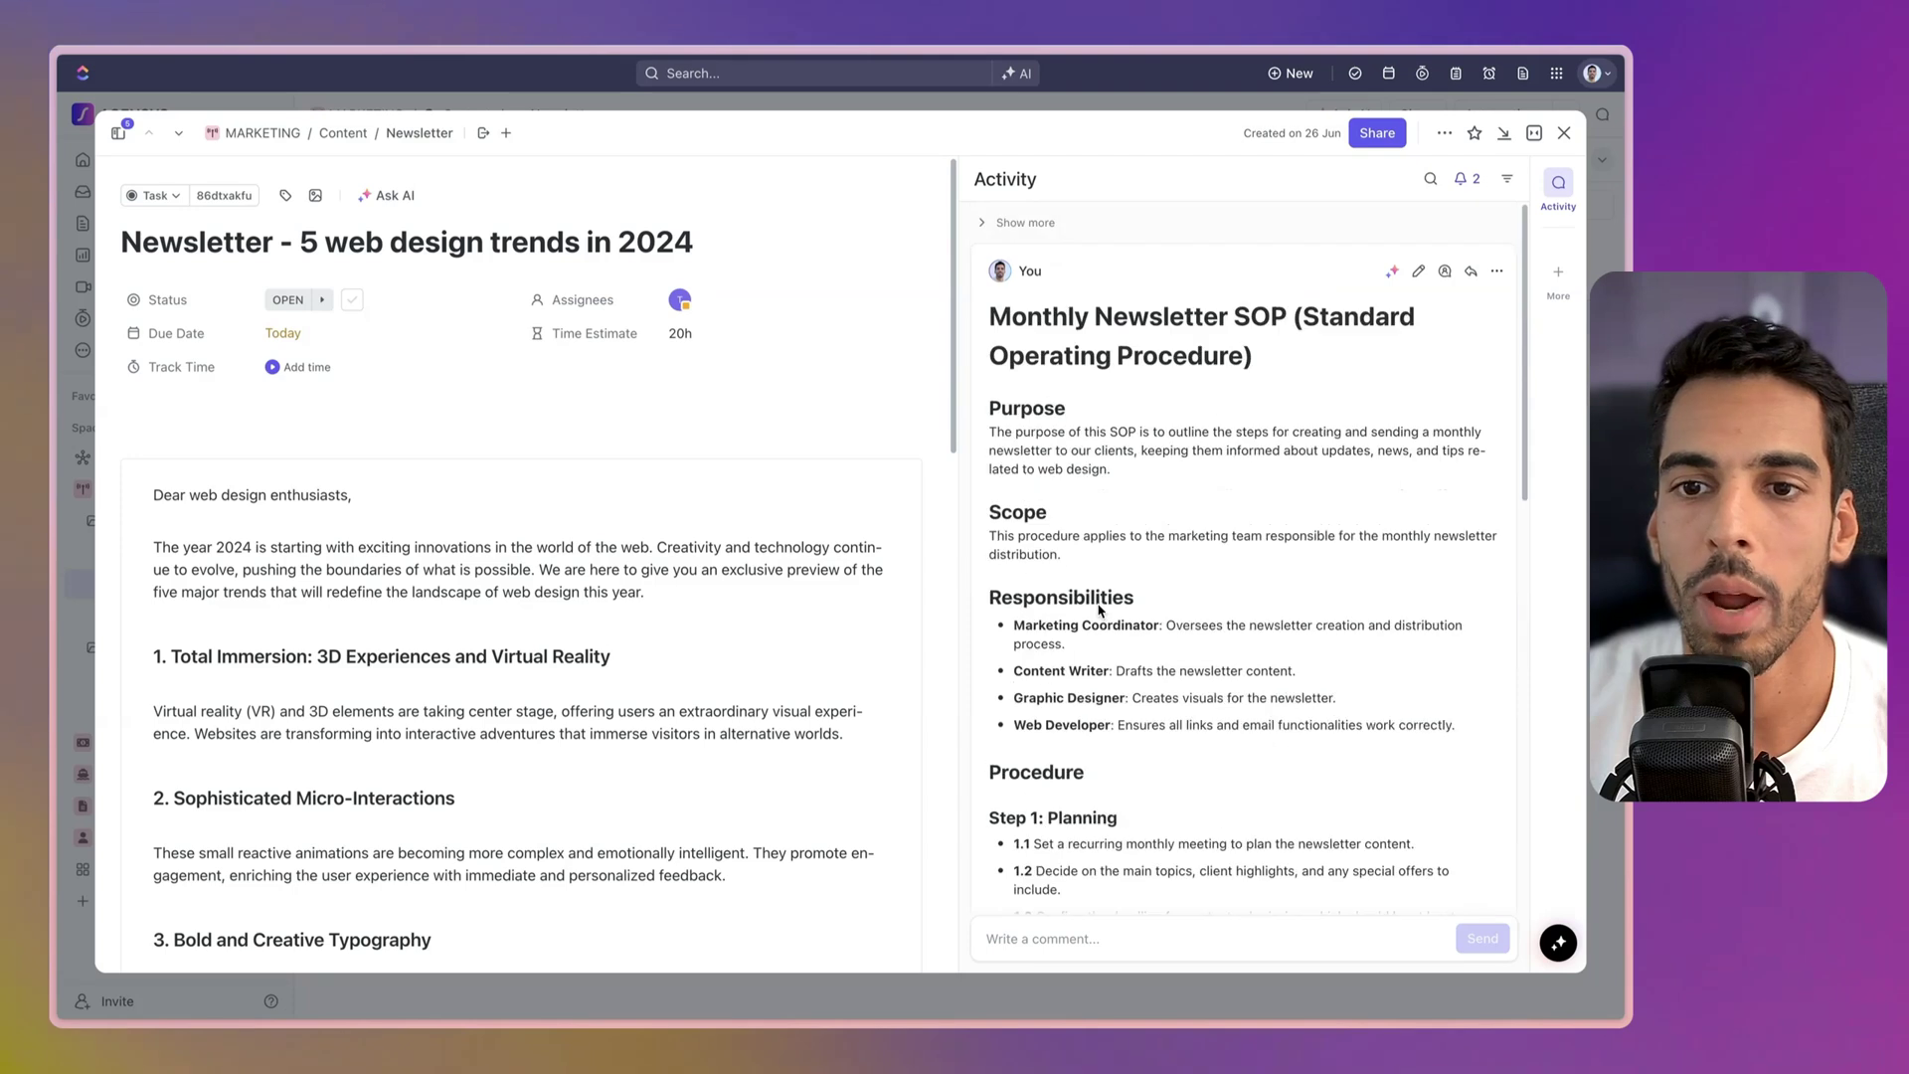
scroll(1161, 338, "down", 3)
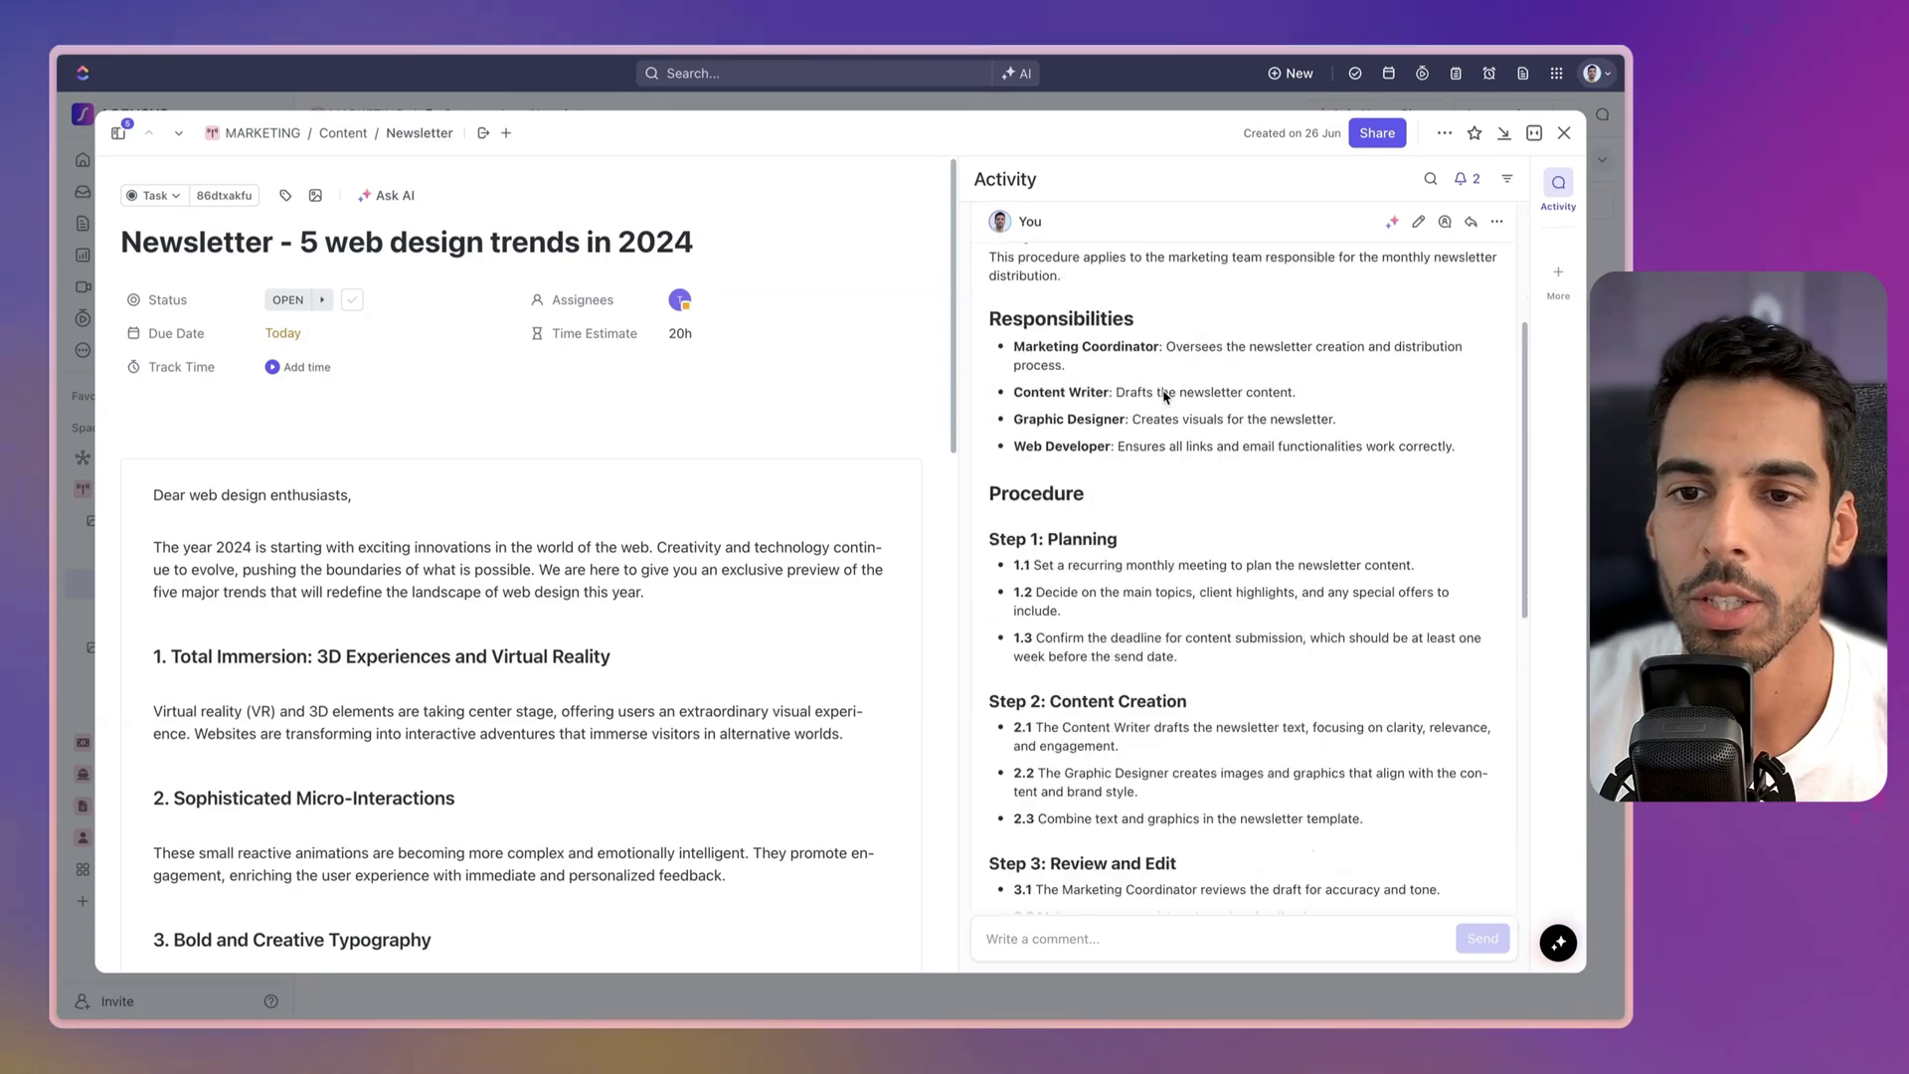
scroll(1165, 398, "up", 3)
scroll(1176, 323, "down", 10)
scroll(611, 649, "down", 1)
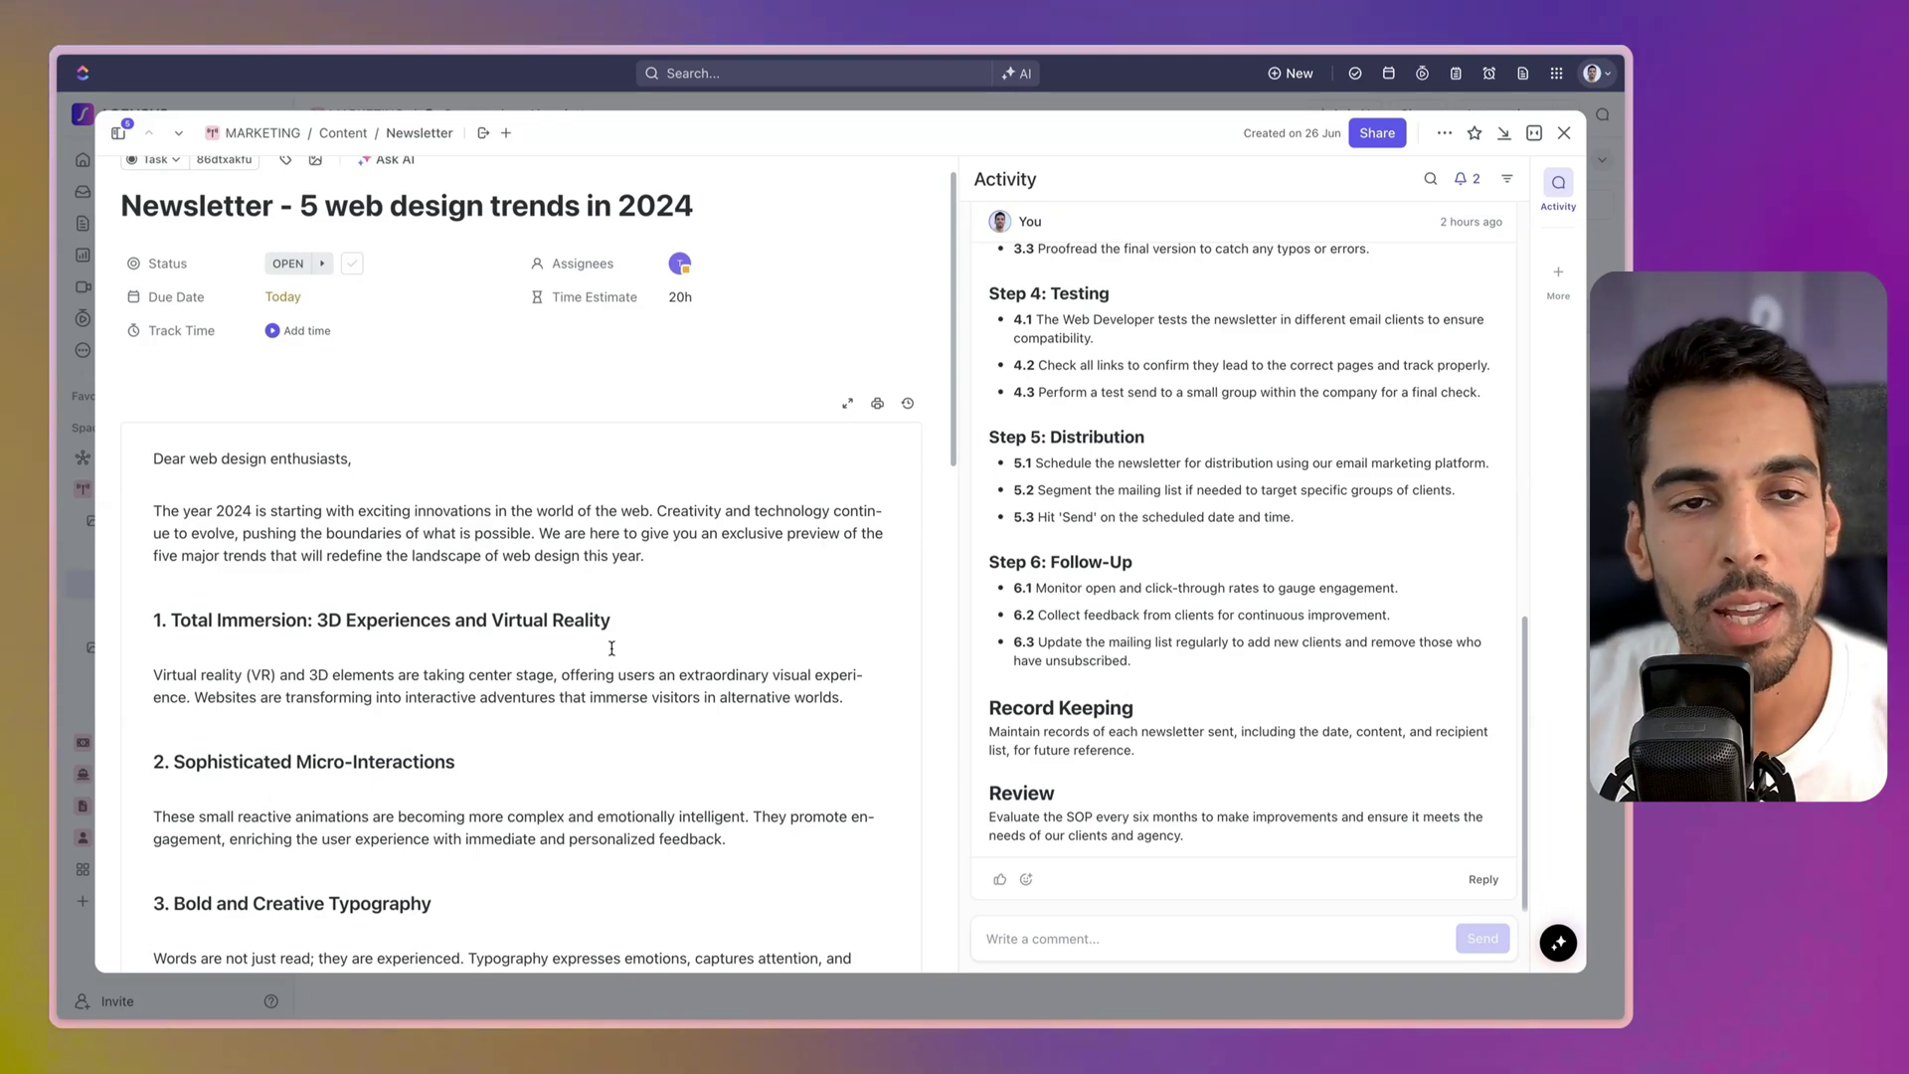
scroll(636, 596, "up", 1)
scroll(370, 474, "down", 2)
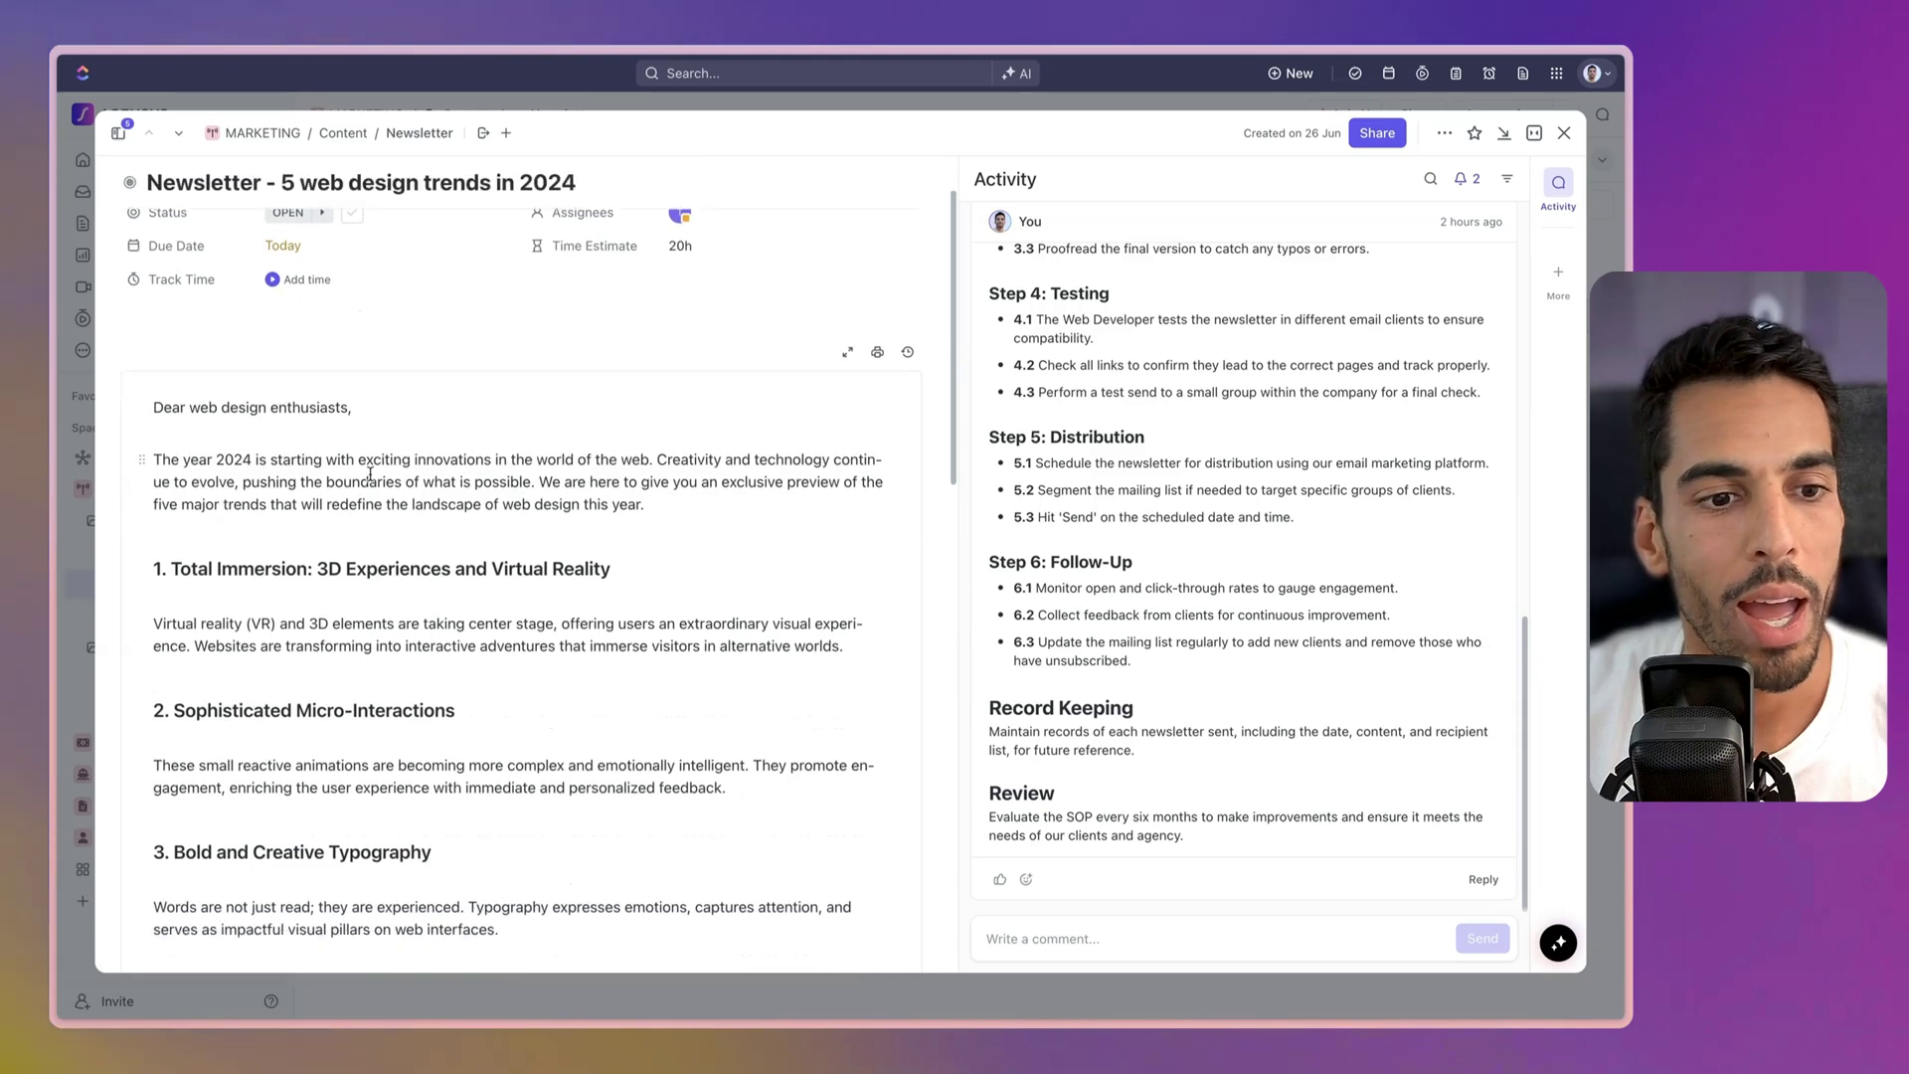
scroll(370, 473, "down", 1)
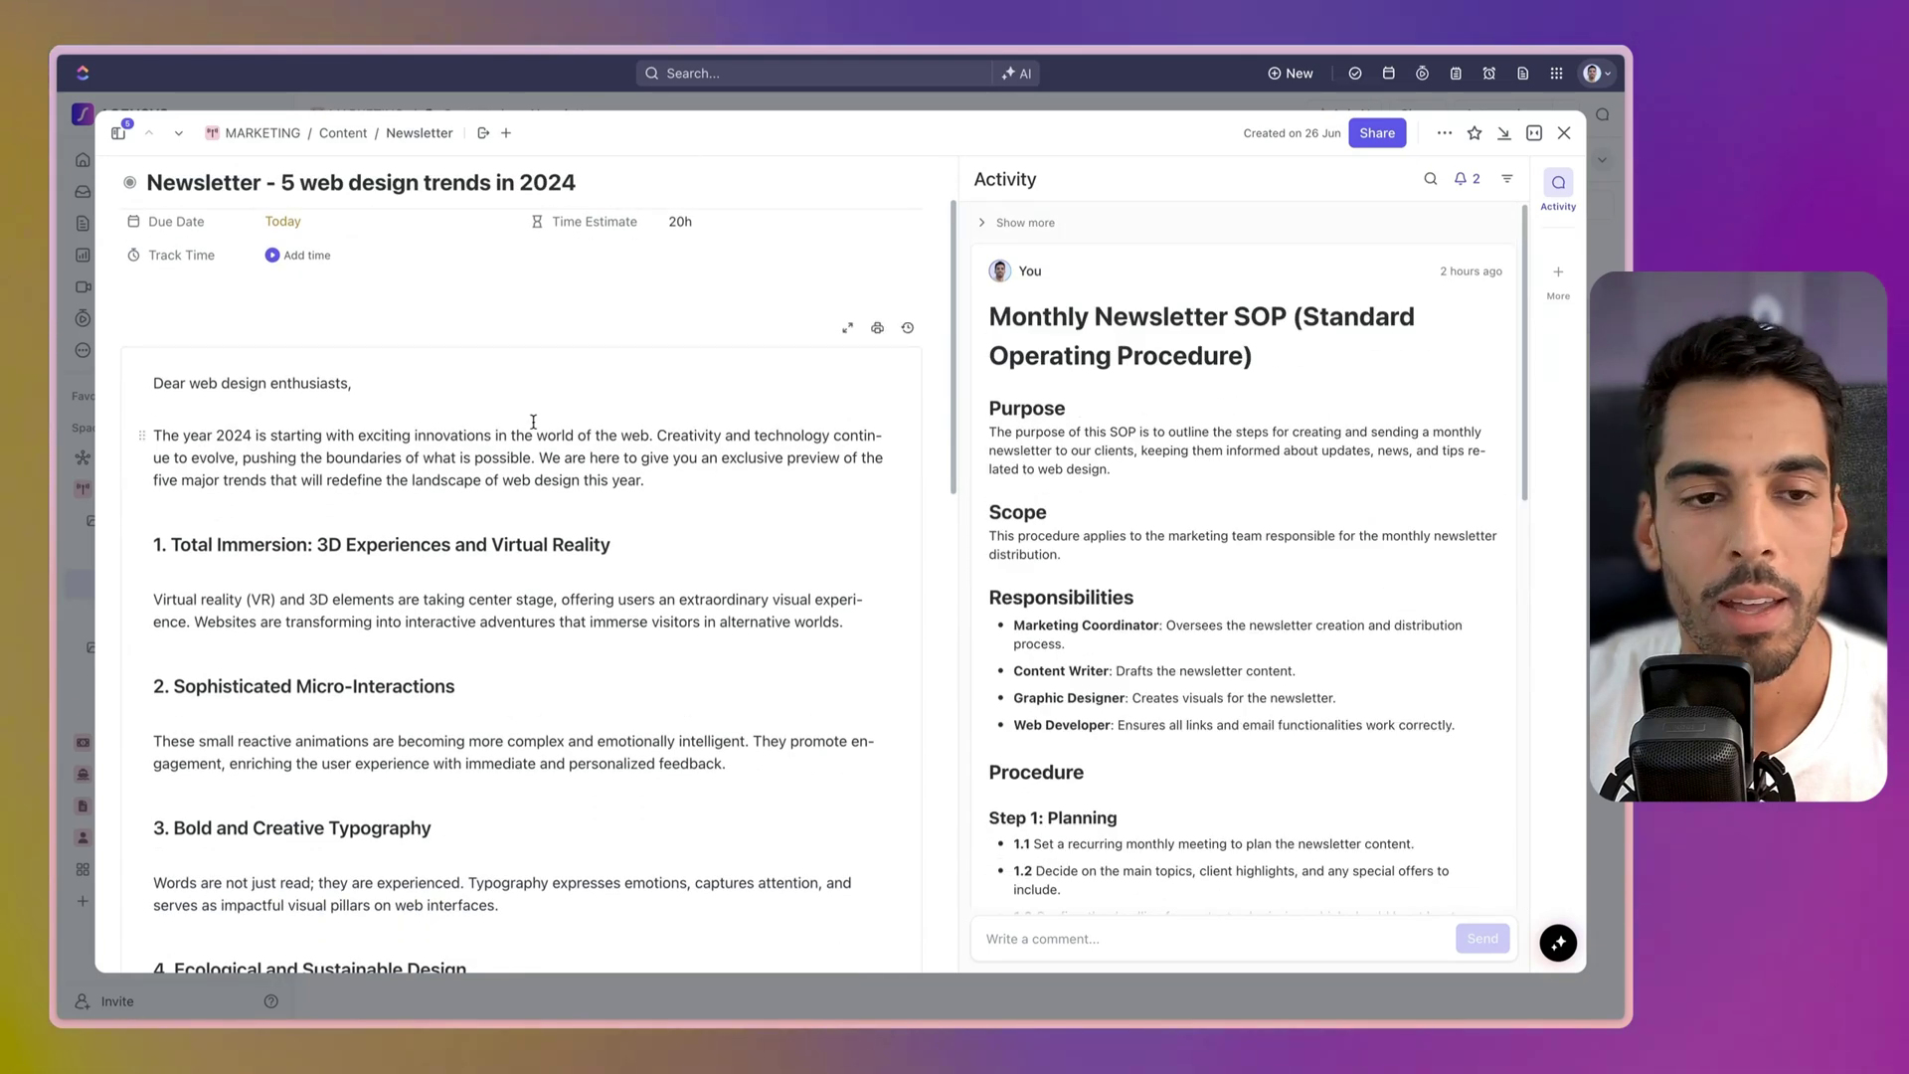
scroll(533, 422, "up", 2)
scroll(595, 499, "down", 12)
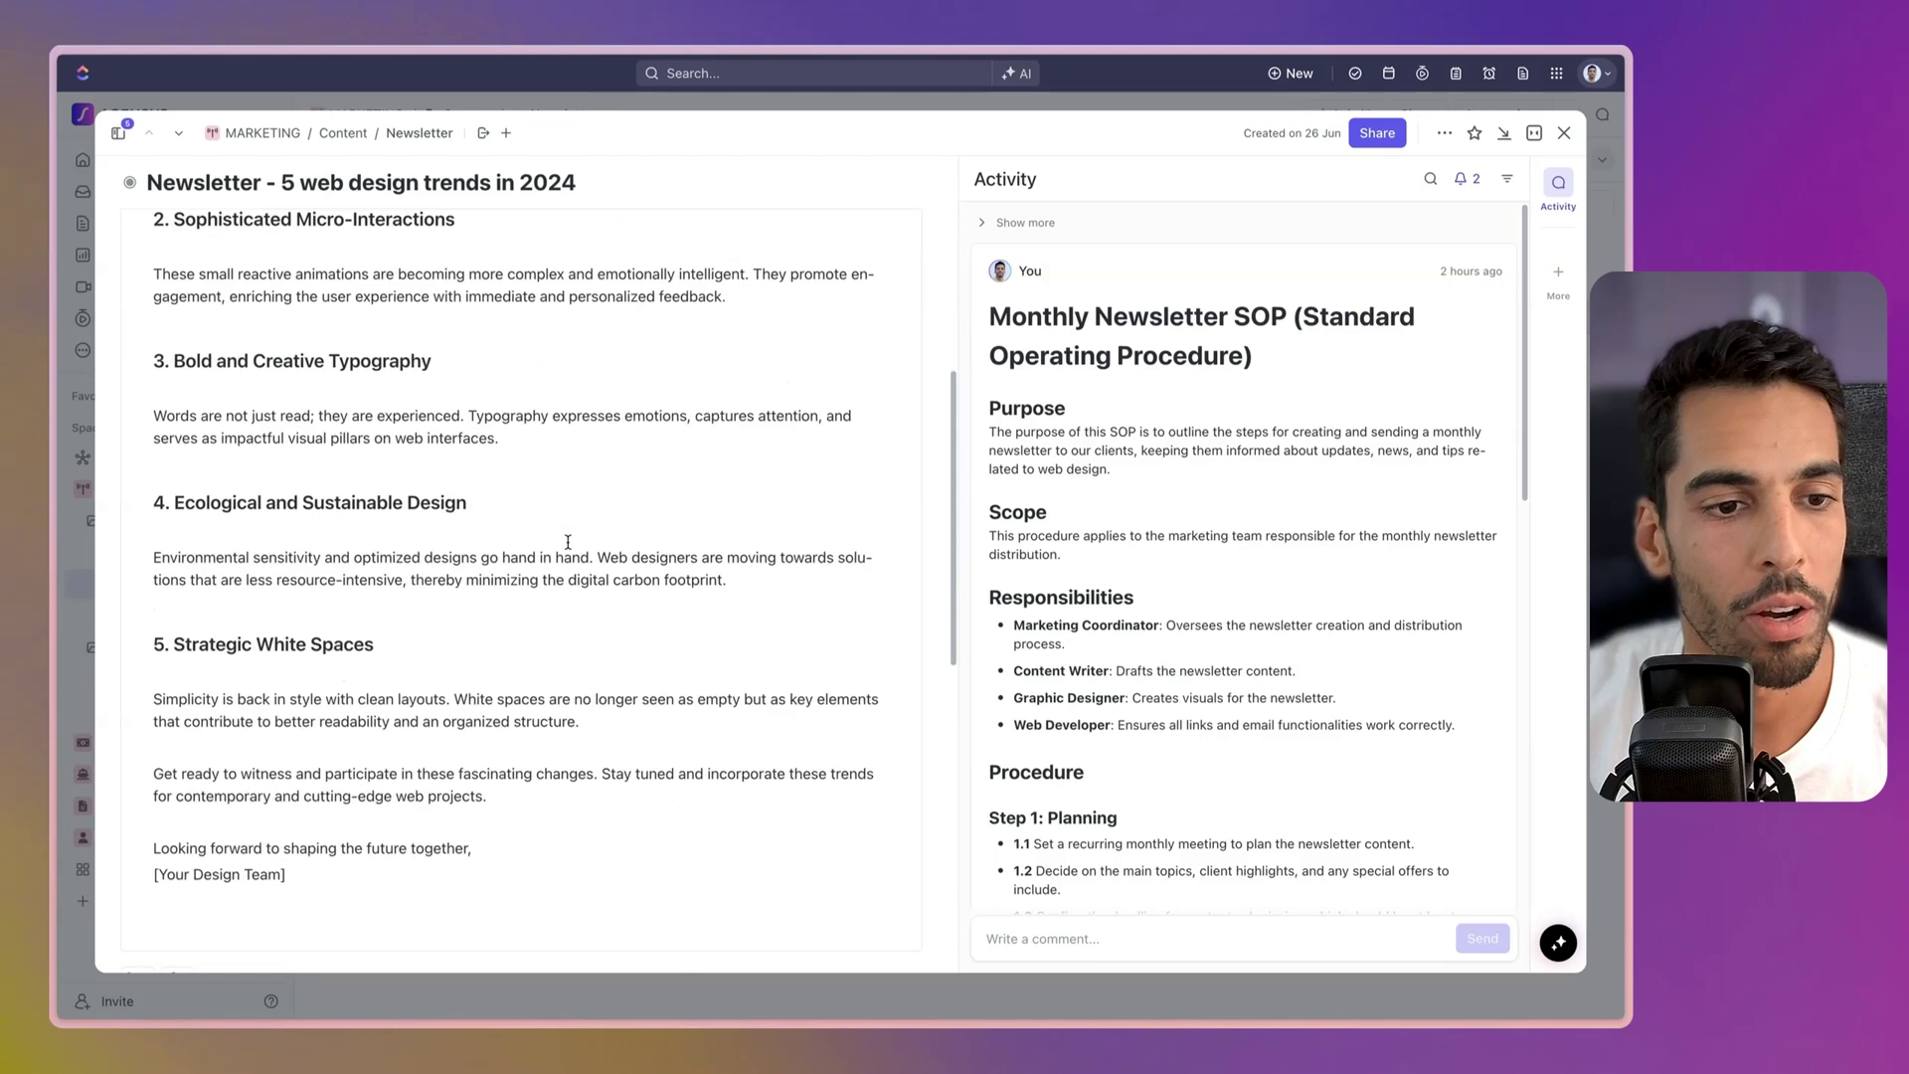
scroll(567, 542, "up", 10)
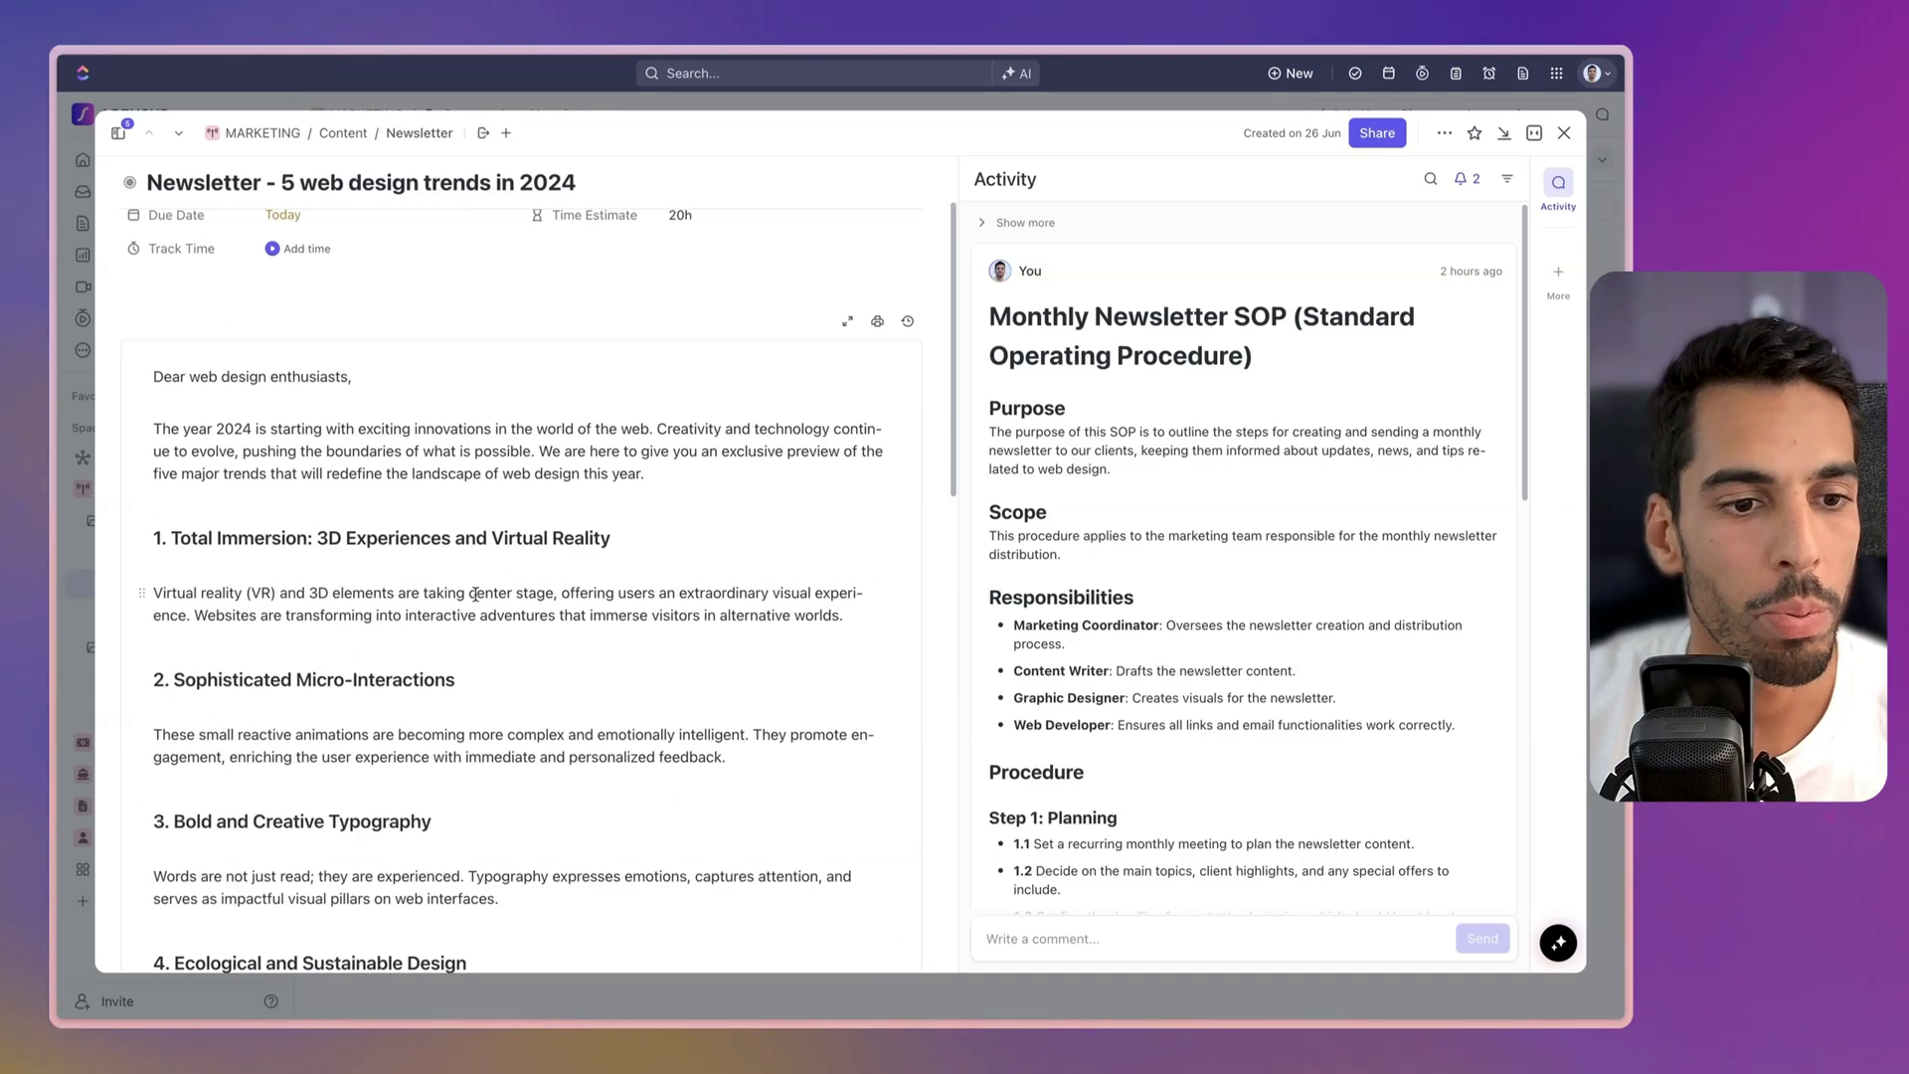
Step: Start a comment on the task, then expand the mind map's In a Library branch
left_click(837, 622)
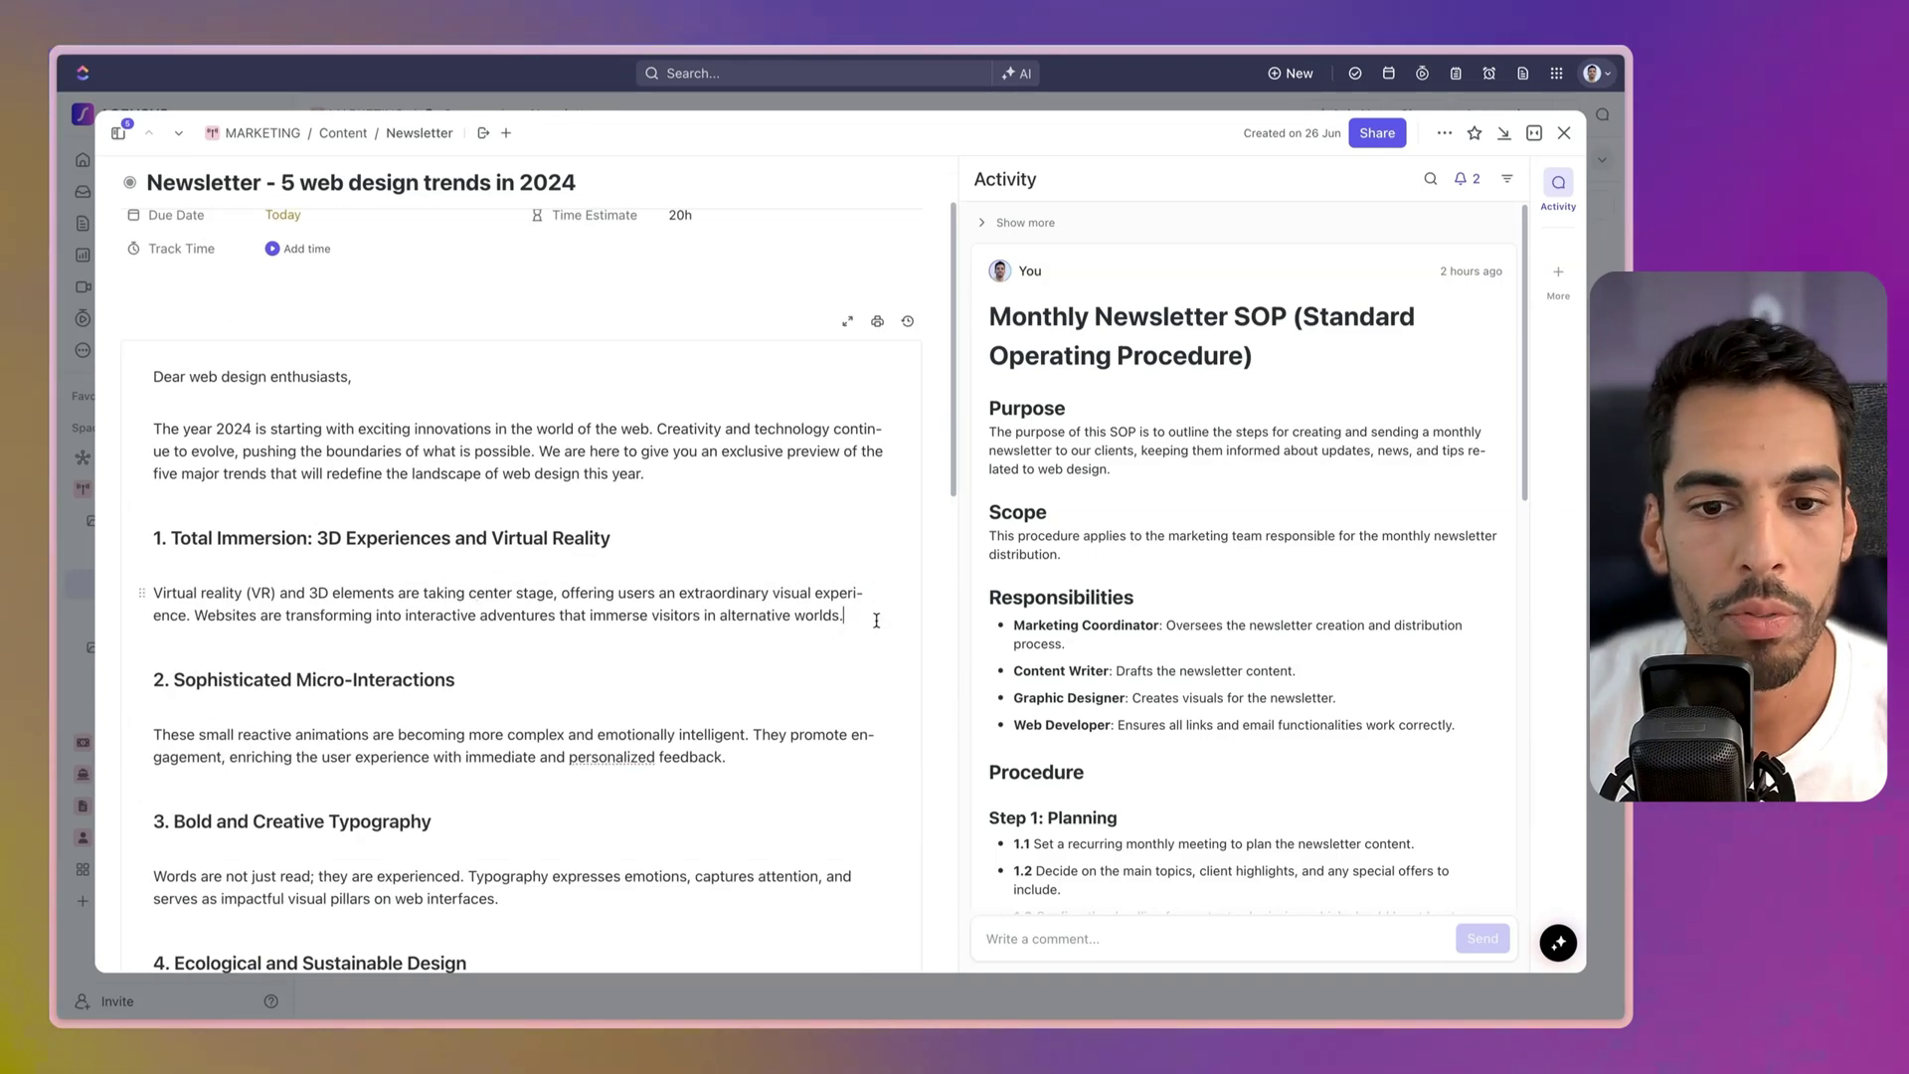
left_click(1054, 939)
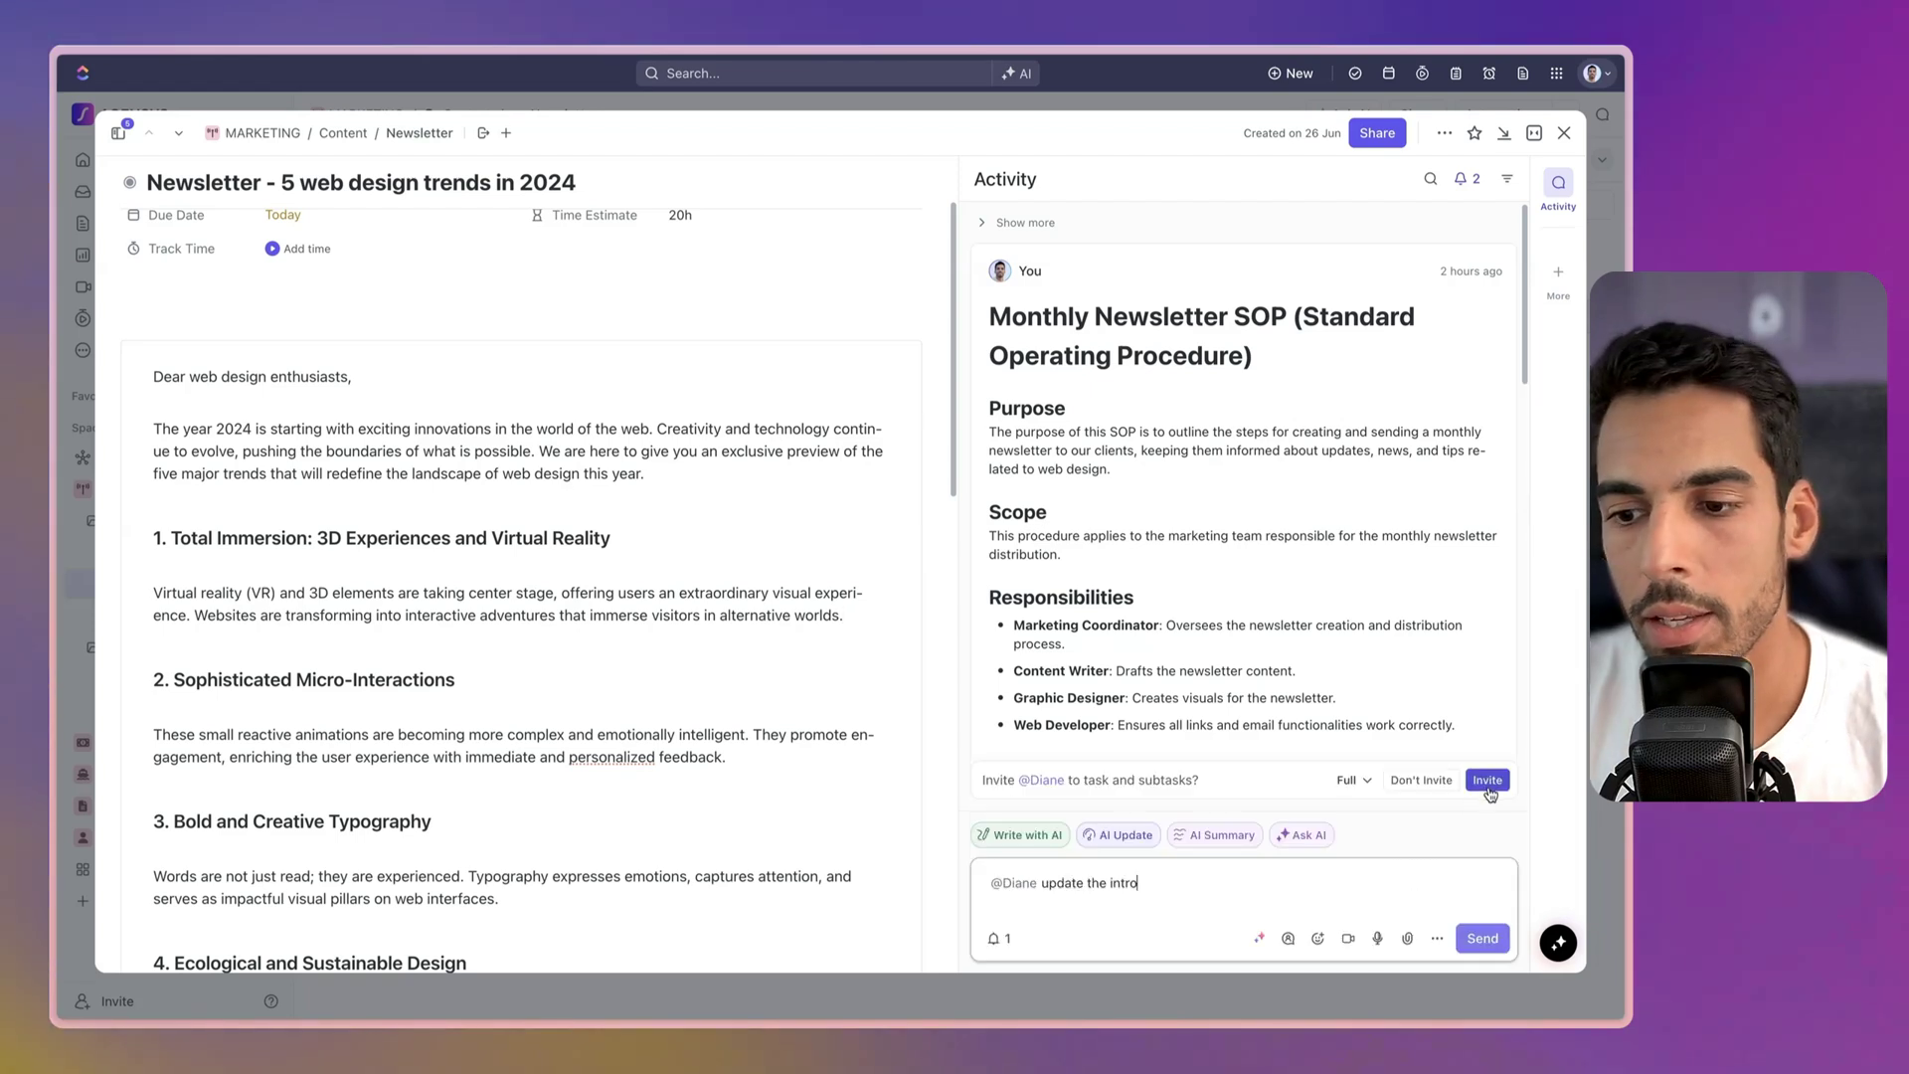
scroll(1273, 797, "down", 2)
scroll(1273, 796, "down", 10)
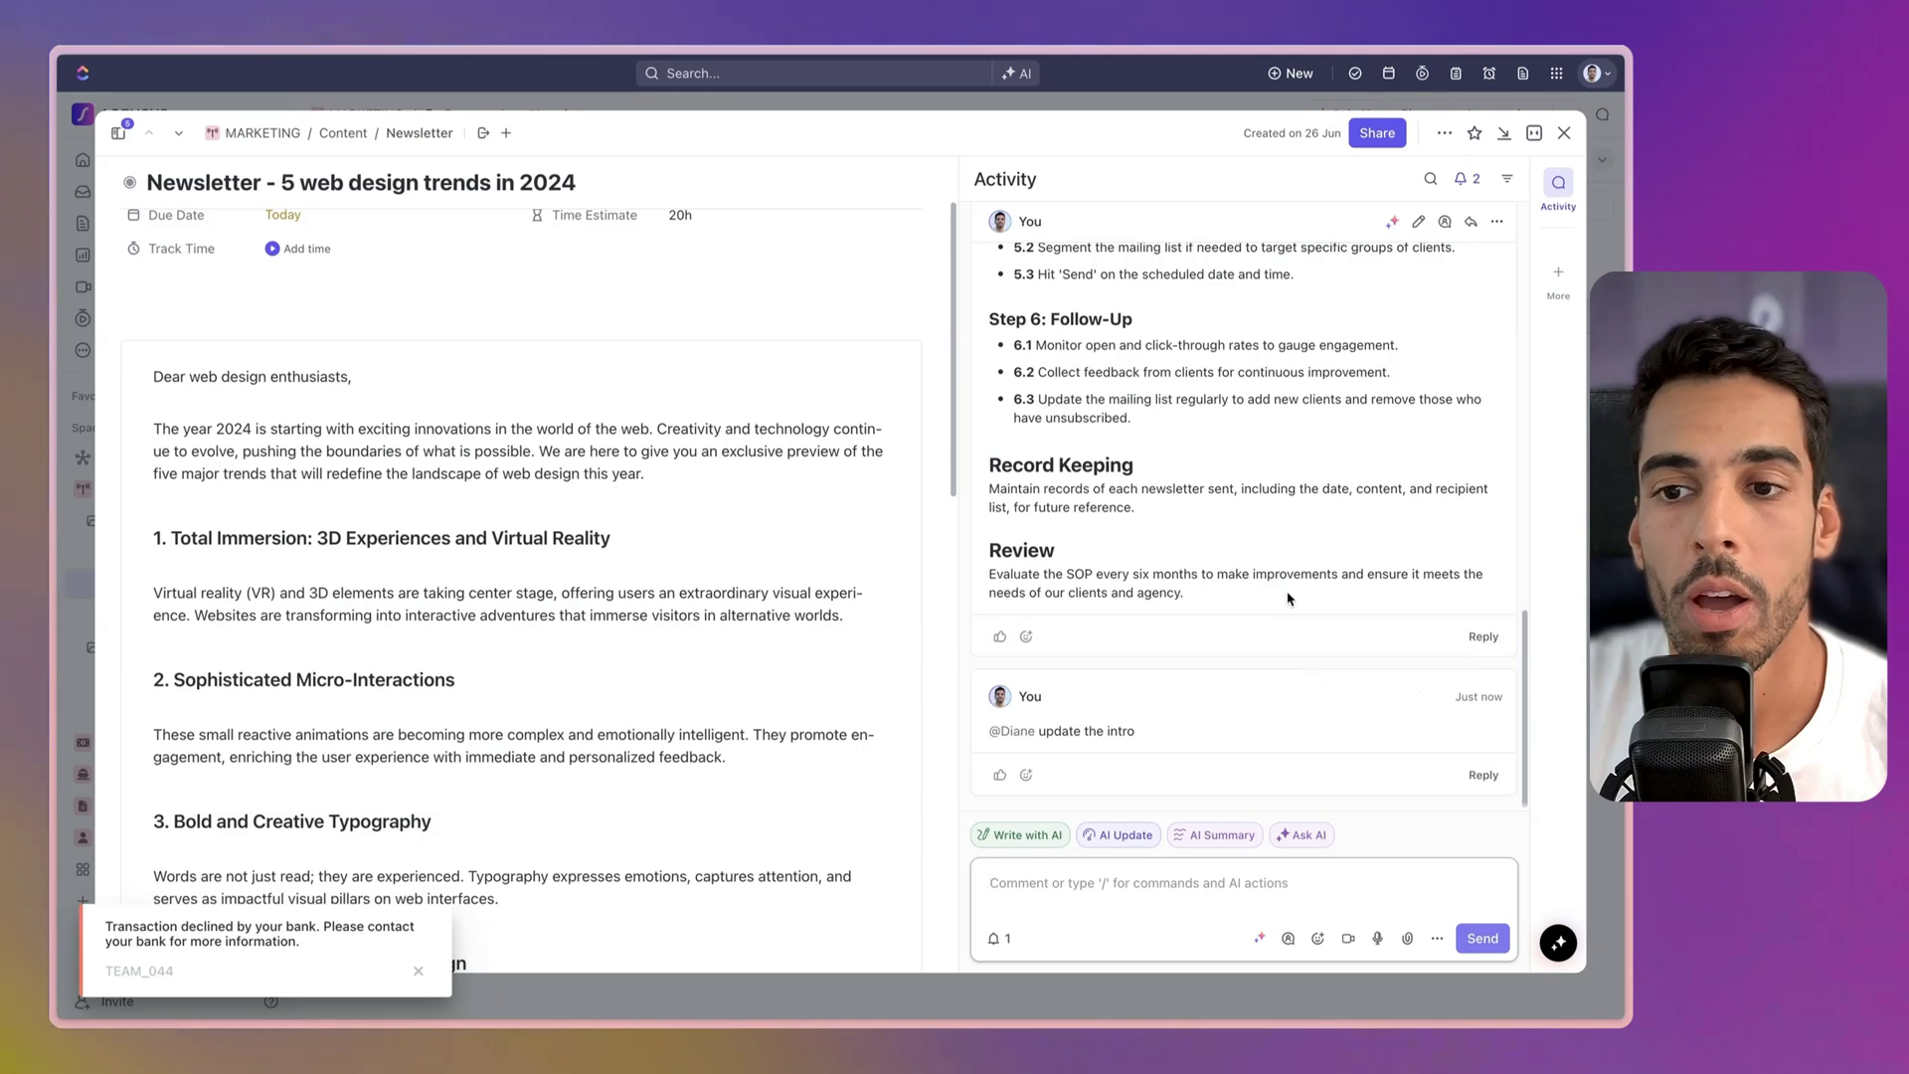
scroll(1288, 598, "up", 15)
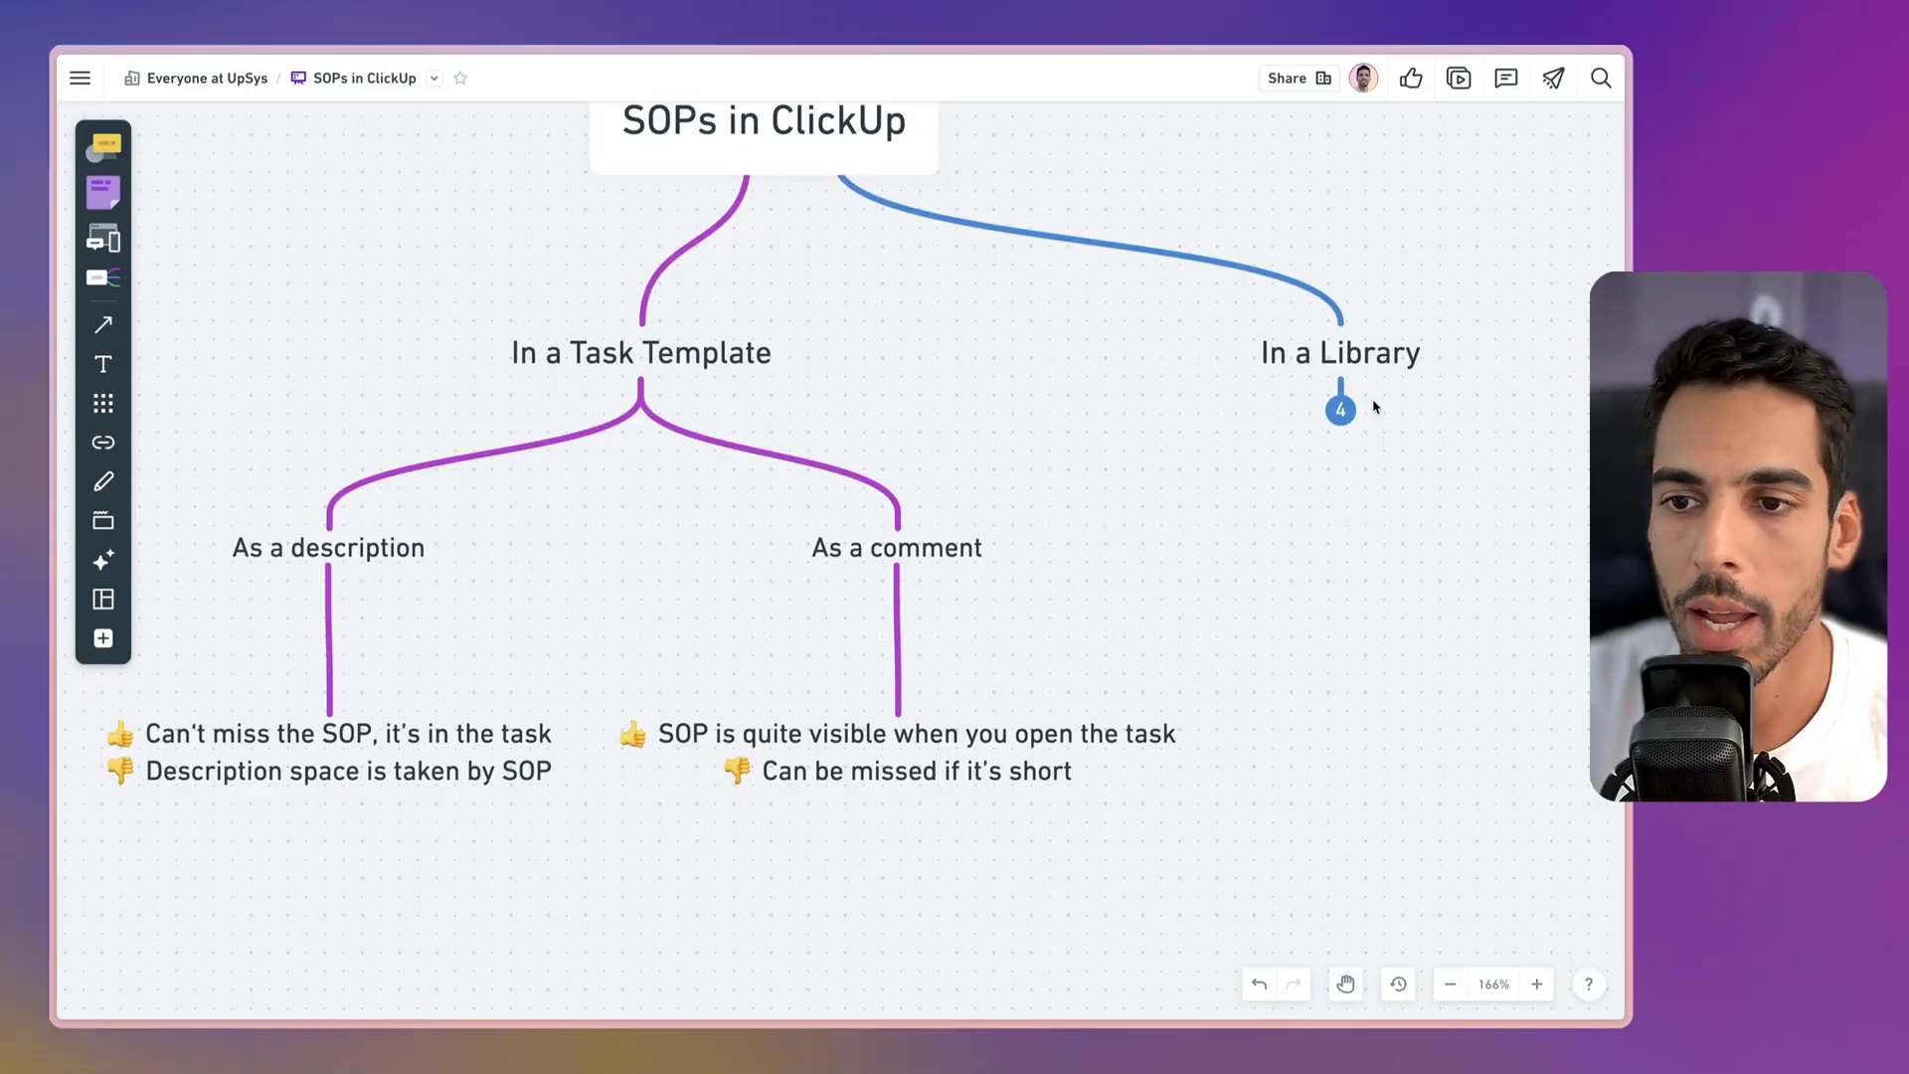
left_click(1341, 409)
Step: Centre the In a Library branch with its Task Library and Docs Library pros and cons
left_click_drag(1233, 533, 790, 478)
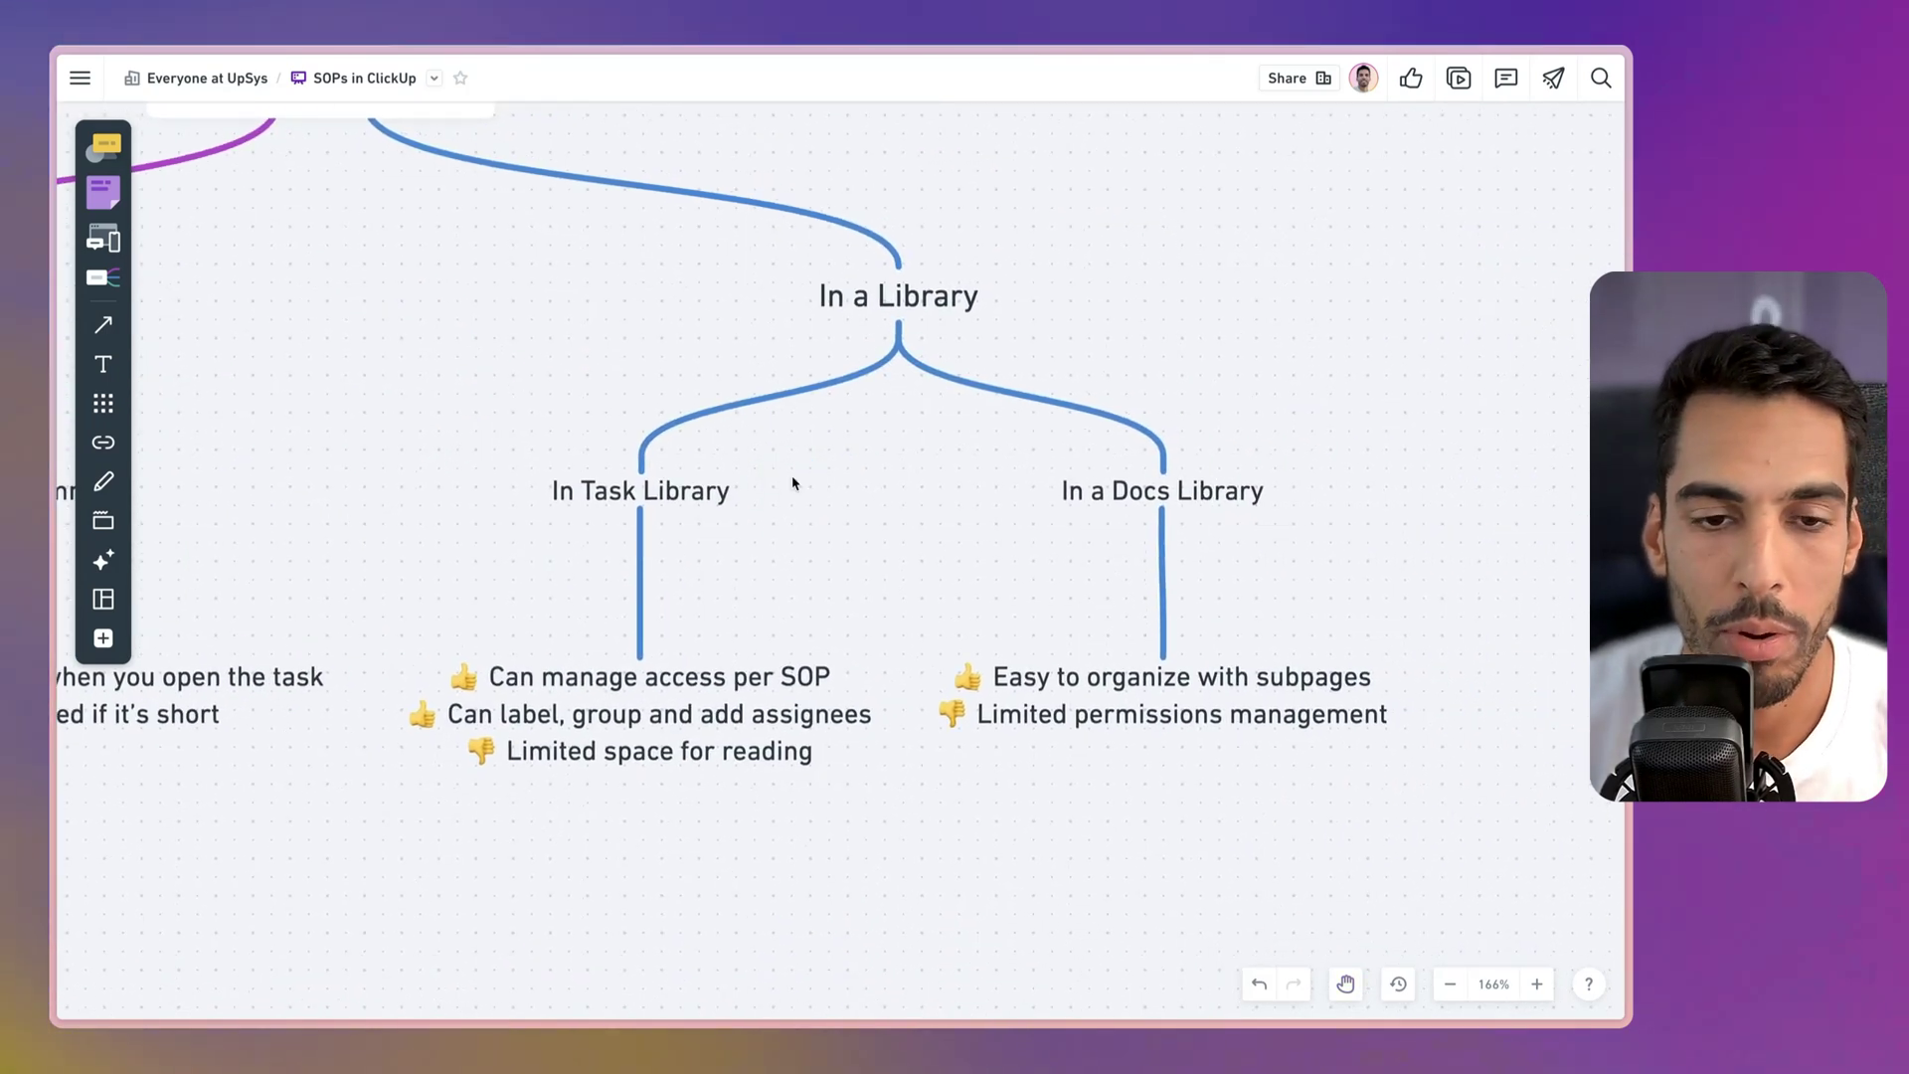
scroll(855, 497, "right", 2)
scroll(855, 497, "down", 1)
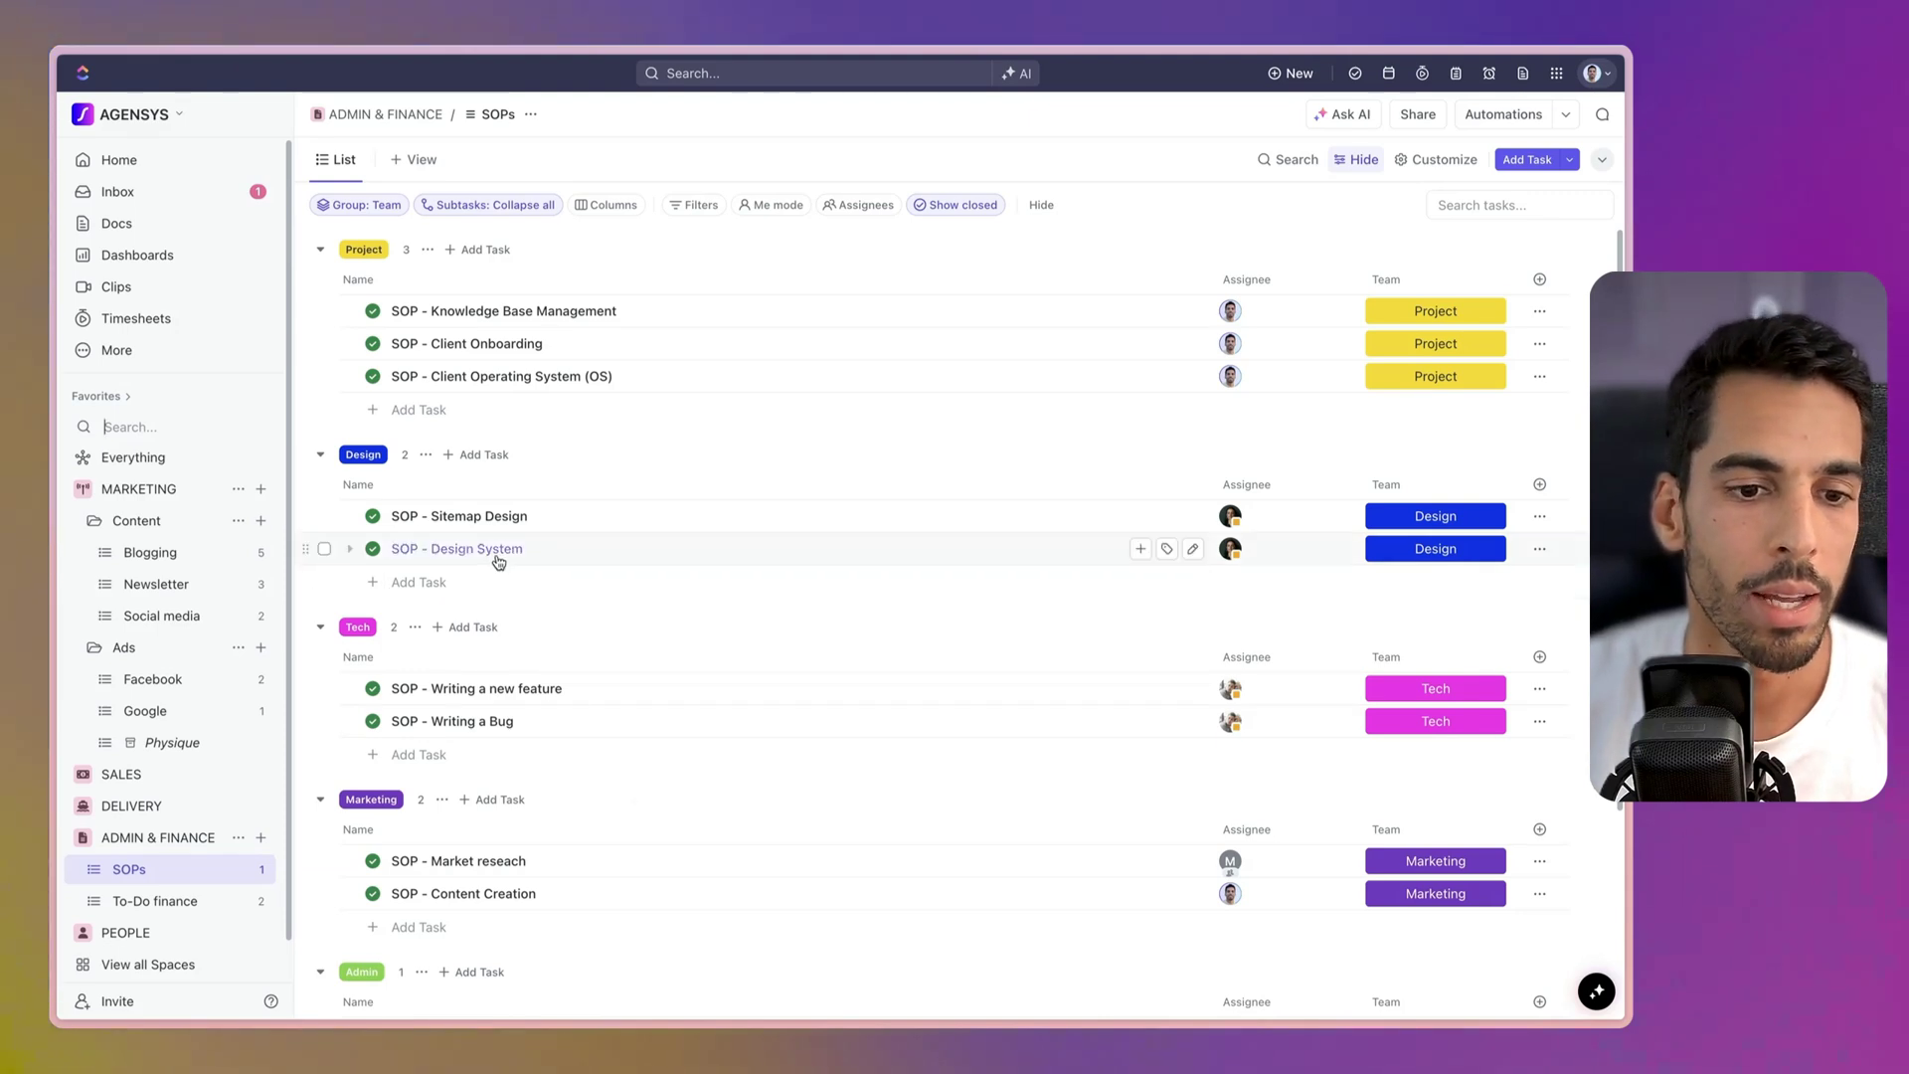
scroll(518, 637, "down", 1)
scroll(518, 664, "down", 1)
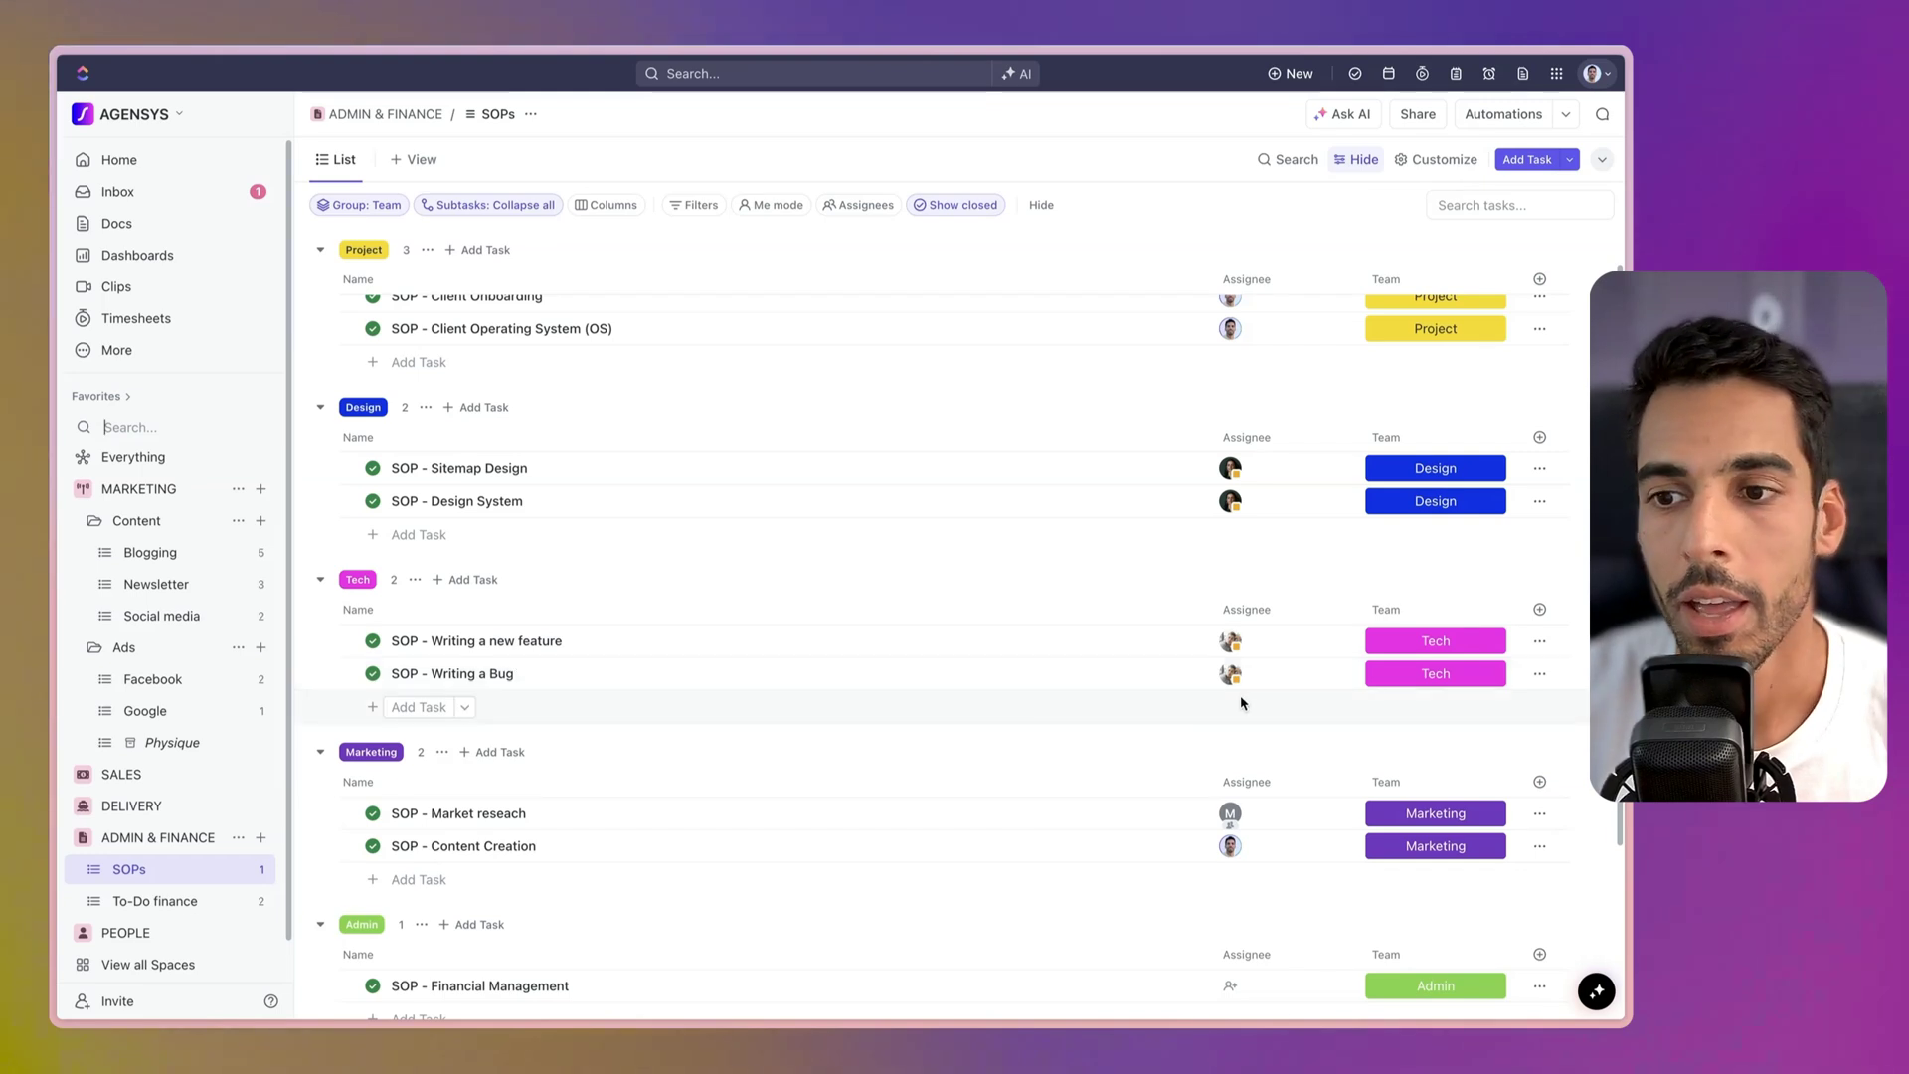
scroll(1233, 557, "up", 2)
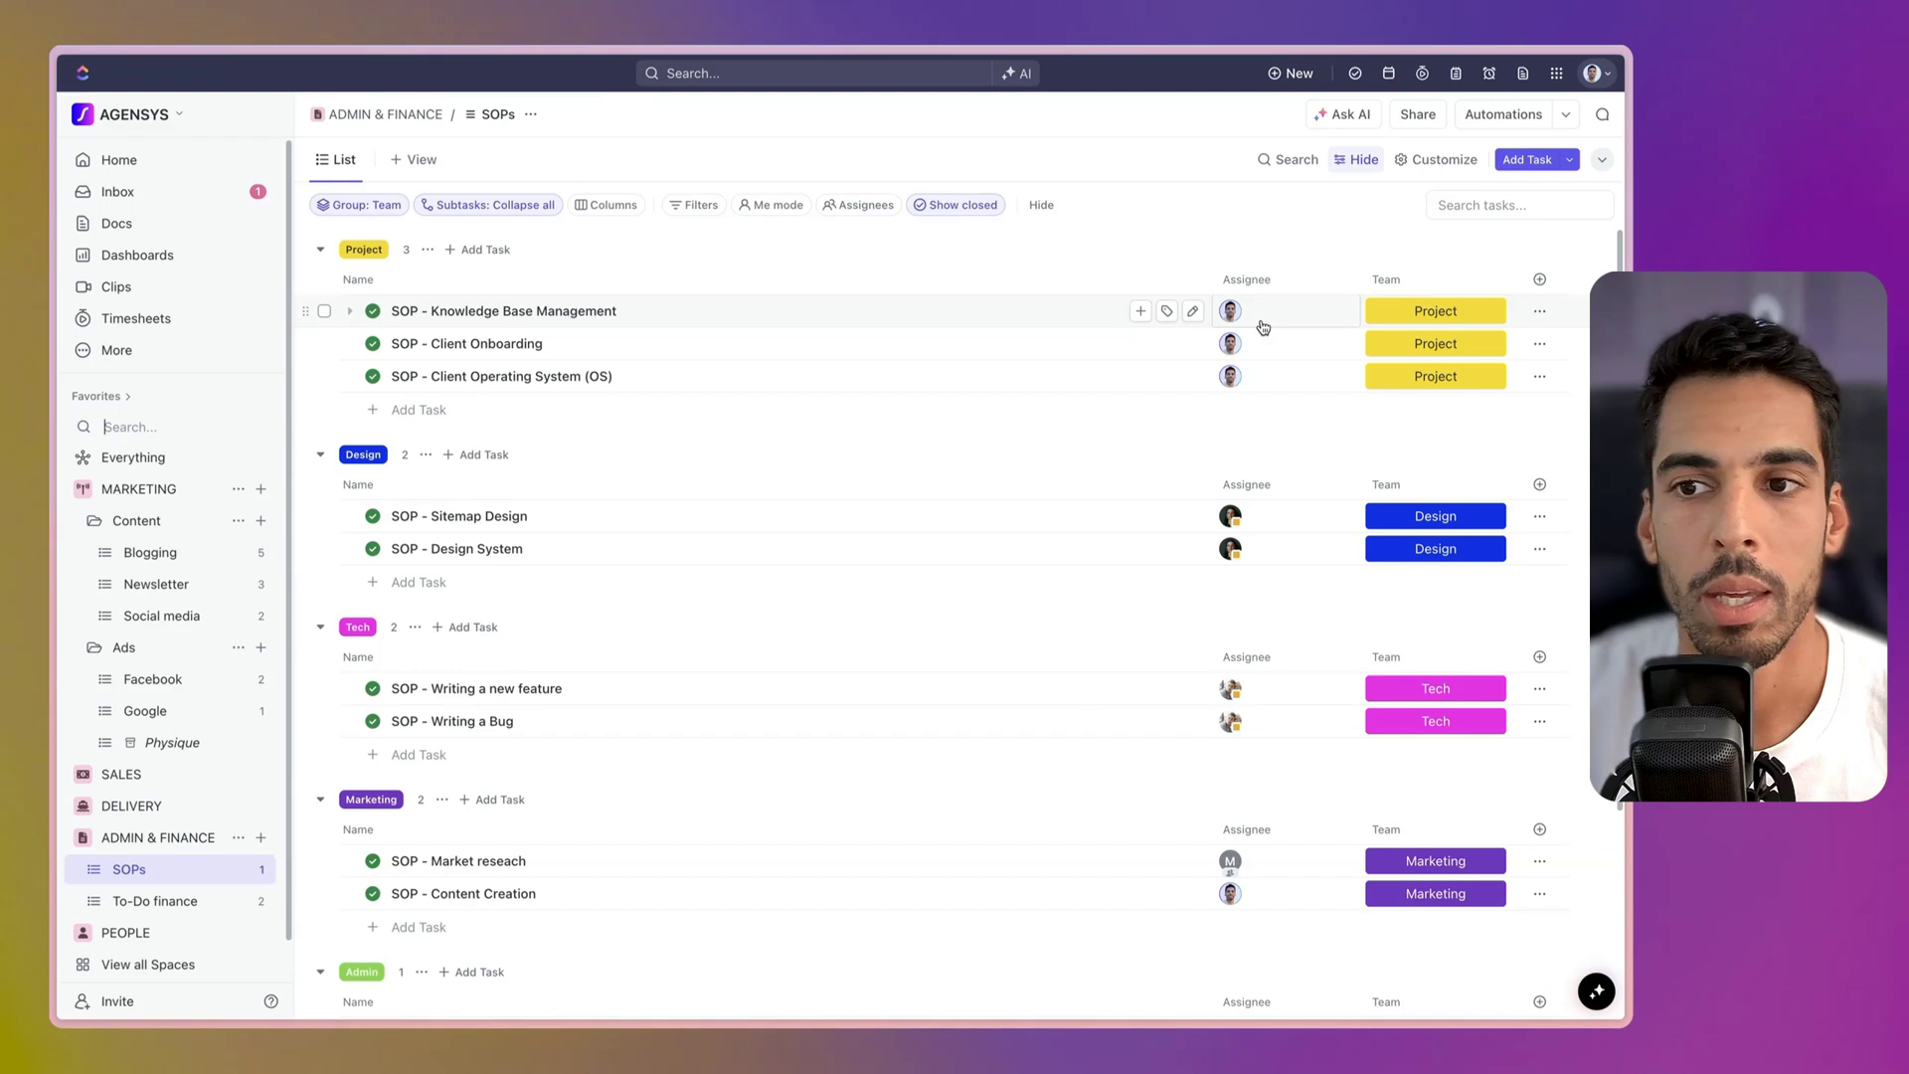
scroll(1419, 423, "down", 10)
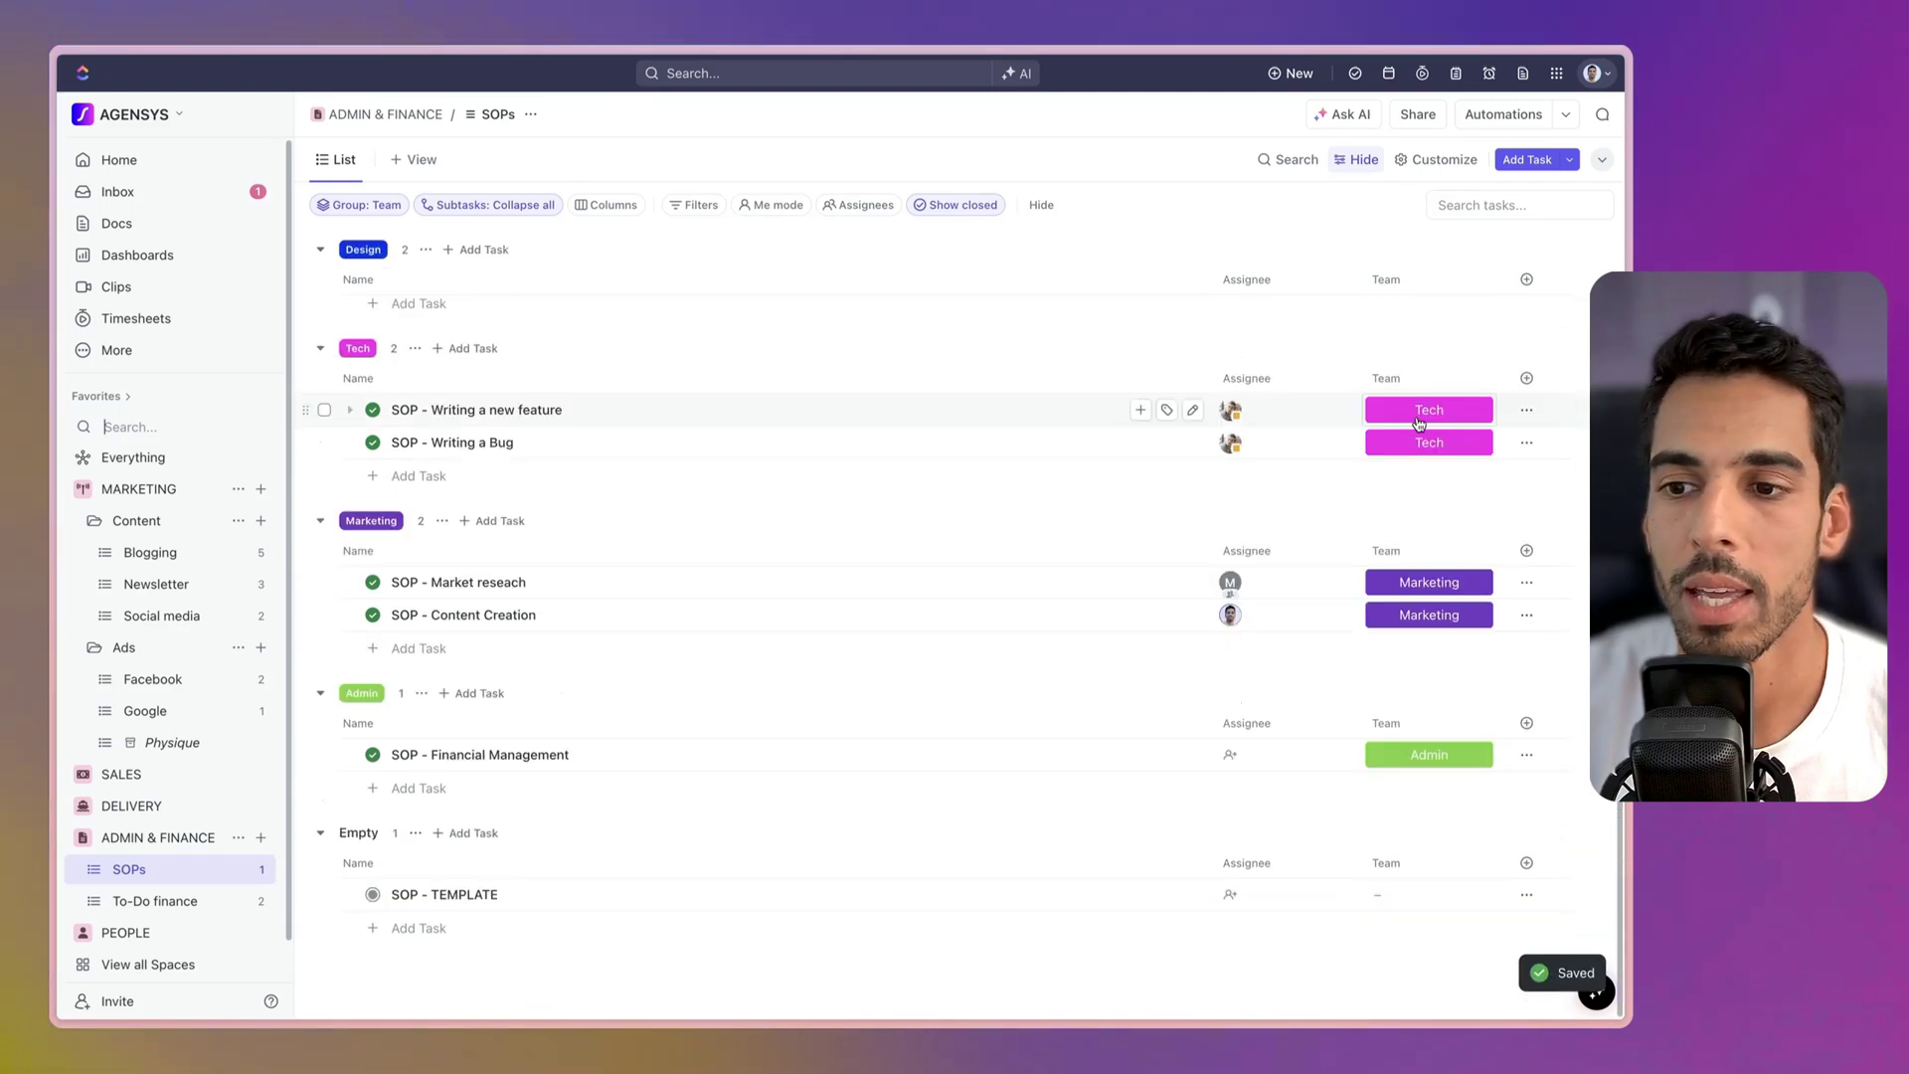
scroll(1419, 423, "up", 10)
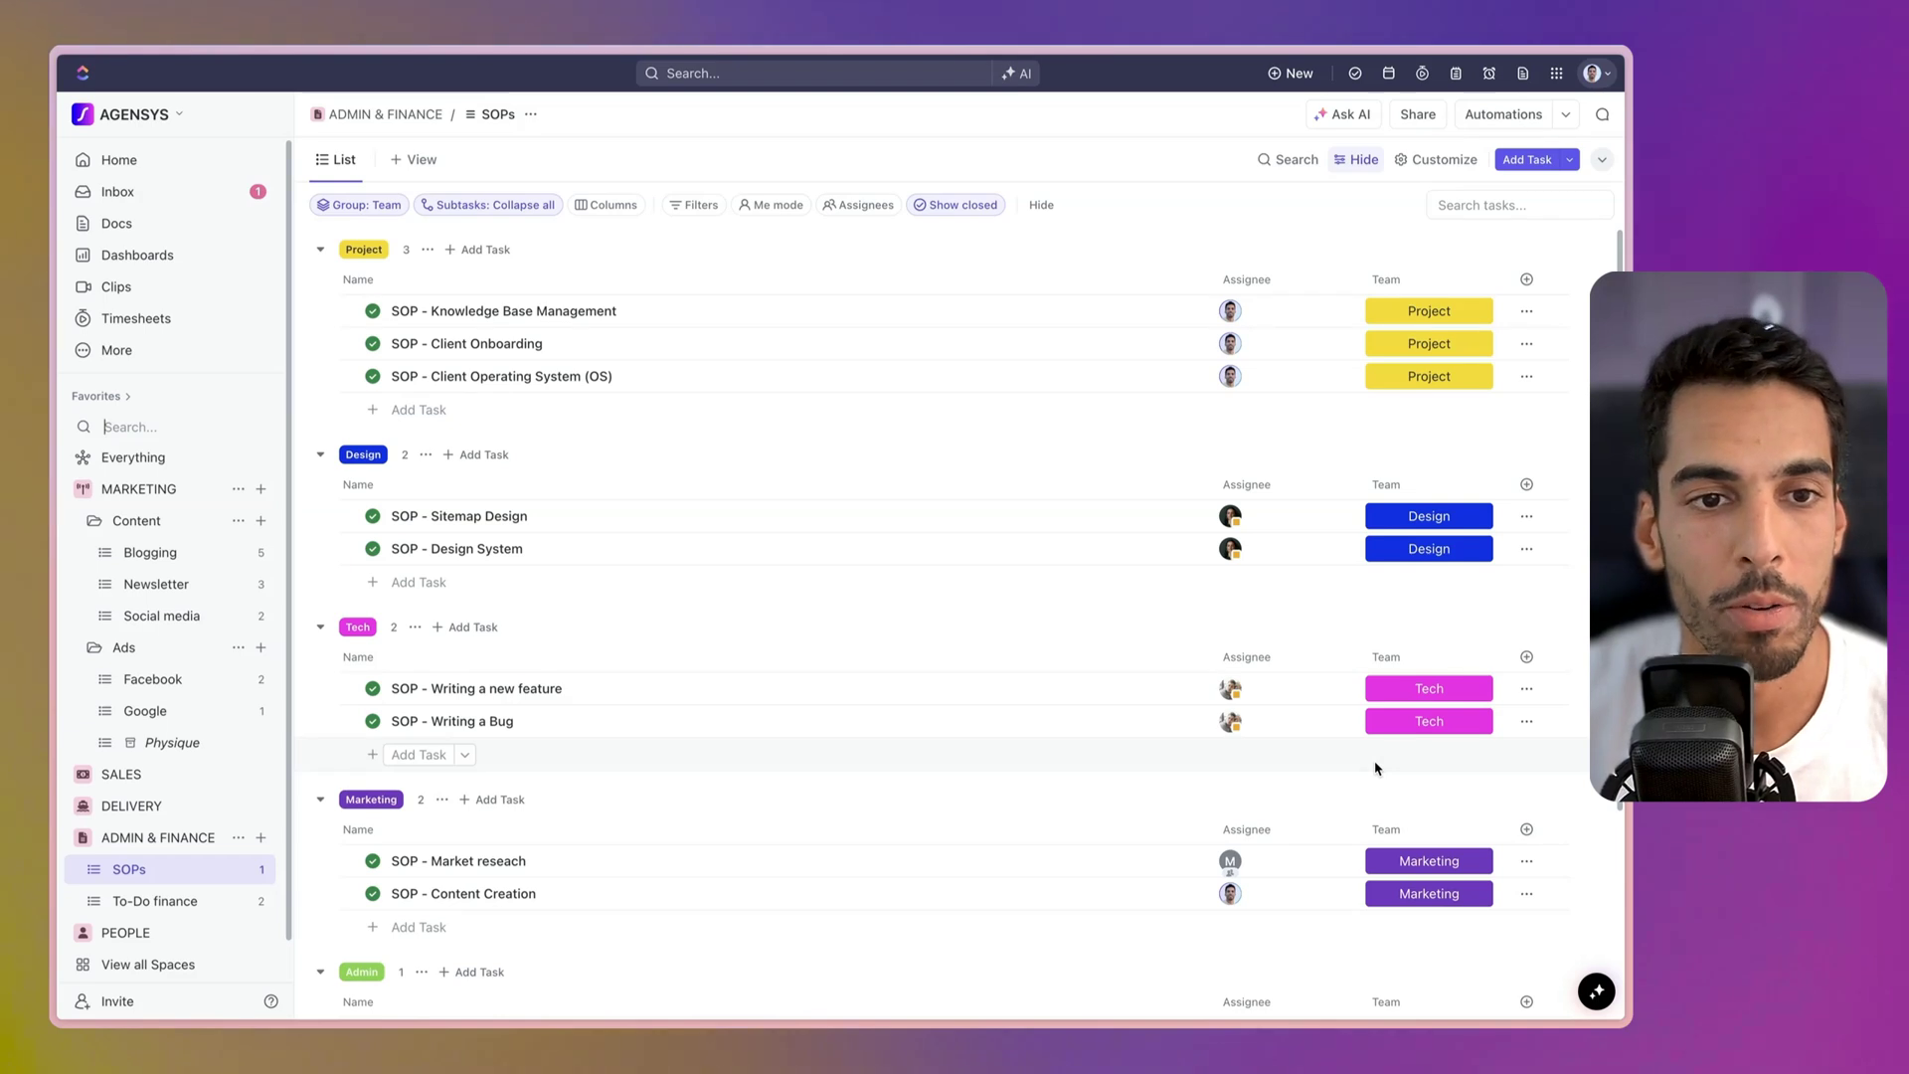
Step: Open the SOP - Sitemap Design task and look through its content
left_click(562, 519)
scroll(562, 522, "down", 15)
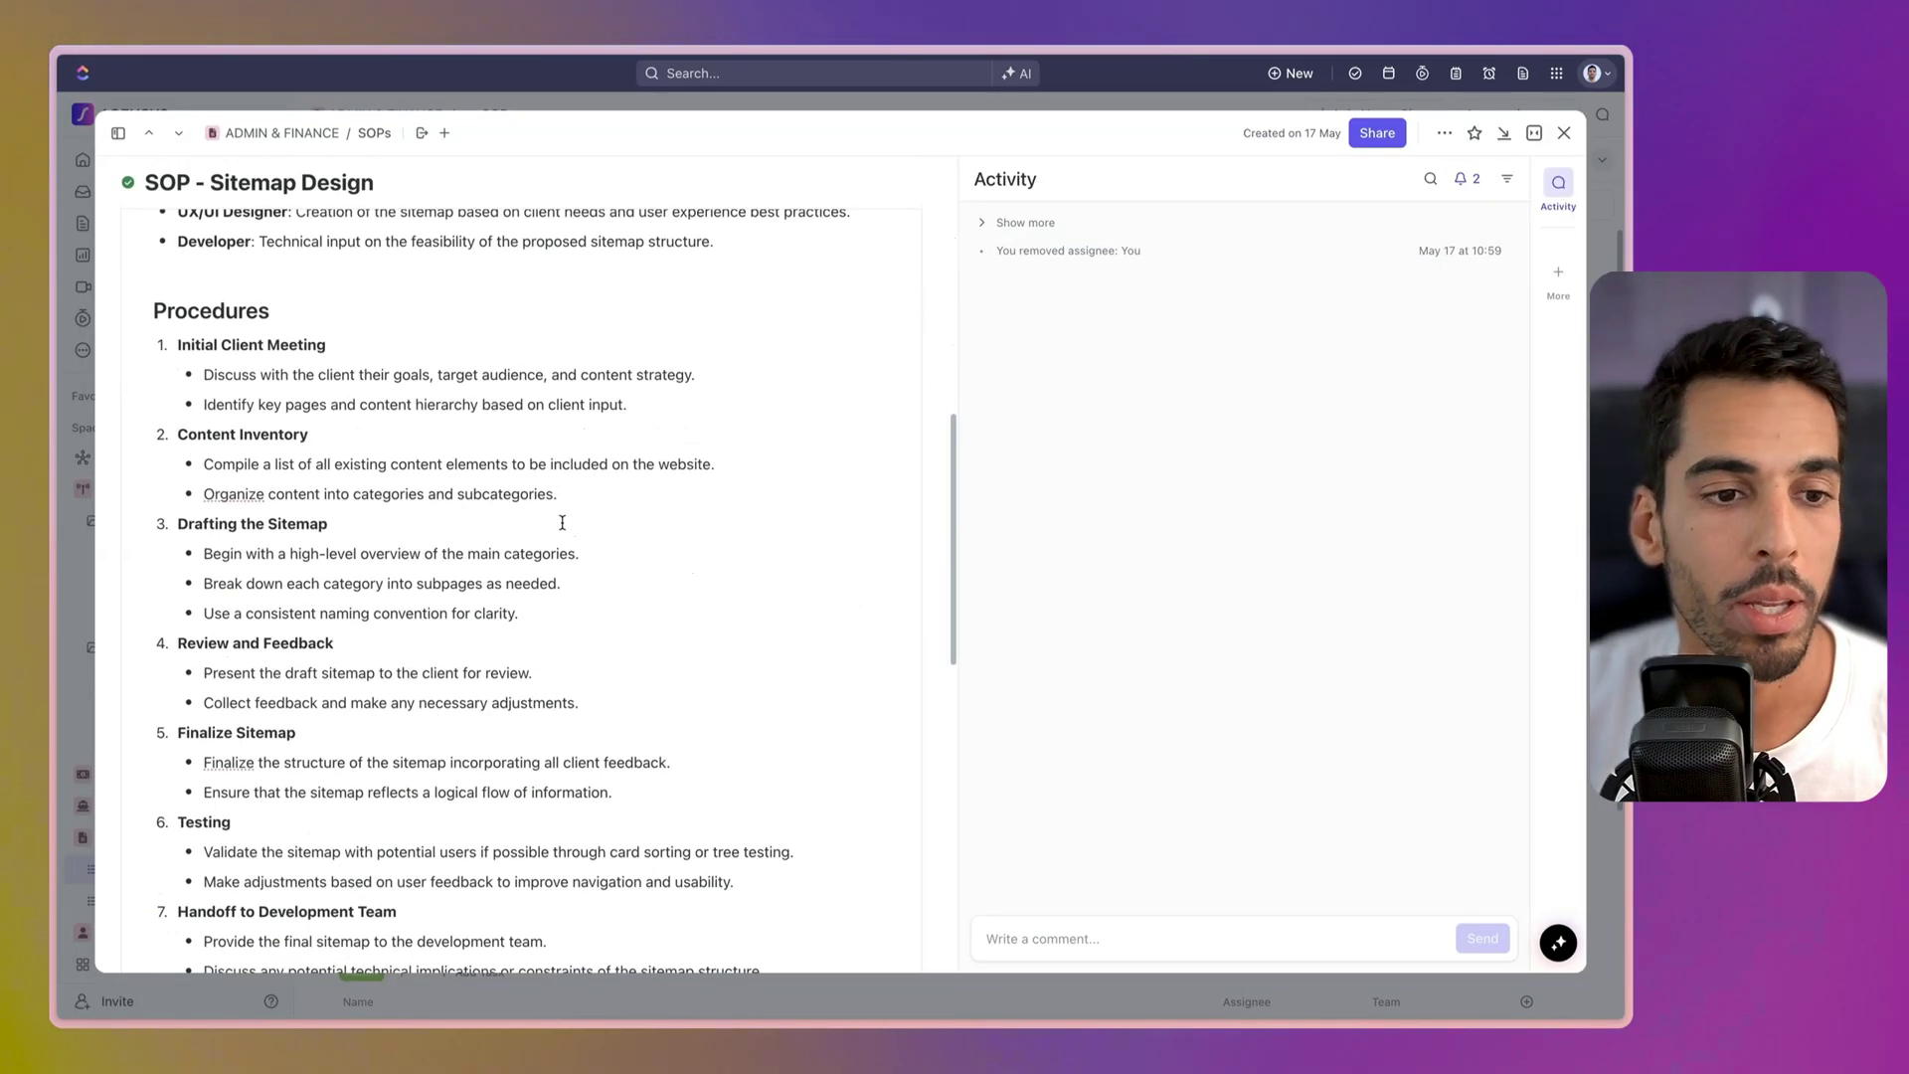
scroll(562, 522, "down", 3)
scroll(561, 521, "down", 7)
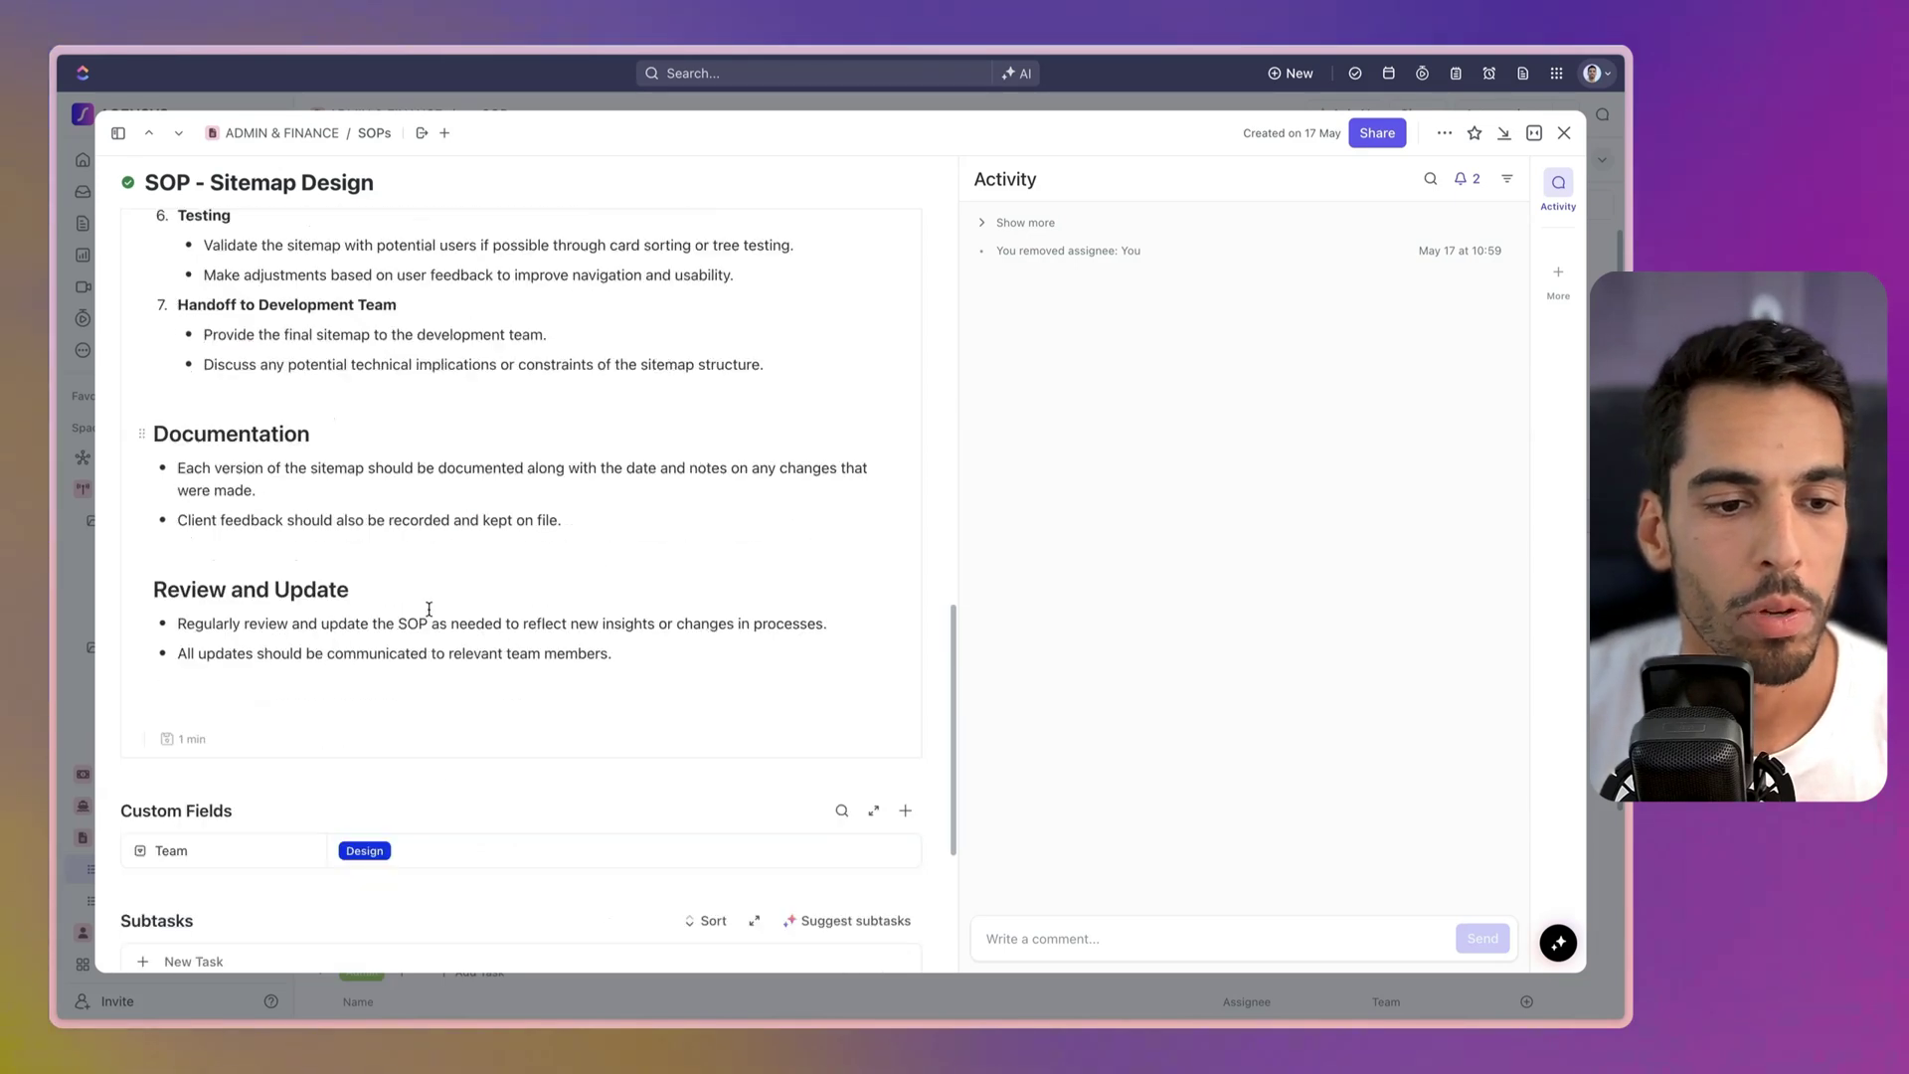
scroll(678, 670, "up", 20)
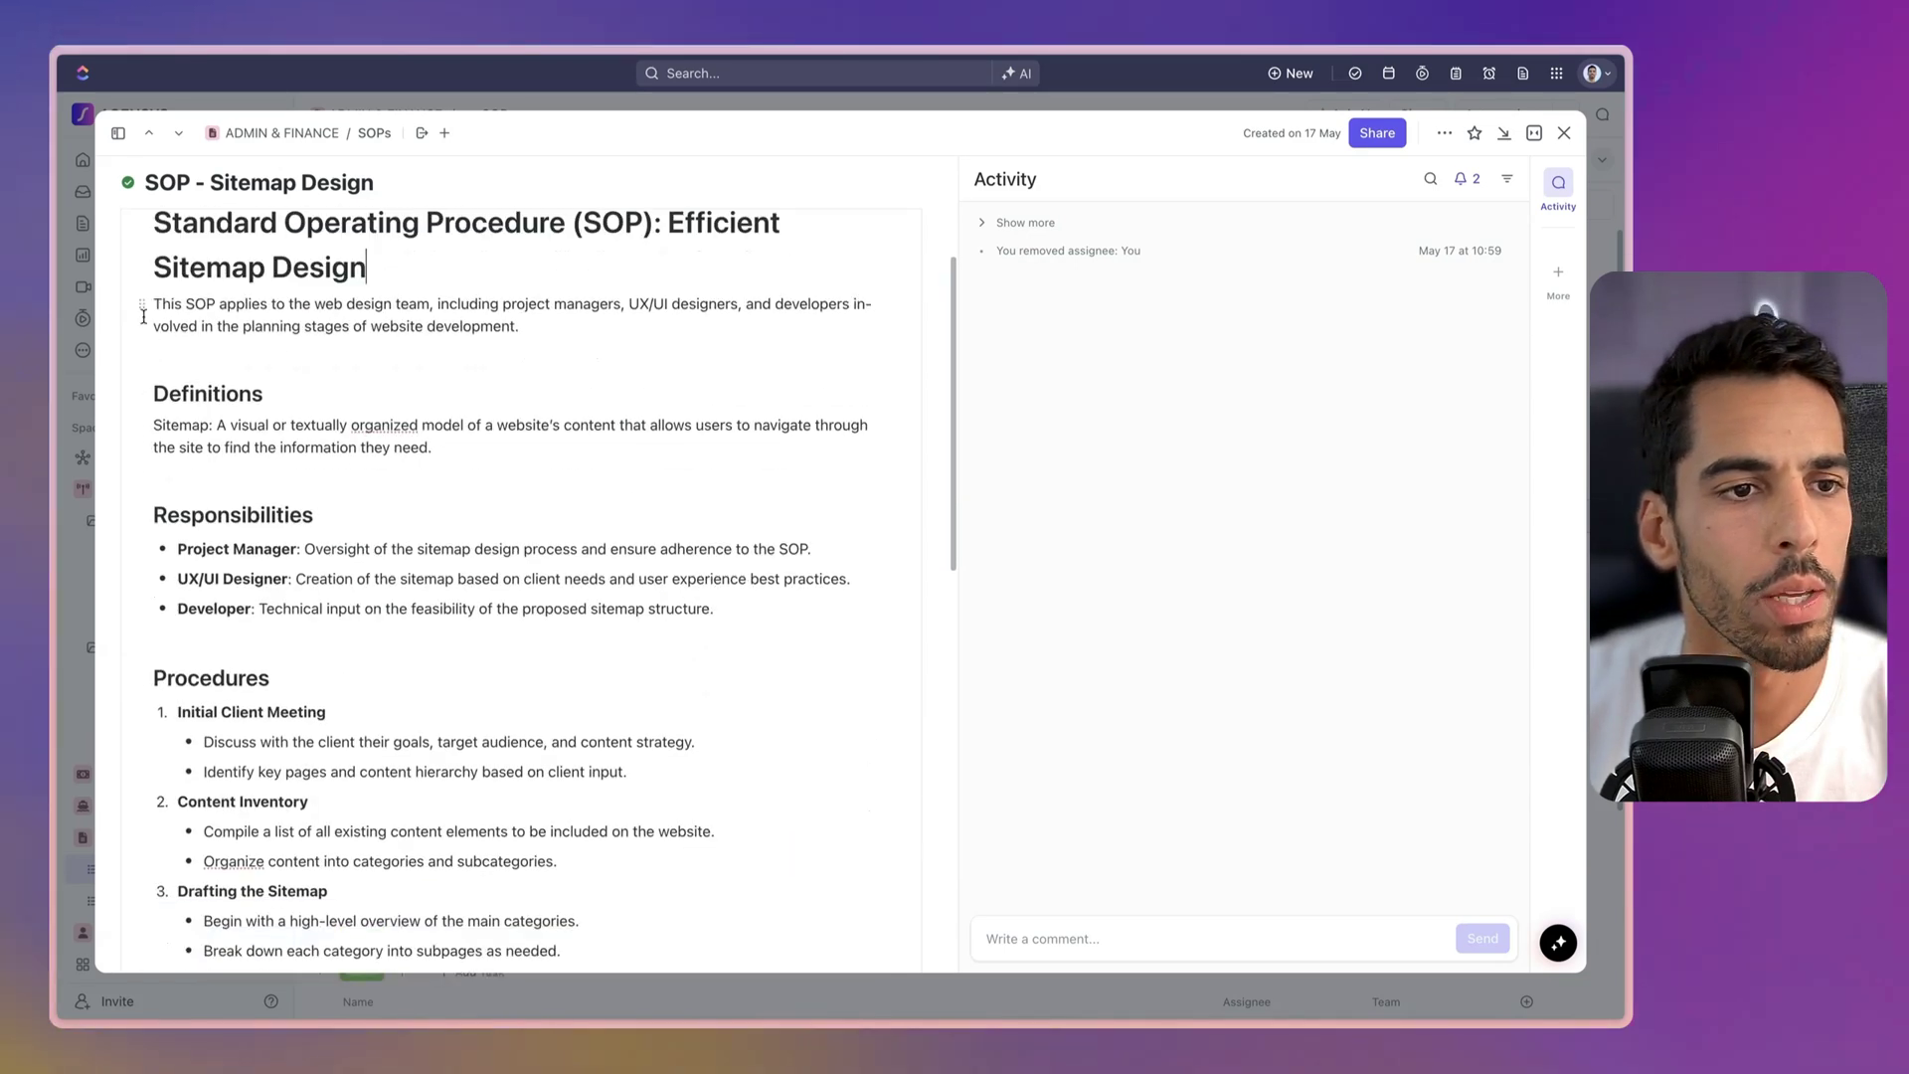
Step: Turn the intro paragraph and the sitemap definition paragraph into Blue Banners
left_click(141, 303)
mouse_move(259, 271)
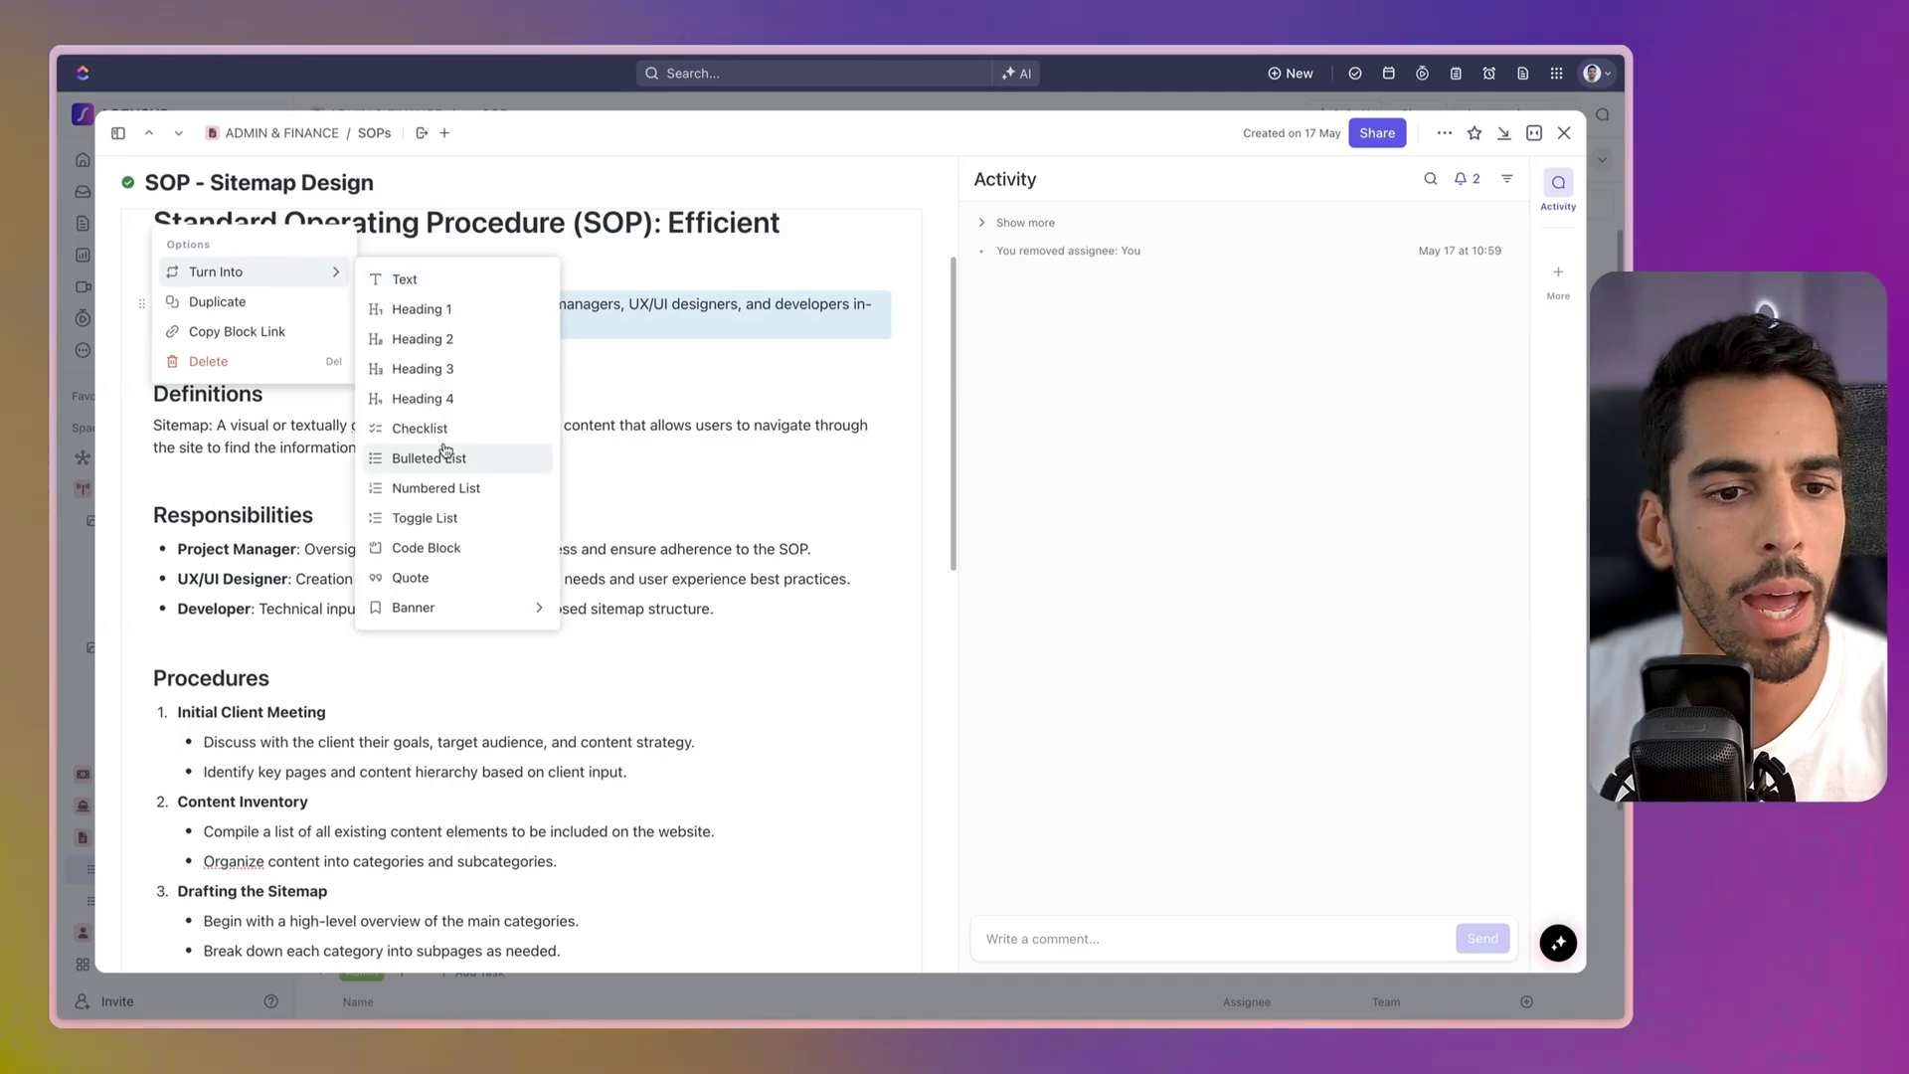
mouse_move(467, 607)
left_click(663, 450)
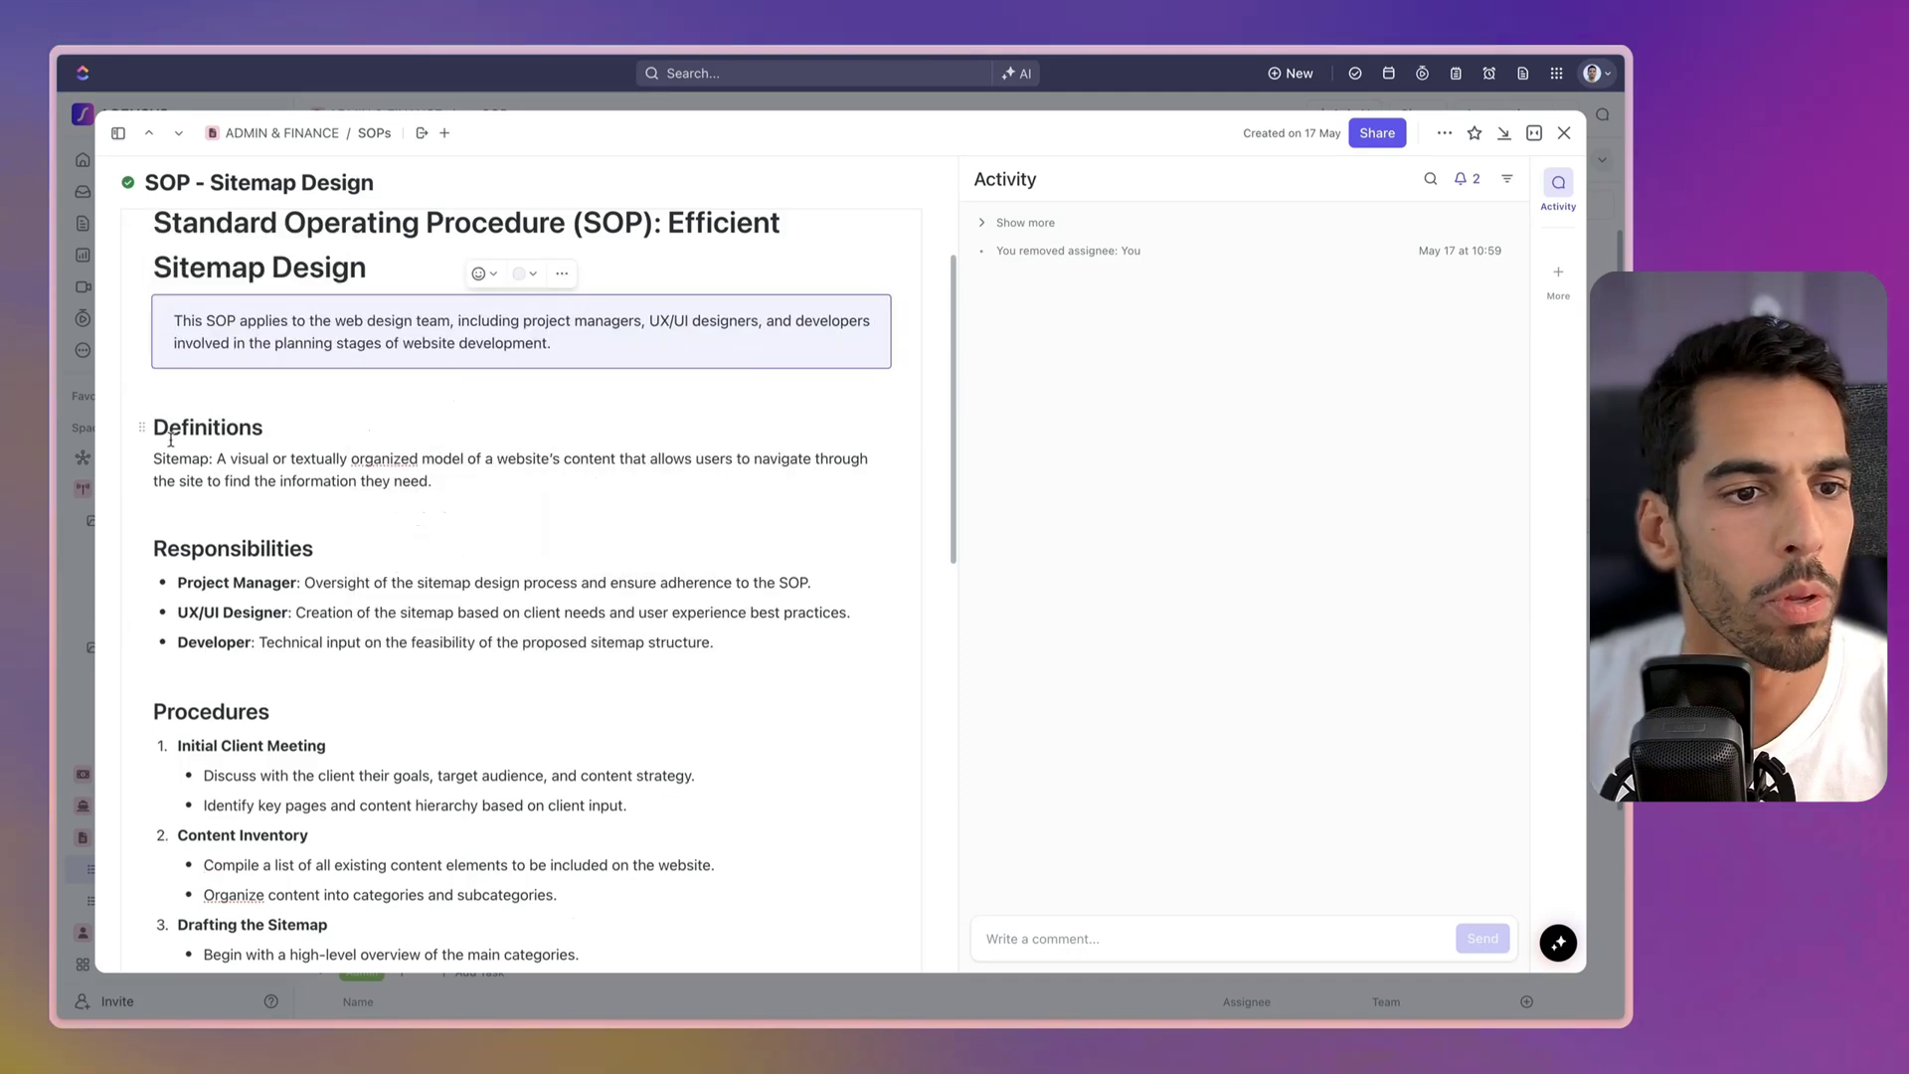
left_click_drag(467, 486, 140, 422)
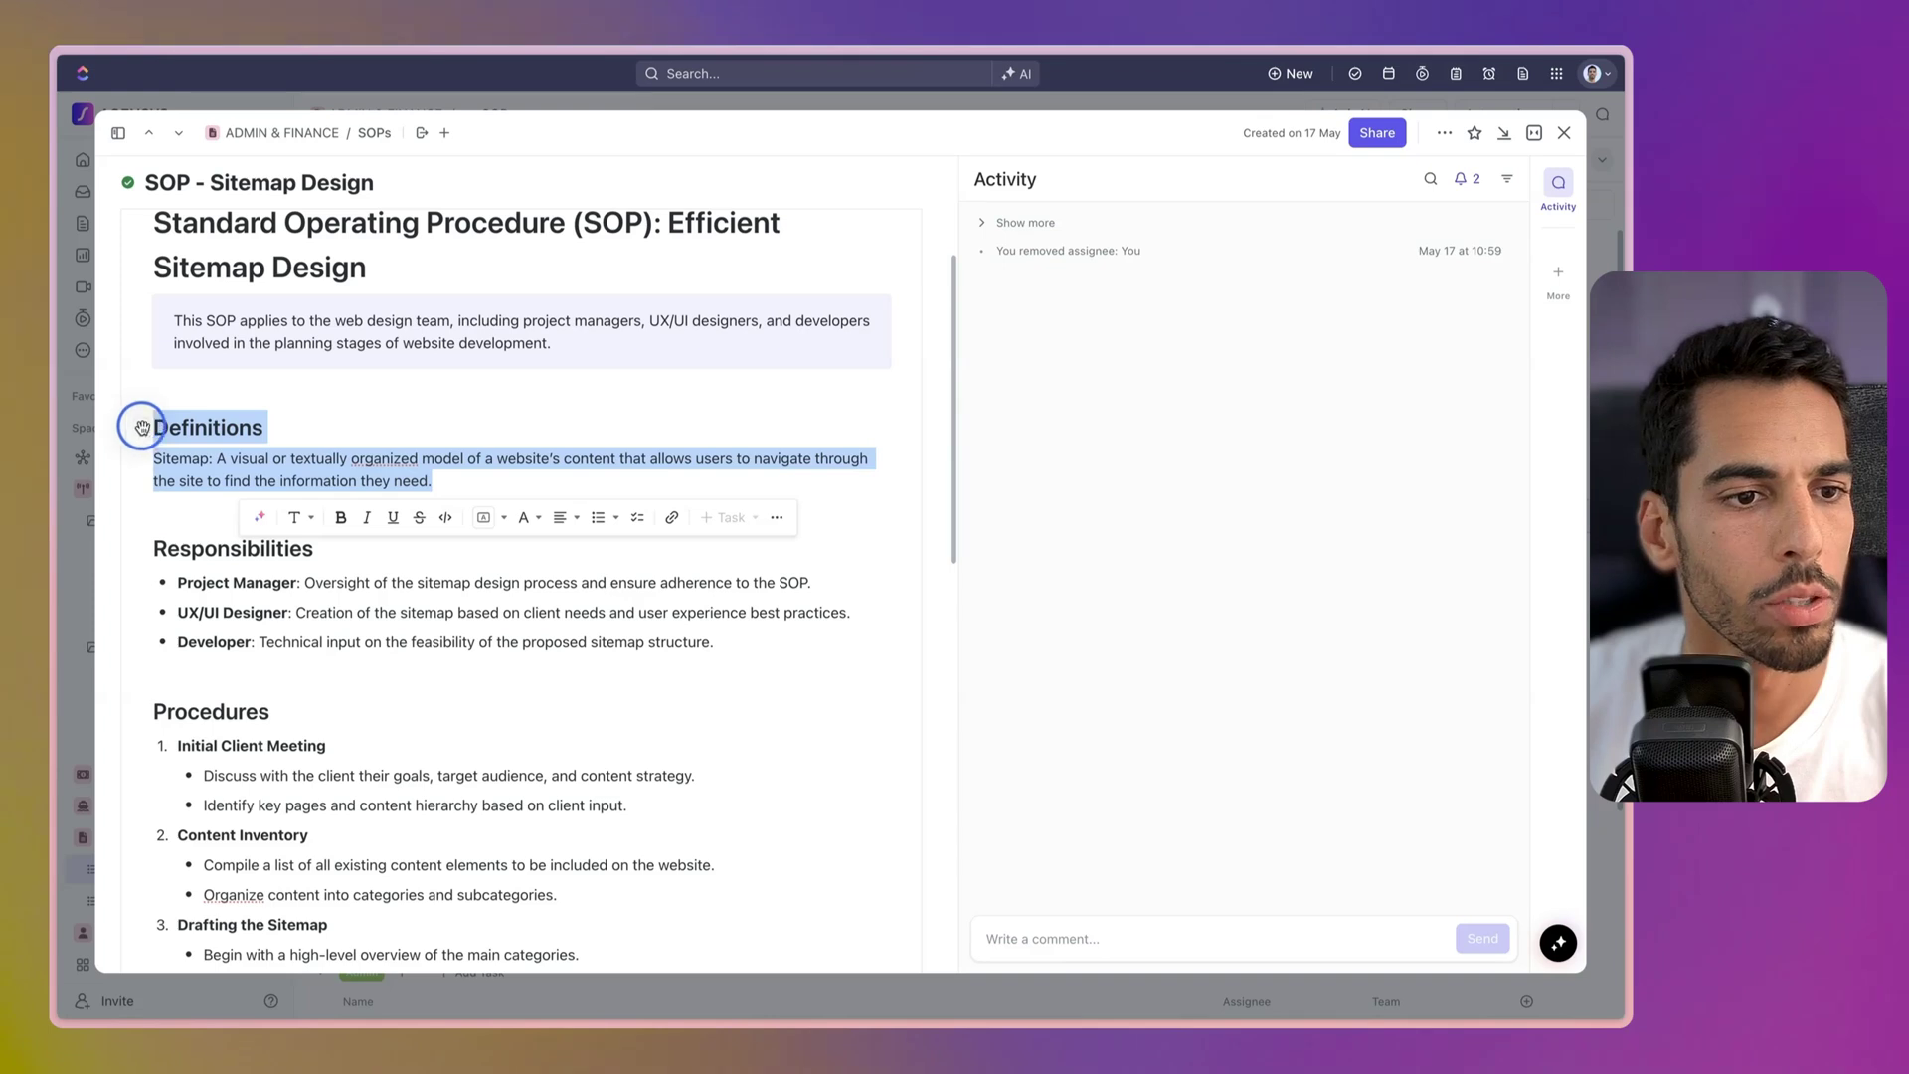
left_click(141, 458)
mouse_move(226, 428)
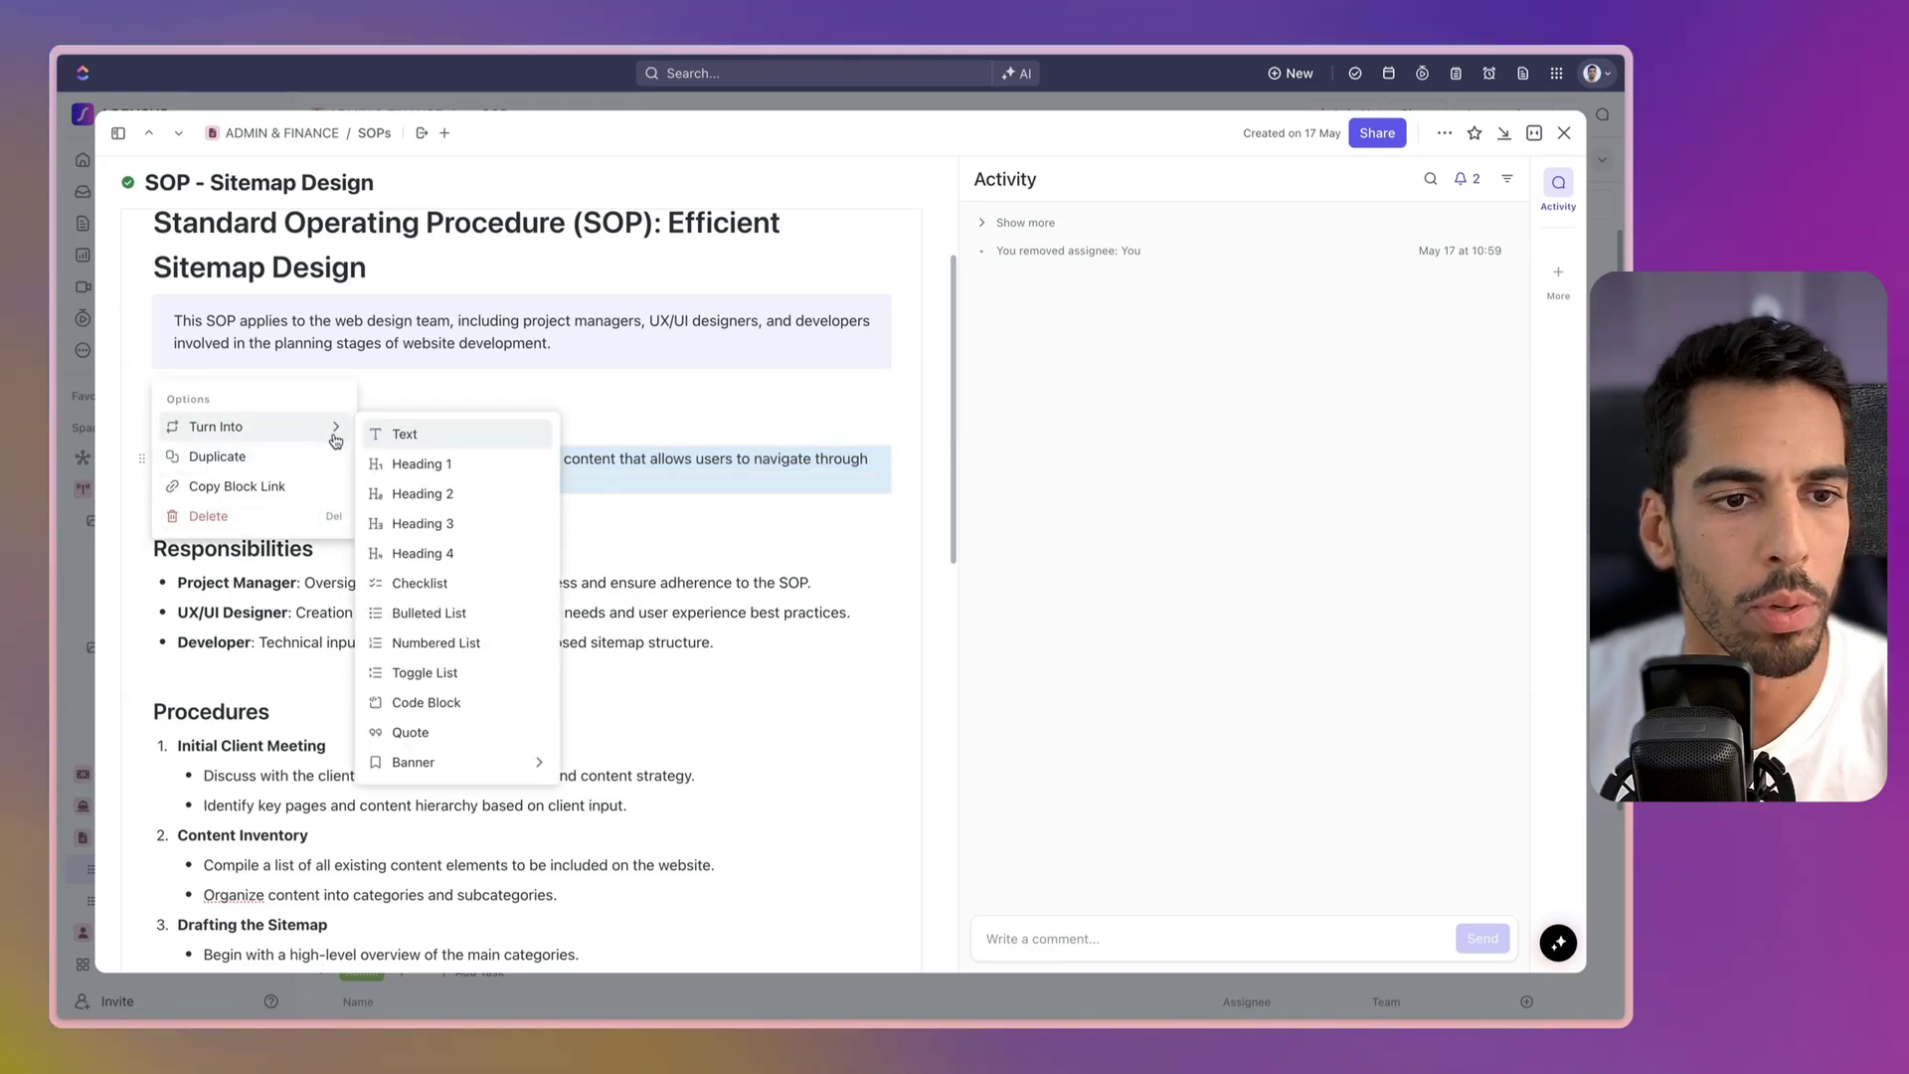
mouse_move(537, 762)
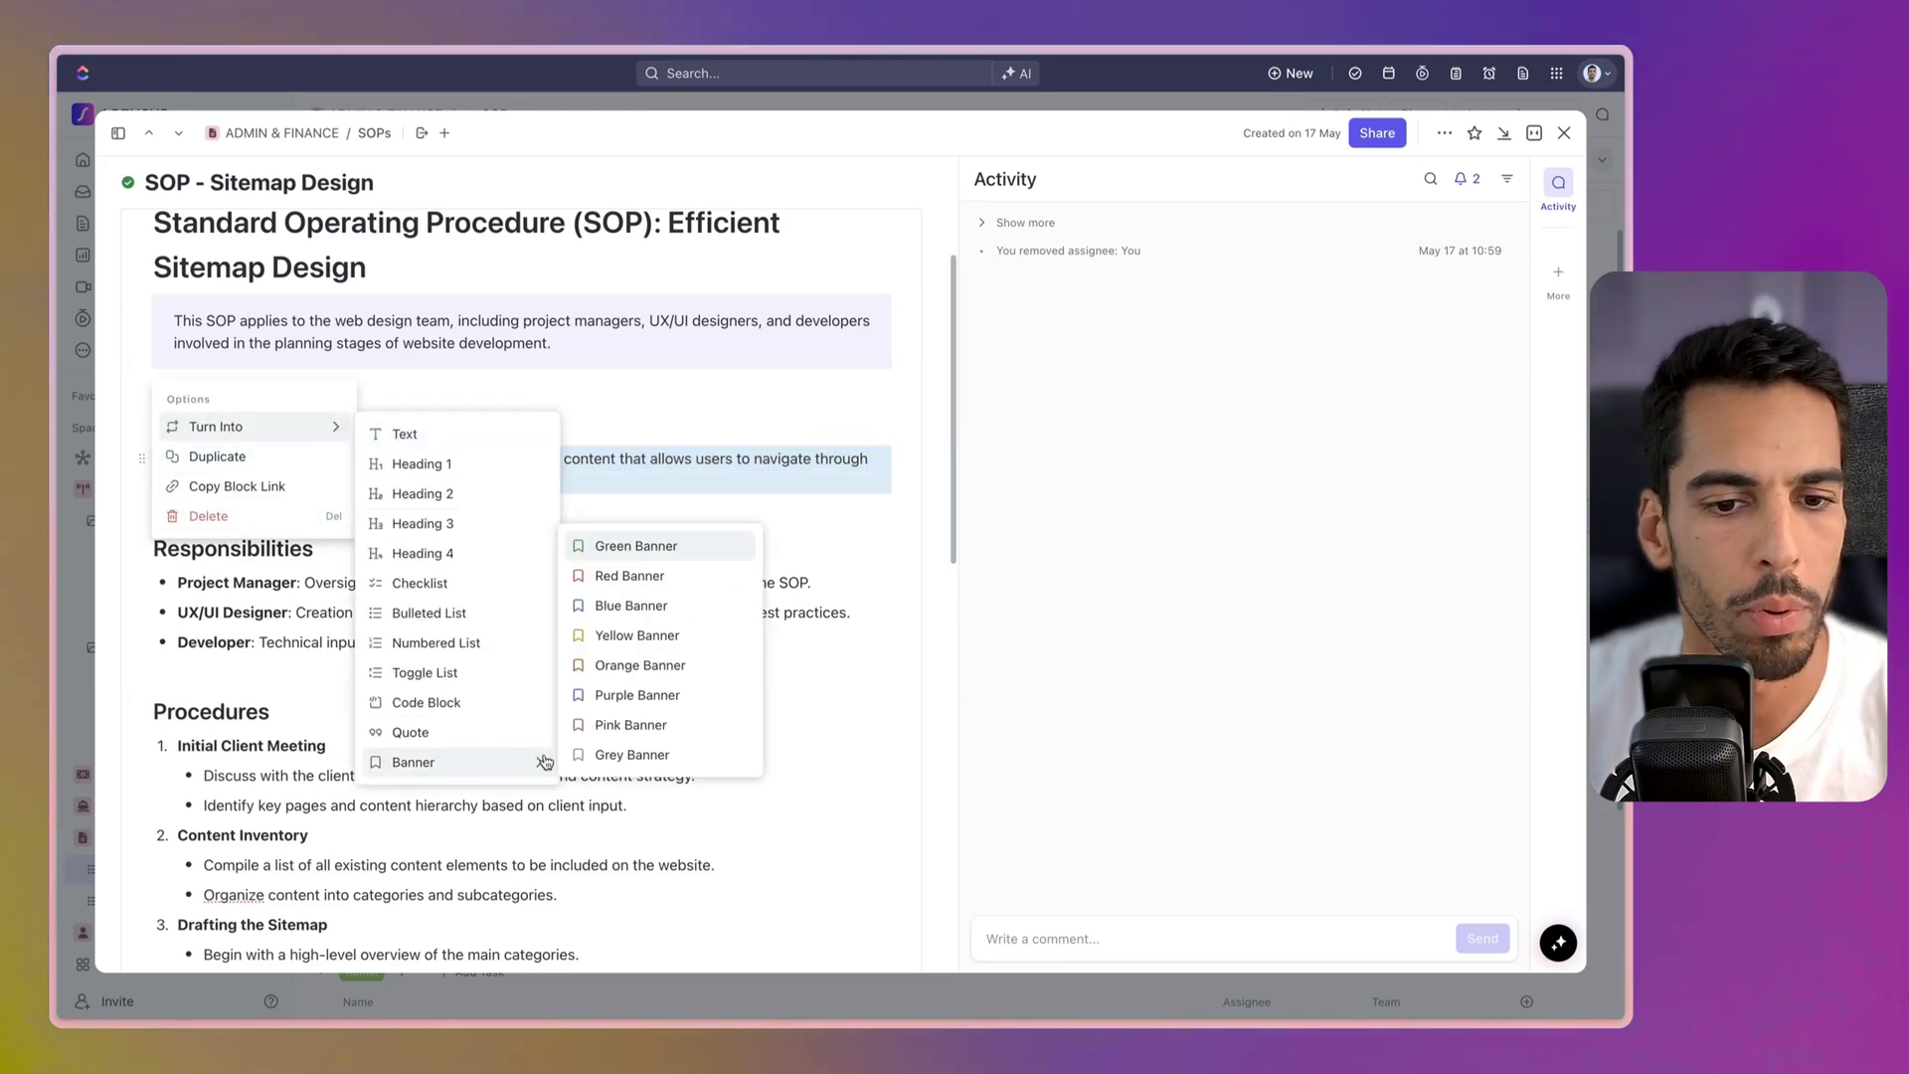
left_click(618, 605)
Step: Review the task's remaining content, then close it to return to the SOPs list
scroll(224, 507, "down", 5)
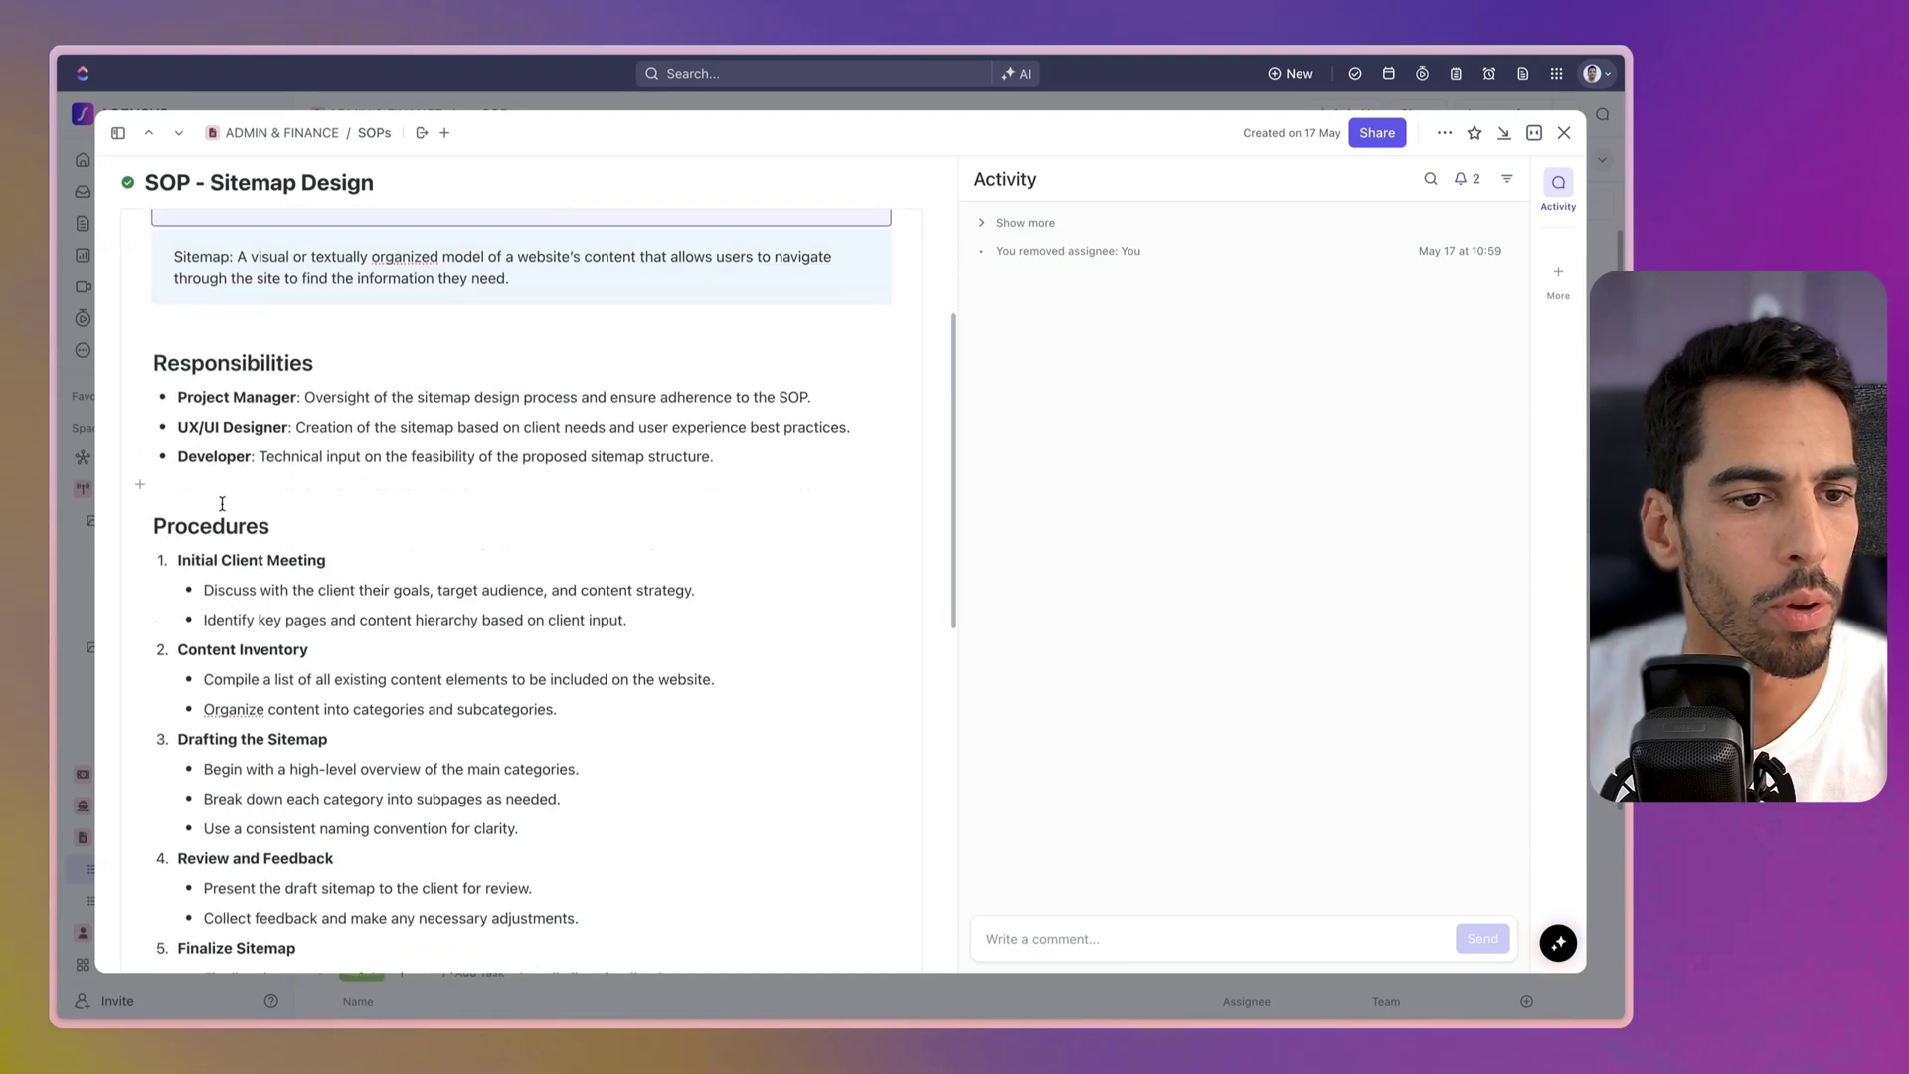
scroll(231, 506, "down", 2)
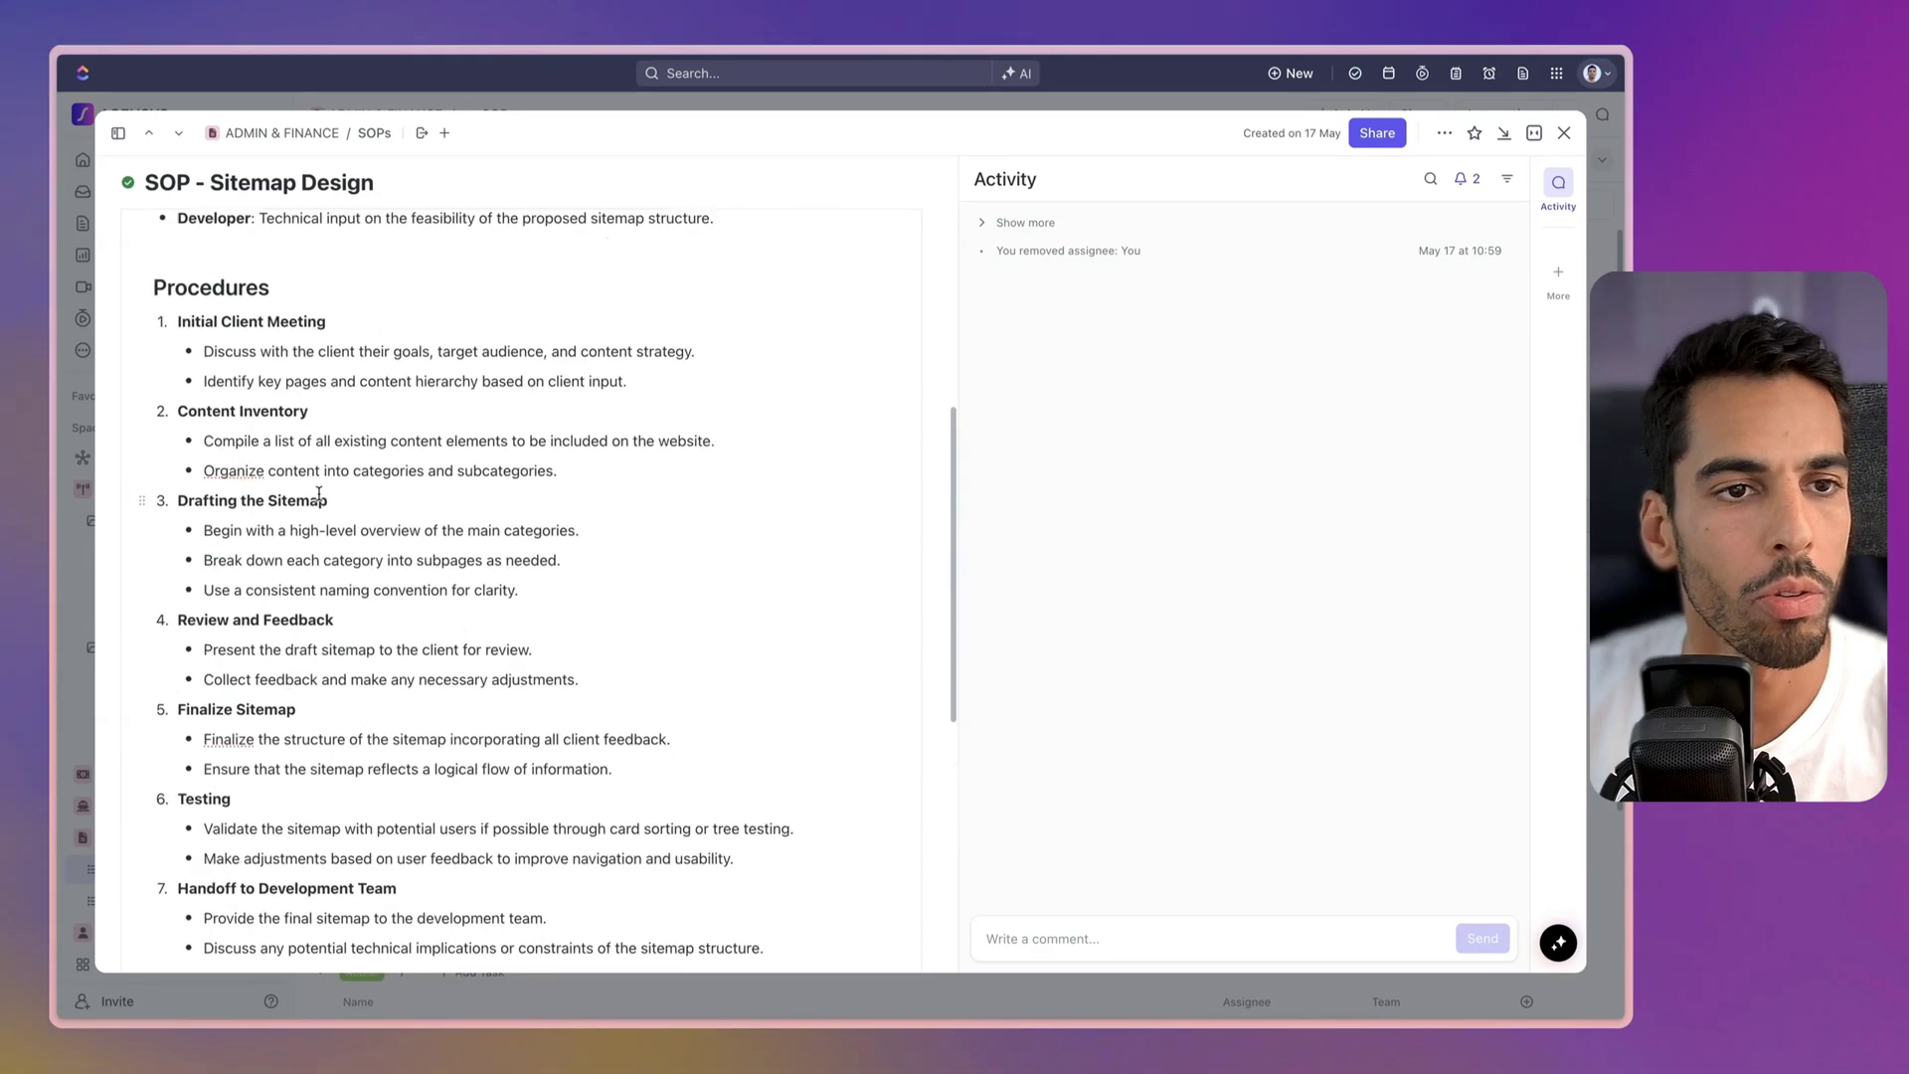
scroll(318, 494, "up", 10)
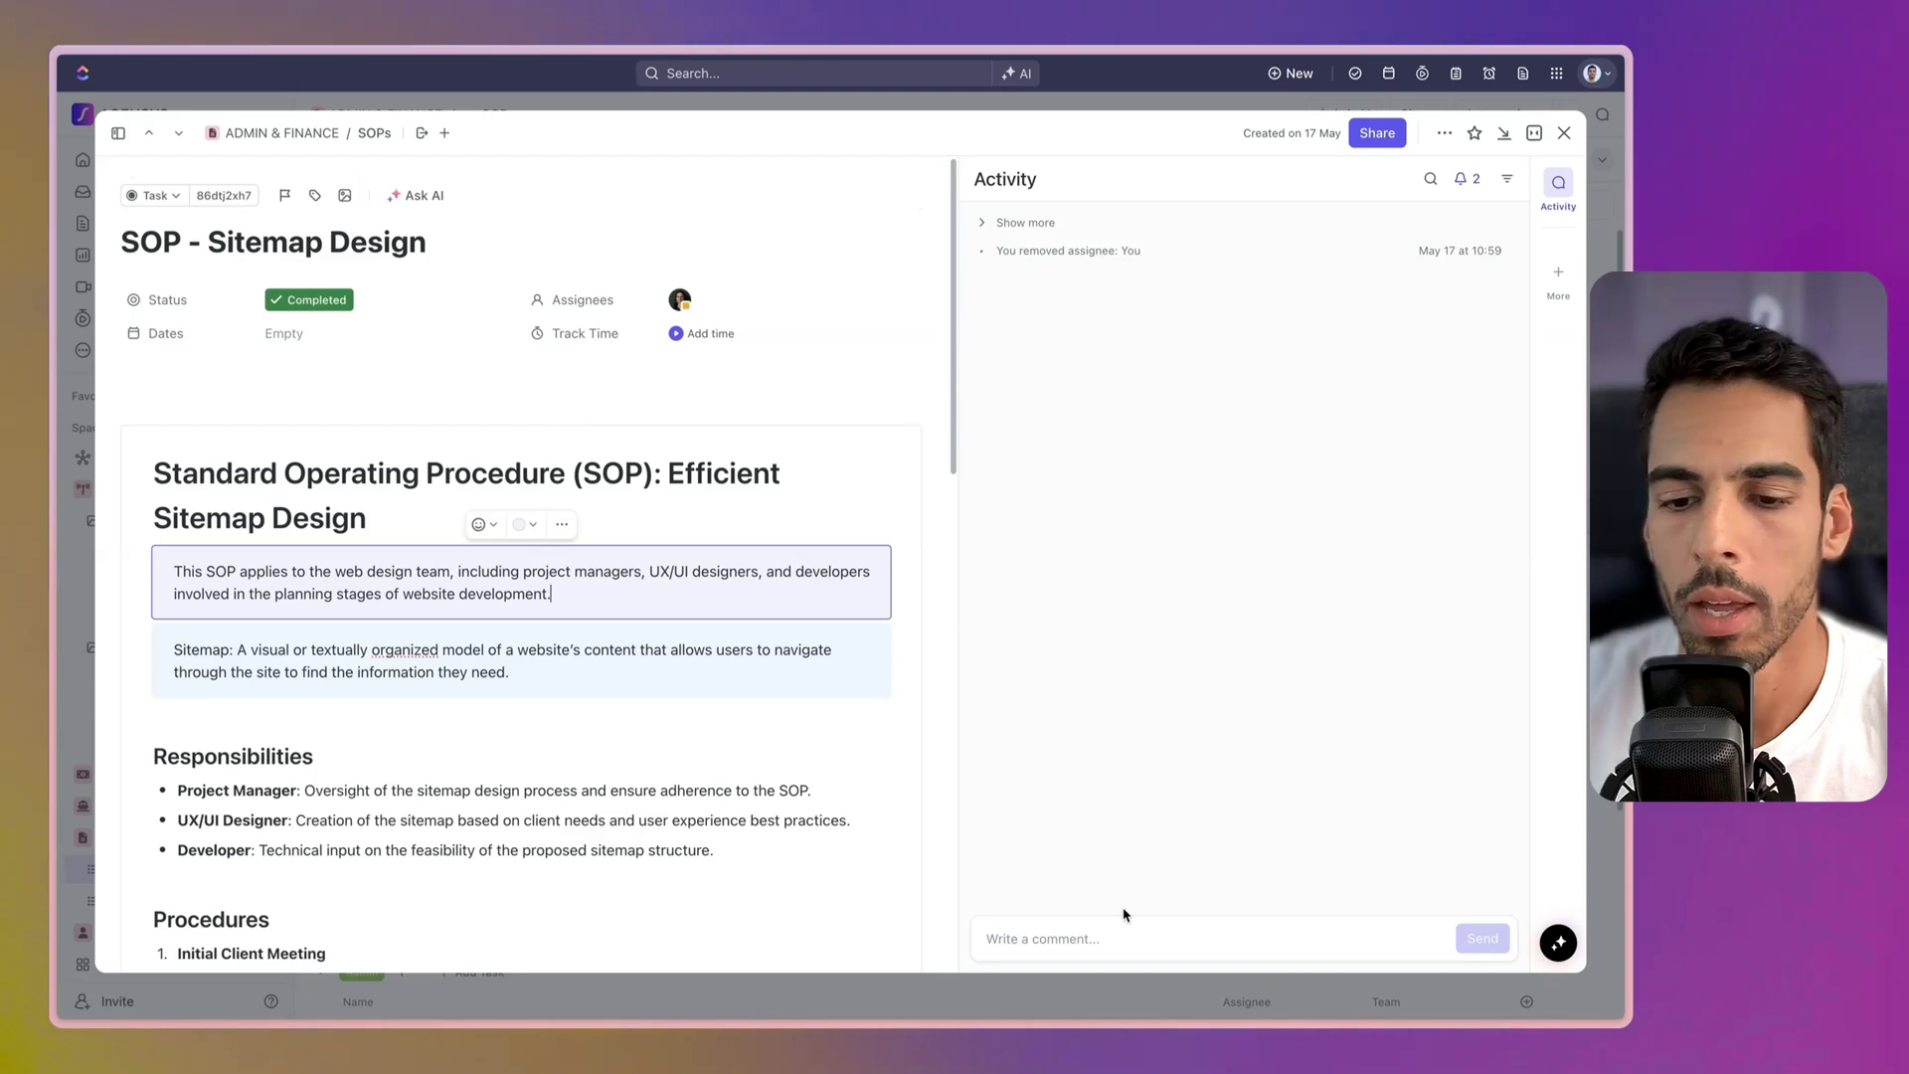
left_click(1125, 916)
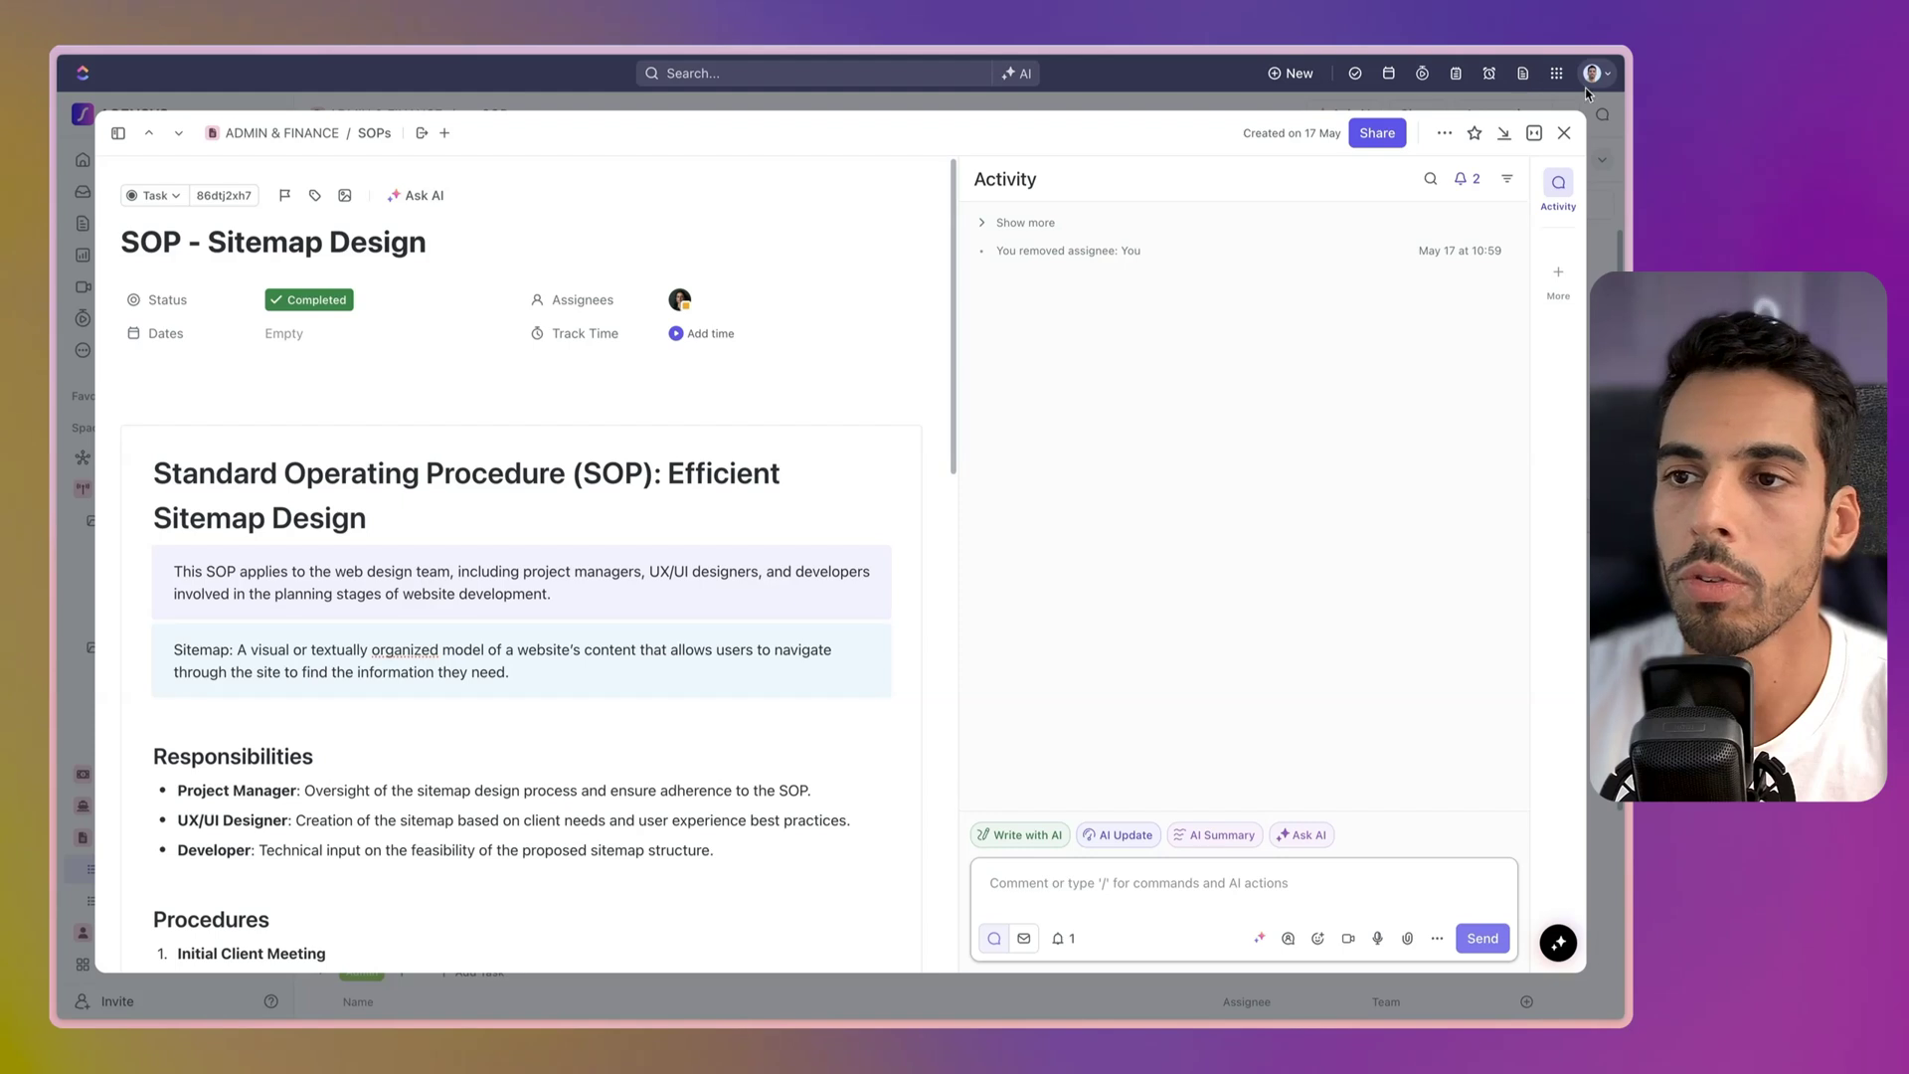
left_click(1562, 137)
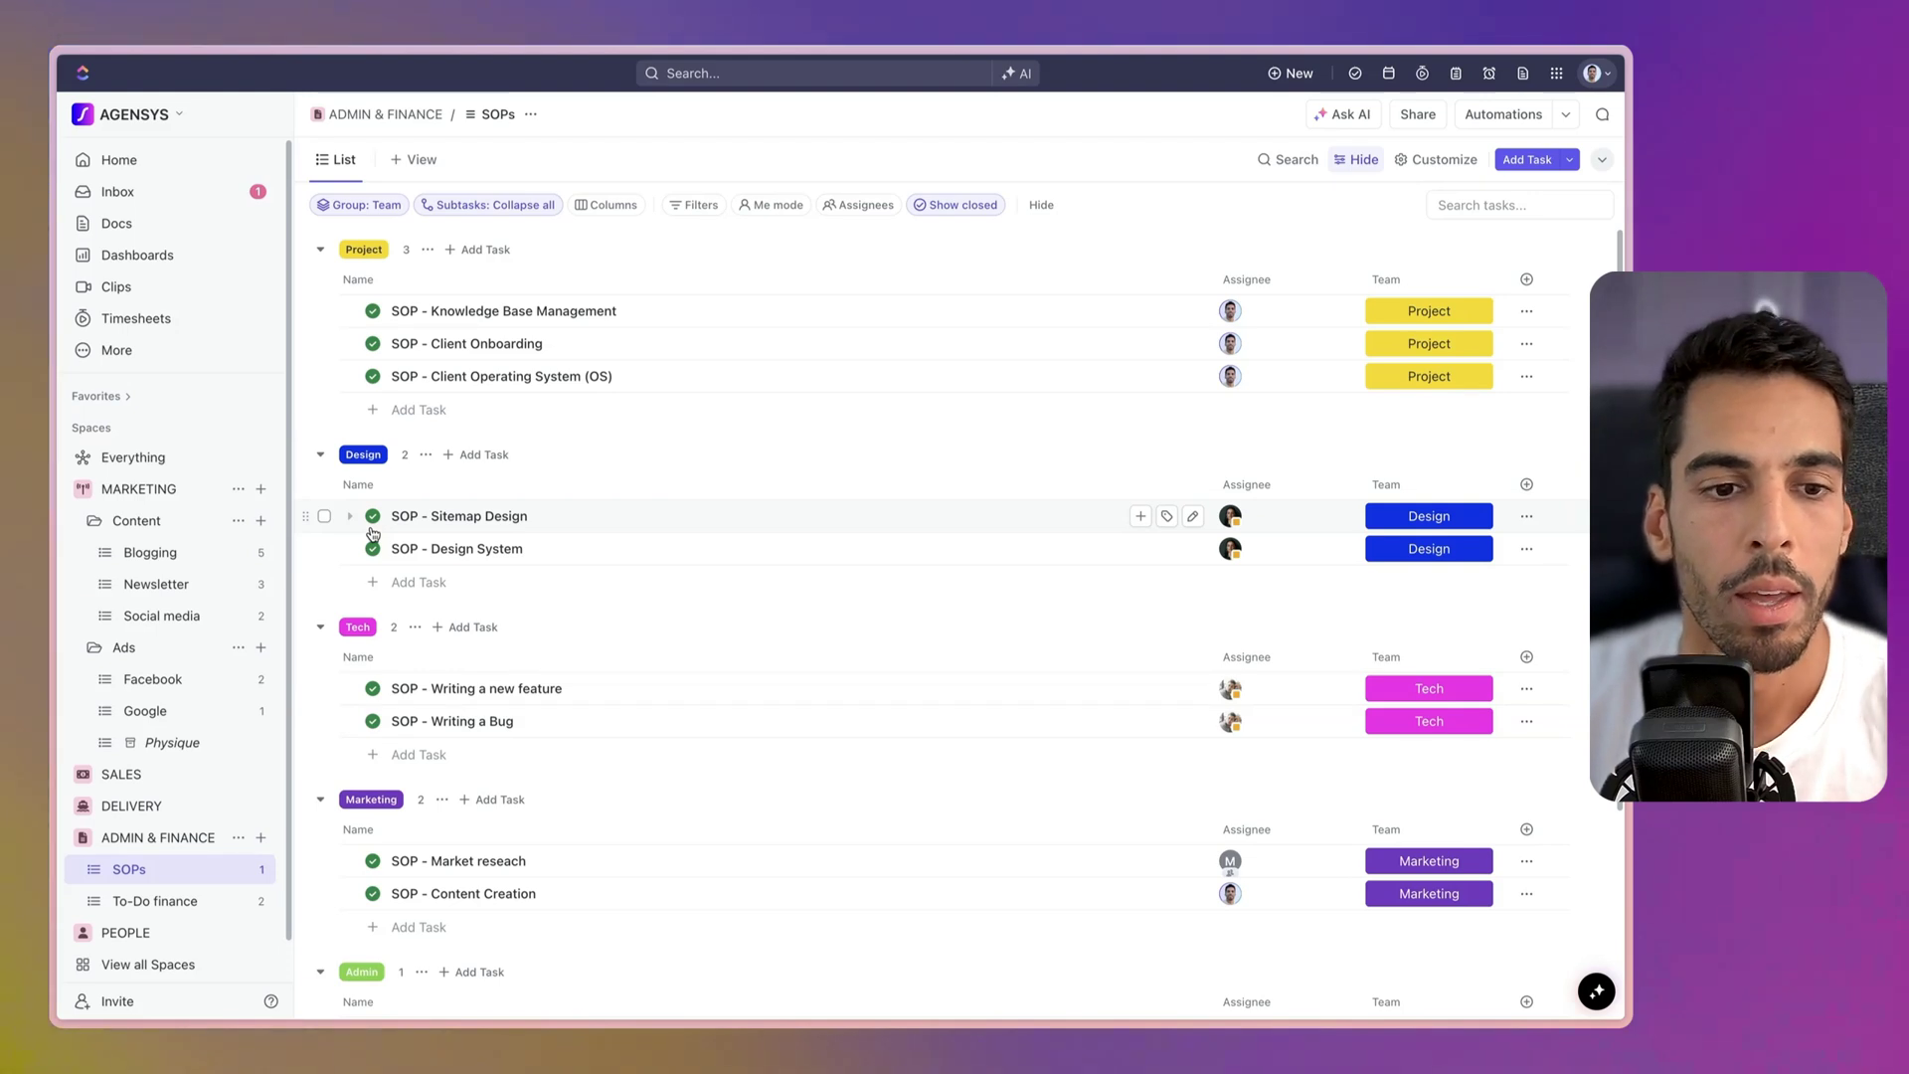
Step: Add 'SOP - Color picking' as a new Design group task and dismiss the empty extra row
left_click(418, 581)
type("SOP")
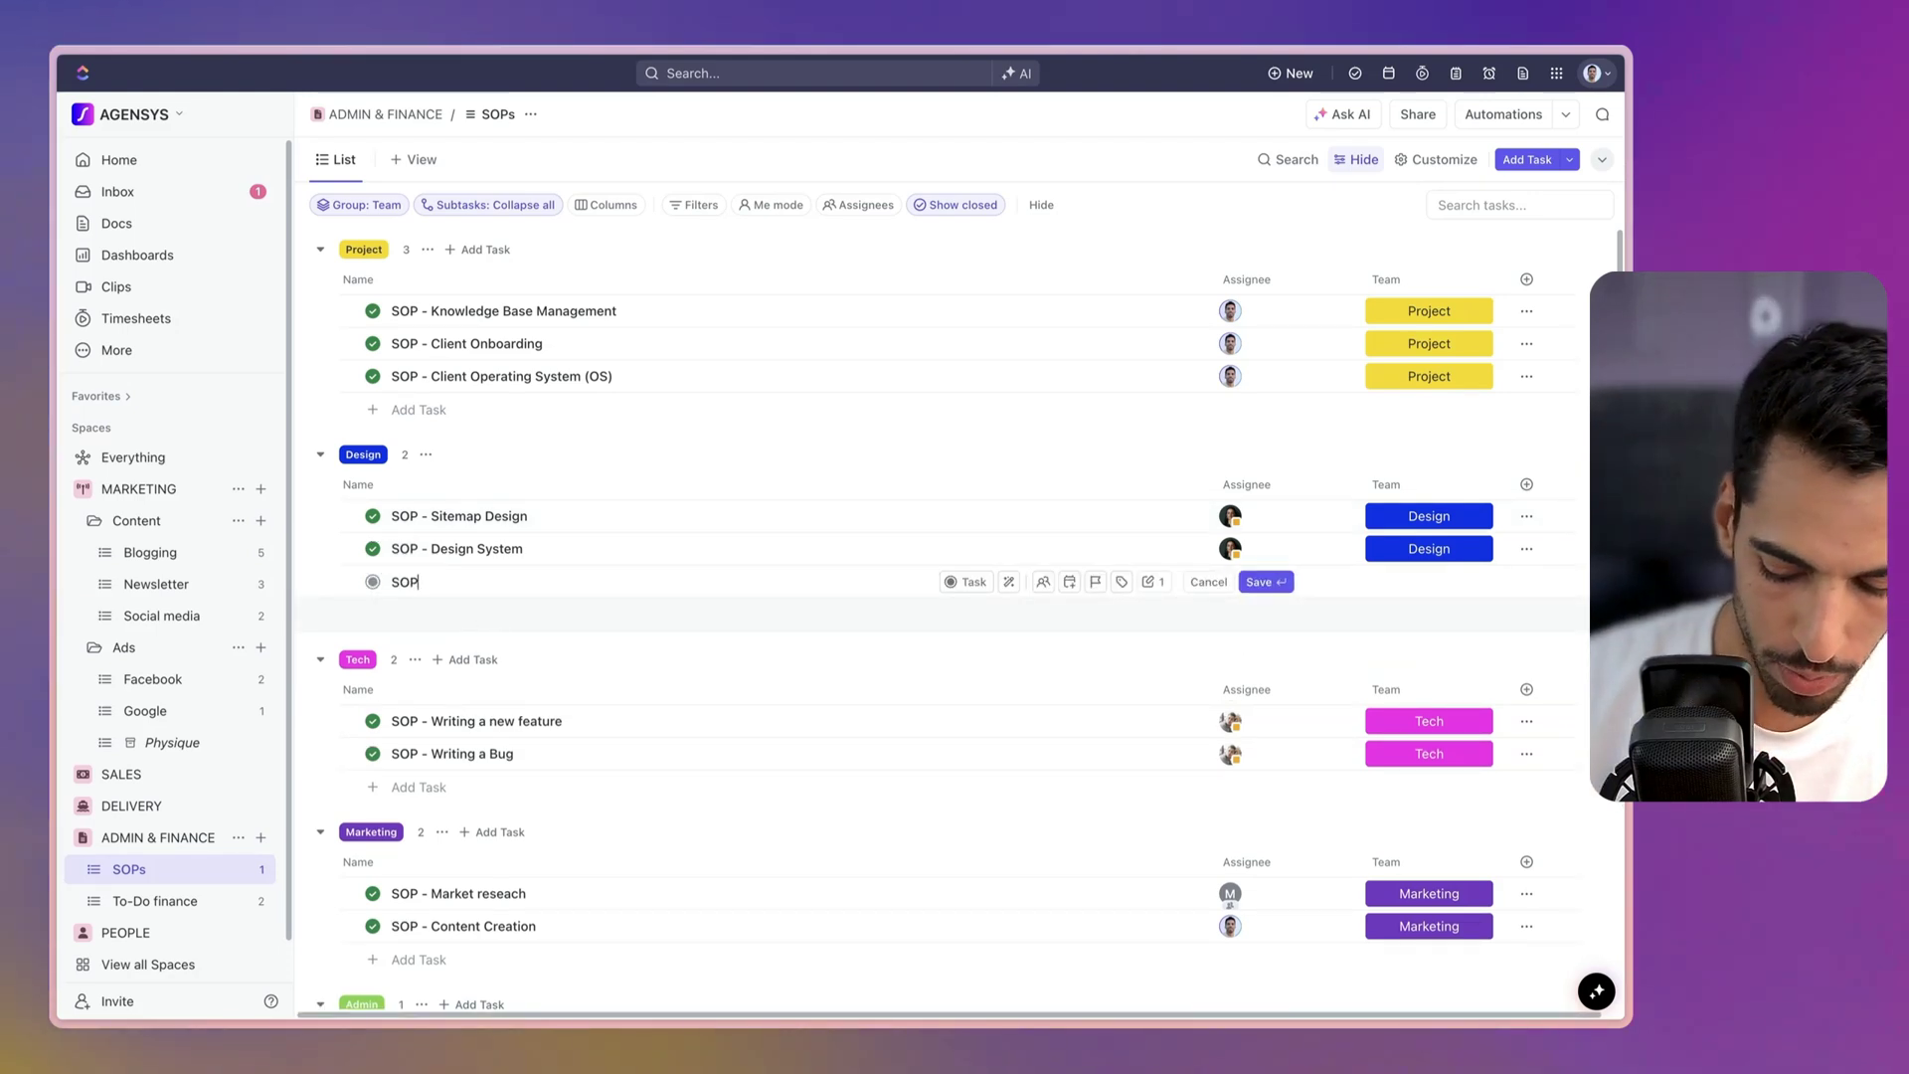
type(" - Color picking")
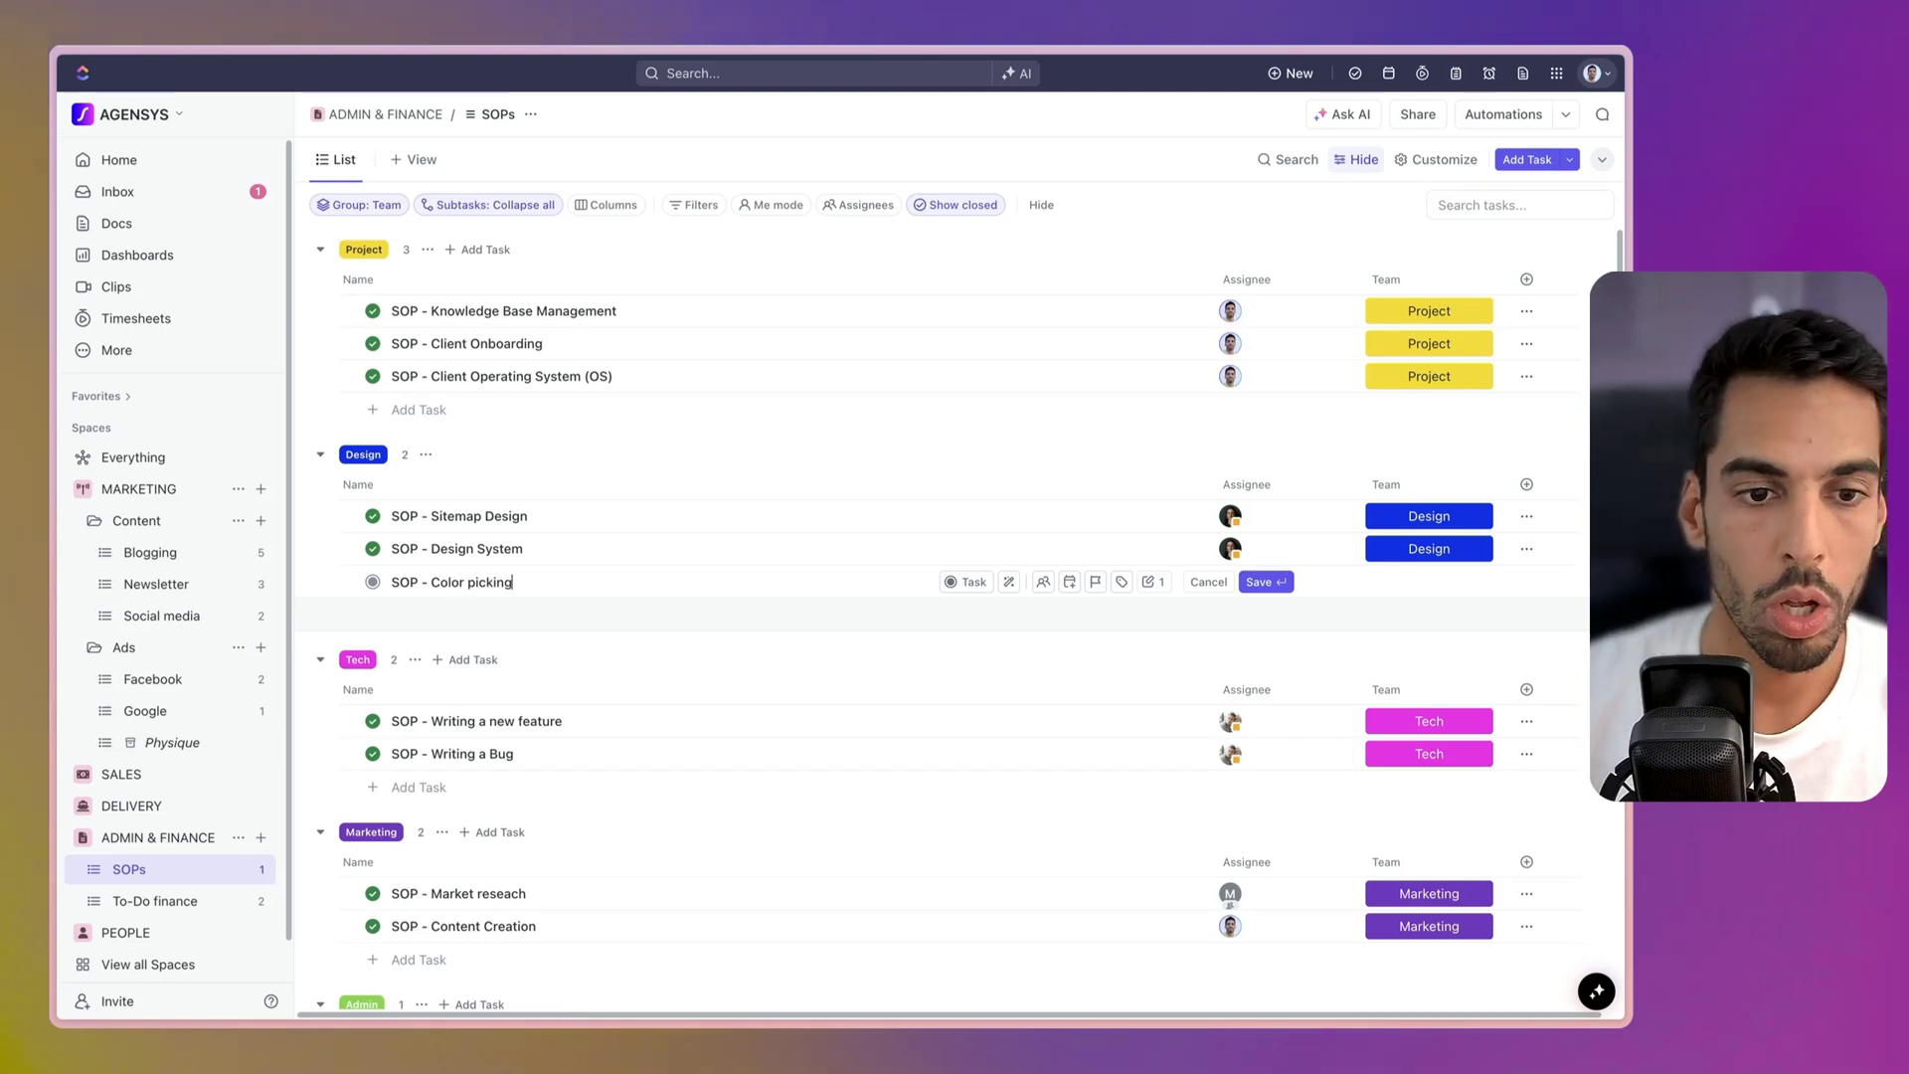
key("Return")
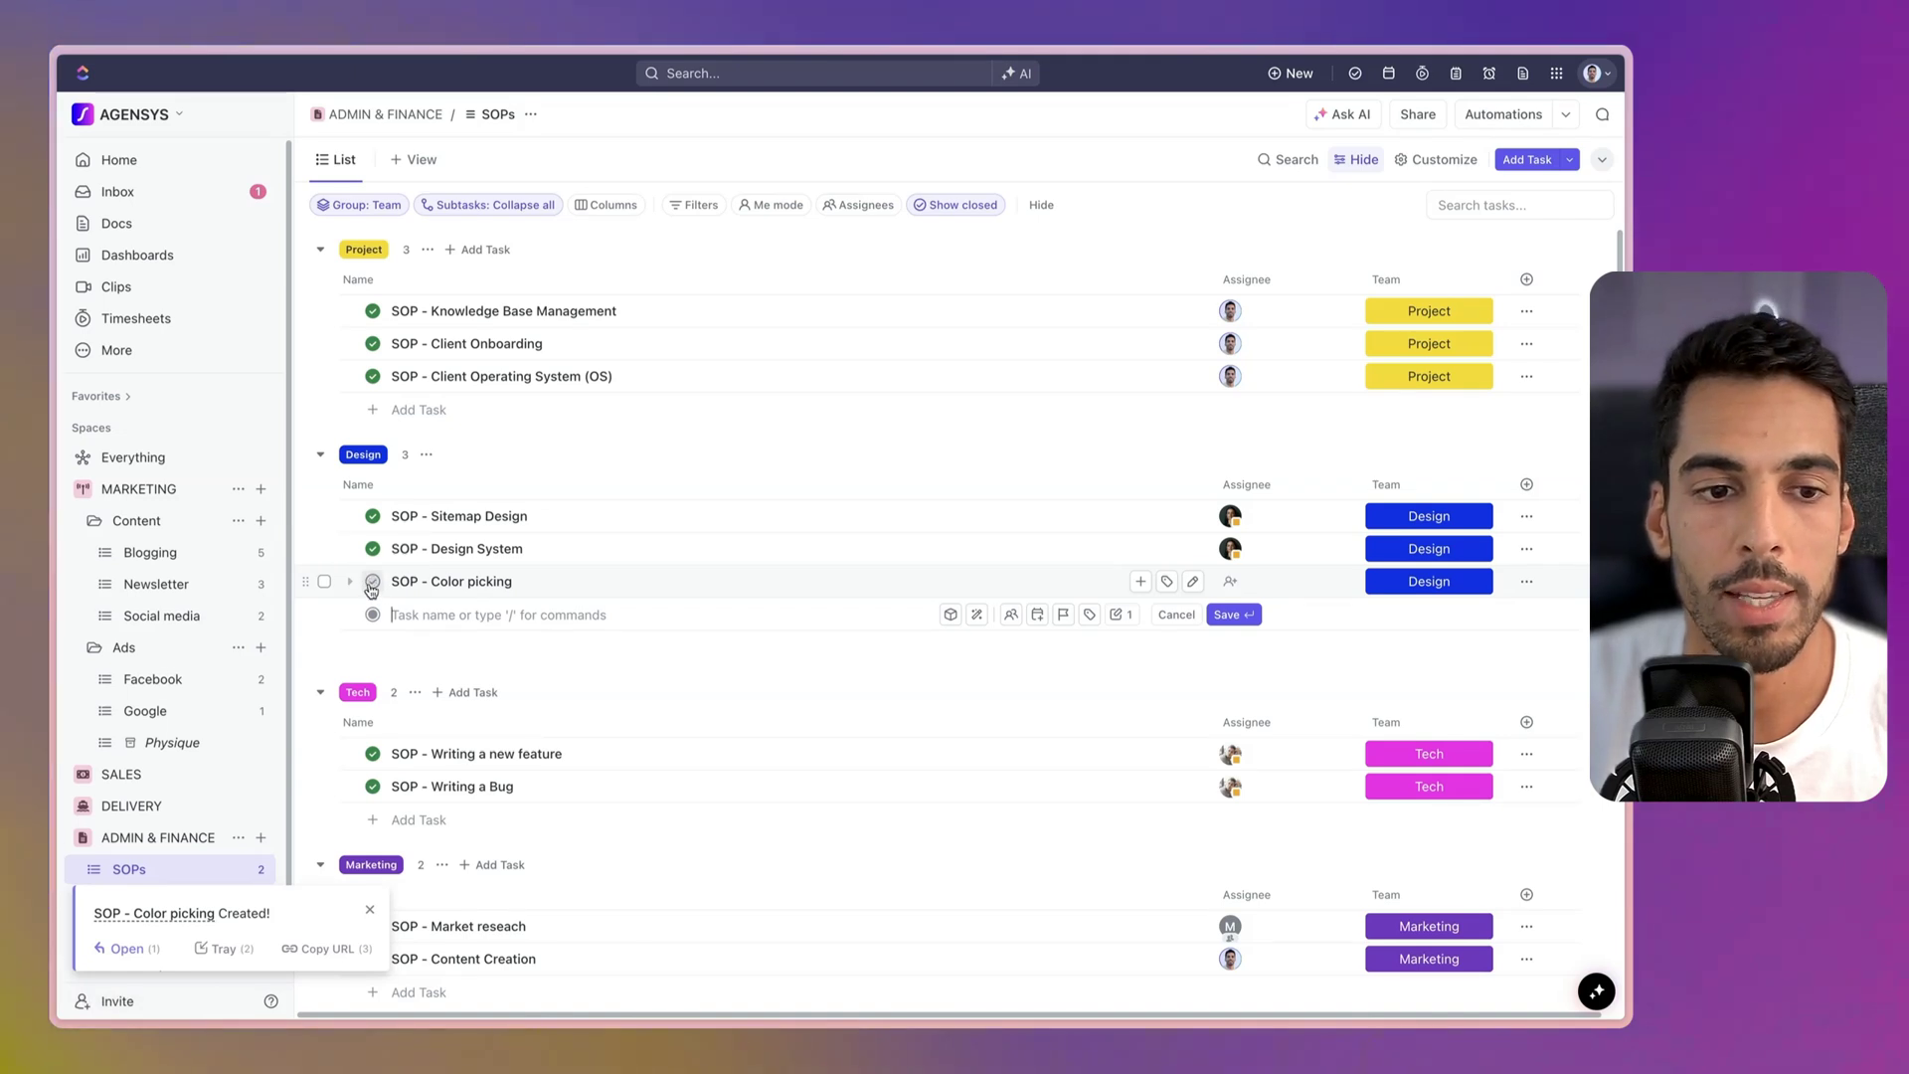
left_click(1230, 581)
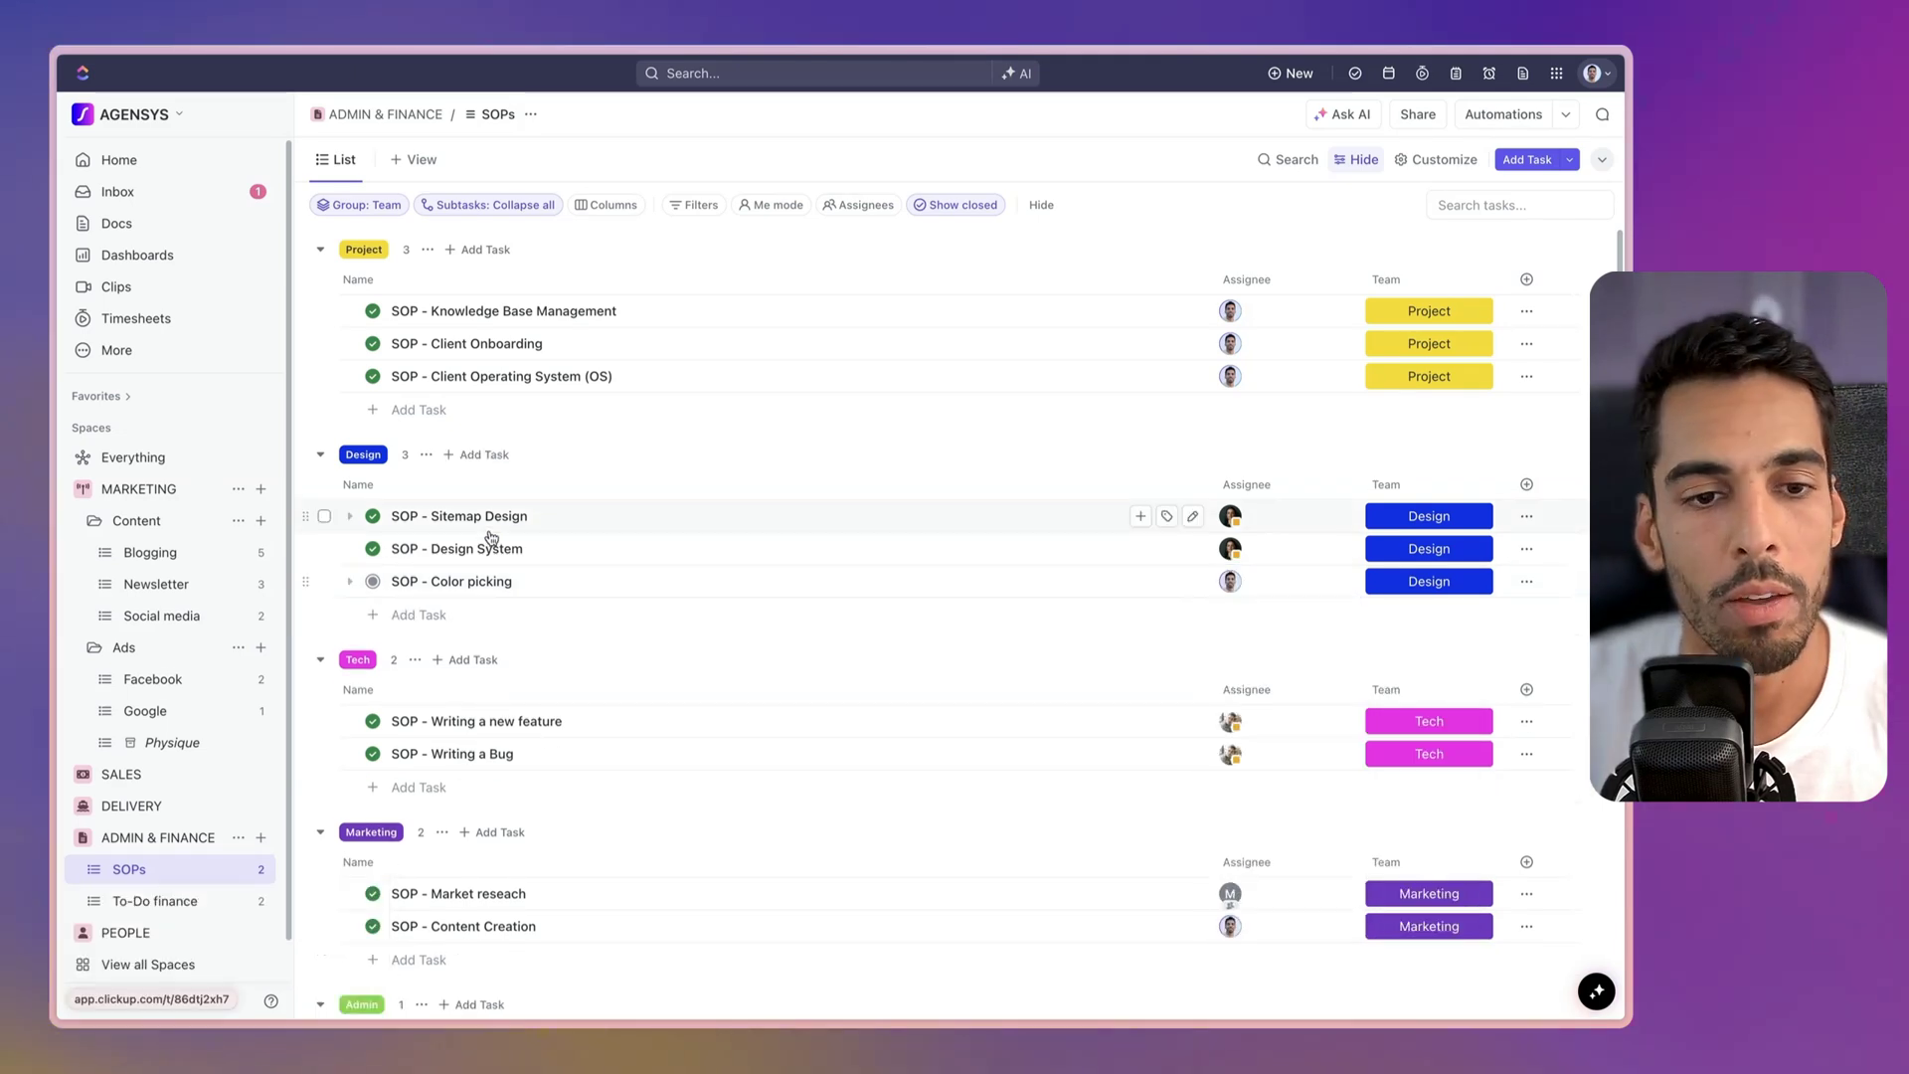
Step: Open SOP - Design System, start a '1 yeatr' reminder, cancel it, and close the task
left_click(492, 548)
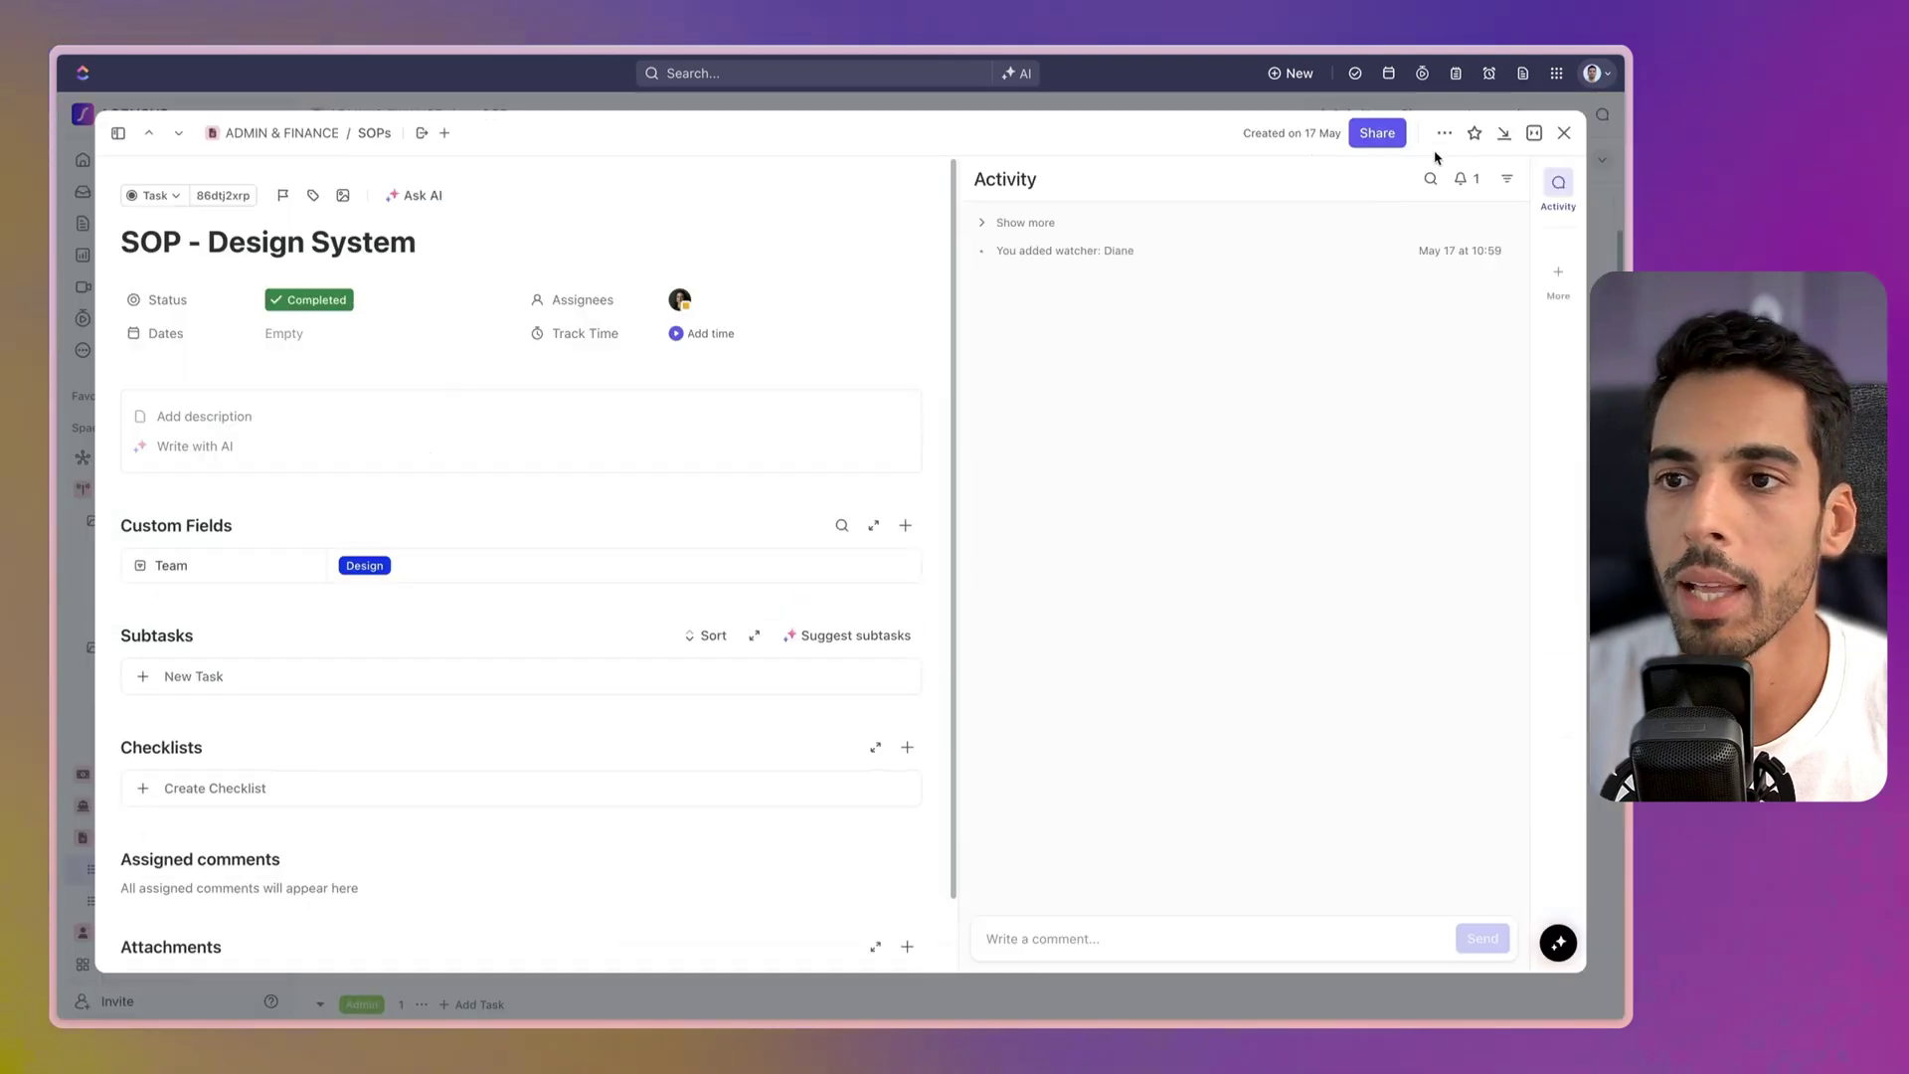
left_click(1444, 133)
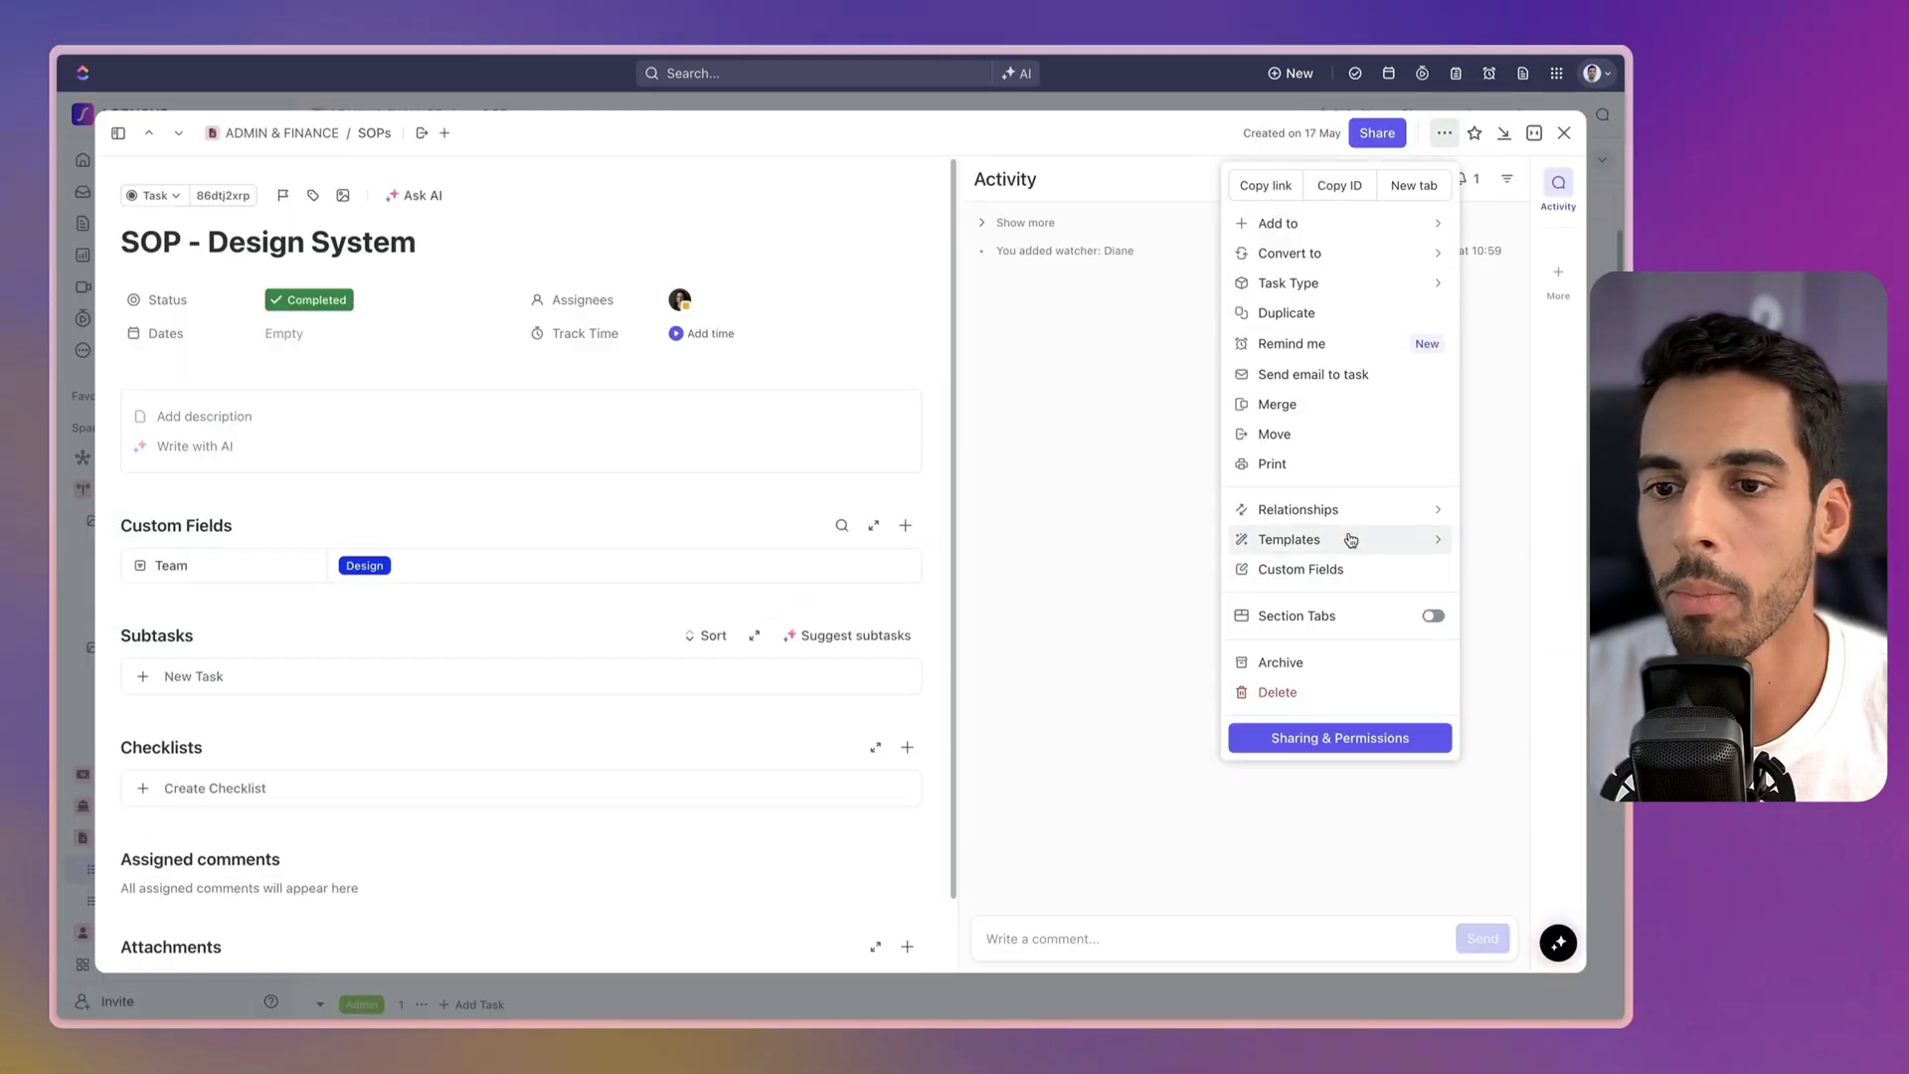
left_click(1303, 343)
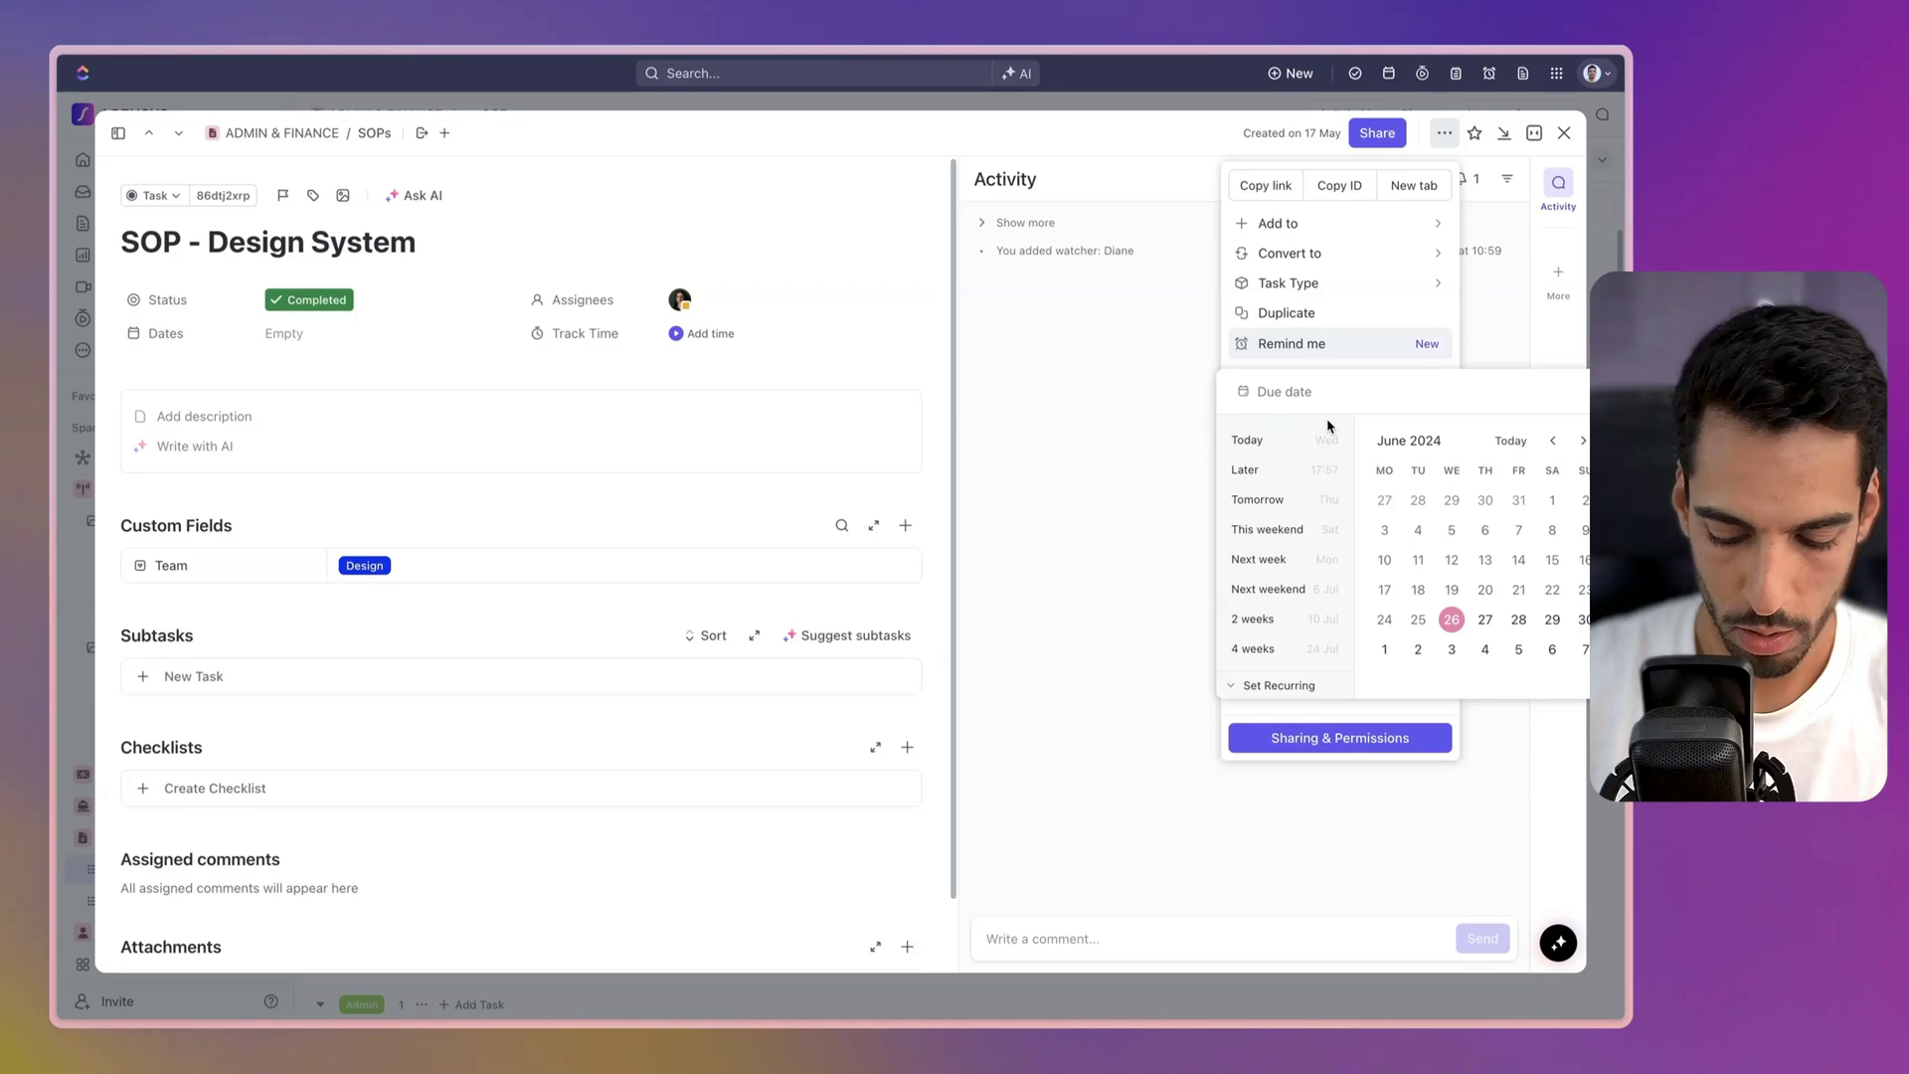
type("1 yeatr")
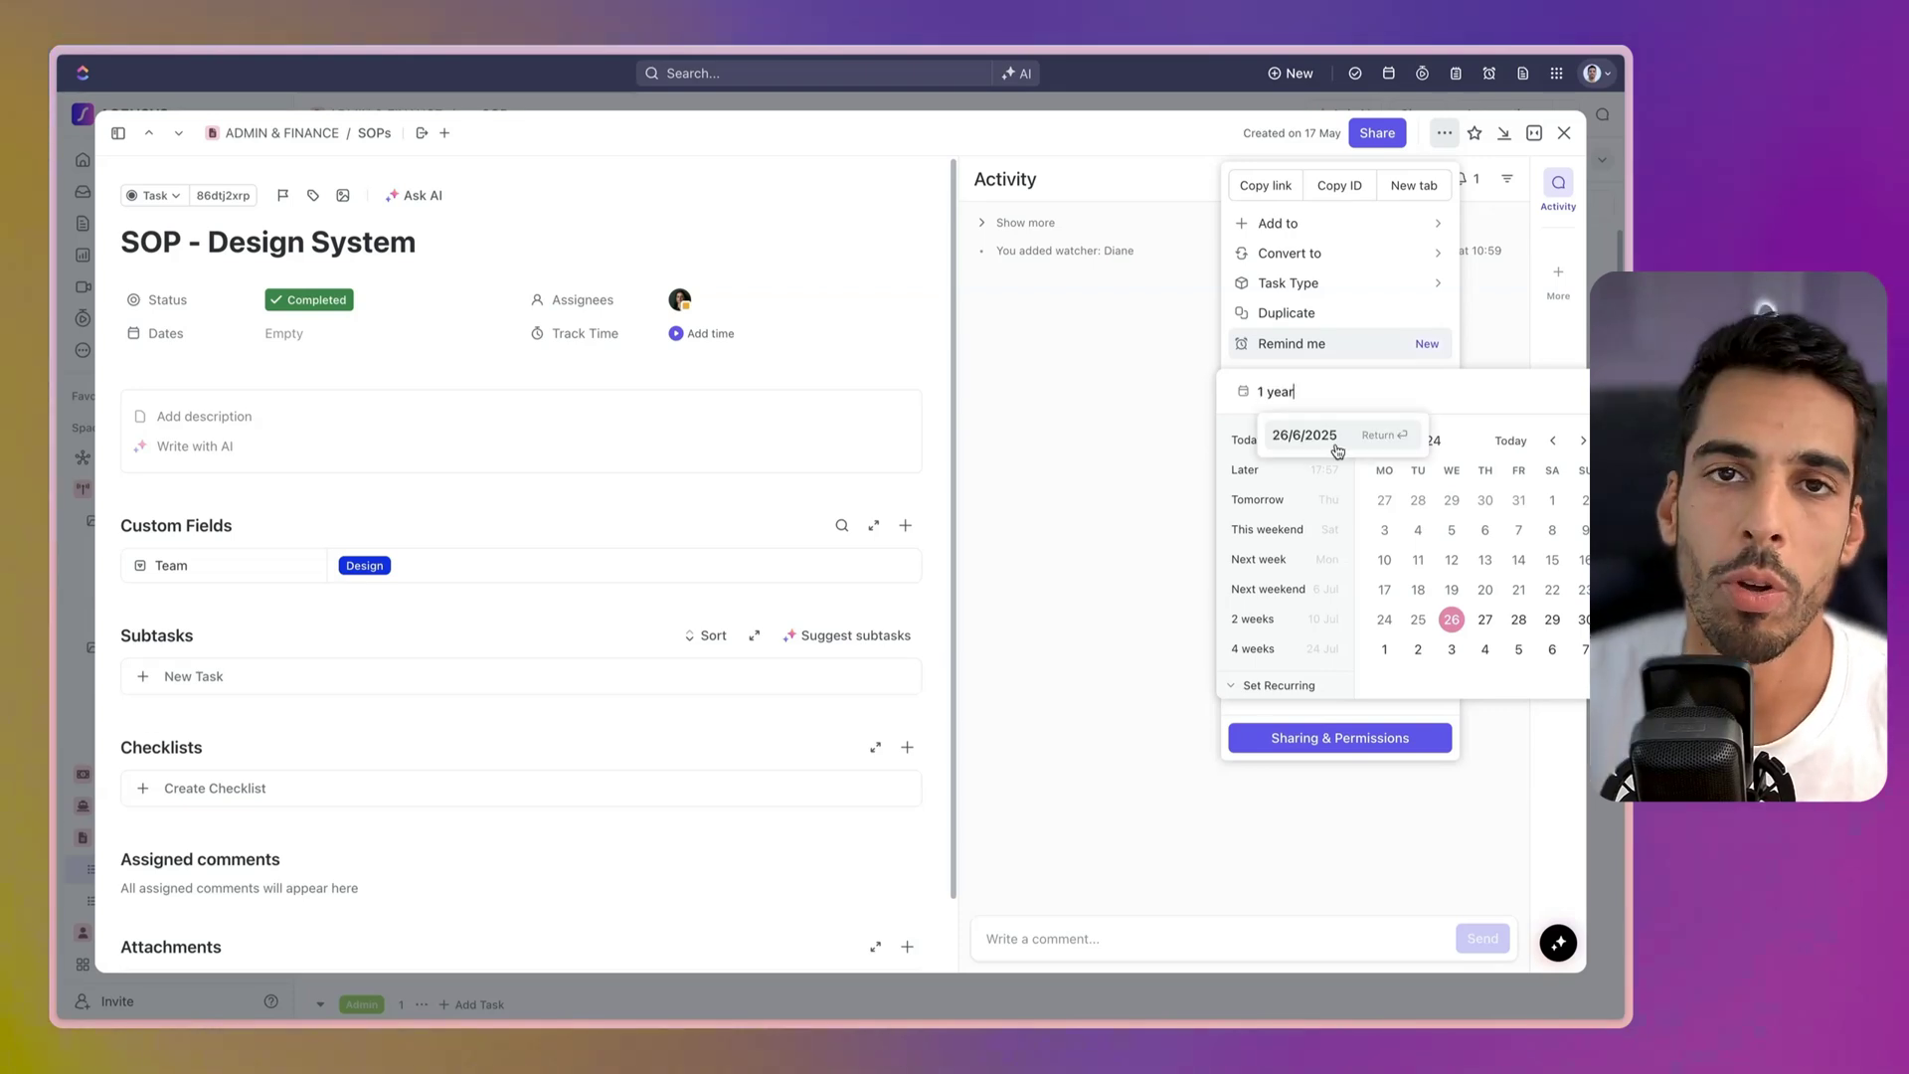
key("Escape")
key("Escape")
key("Escape")
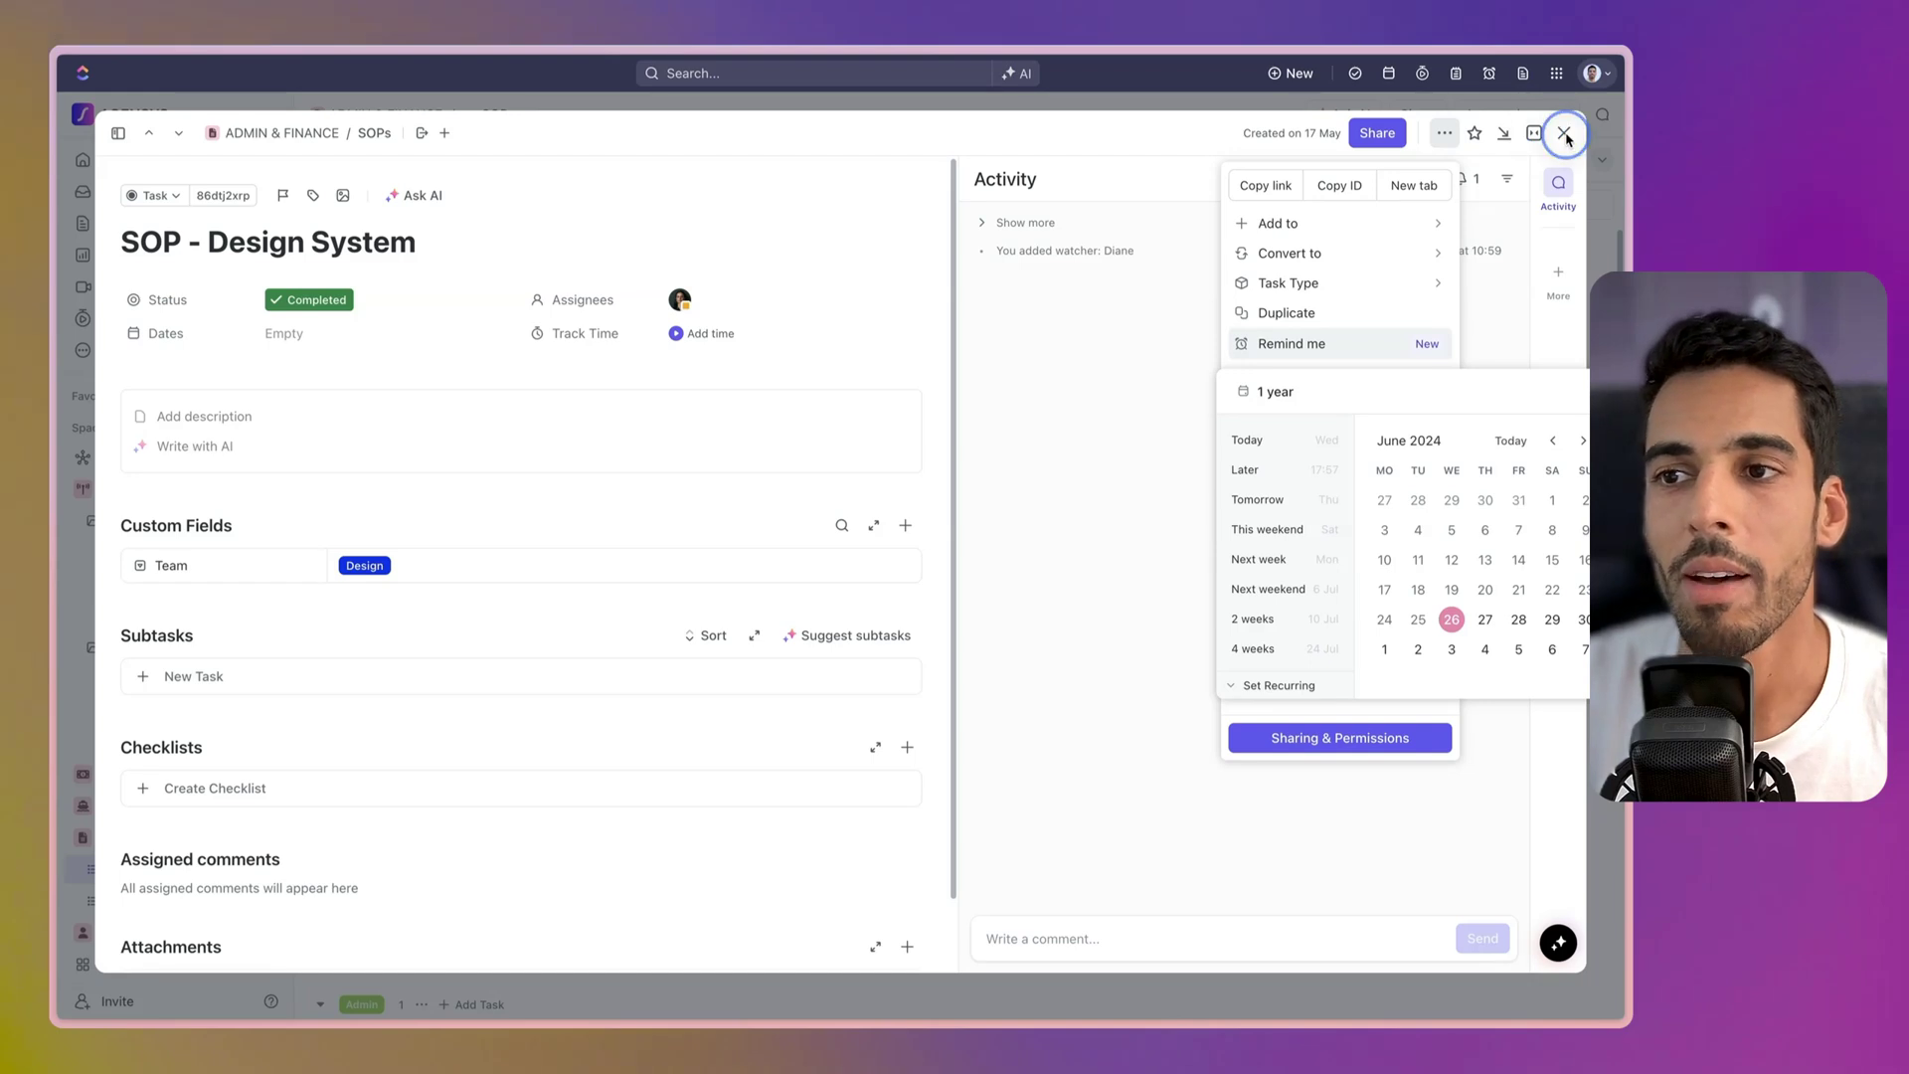
left_click(1565, 136)
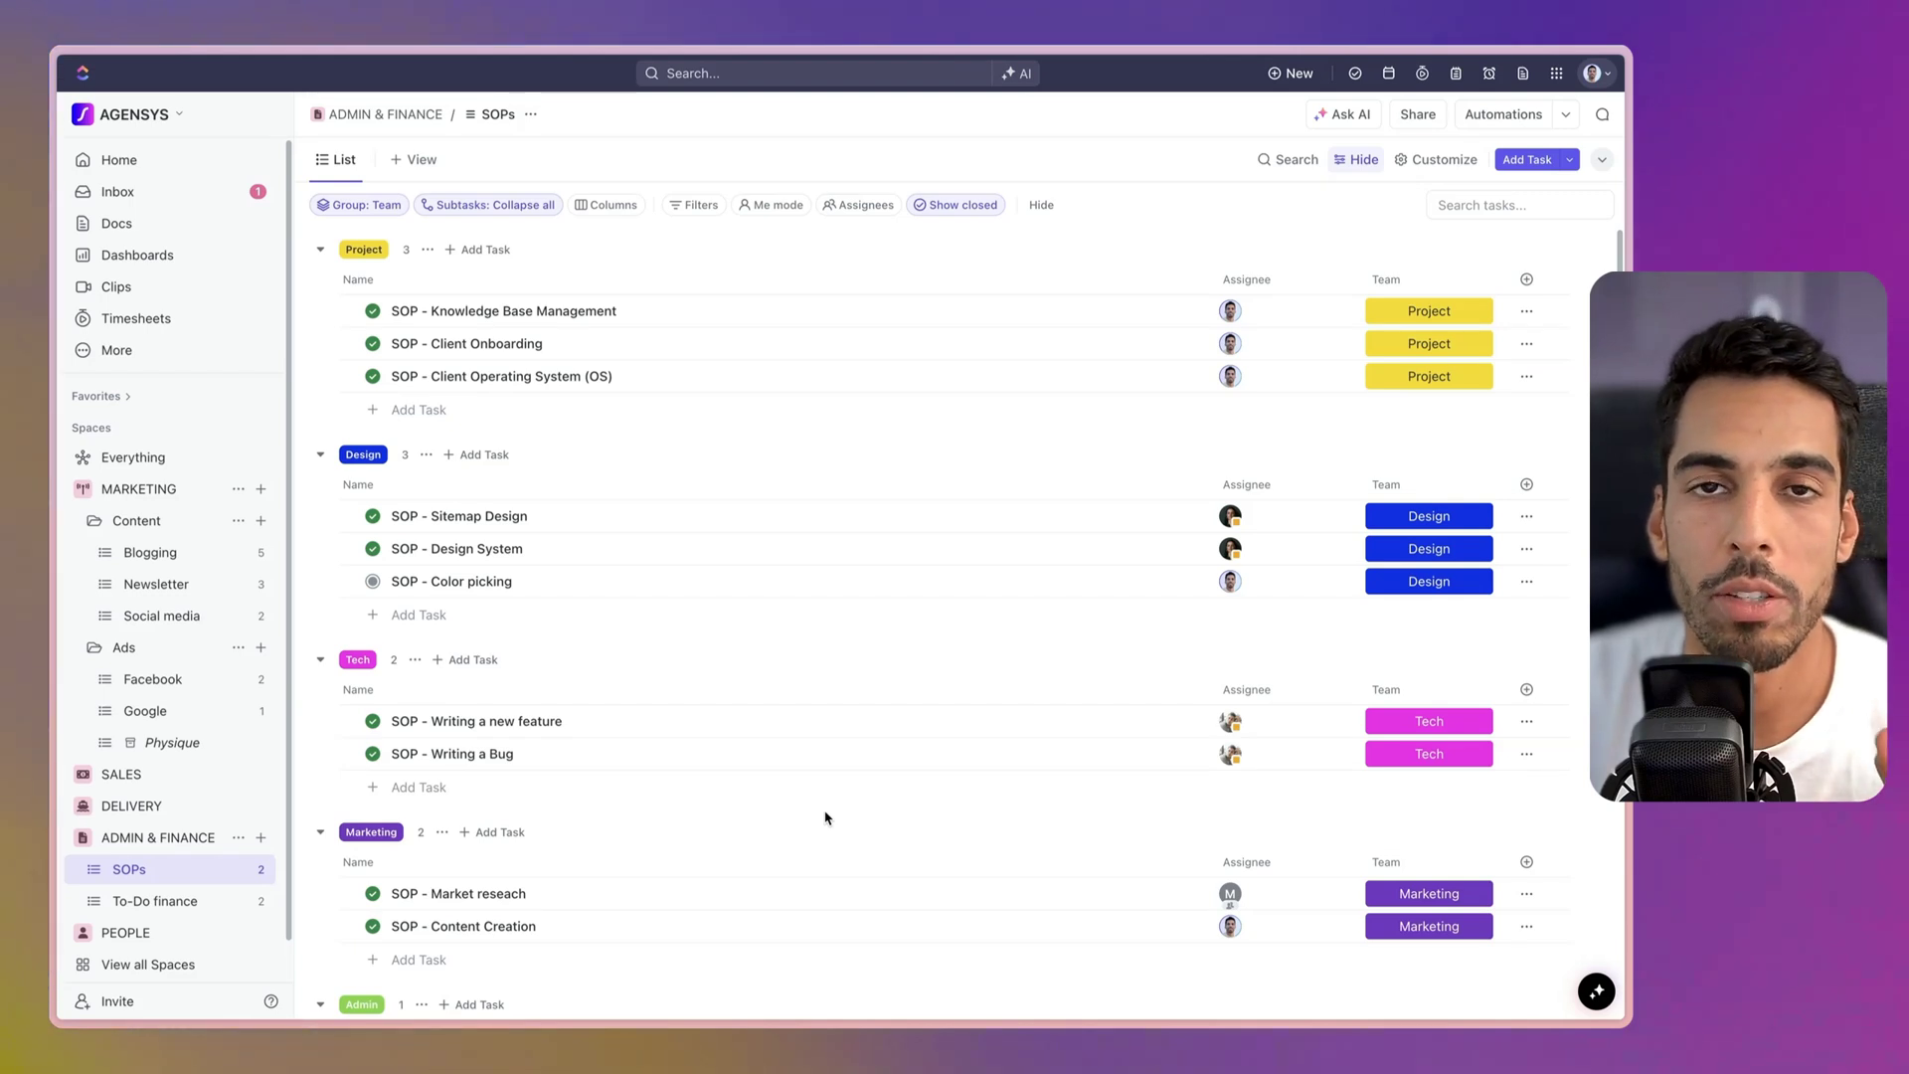
Step: Change one member's permission on SOP - Writing a Bug from Full to Comment
scroll(715, 630, "down", 1)
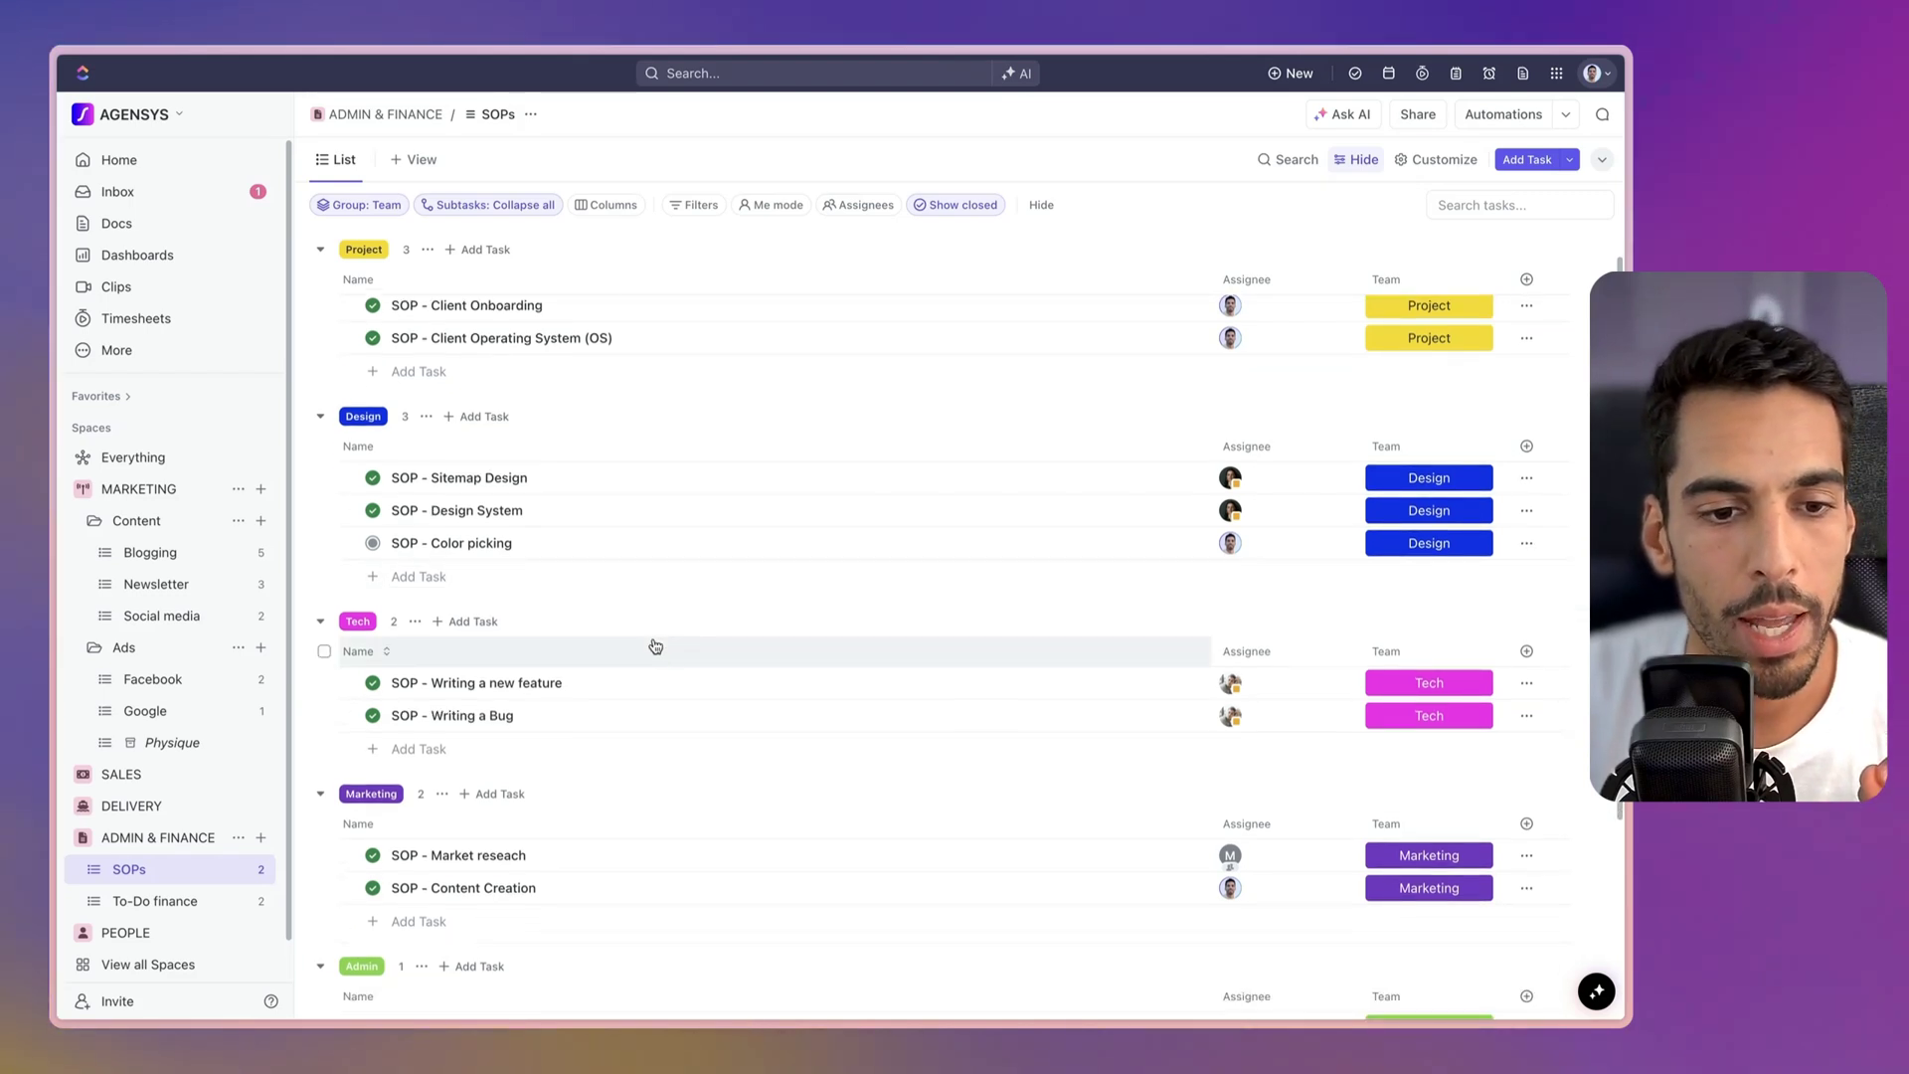
right_click(487, 717)
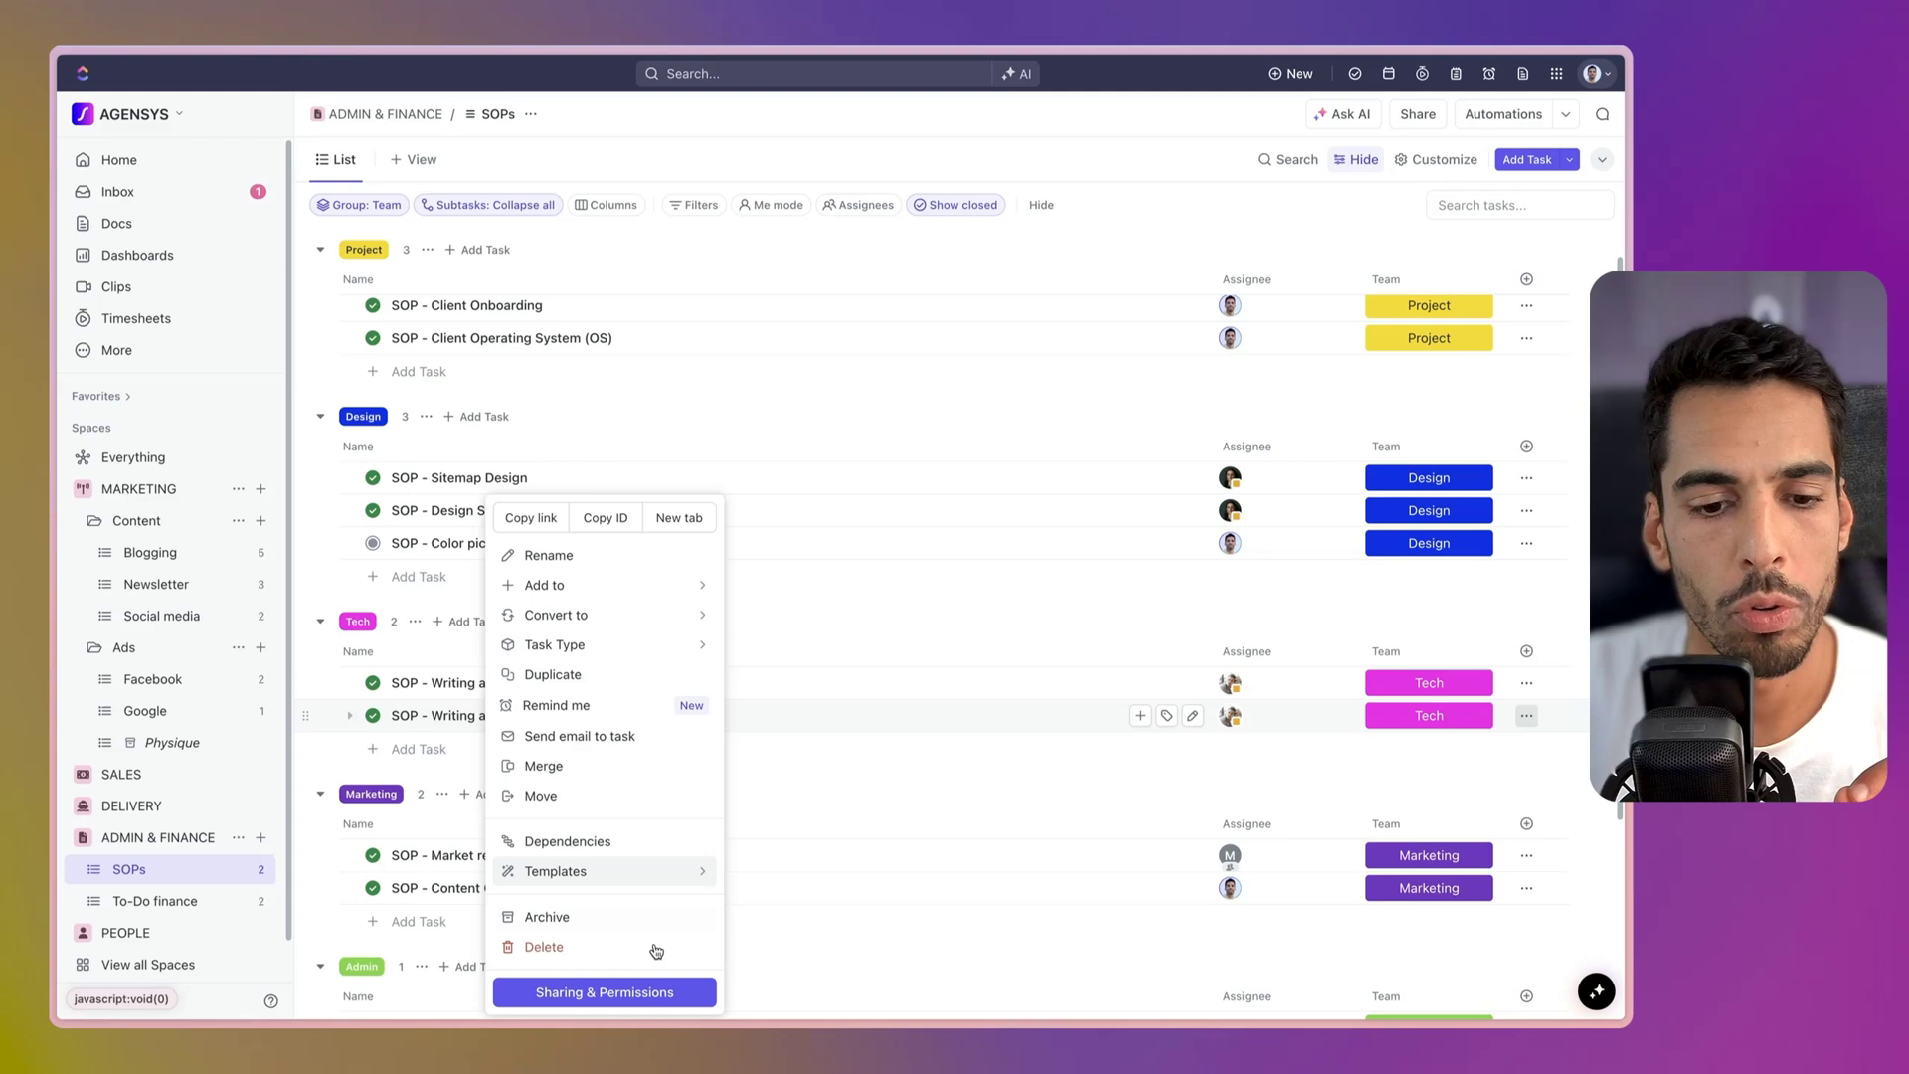
left_click(637, 992)
left_click(839, 258)
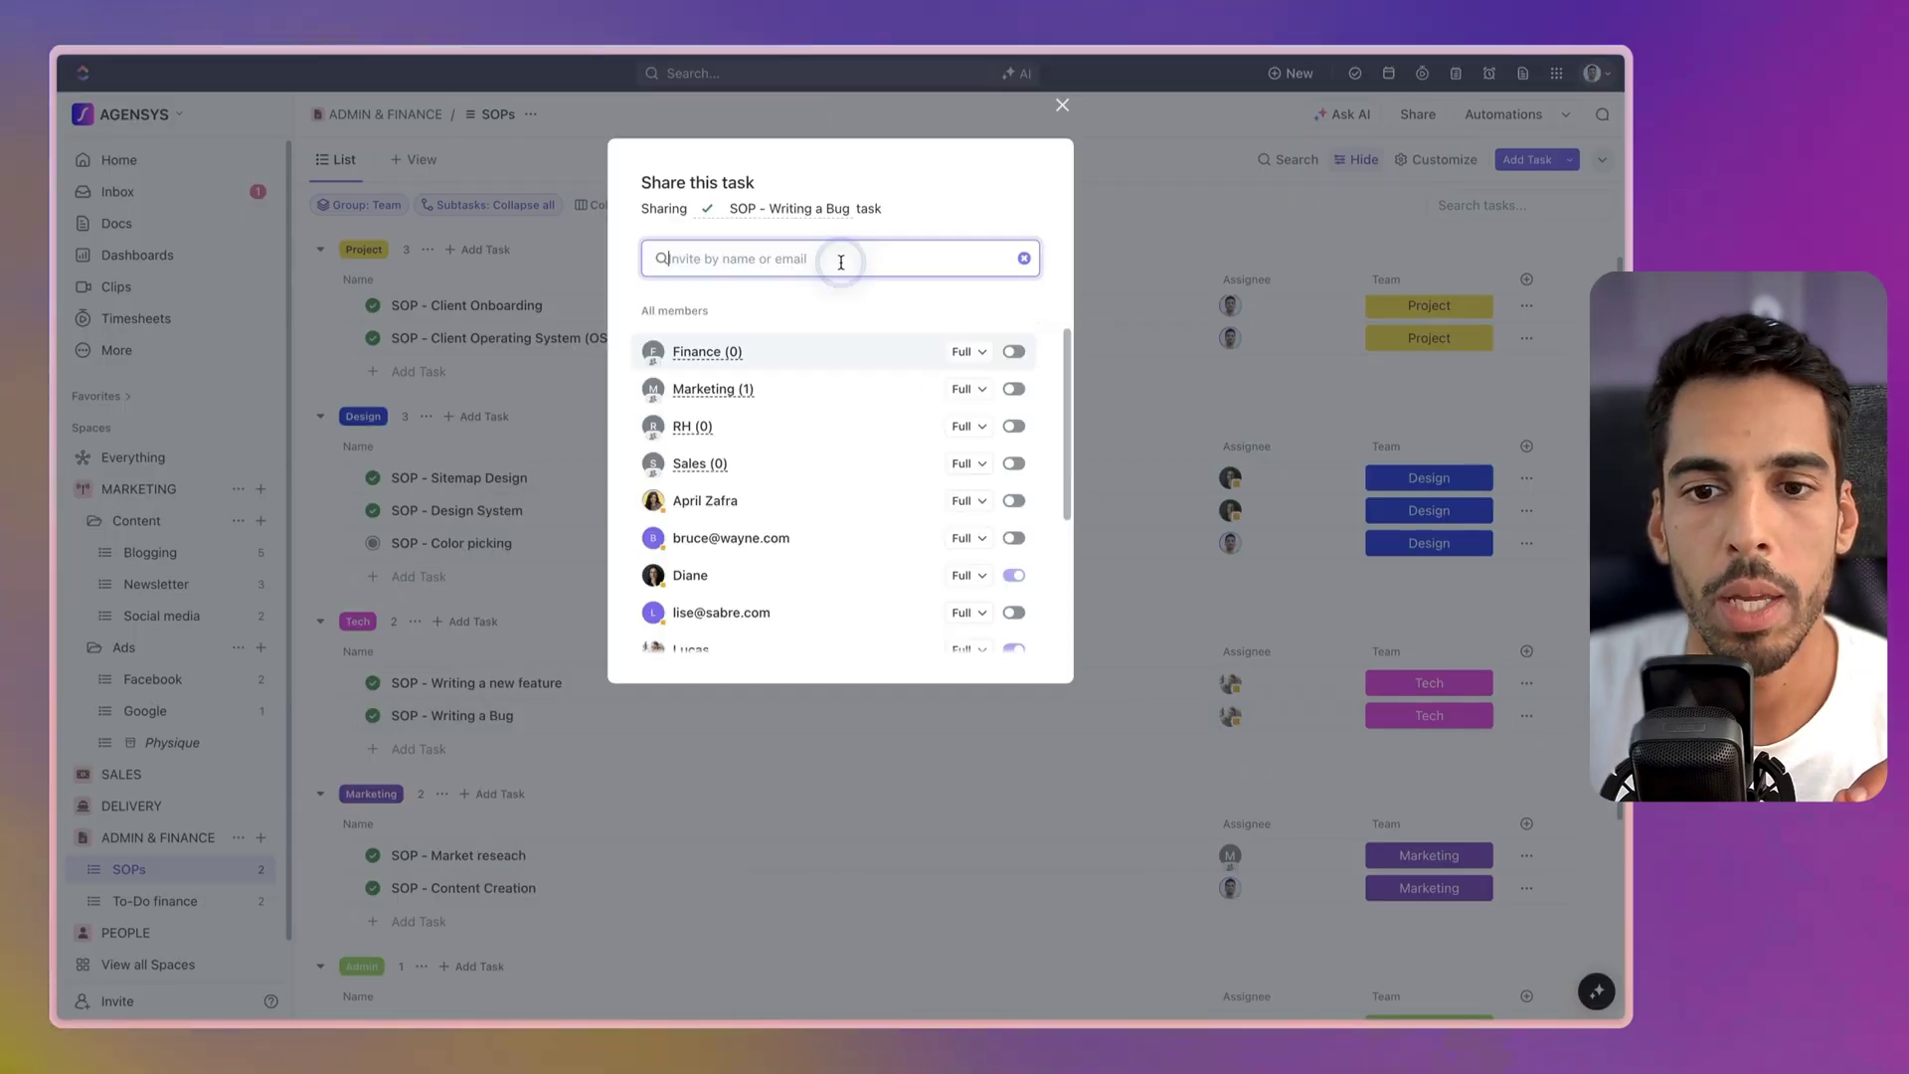
scroll(875, 567, "down", 5)
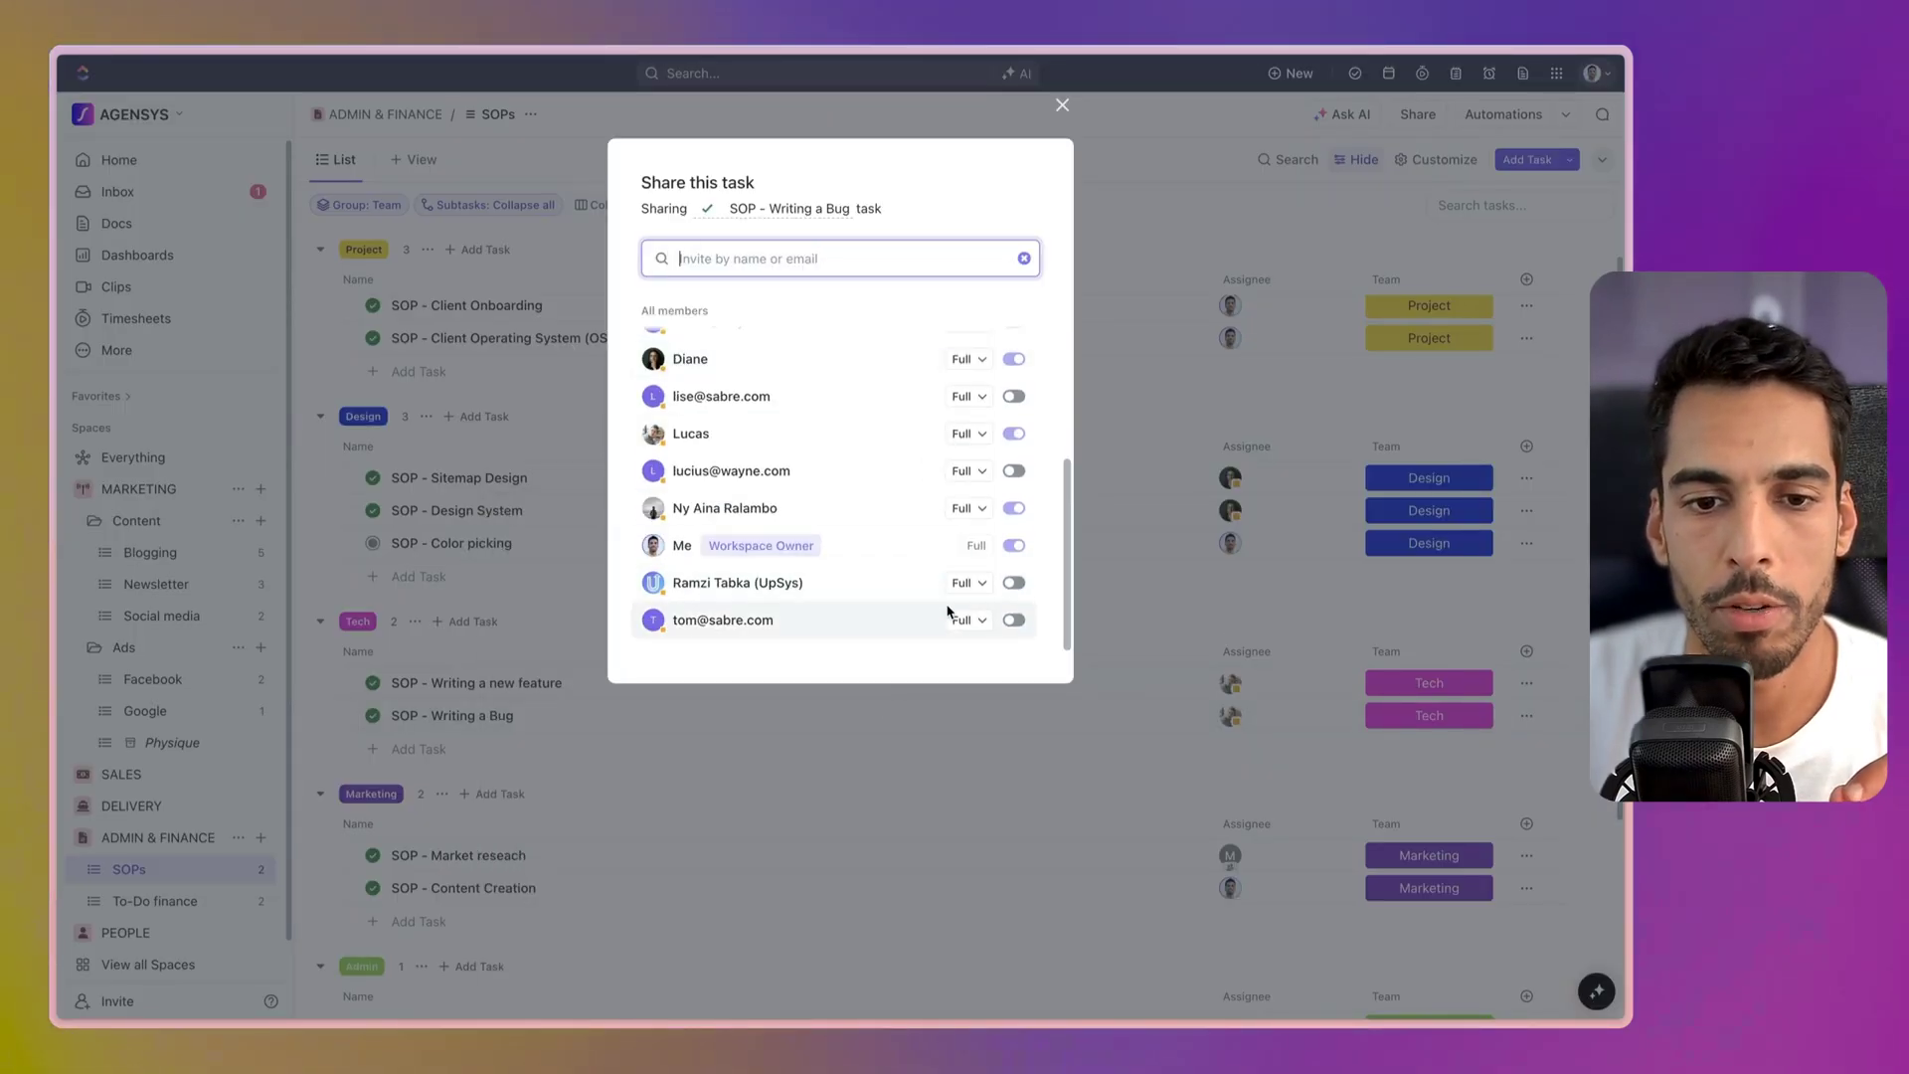
left_click(962, 620)
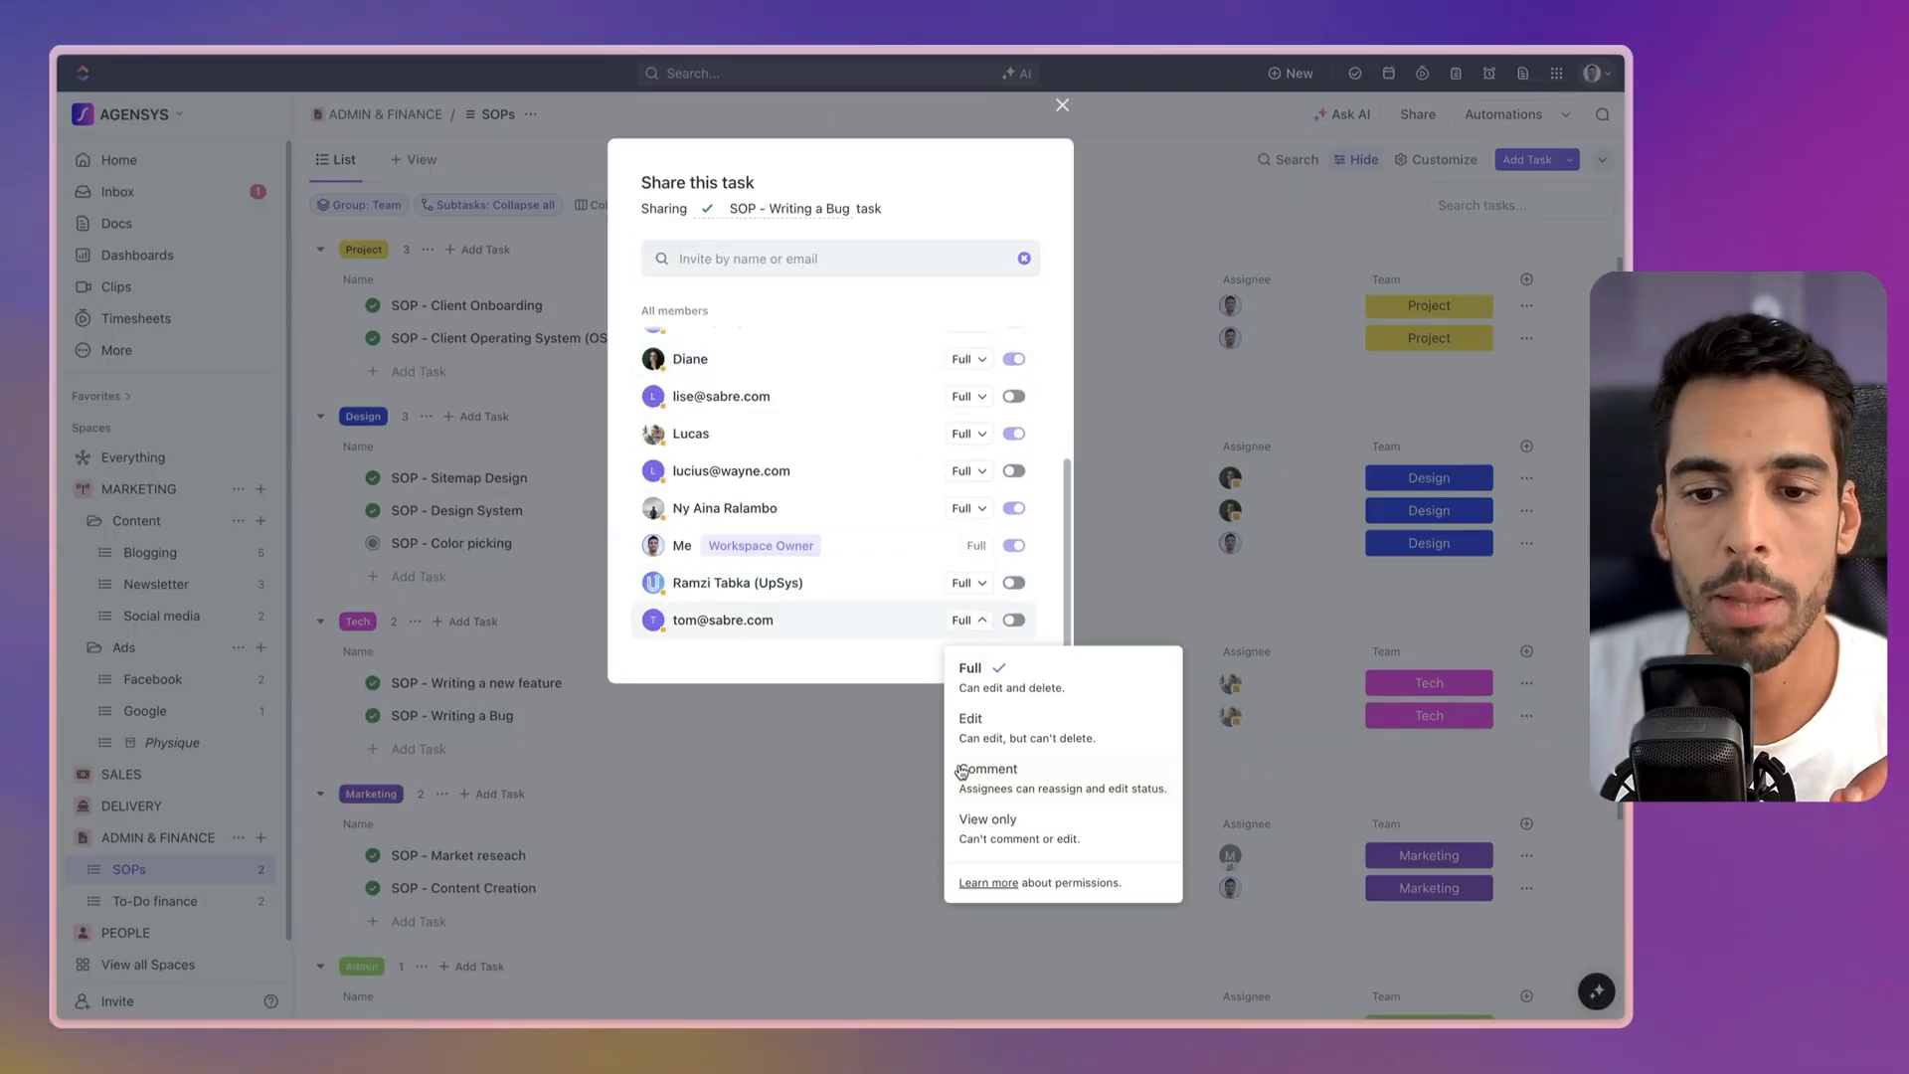
left_click(1010, 777)
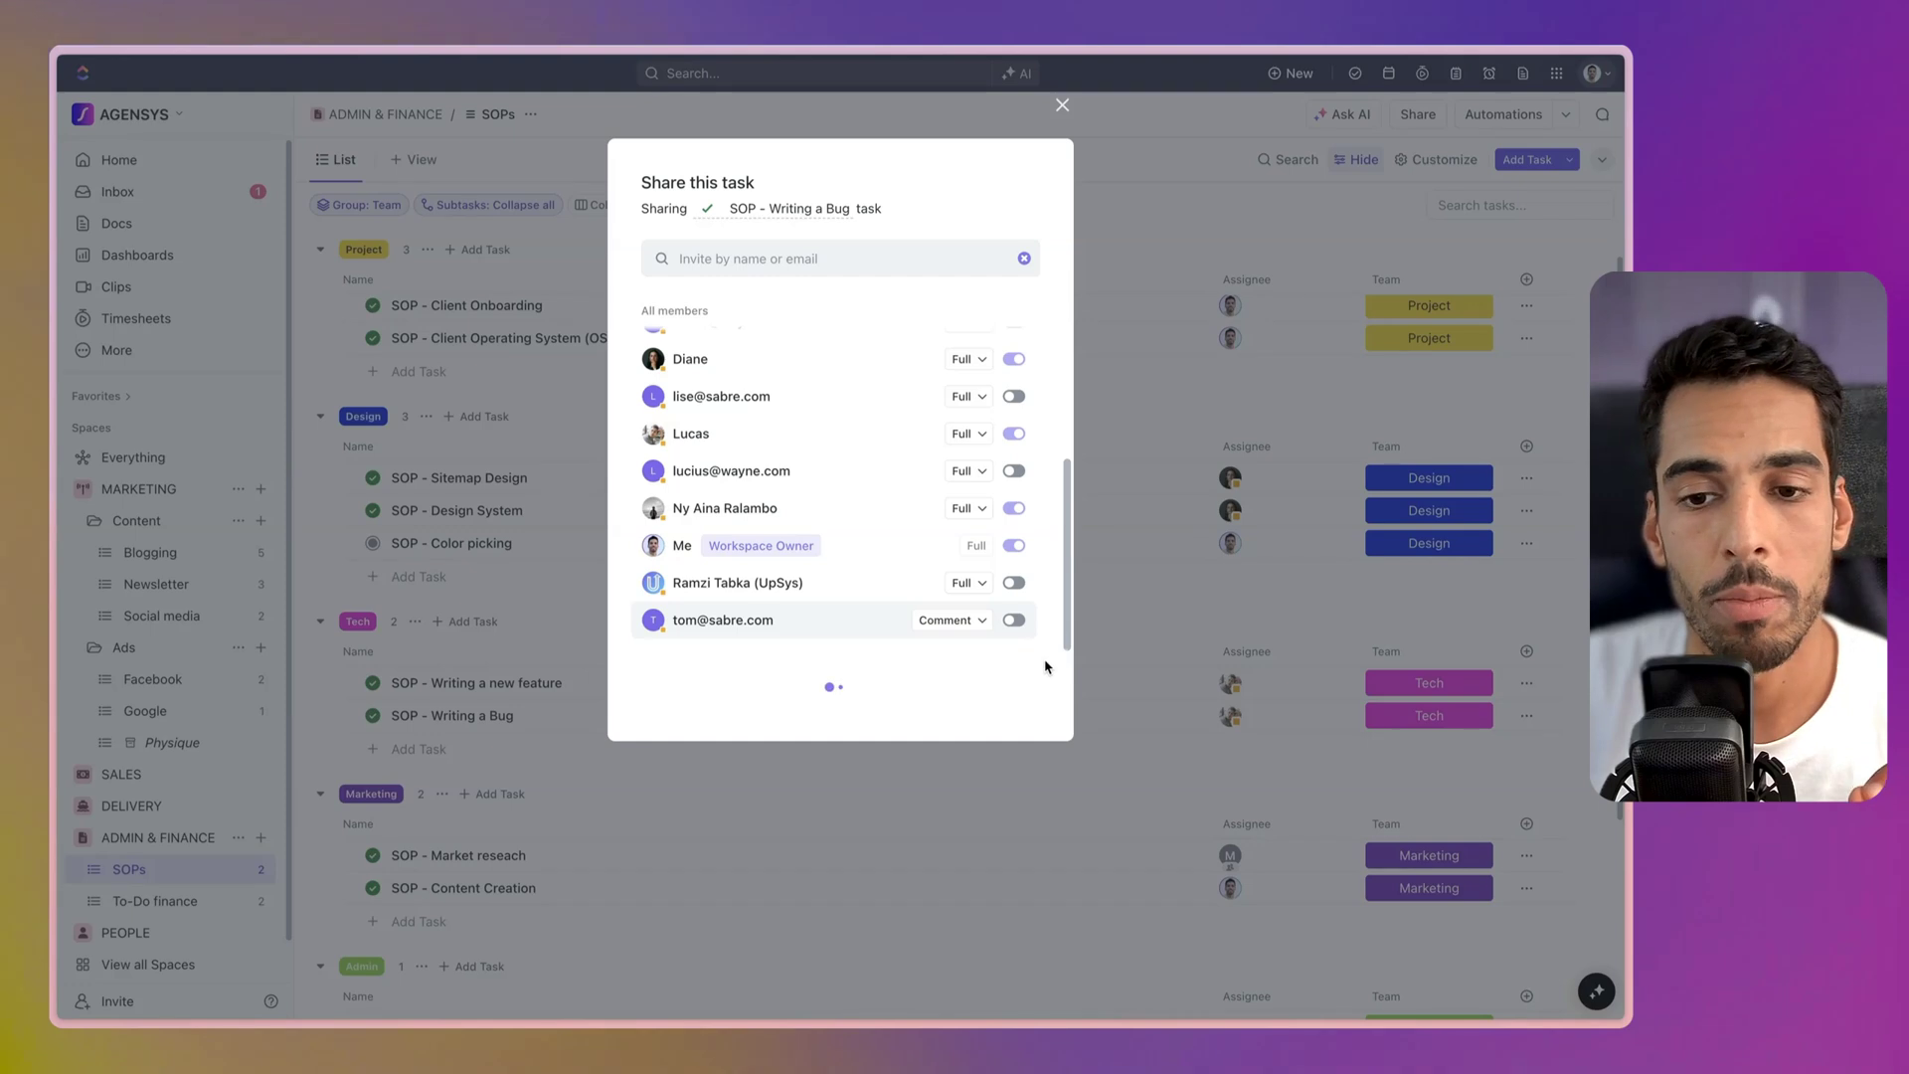
left_click(1064, 106)
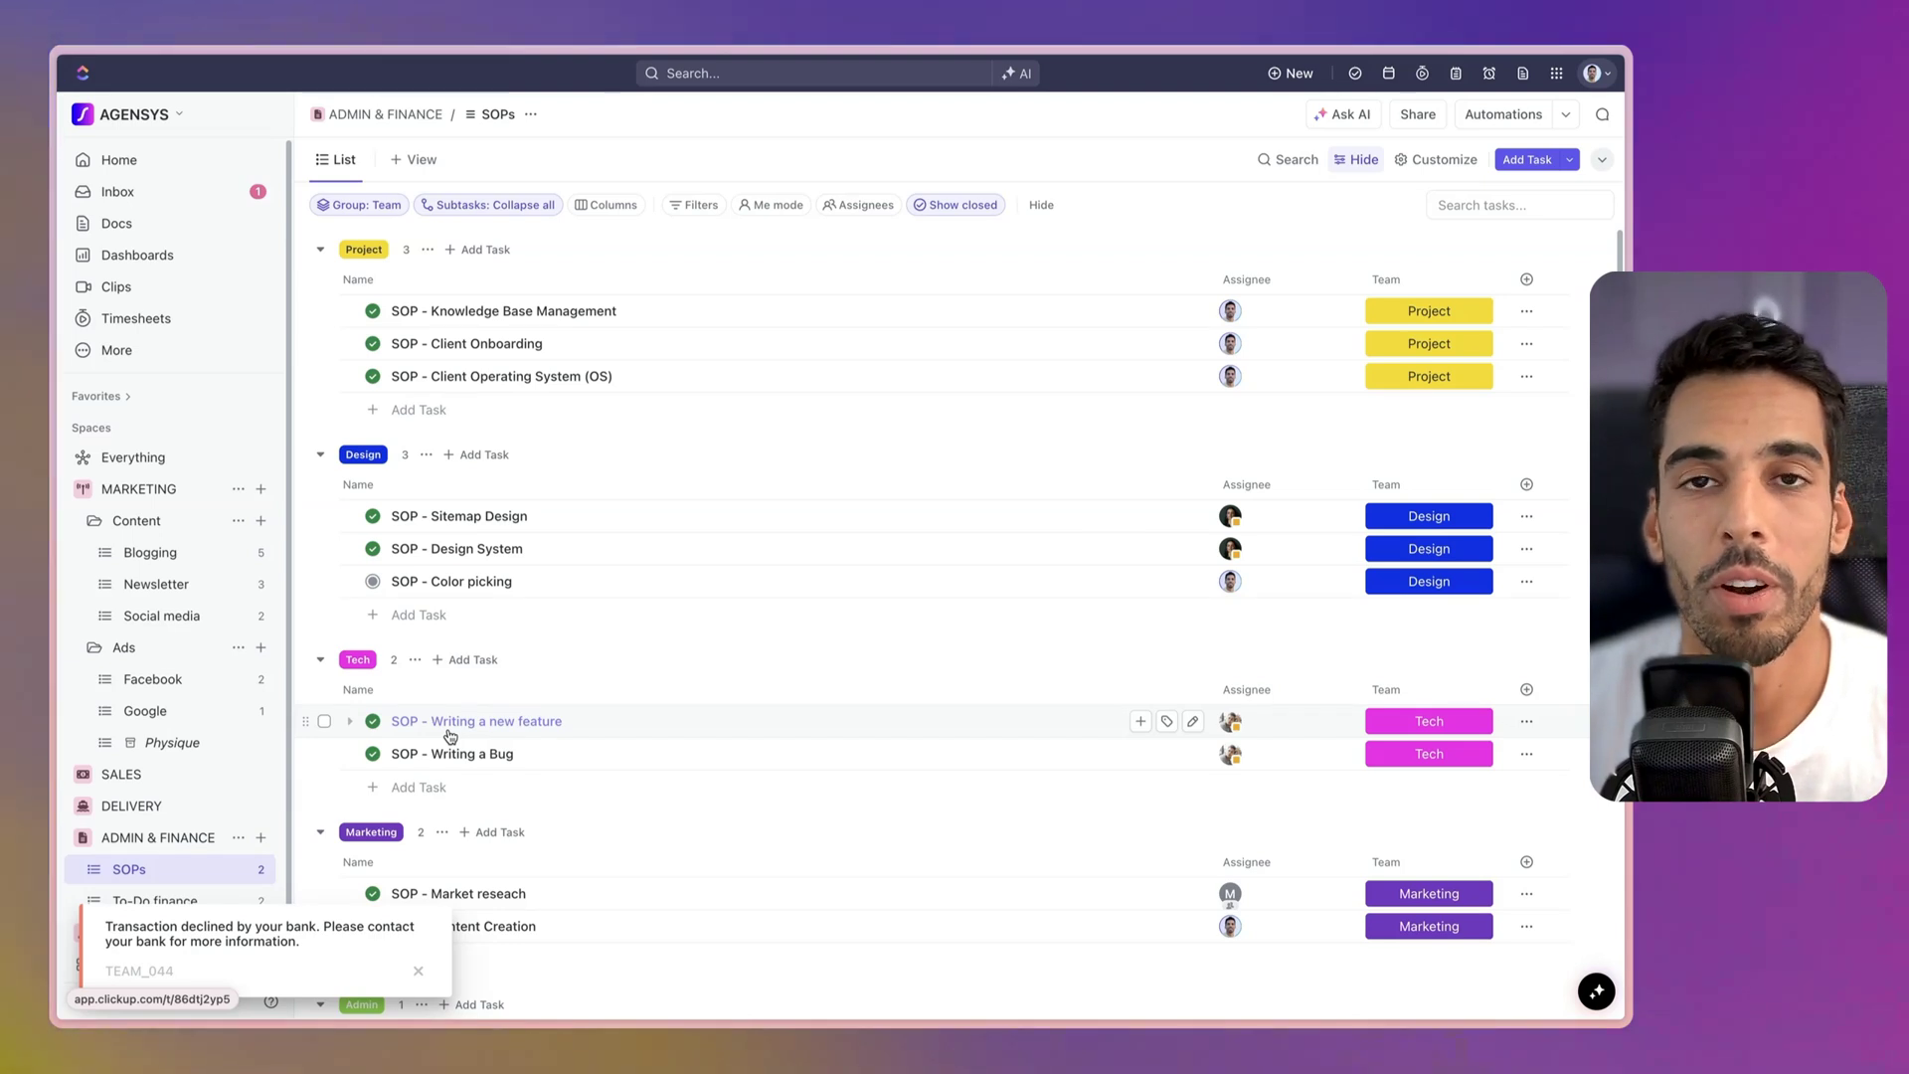
Step: Check the Client Operating System task's sharing settings without changes, then collapse the MARKETING space
right_click(552, 383)
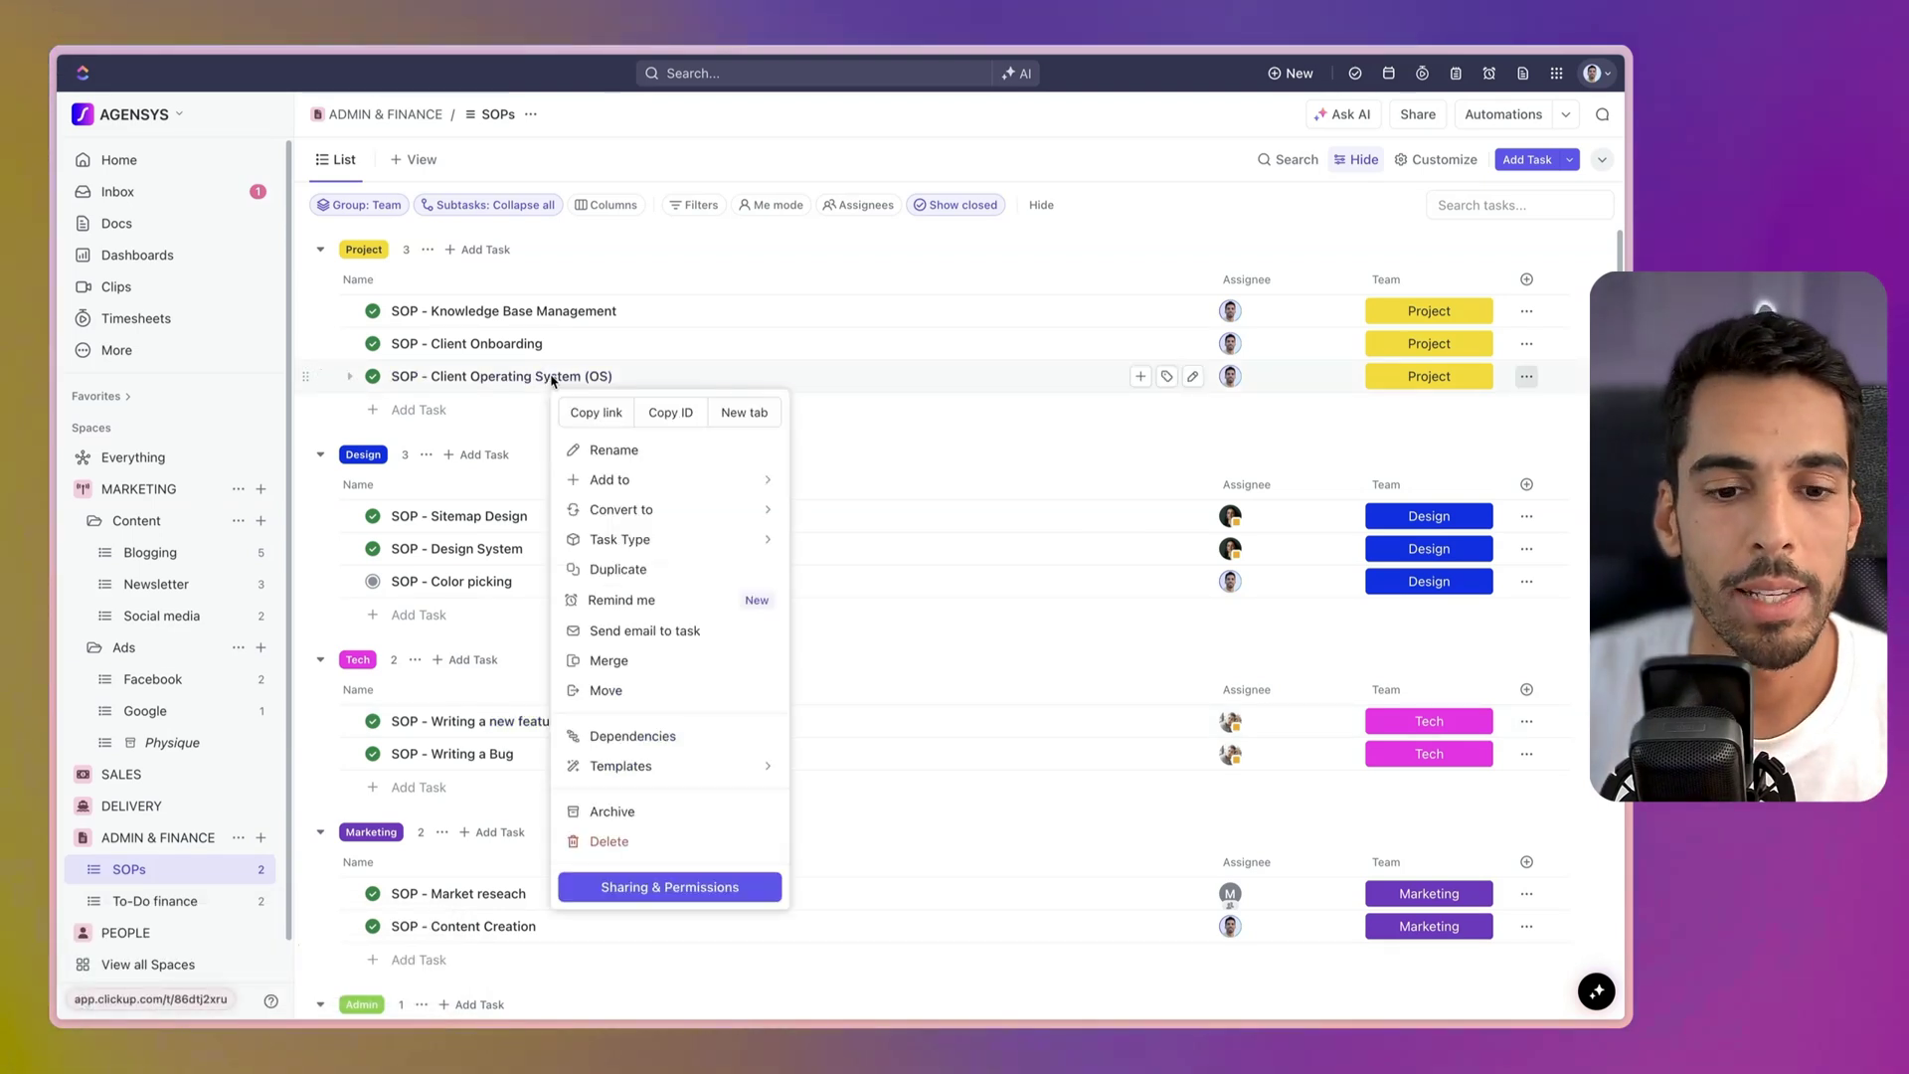
left_click(664, 895)
left_click(983, 591)
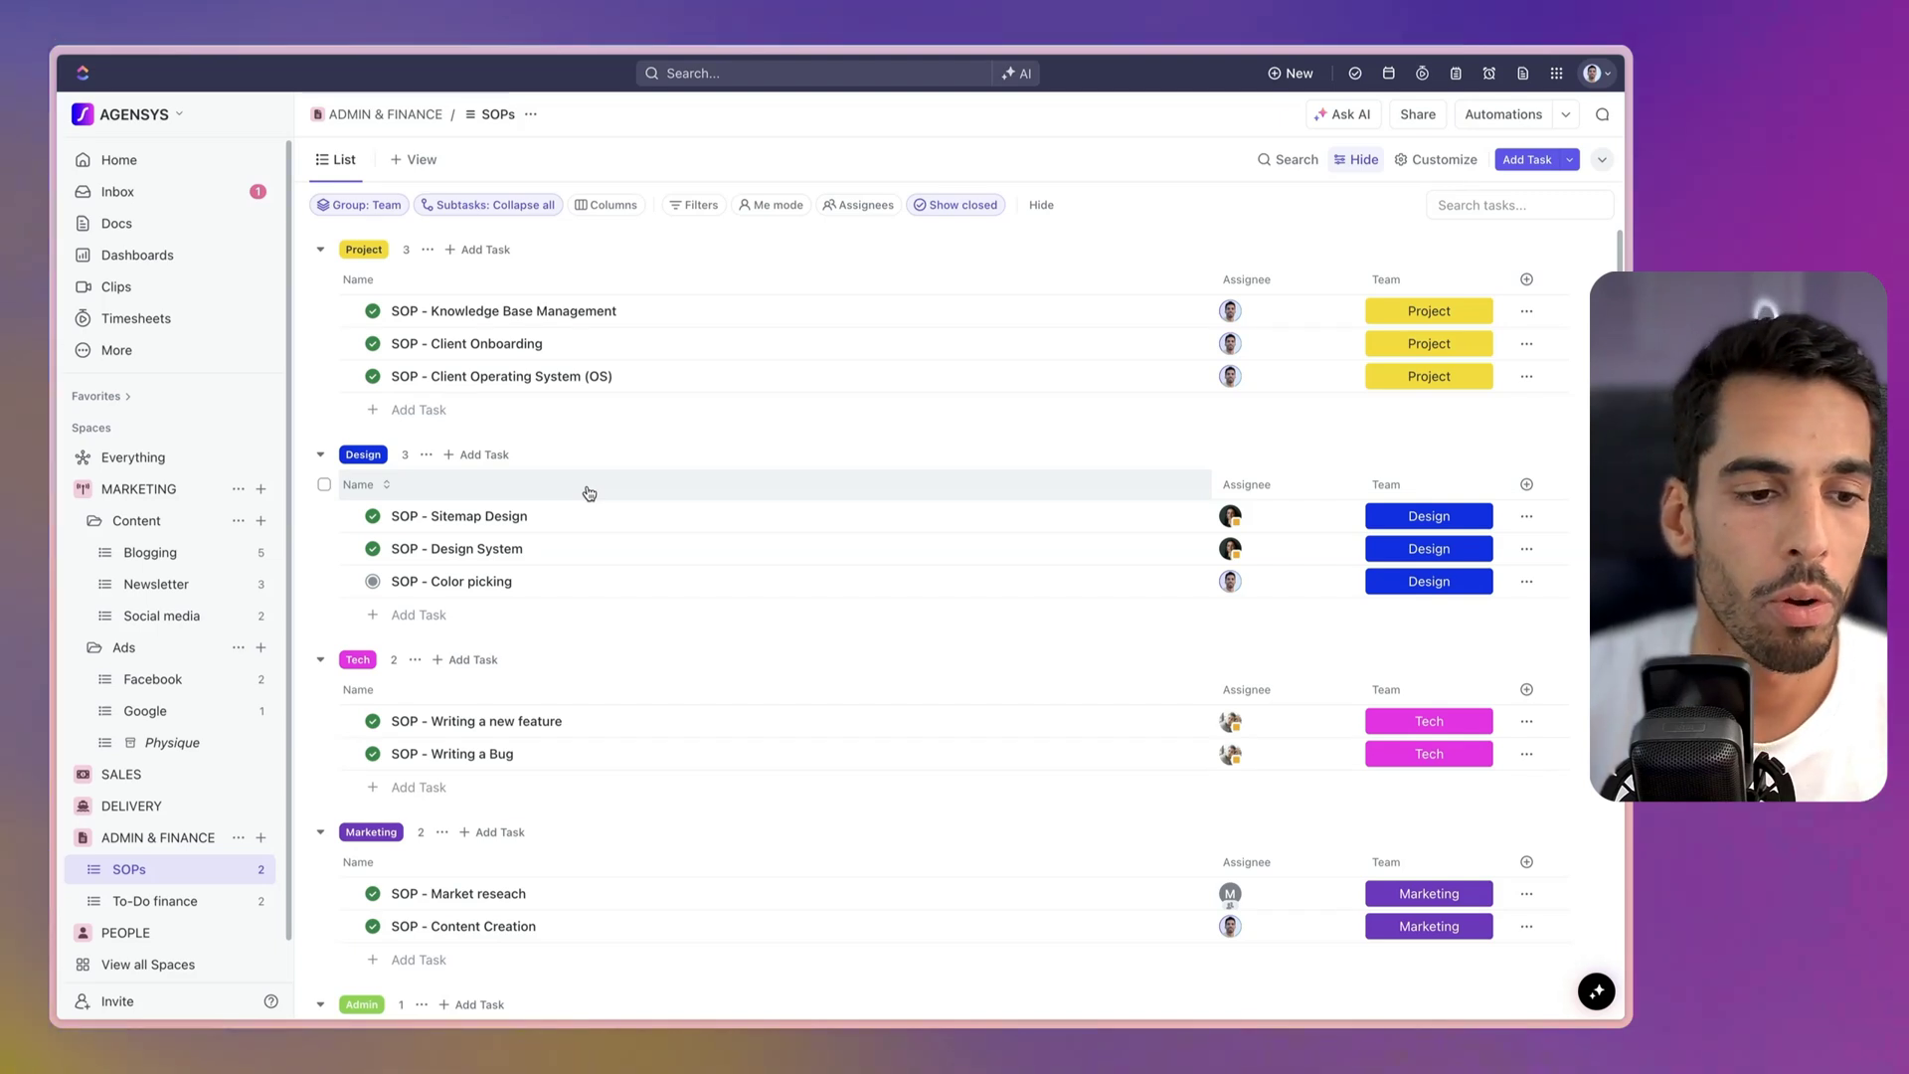
left_click(83, 489)
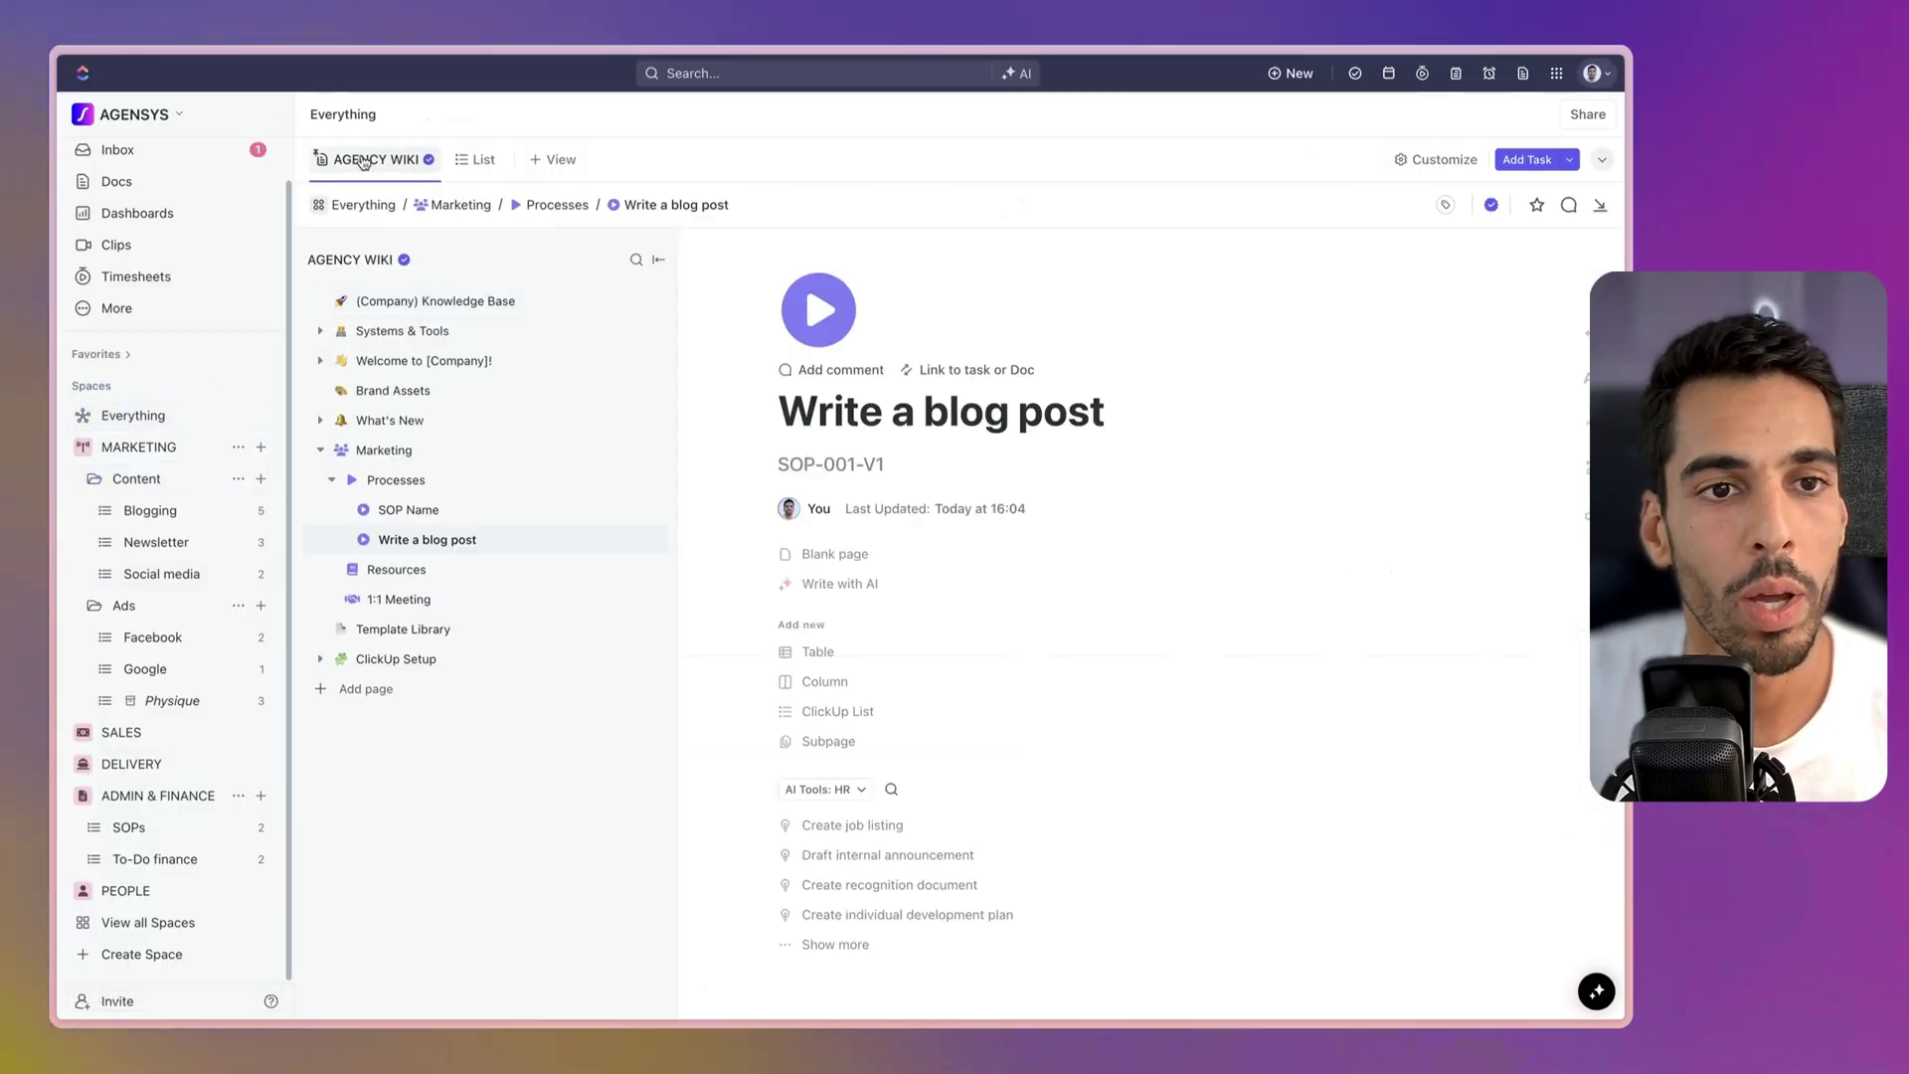
left_click(397, 330)
left_click(469, 311)
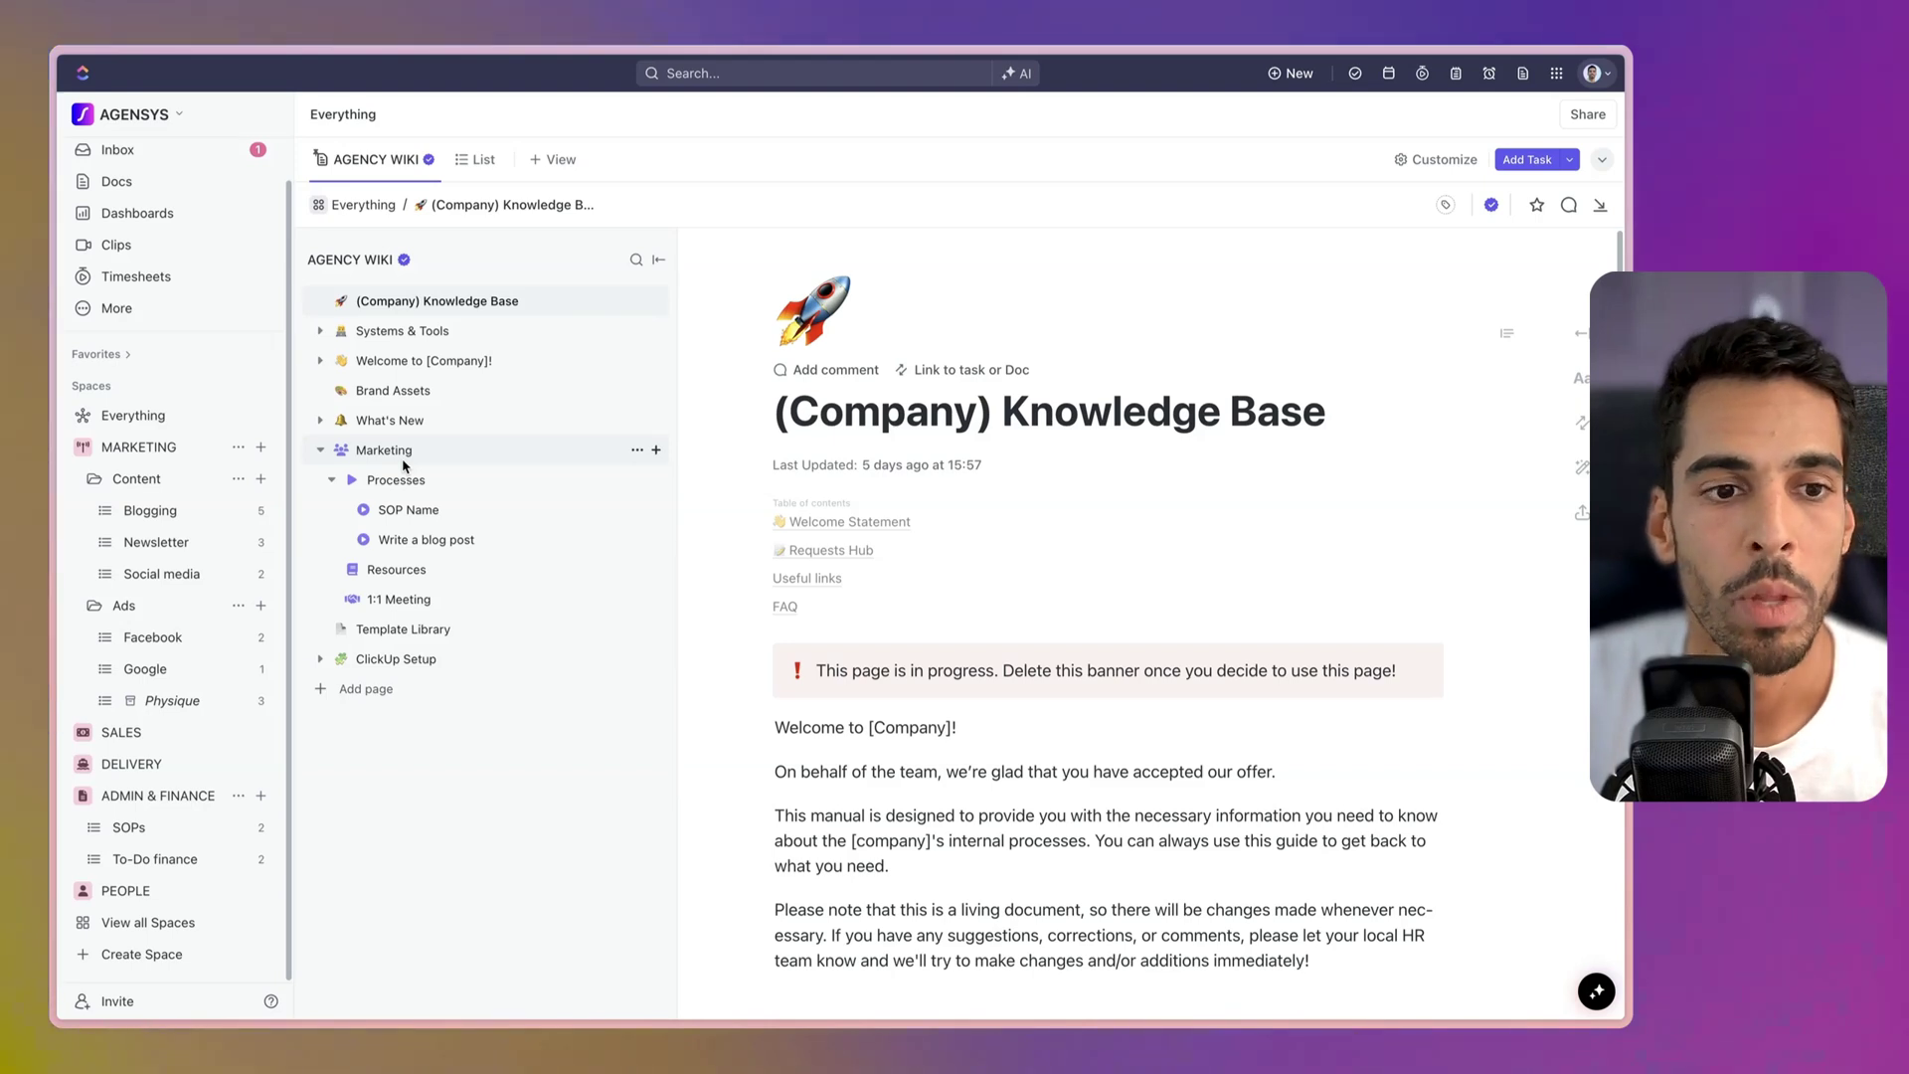
left_click(404, 462)
left_click(417, 510)
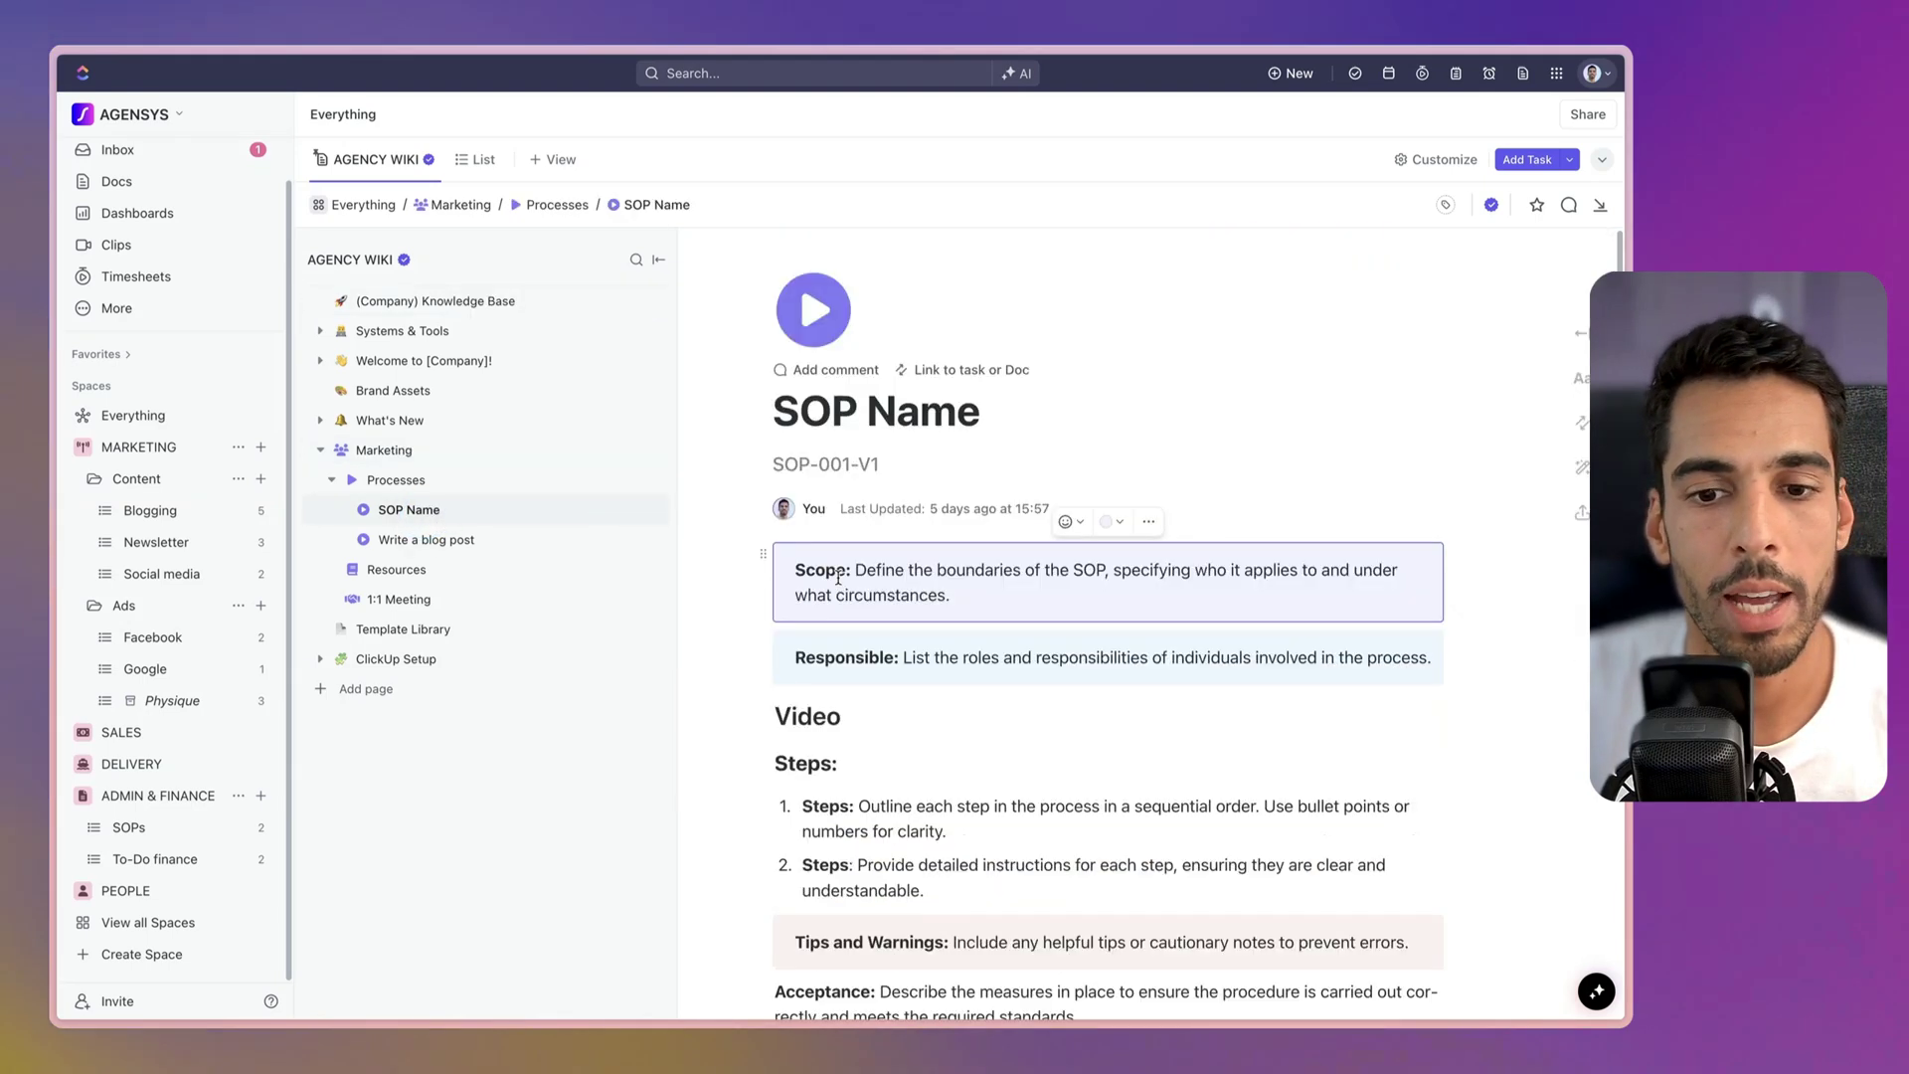
scroll(838, 576, "down", 3)
scroll(945, 621, "up", 3)
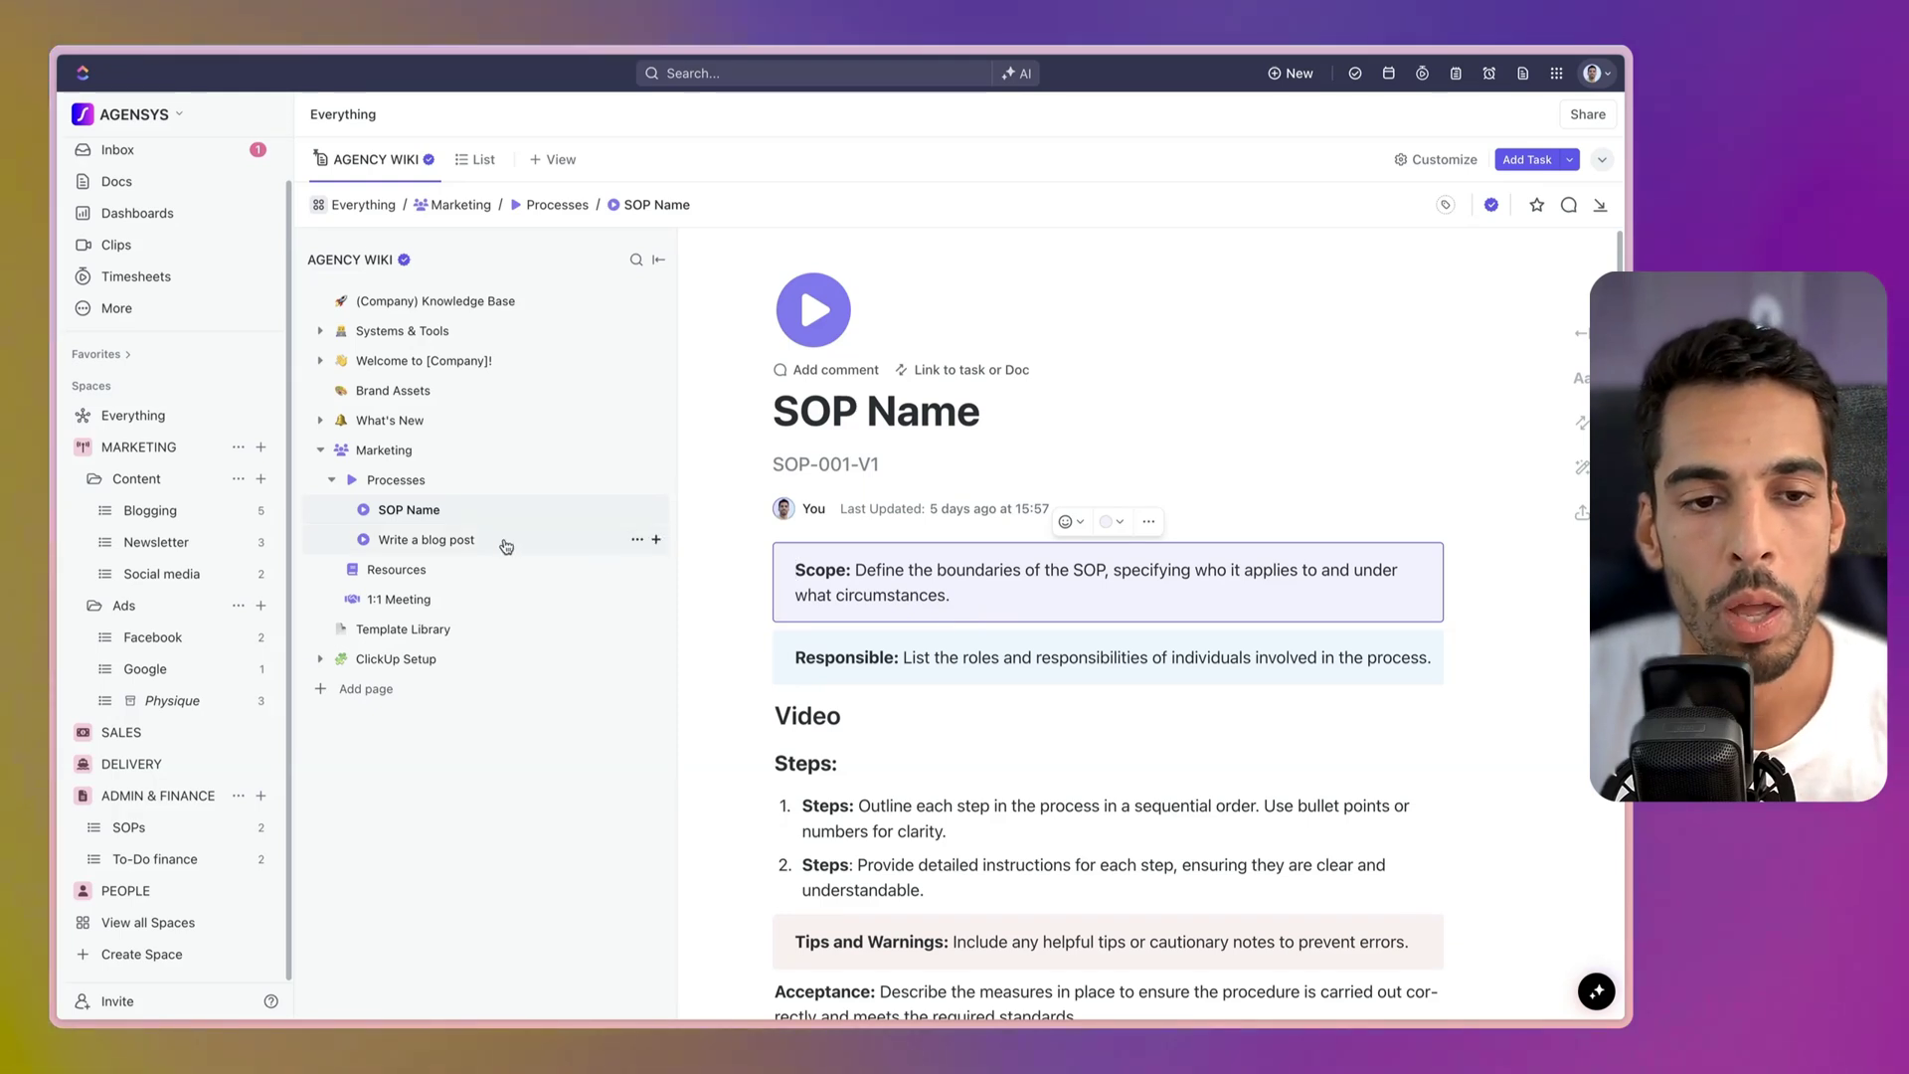
left_click(502, 540)
left_click(473, 513)
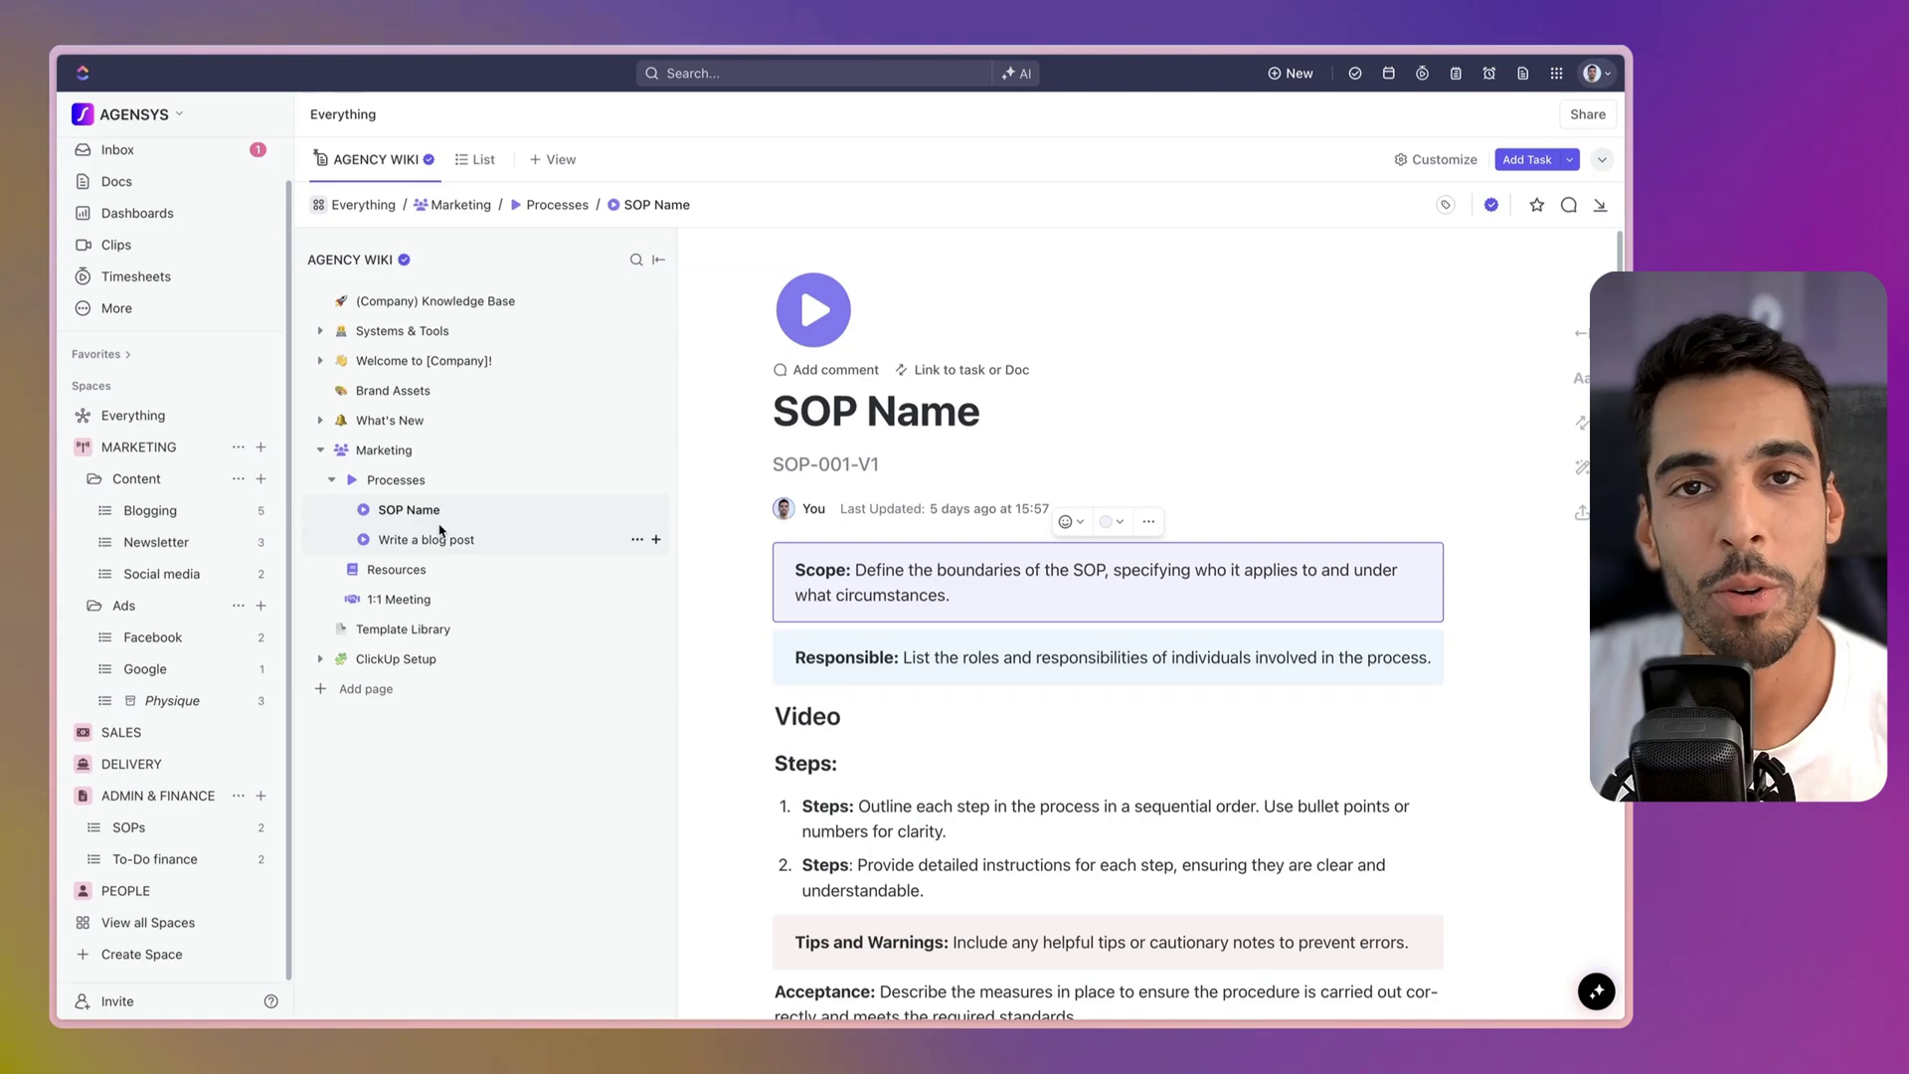
left_click(436, 540)
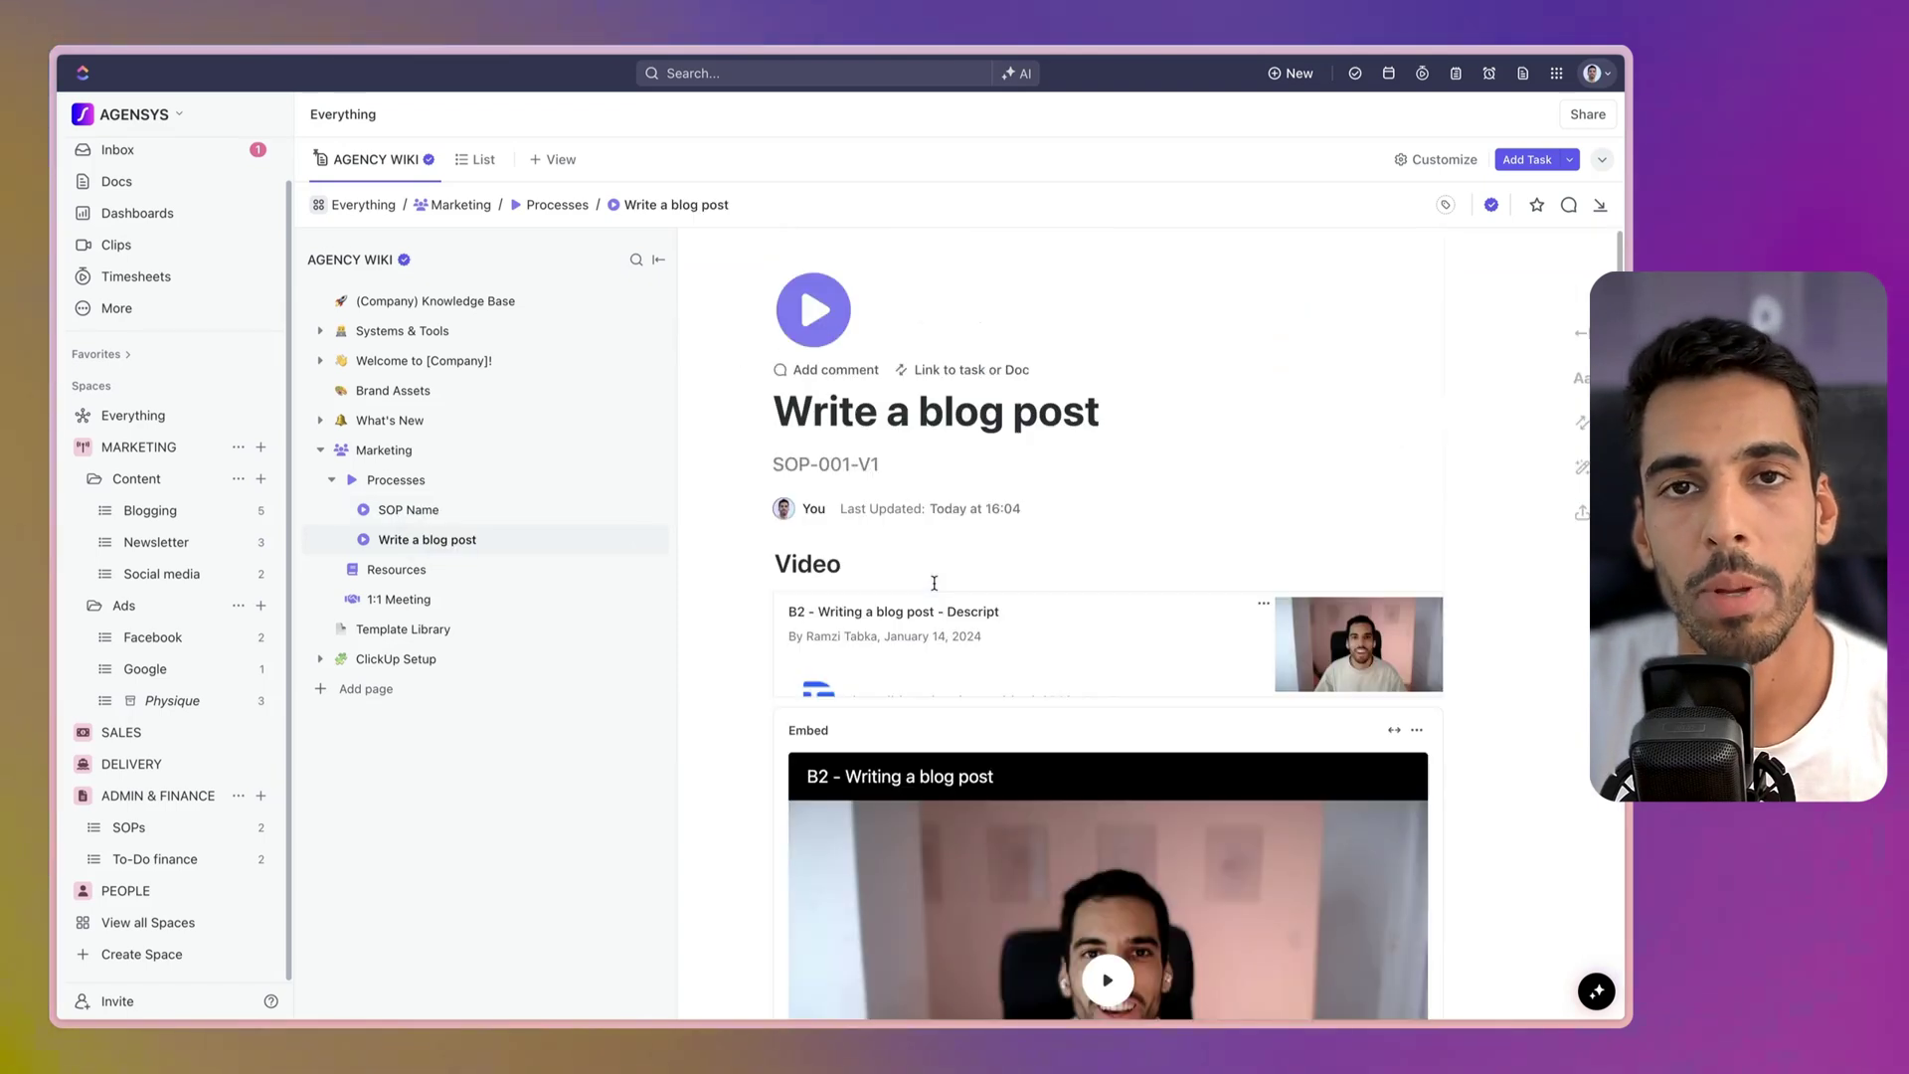
Step: Delete the Descript video link block from the page
scroll(934, 583, "down", 2)
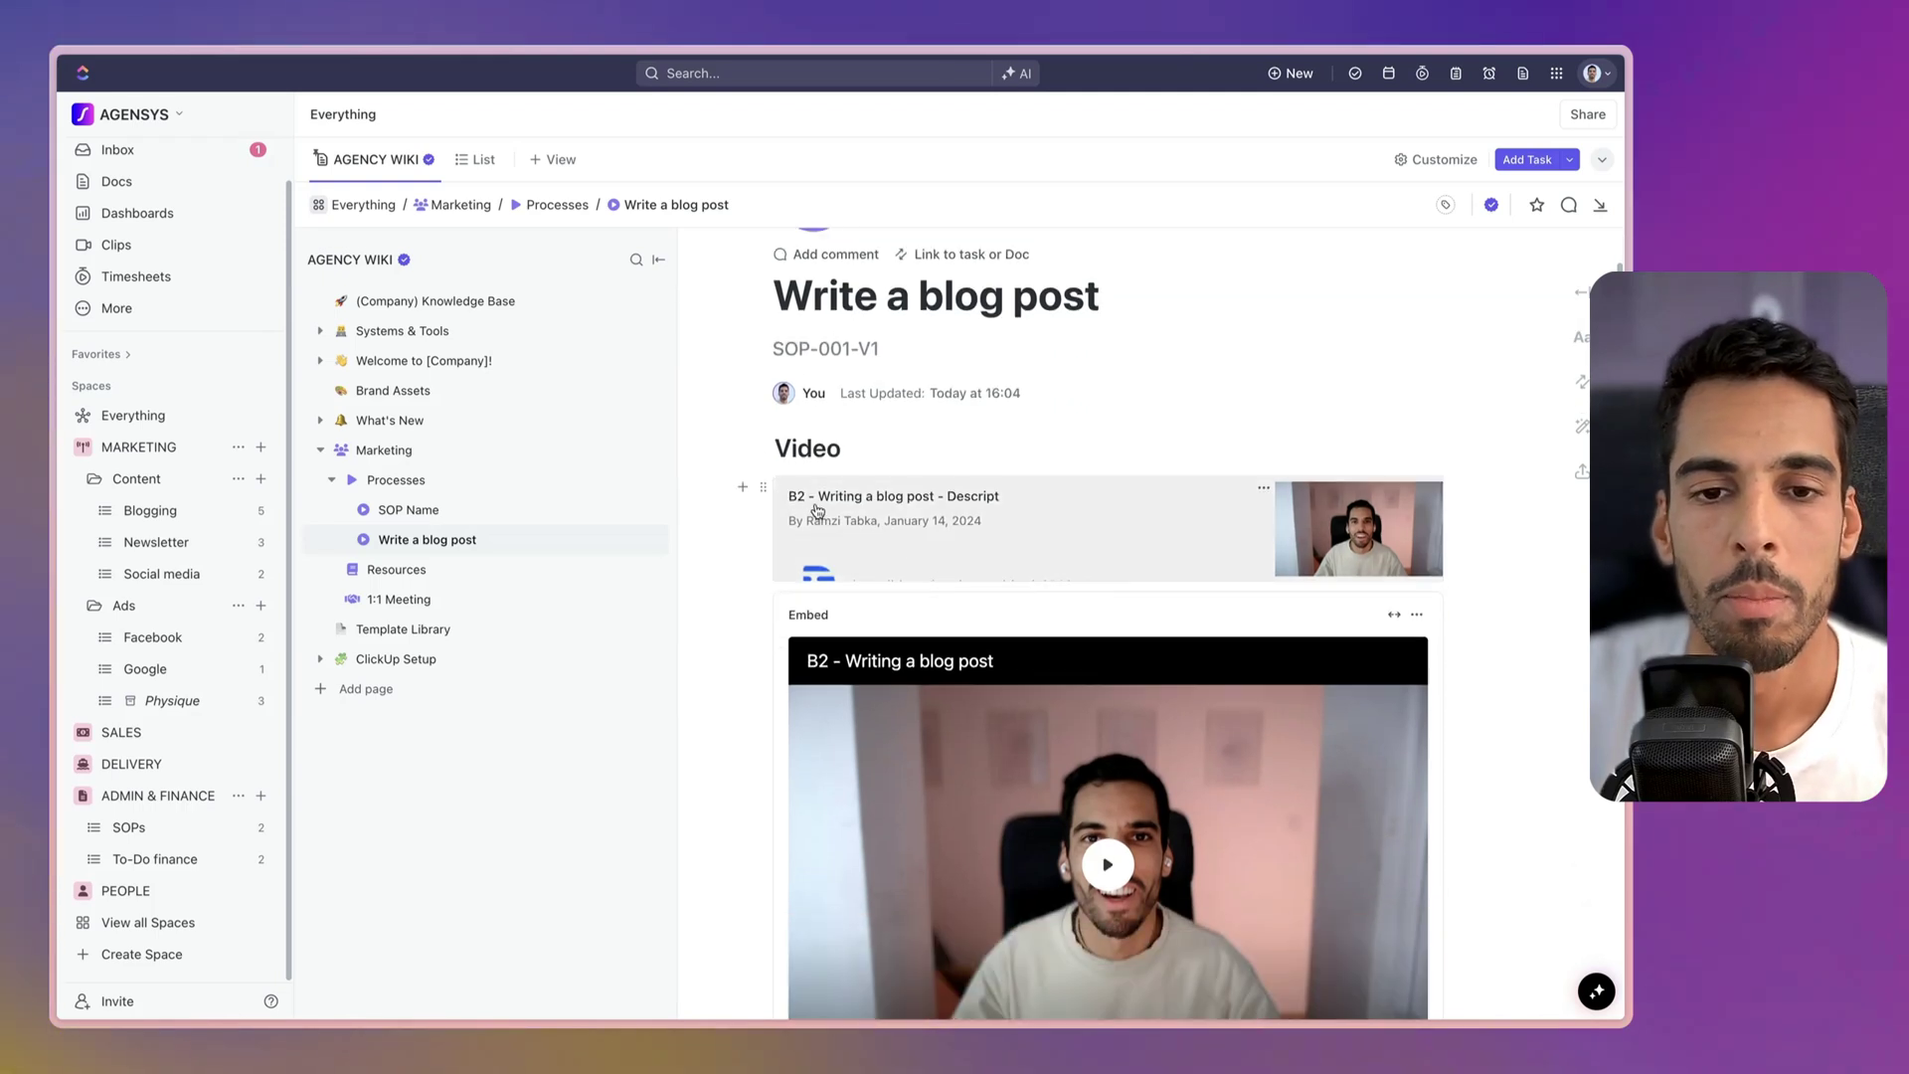
left_click(764, 490)
left_click(657, 529)
Step: Edit the page subtitle's SOP code from SOP-001-V1 to SOP-M01-V2
scroll(767, 847, "down", 4)
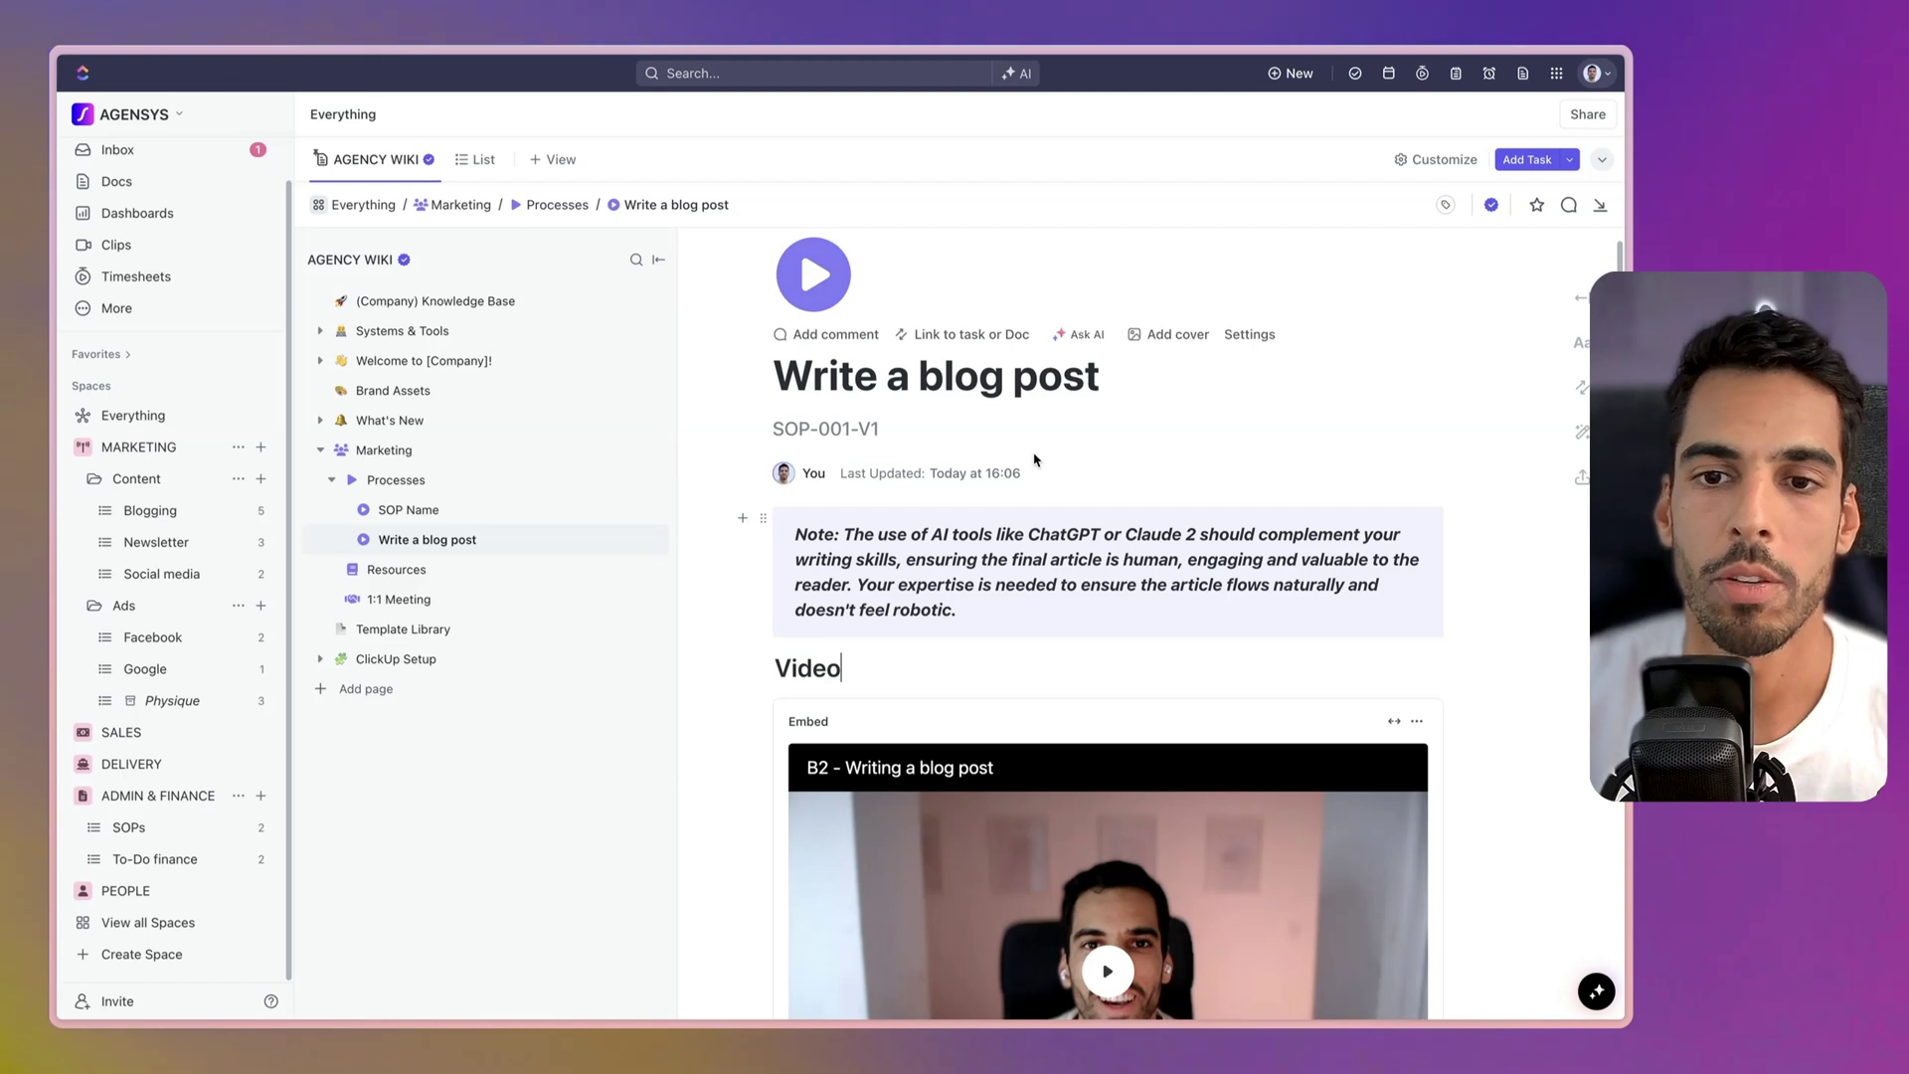
scroll(895, 477, "down", 1)
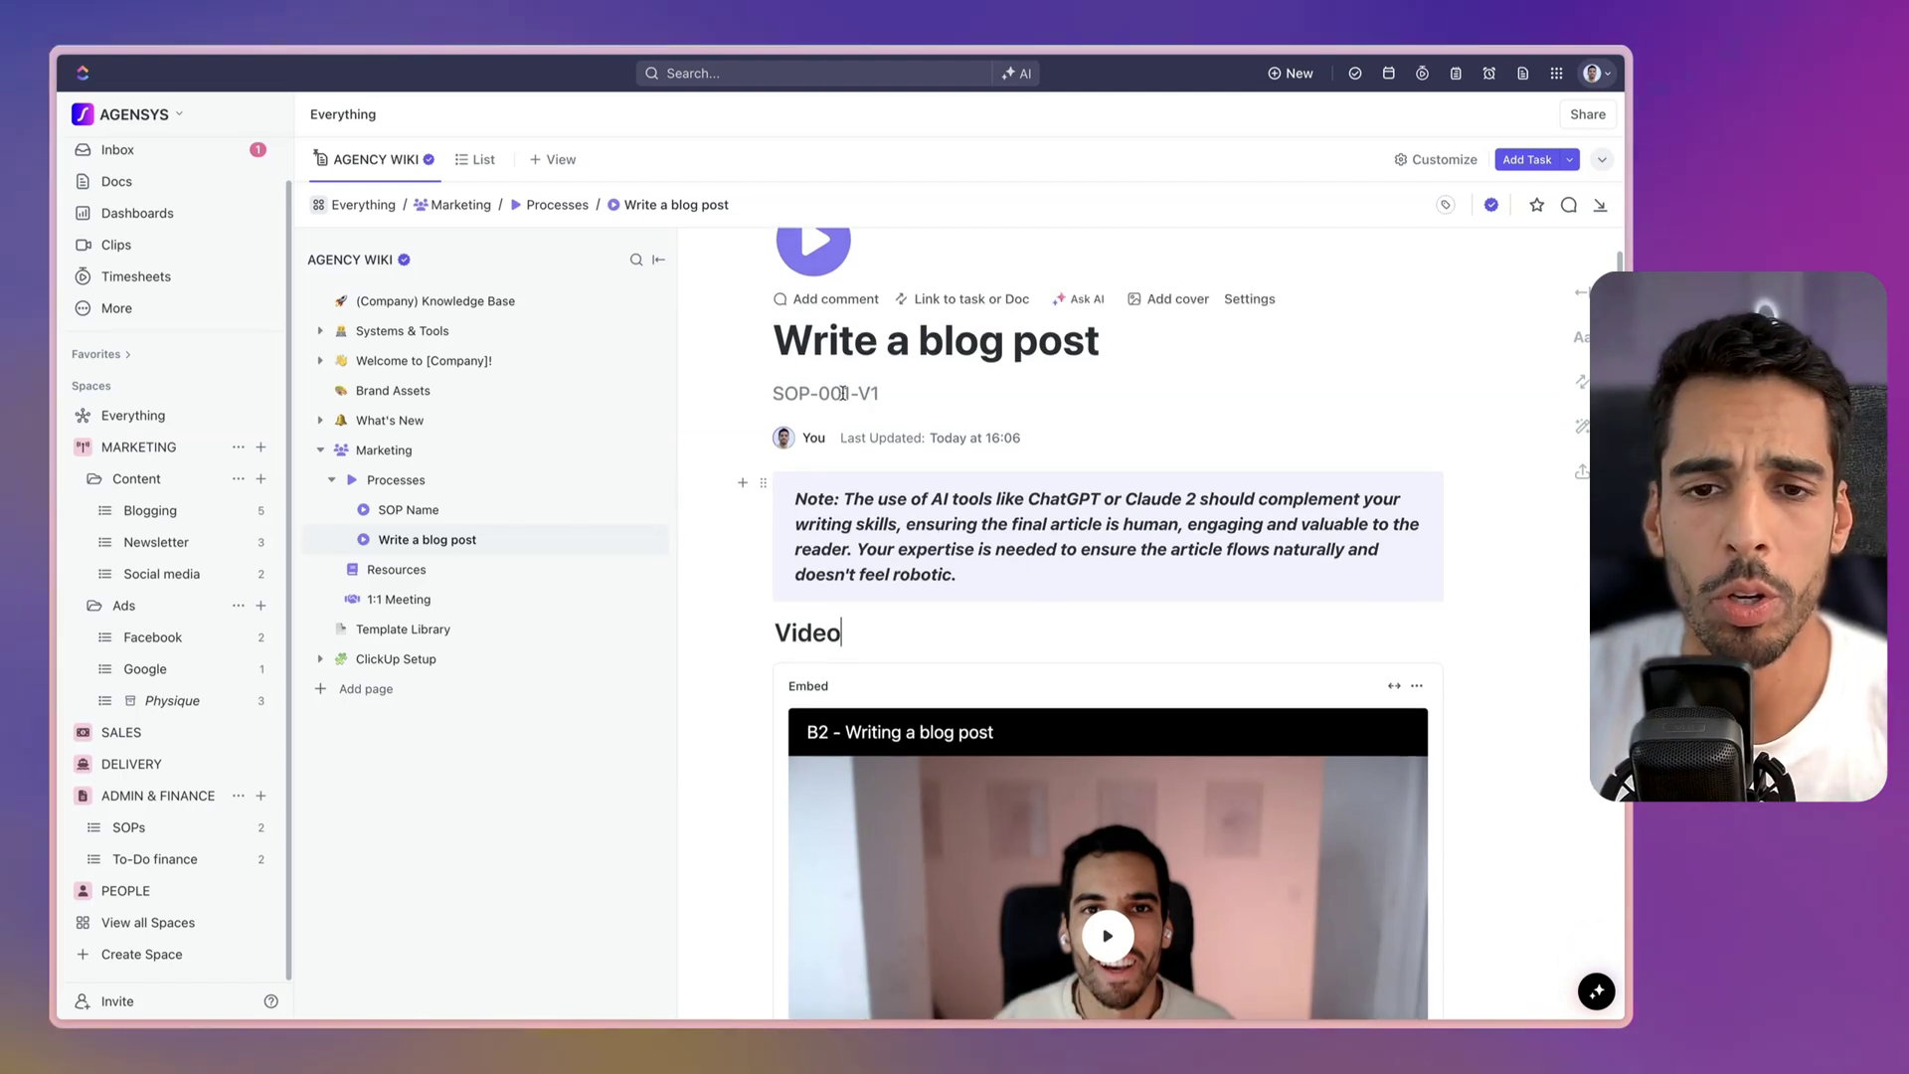
left_click_drag(850, 402, 771, 393)
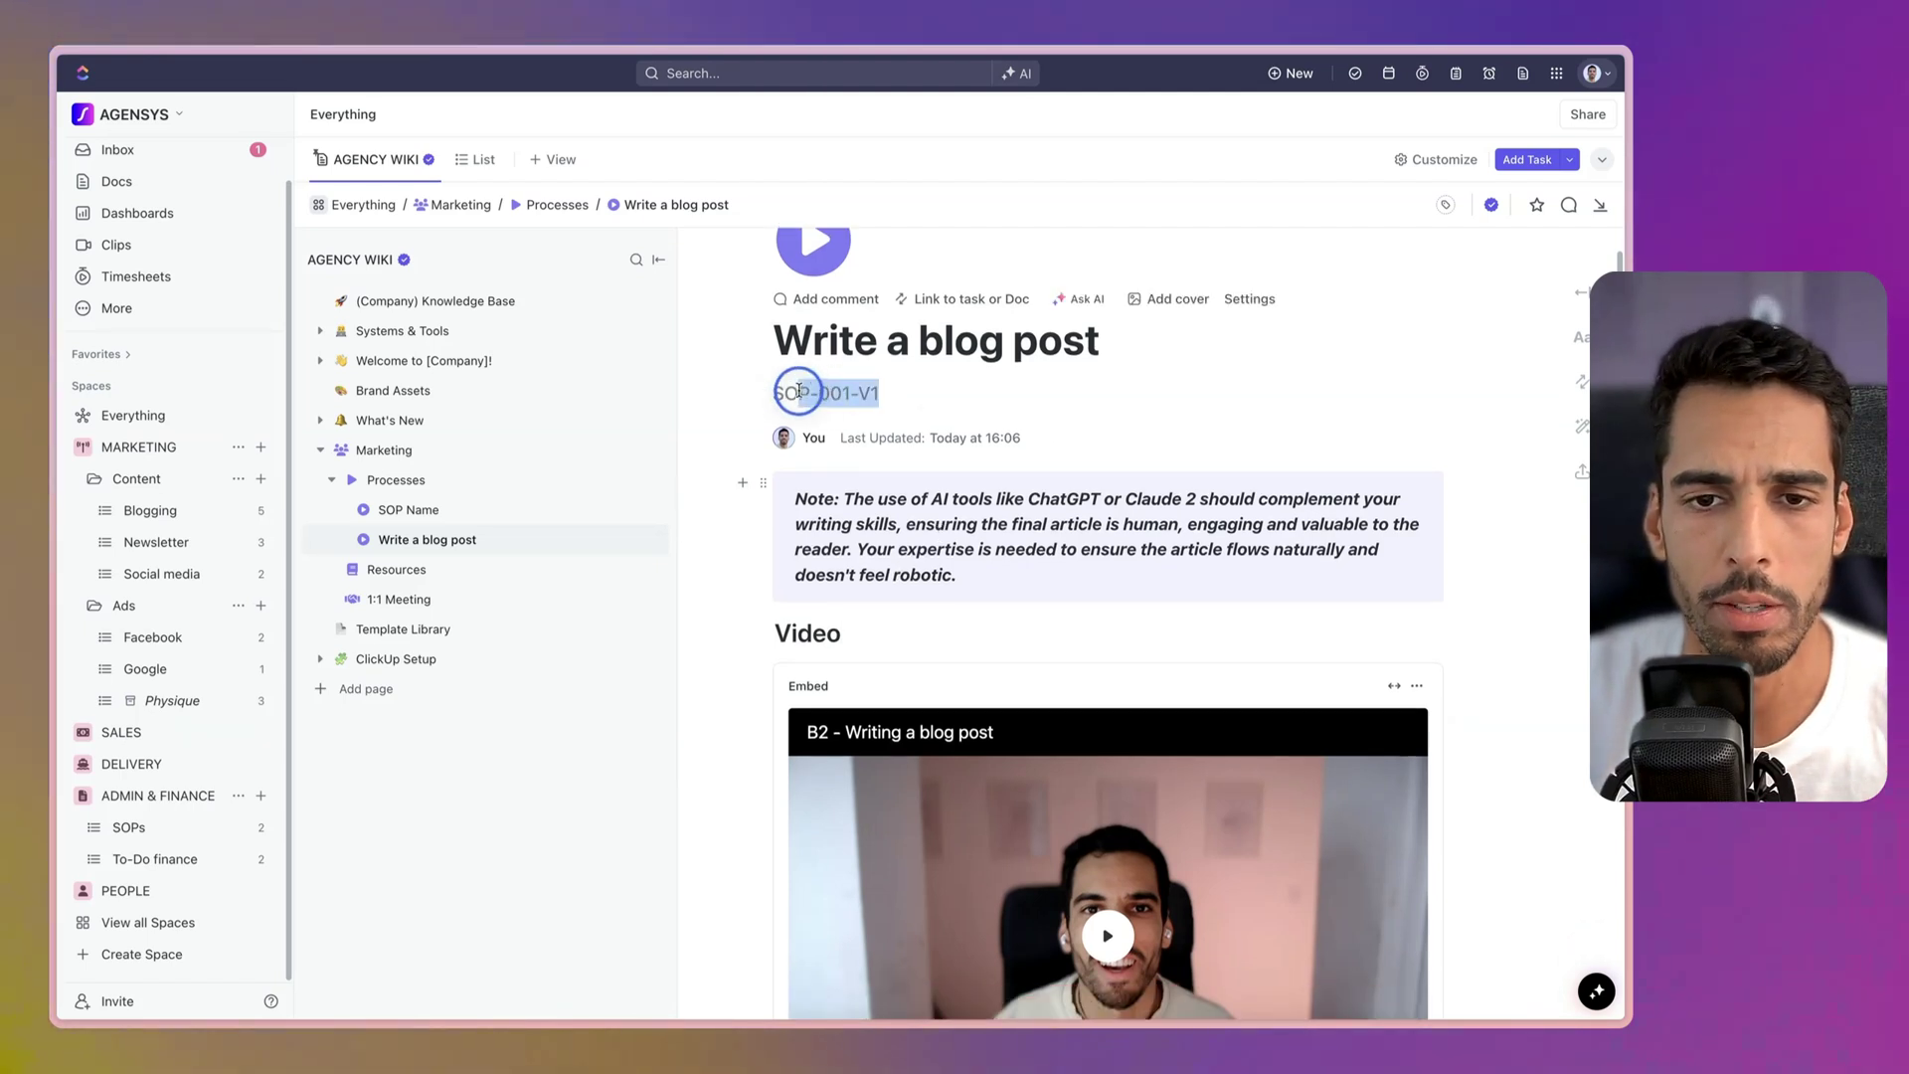
left_click(833, 395)
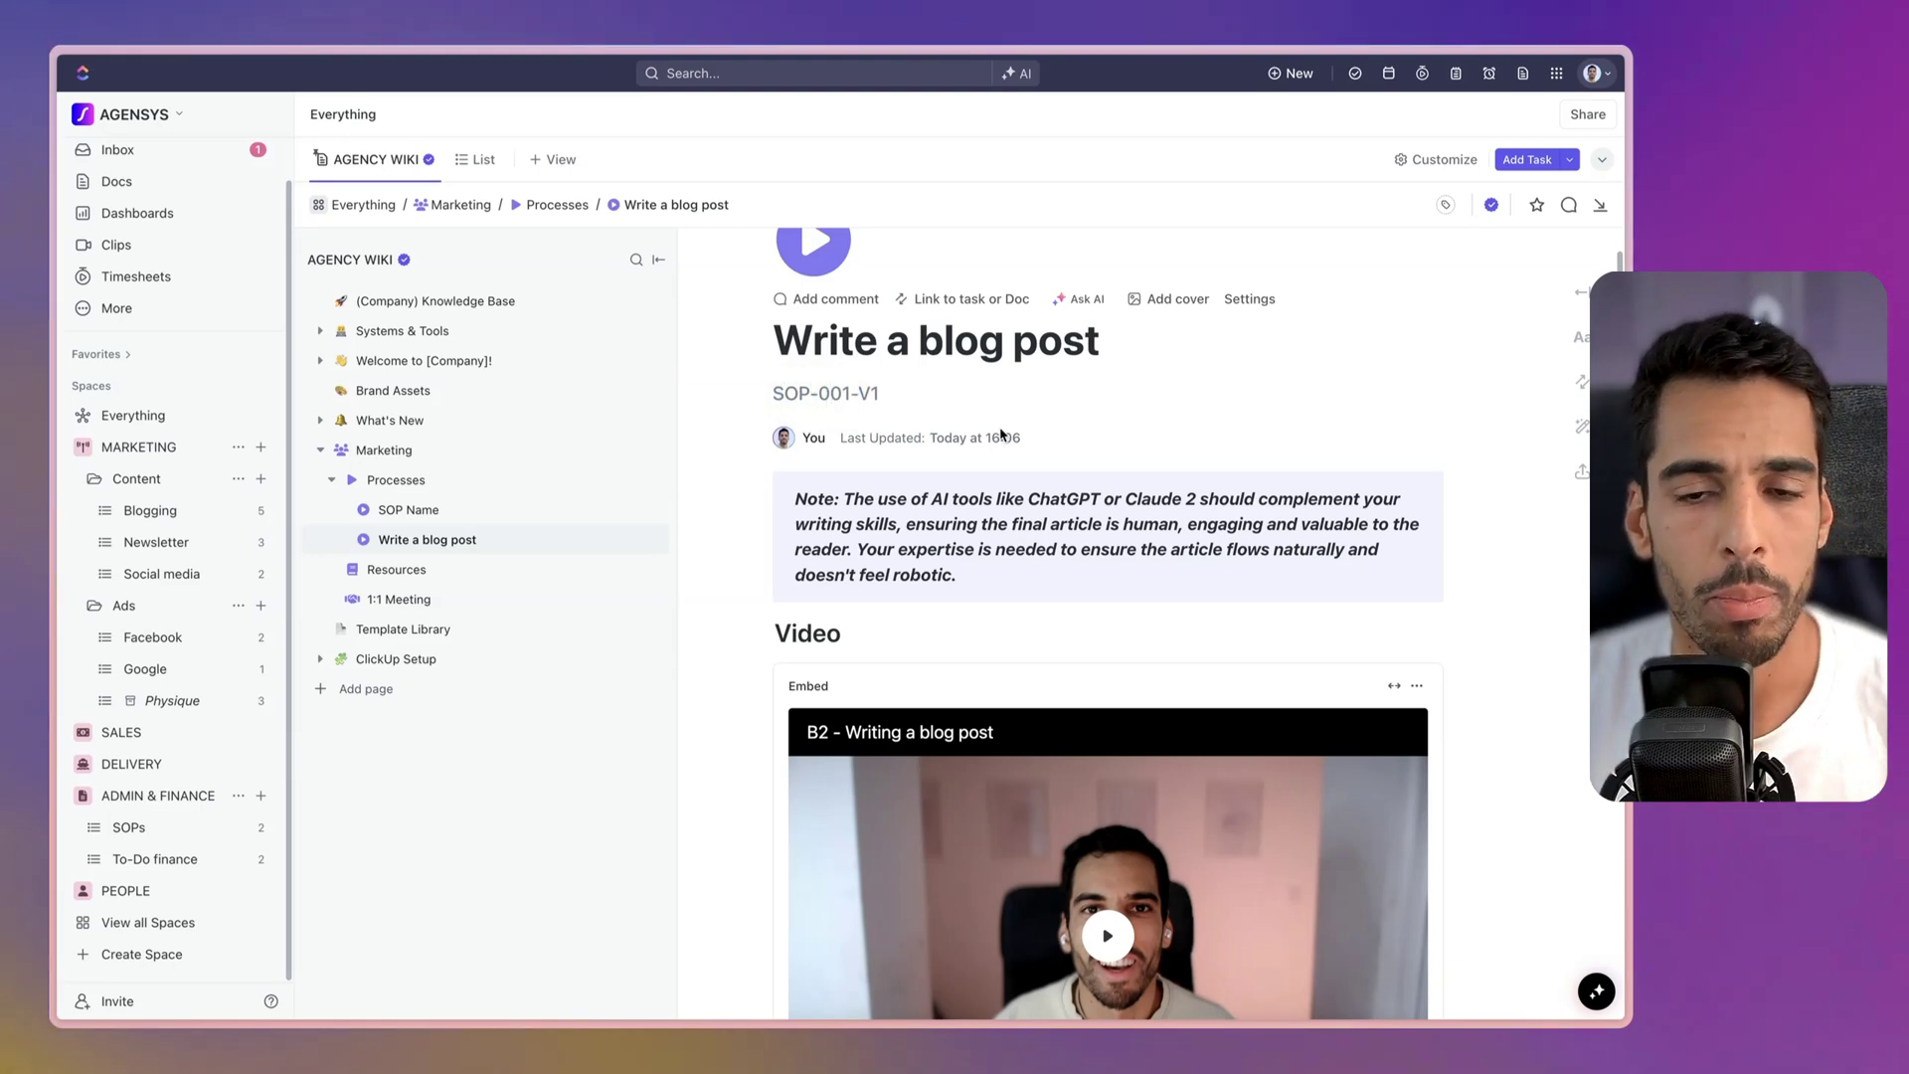
key("BackSpace")
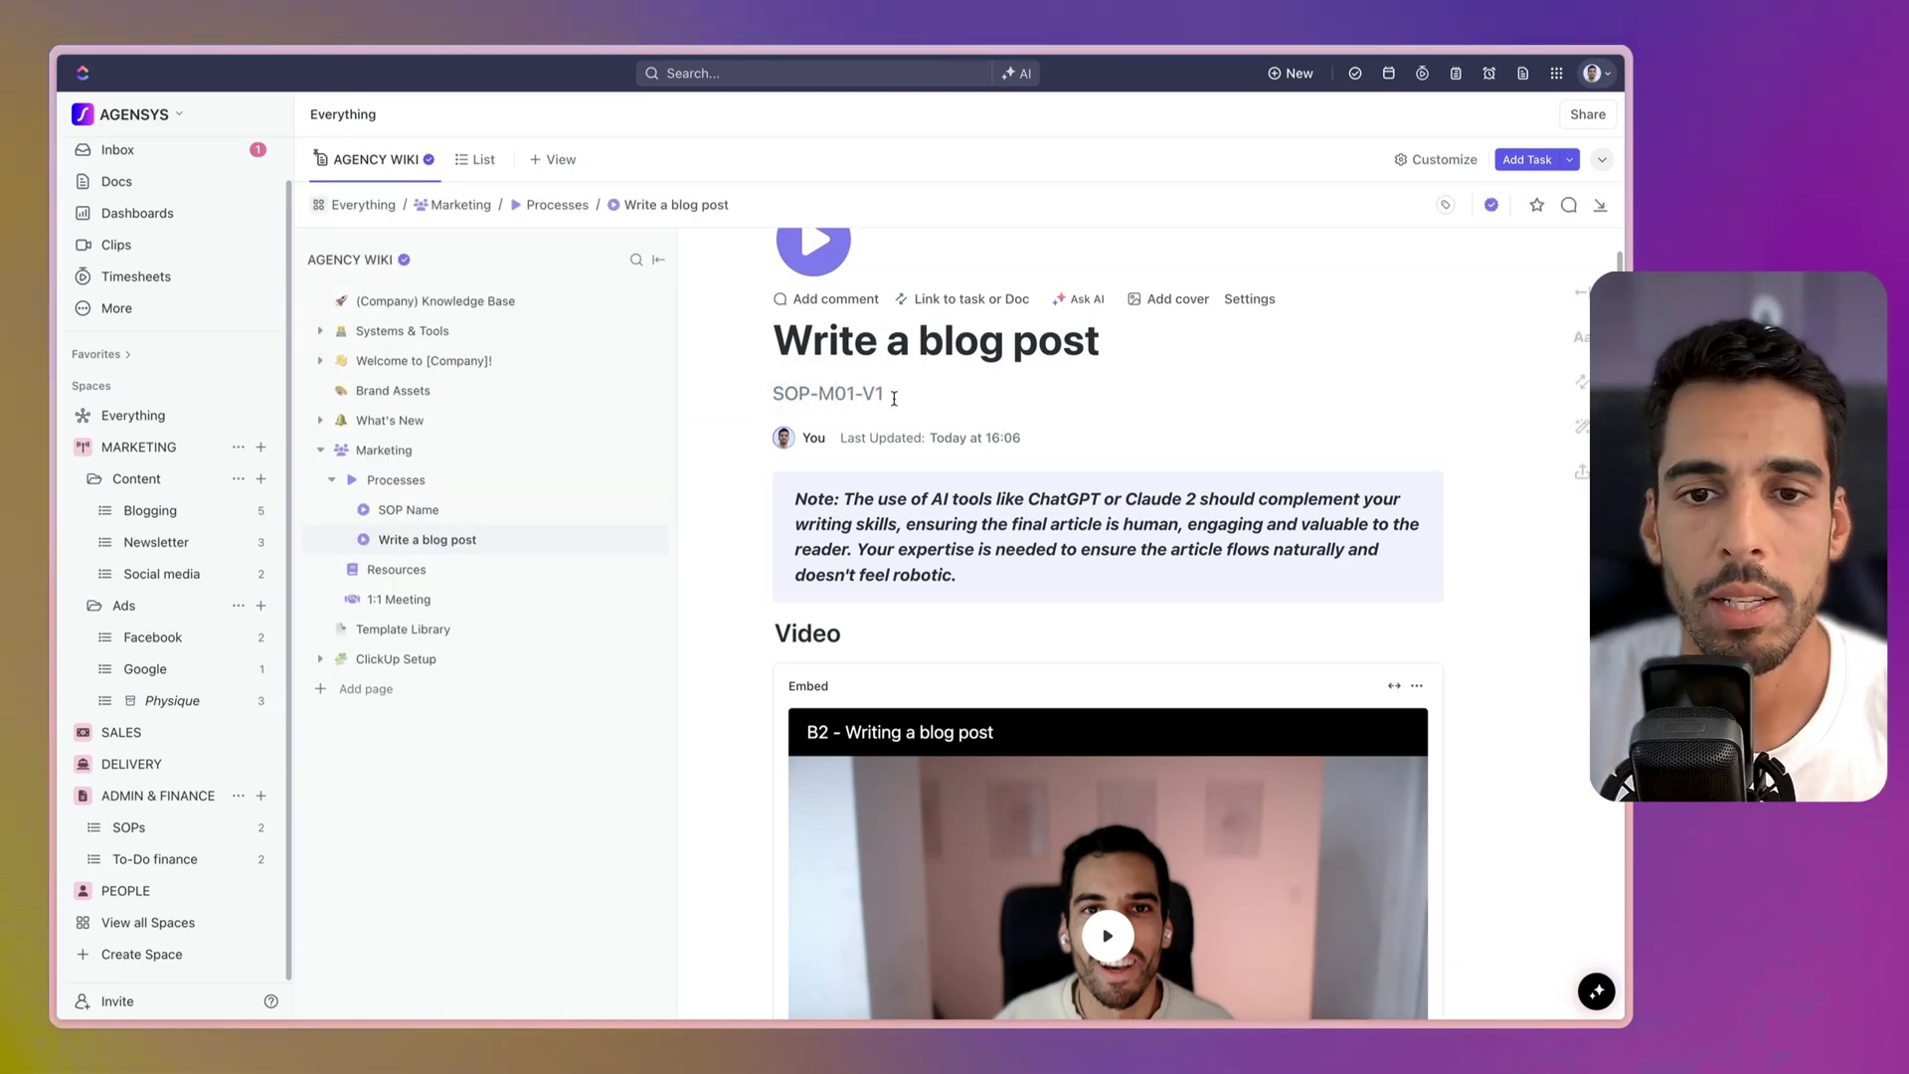
type("M")
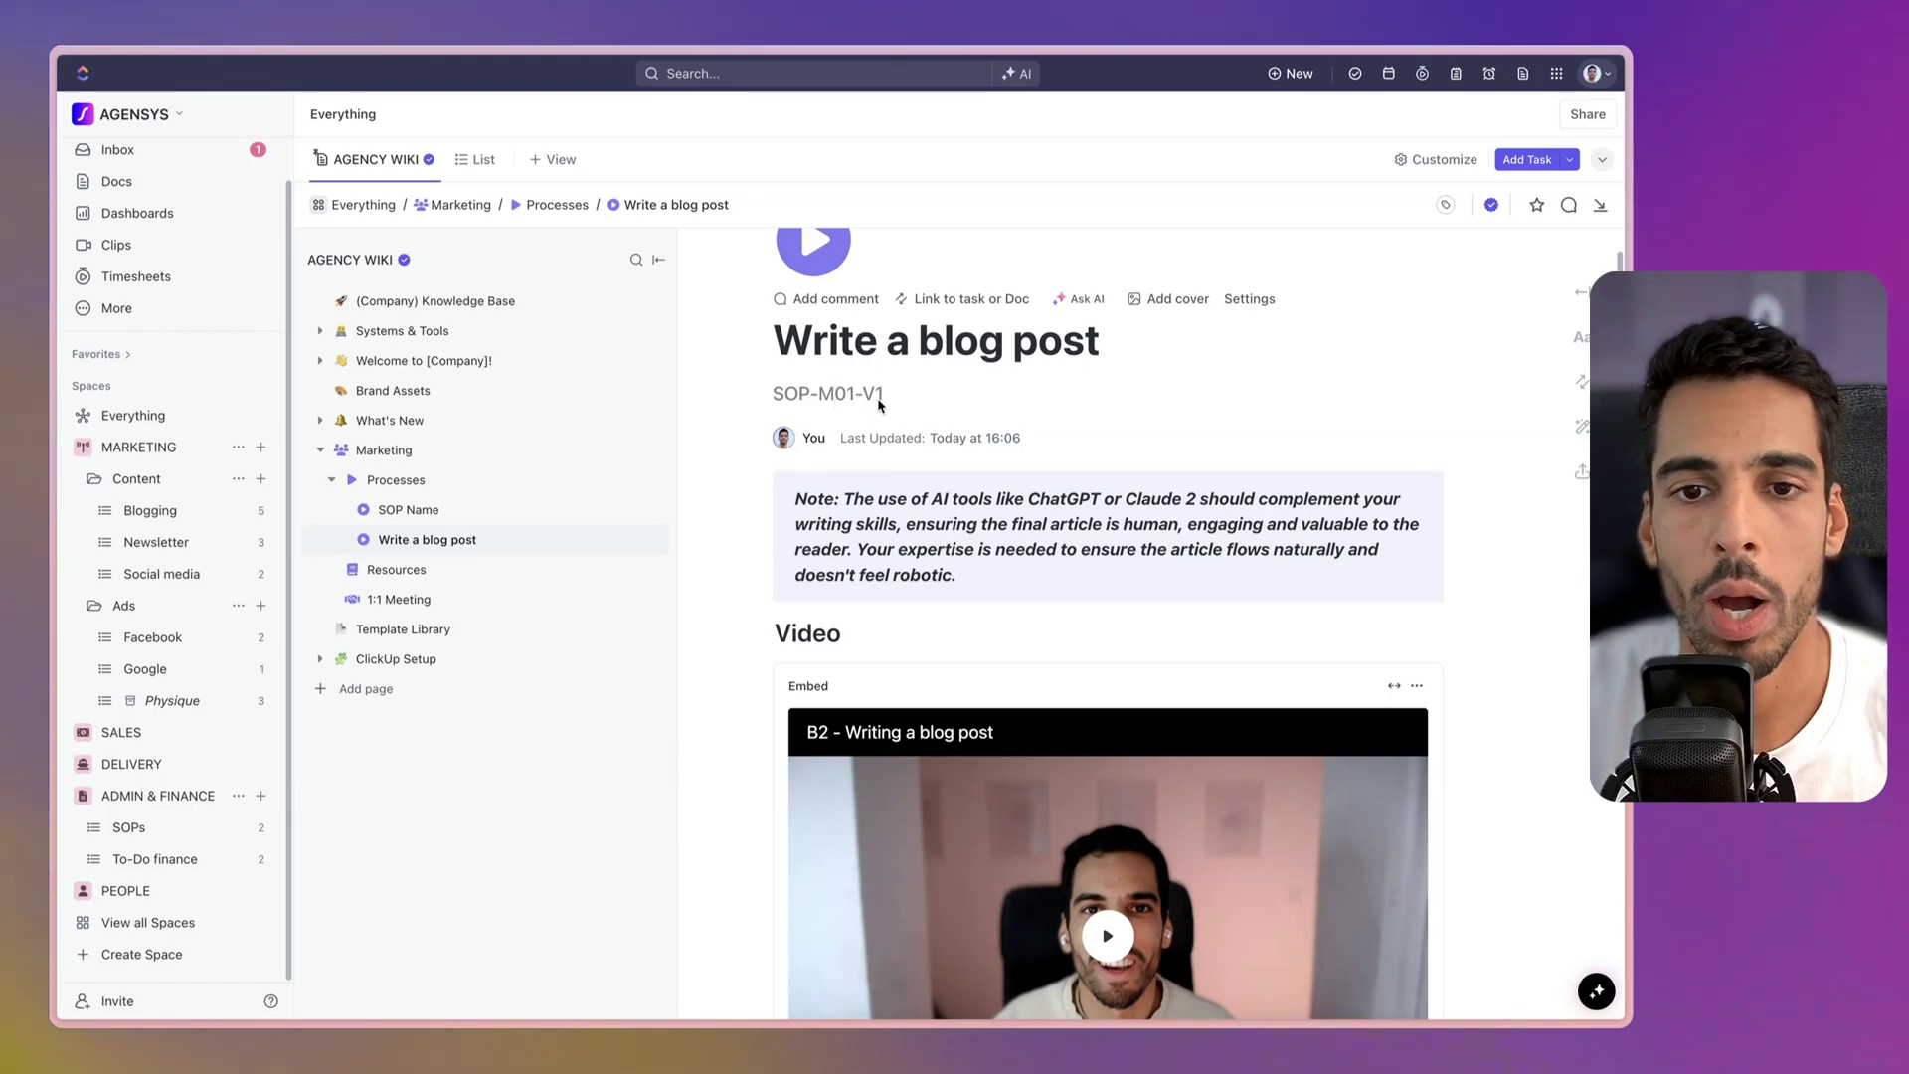
mouse_move(879, 403)
left_mouse_down()
mouse_move(852, 393)
mouse_move(911, 394)
left_mouse_up()
left_click(907, 400)
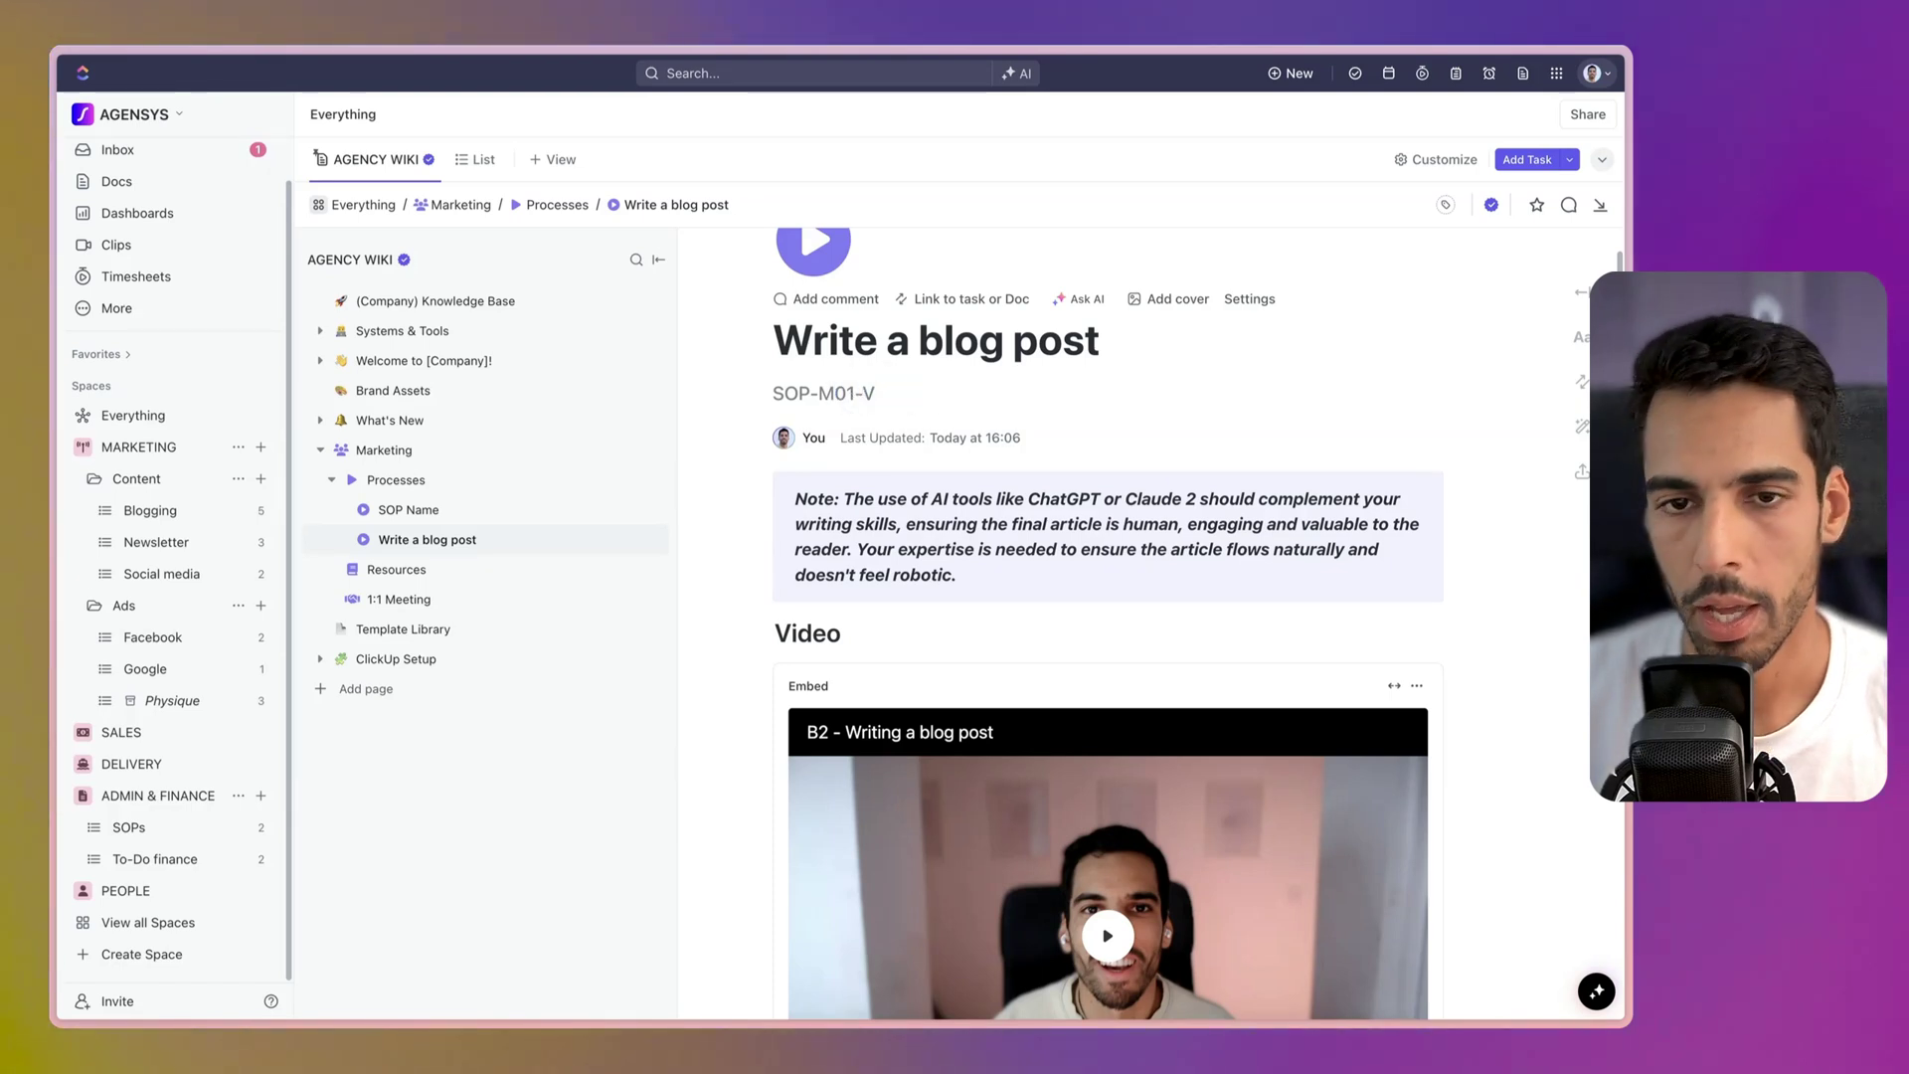
type("2")
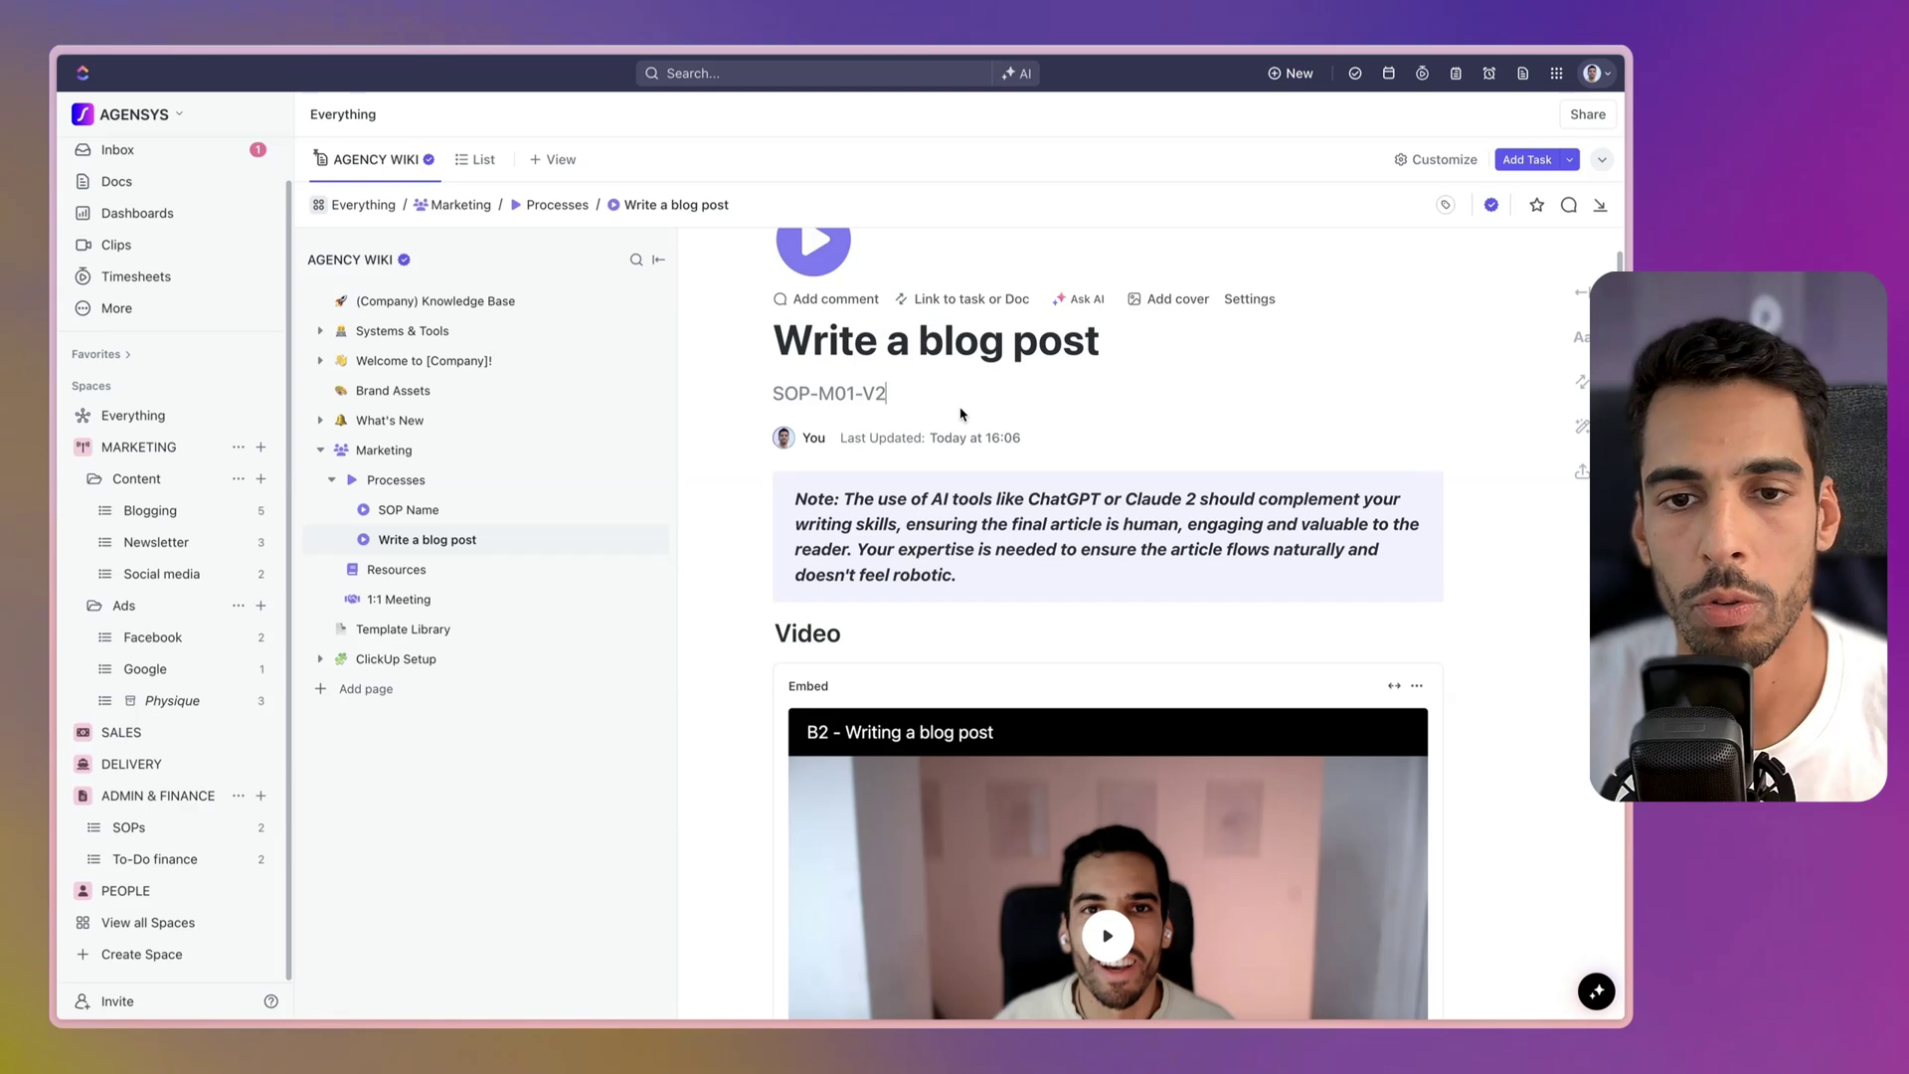
scroll(961, 414, "down", 2)
scroll(980, 467, "up", 3)
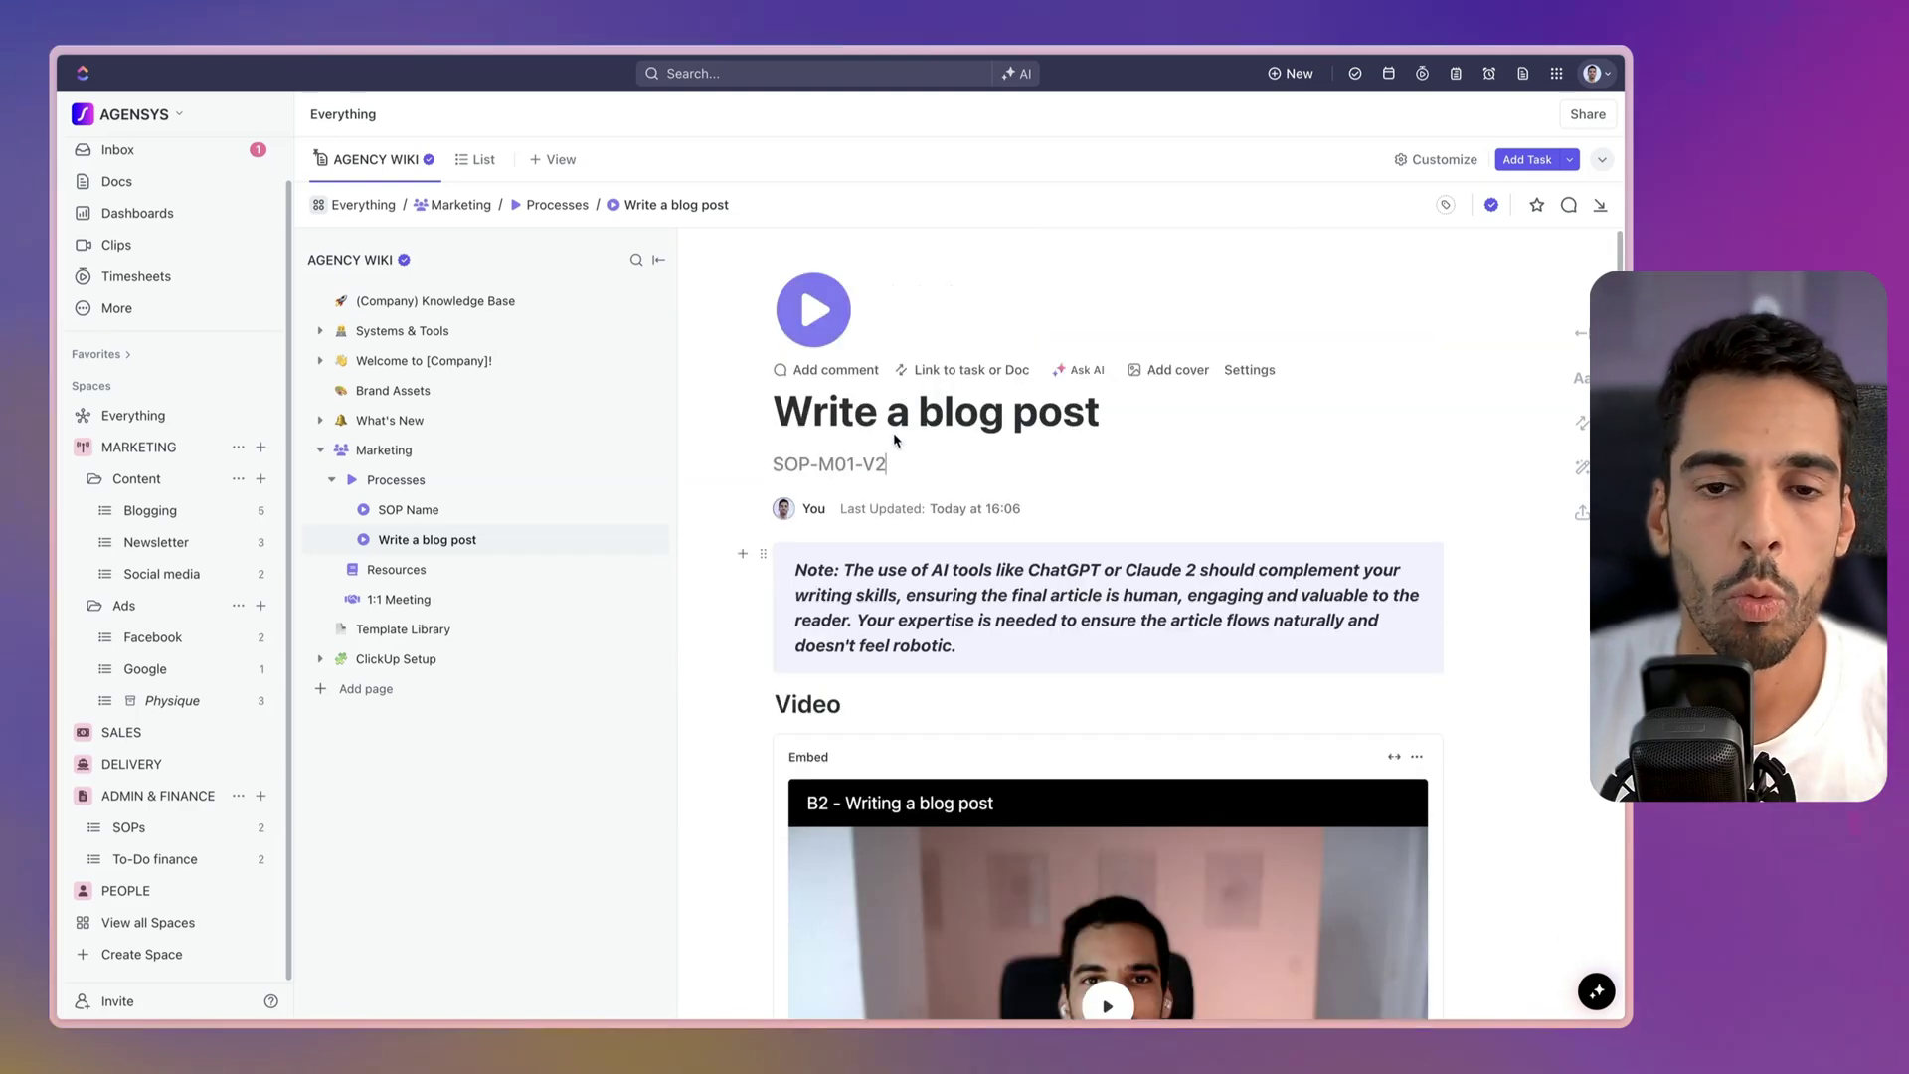
scroll(887, 482, "down", 4)
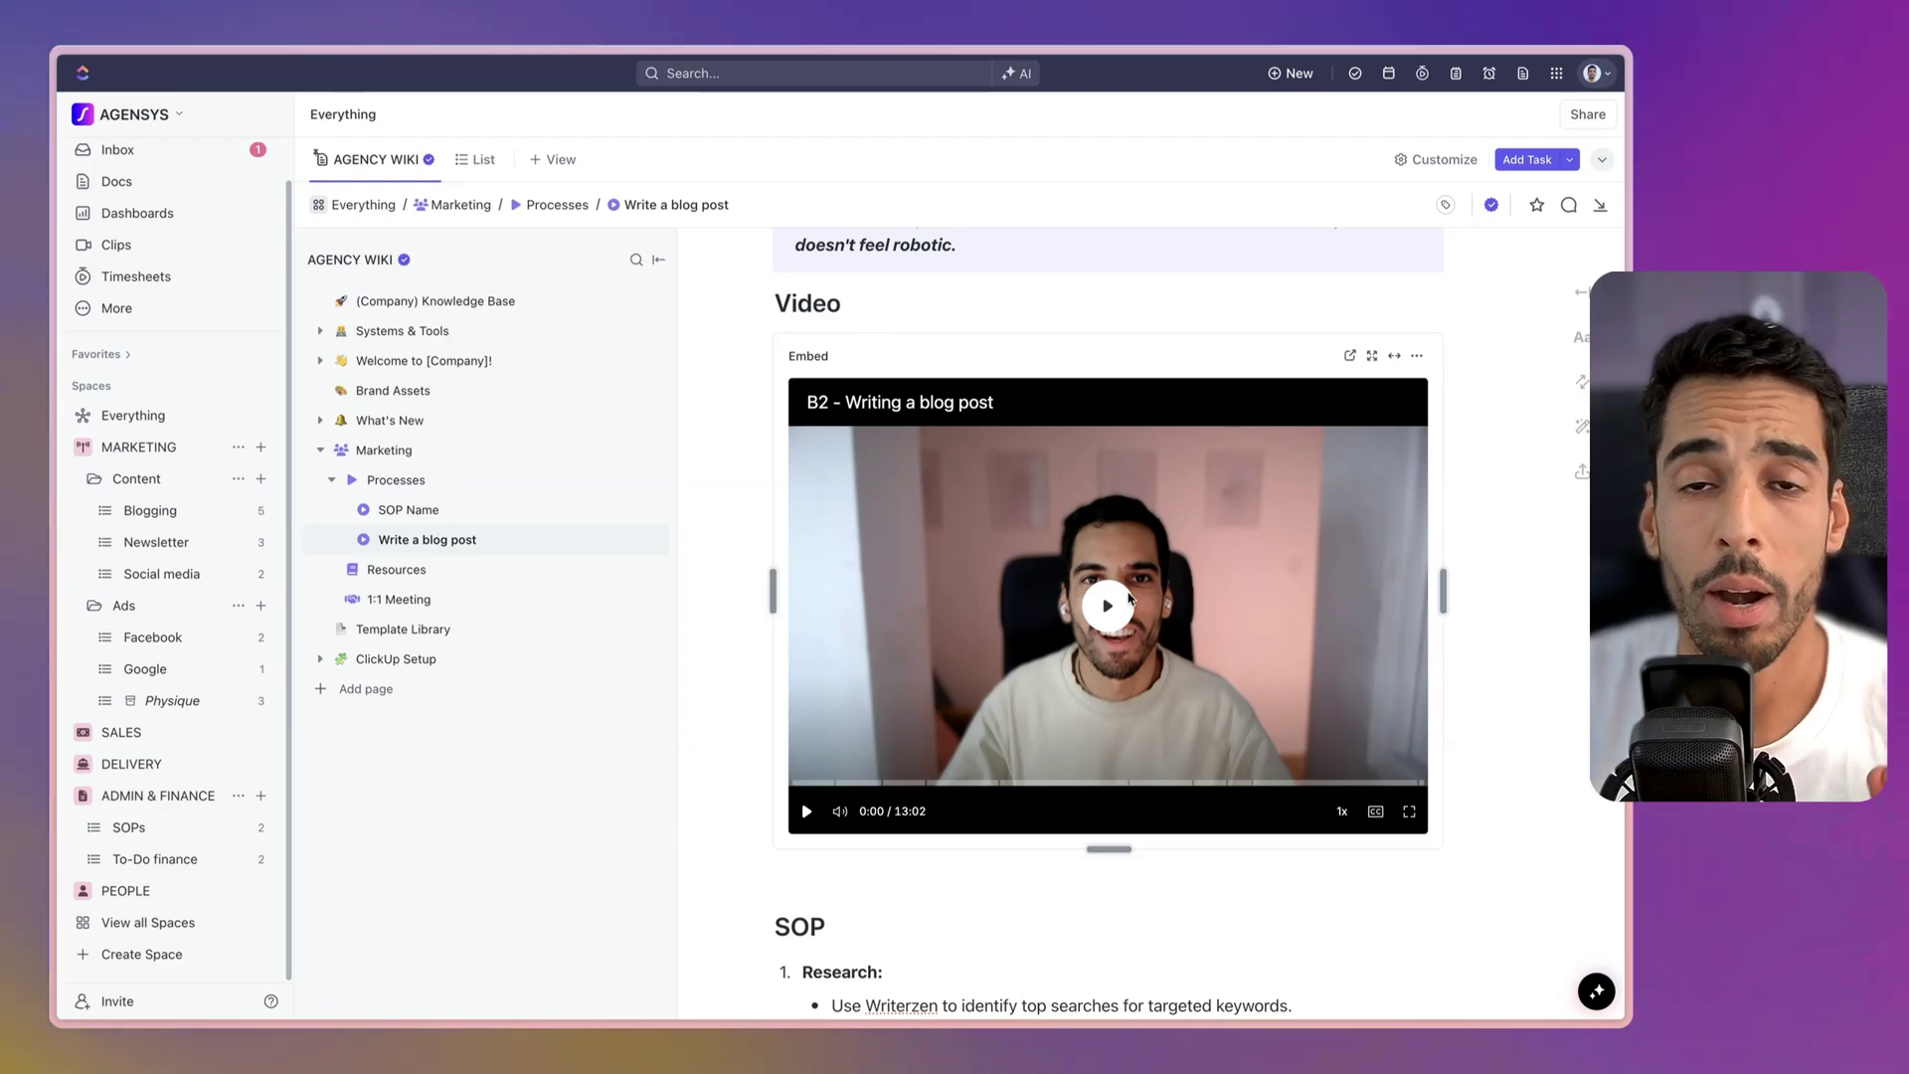
scroll(1131, 600, "down", 1)
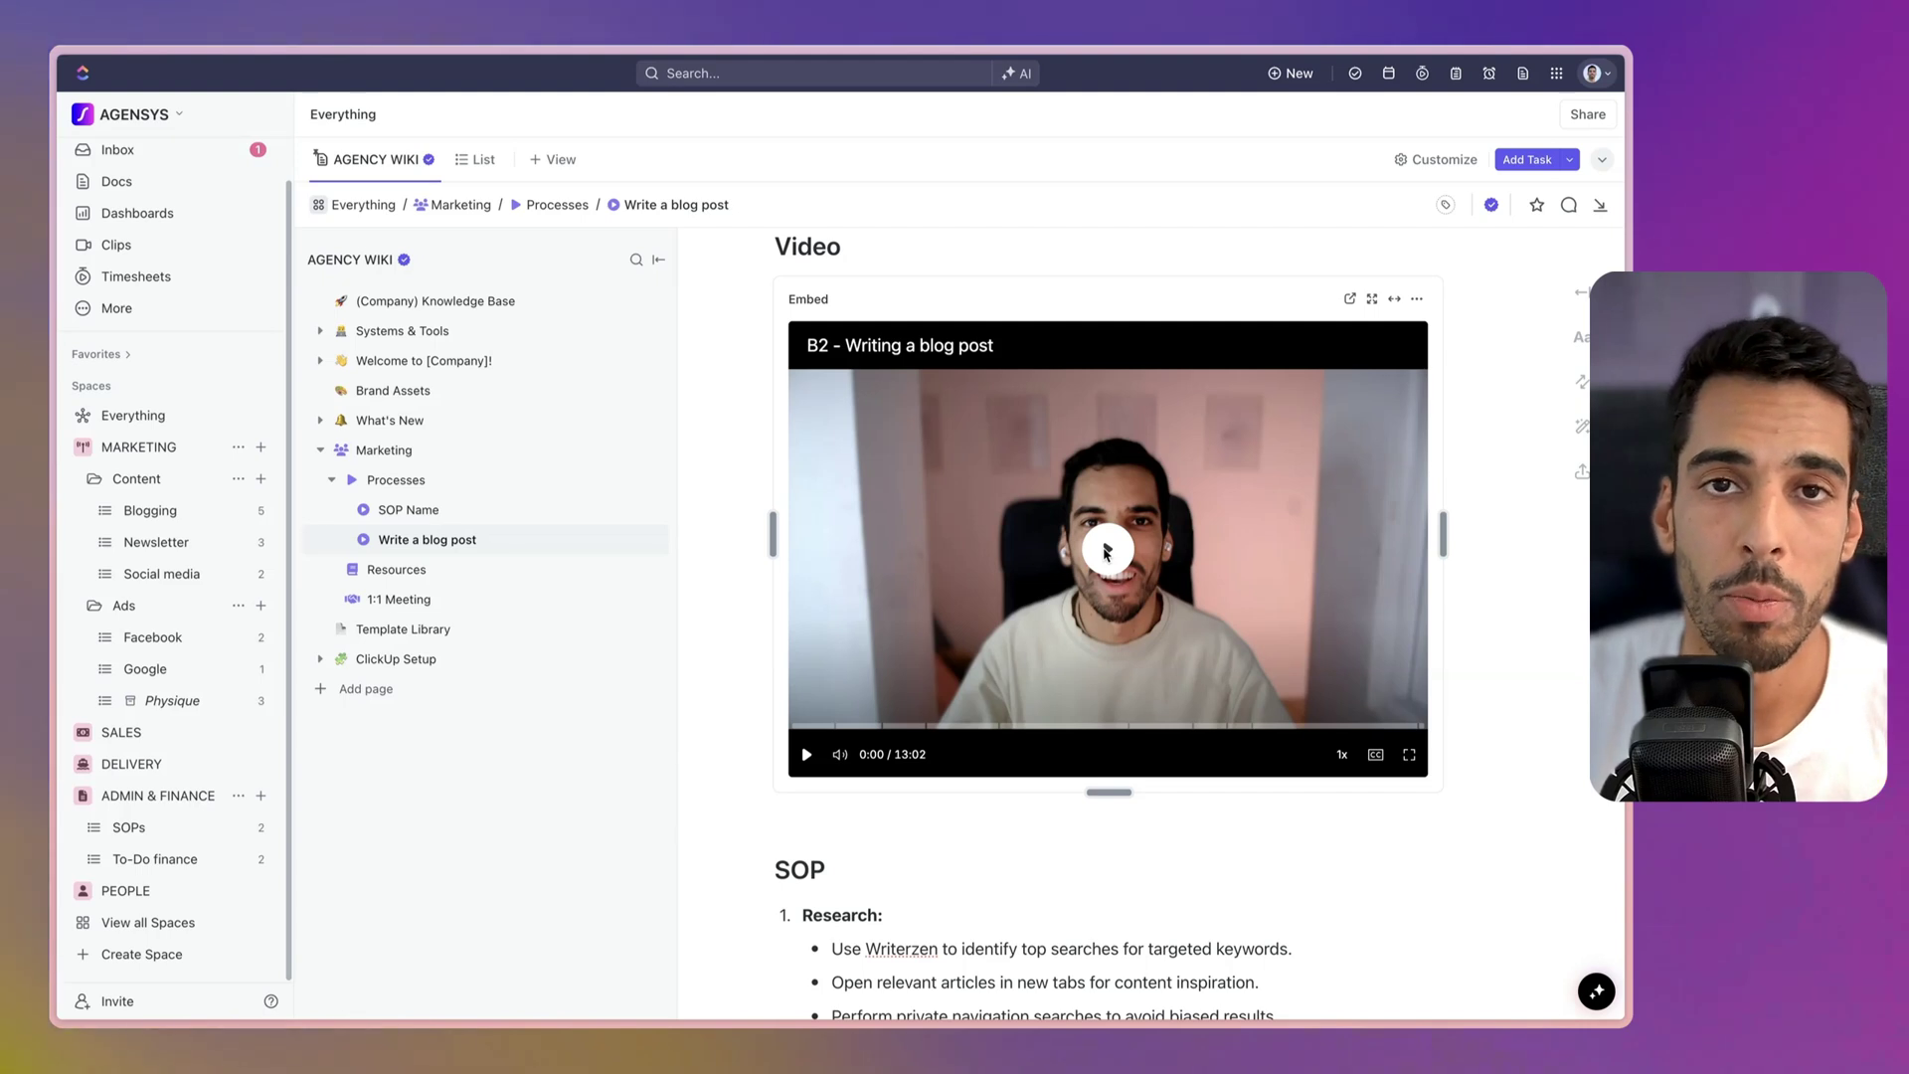
scroll(1107, 552, "down", 10)
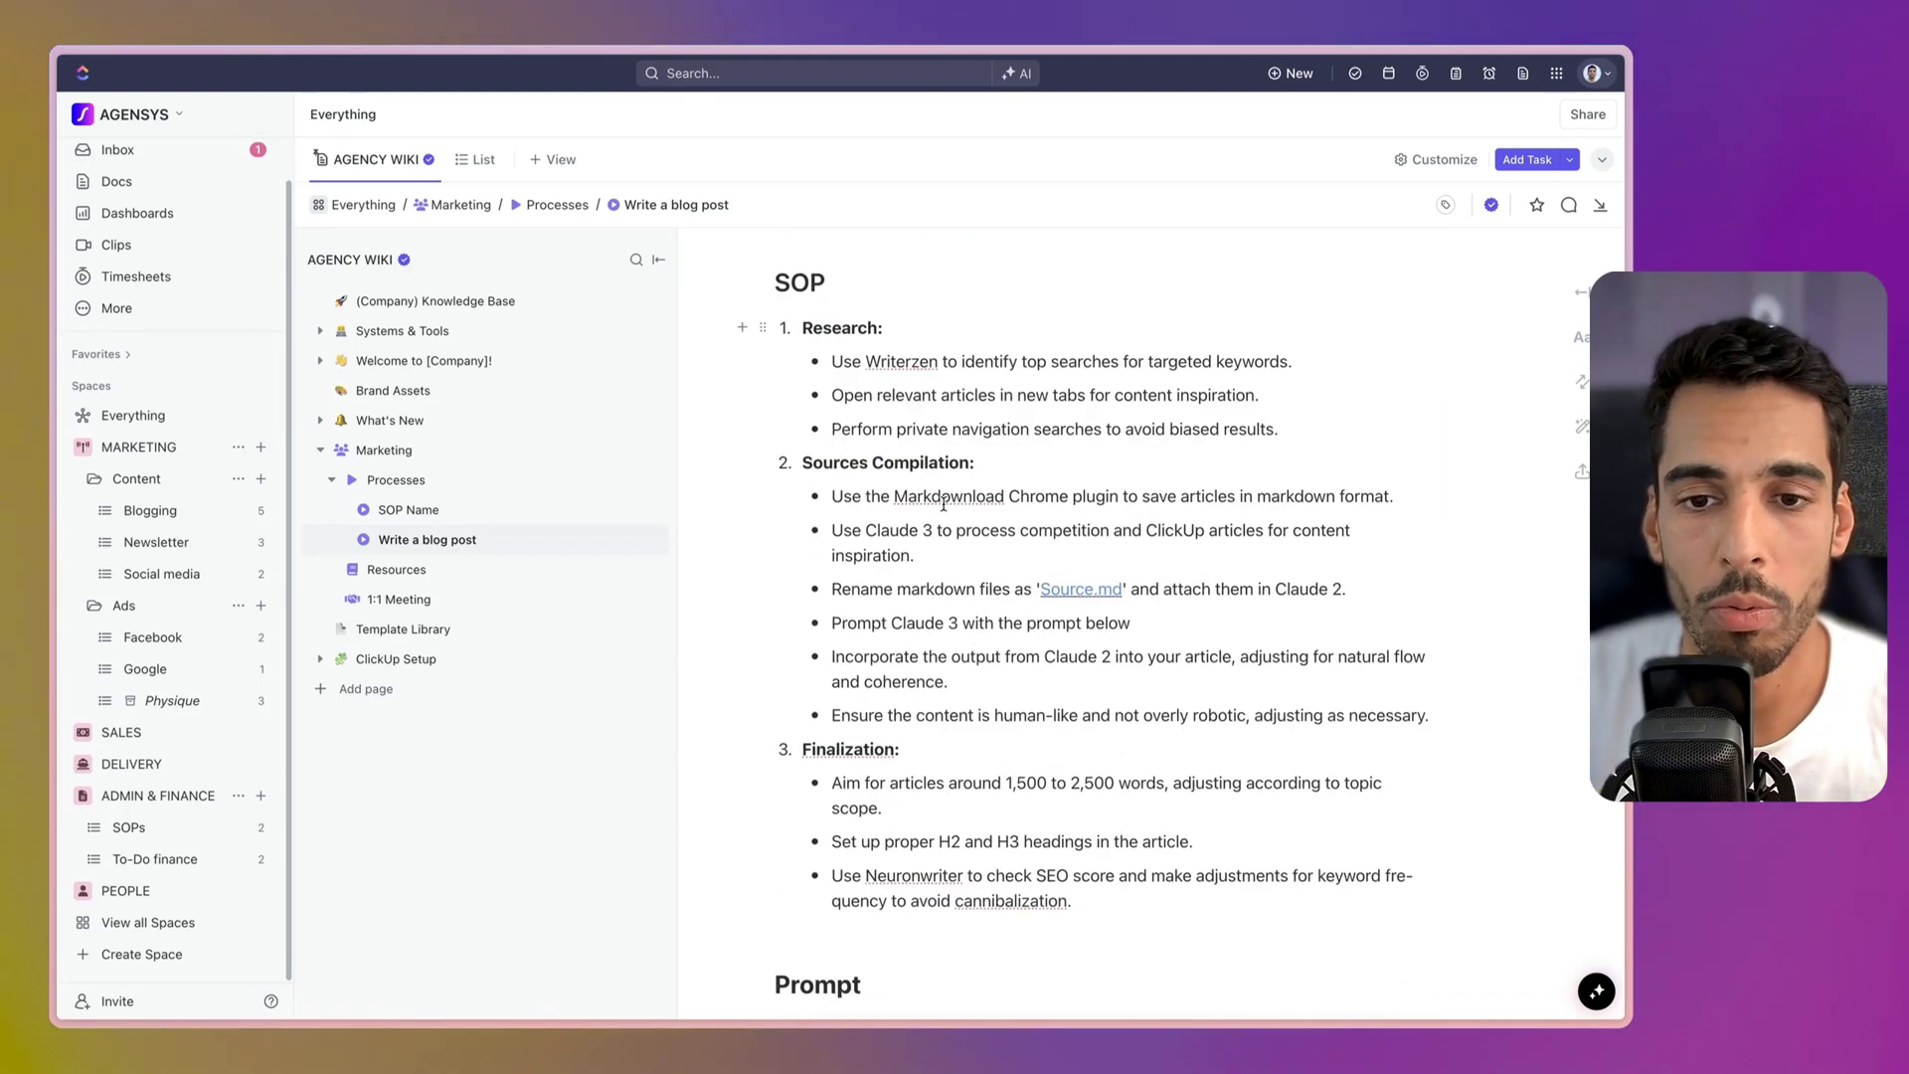
scroll(944, 504, "up", 2)
scroll(863, 387, "down", 9)
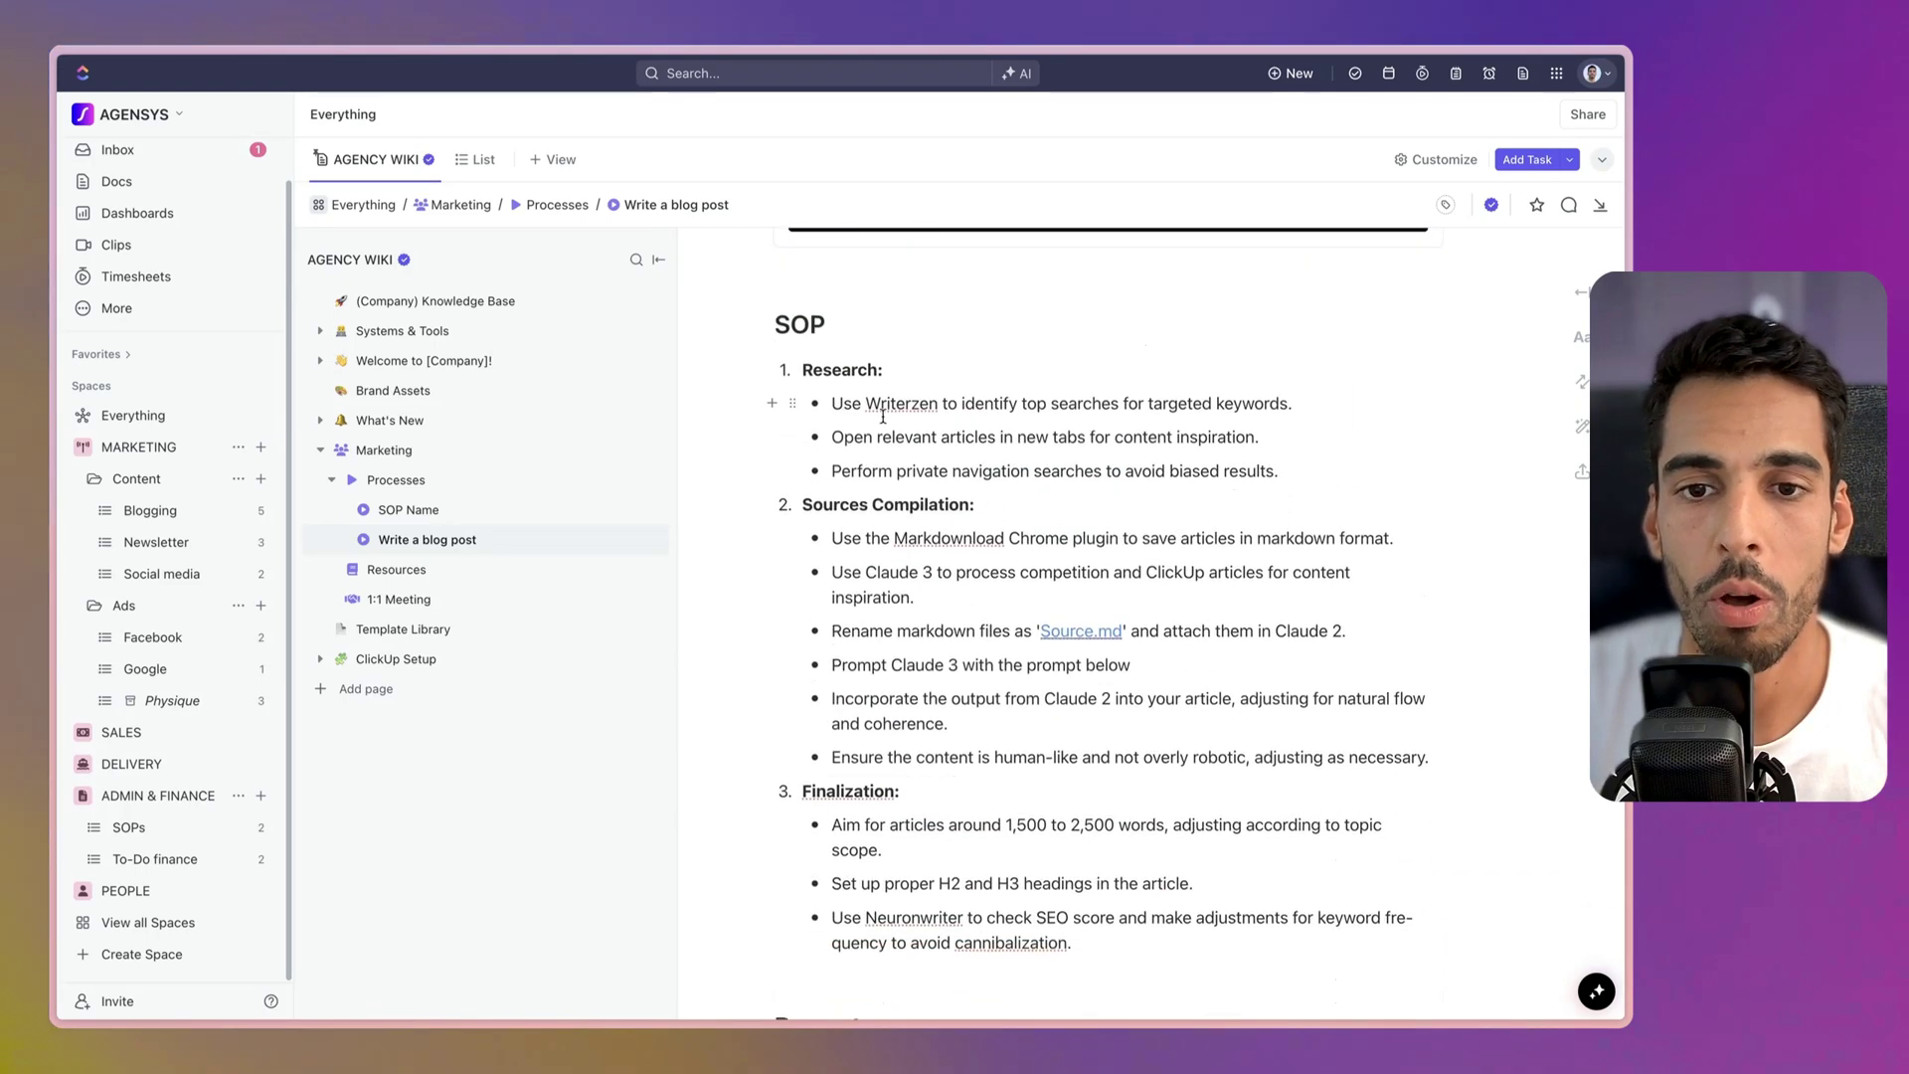
scroll(905, 465, "down", 4)
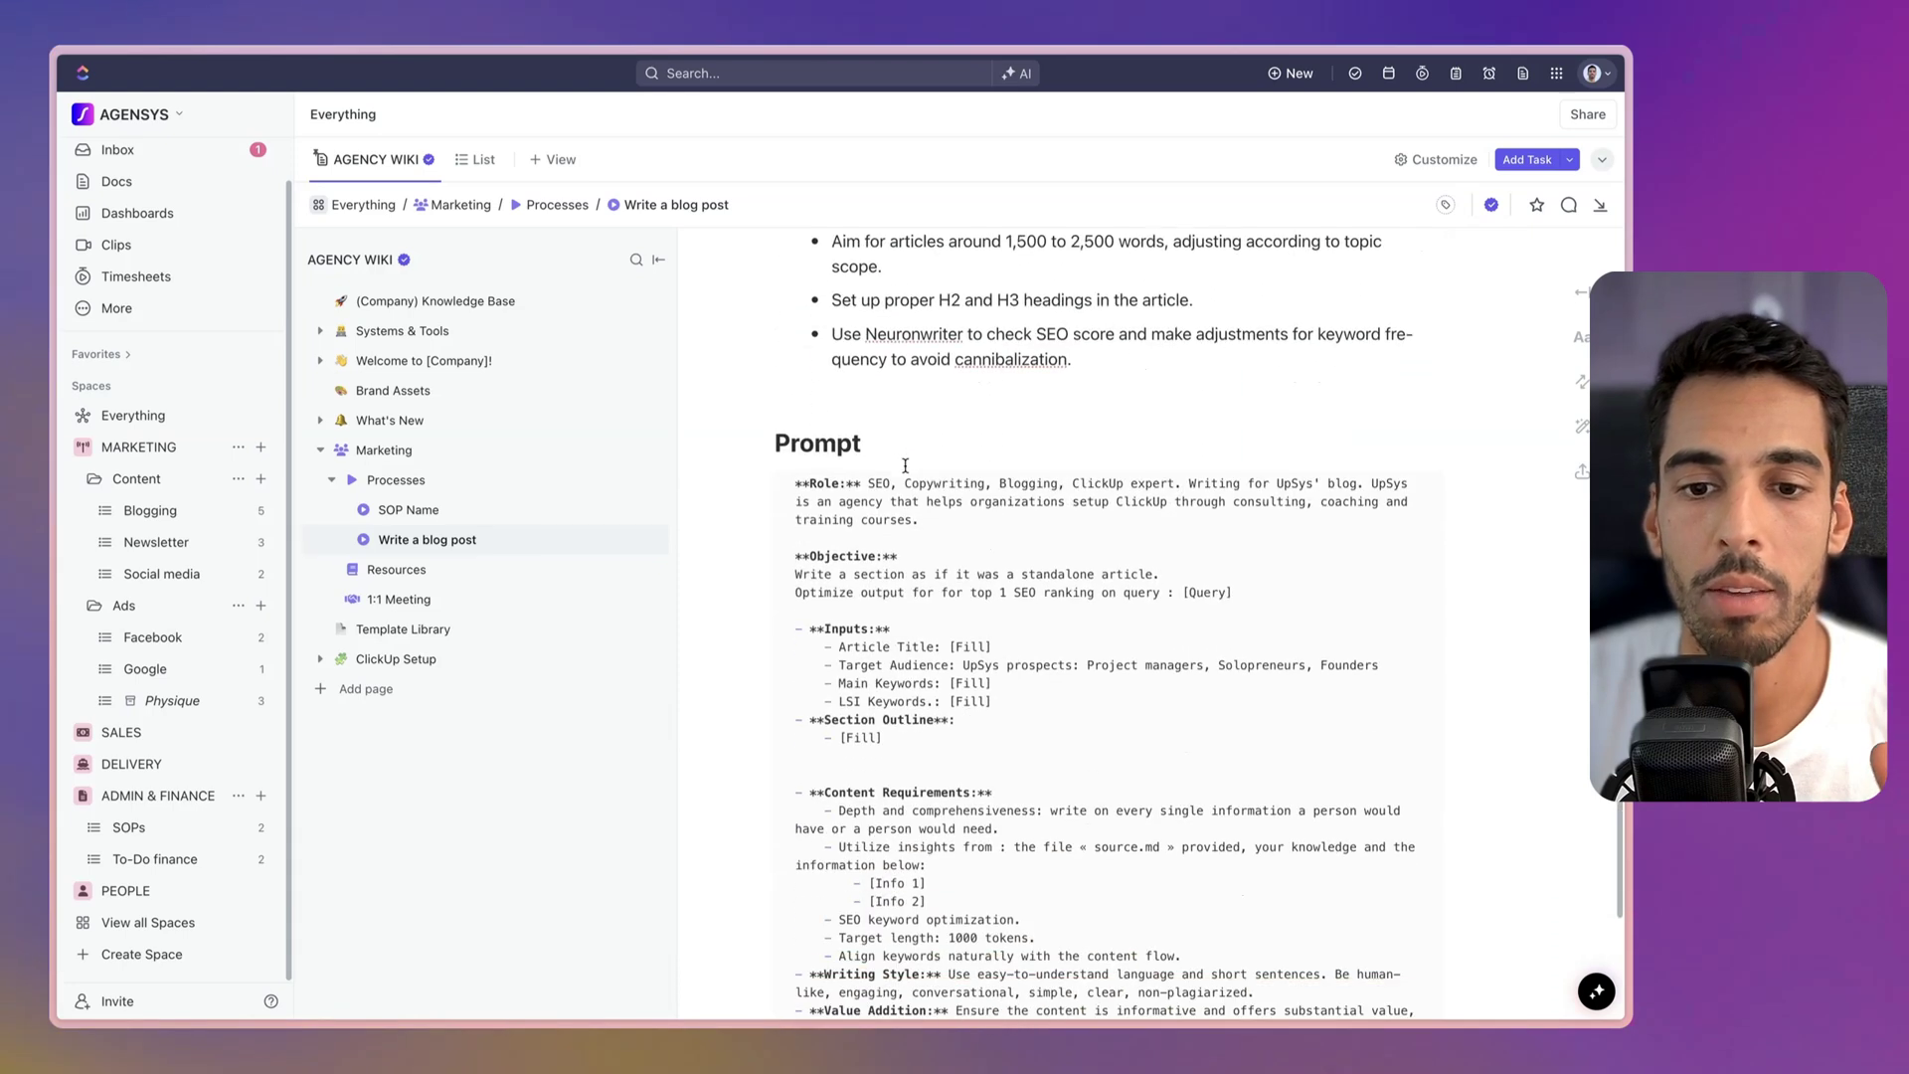
scroll(905, 466, "down", 1)
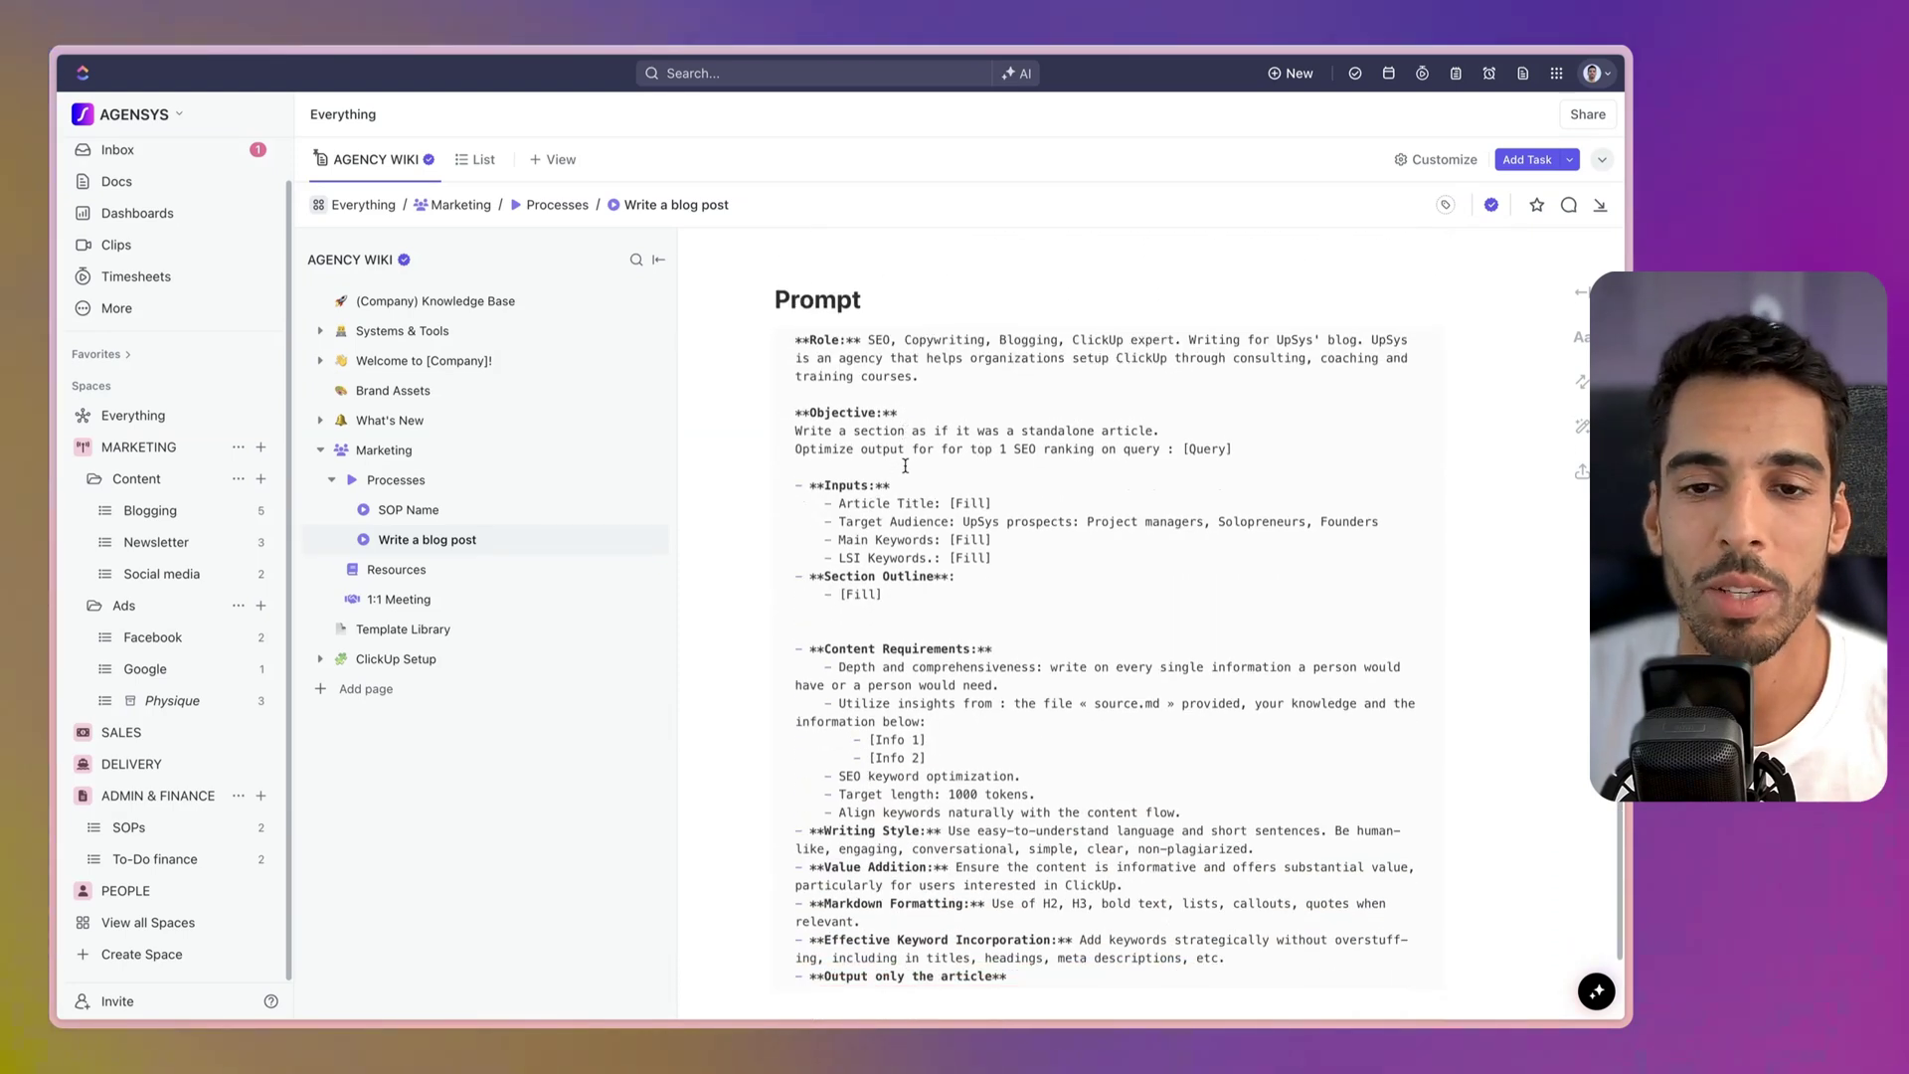
scroll(905, 465, "up", 20)
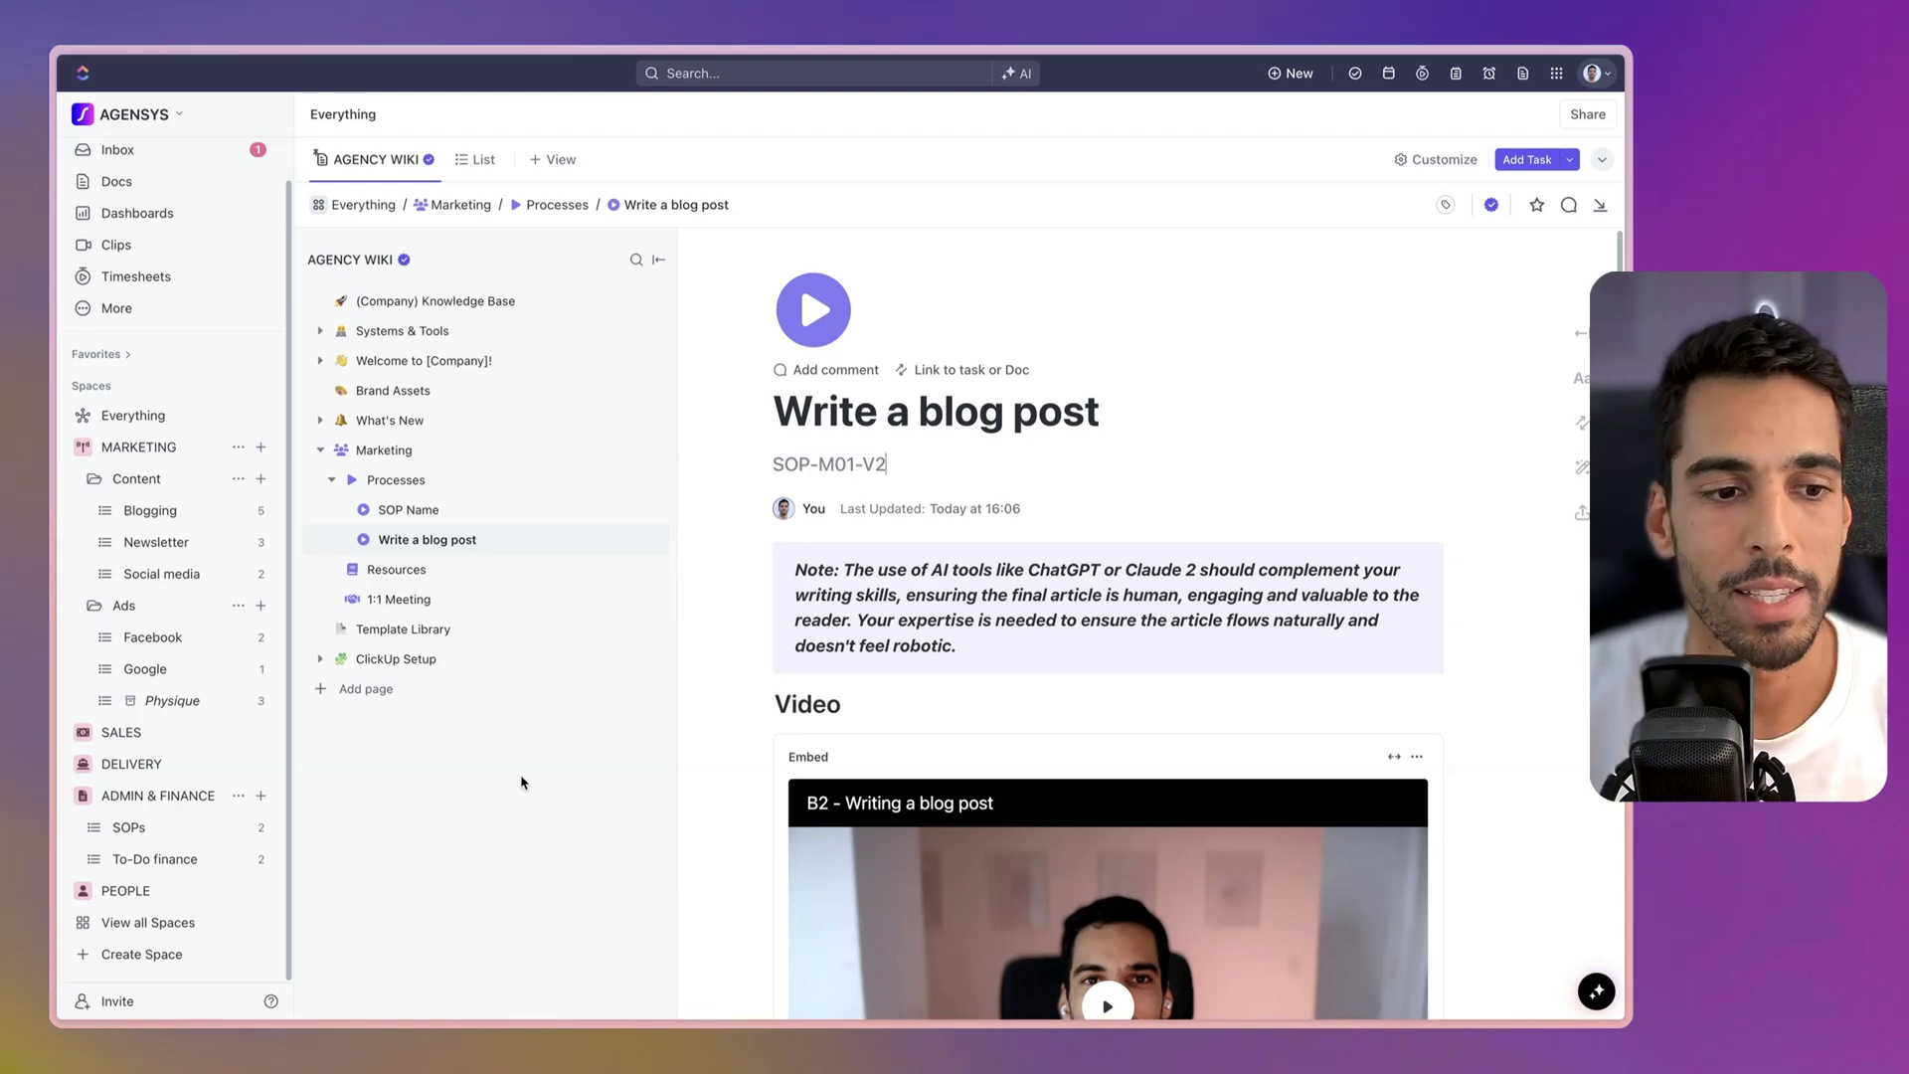
Step: Browse DELIVERY › Ongoing, viewing The Daily Planet's June 2024 Campaign subtasks, then return to Ongoing
left_click(149, 510)
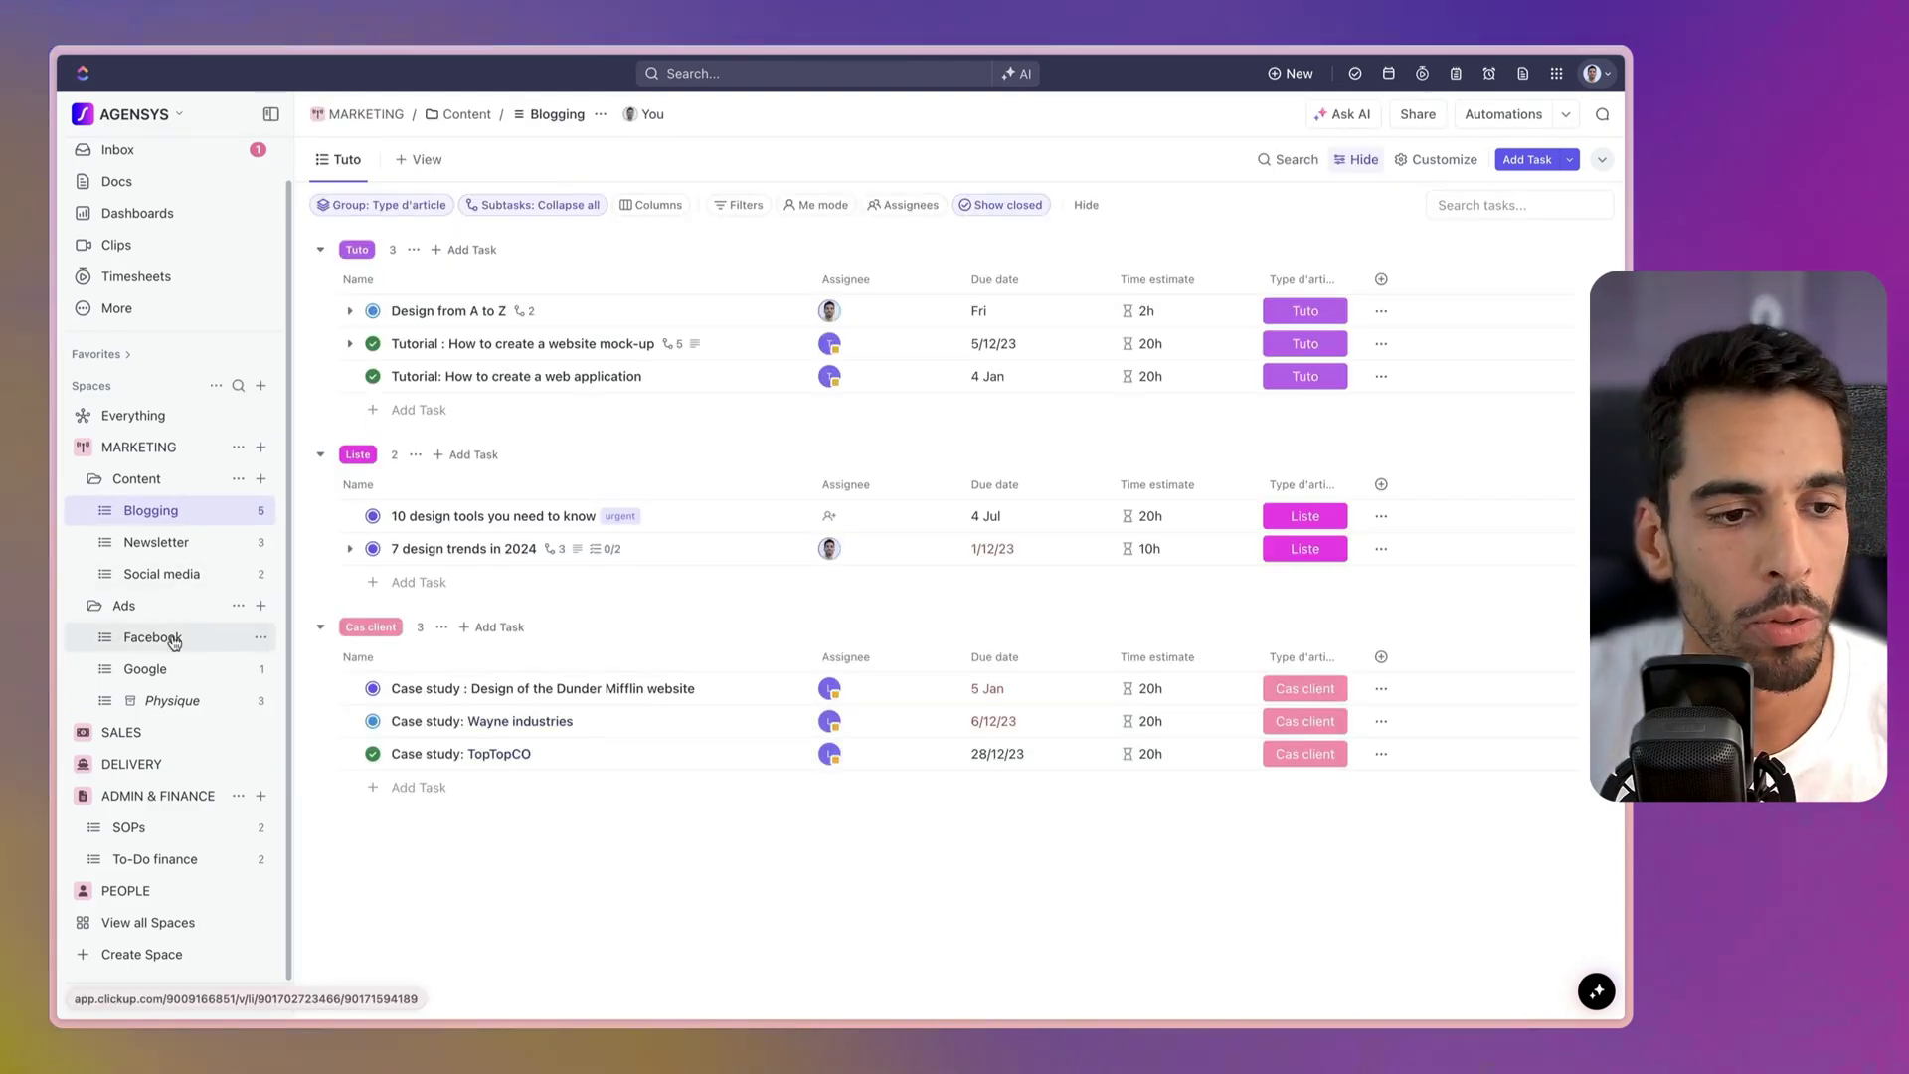
left_click(130, 763)
left_click(138, 796)
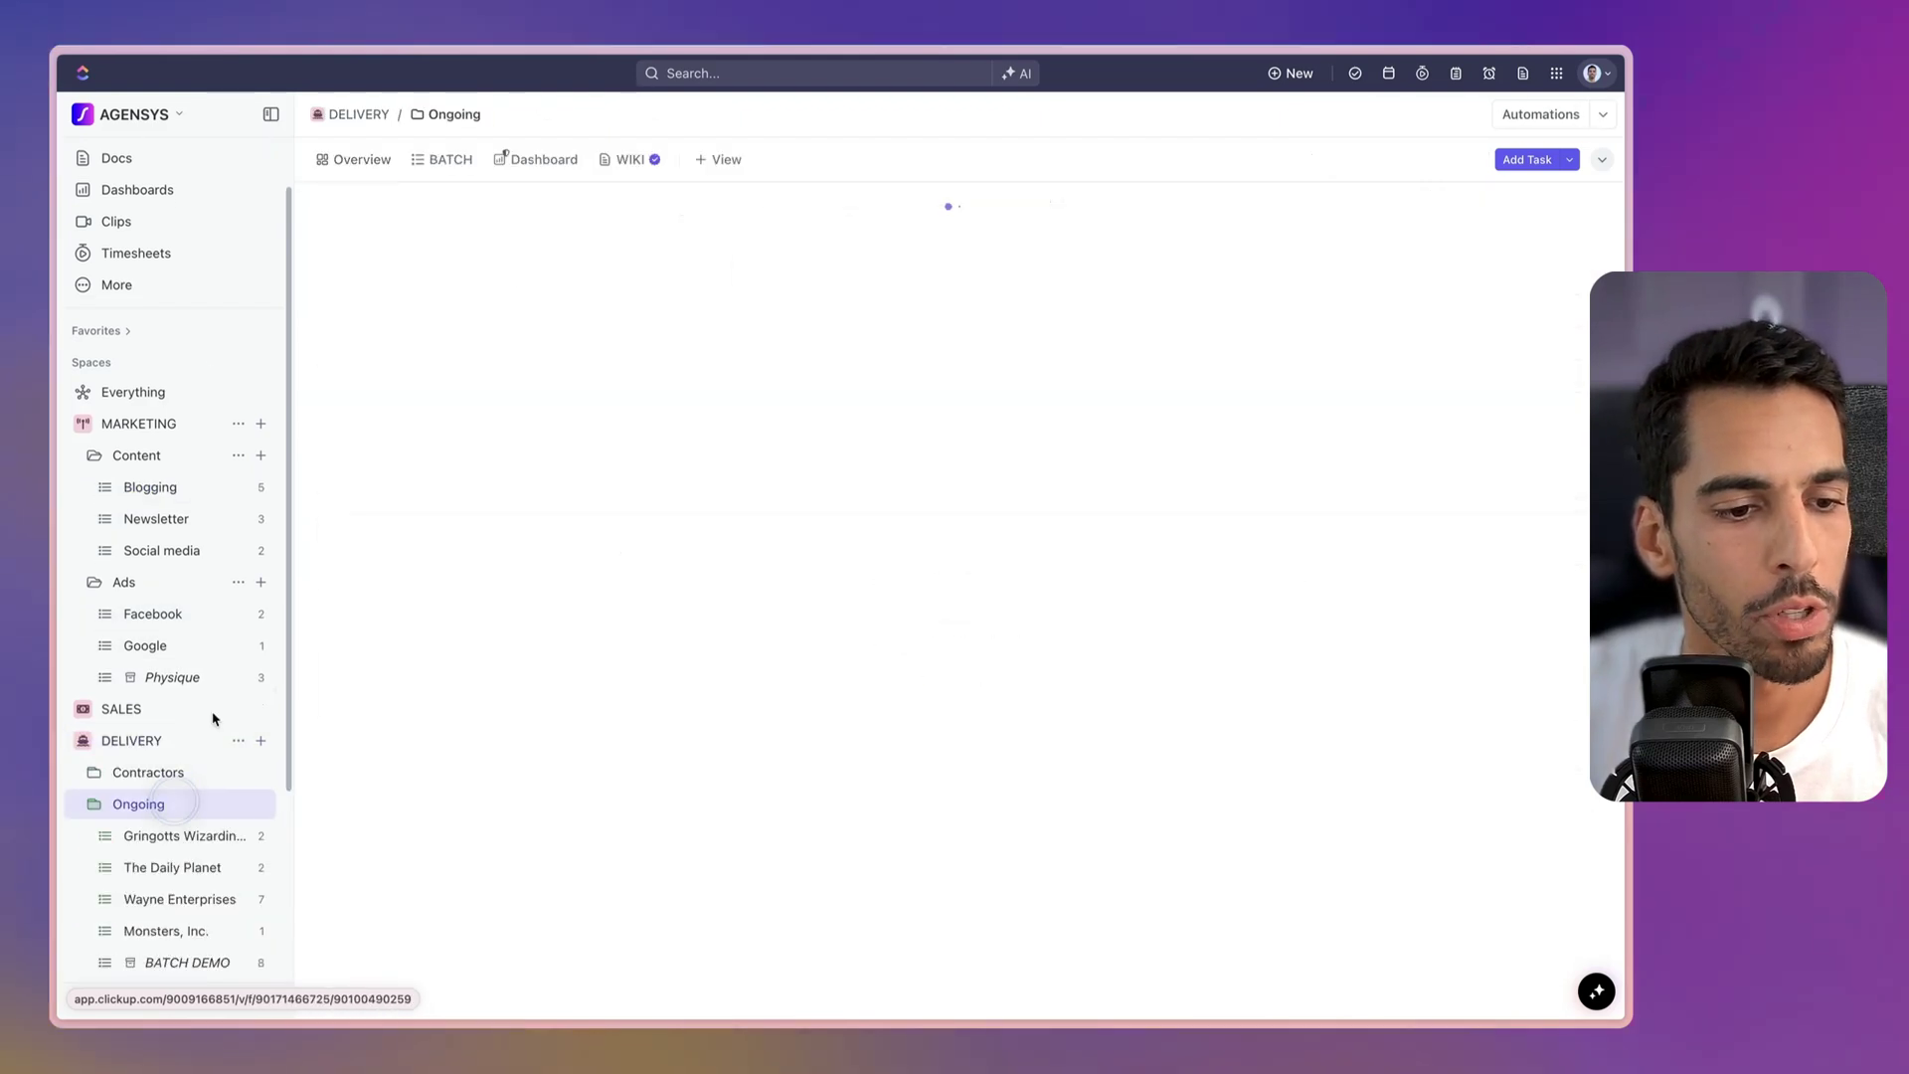
scroll(174, 733, "down", 3)
left_click(161, 636)
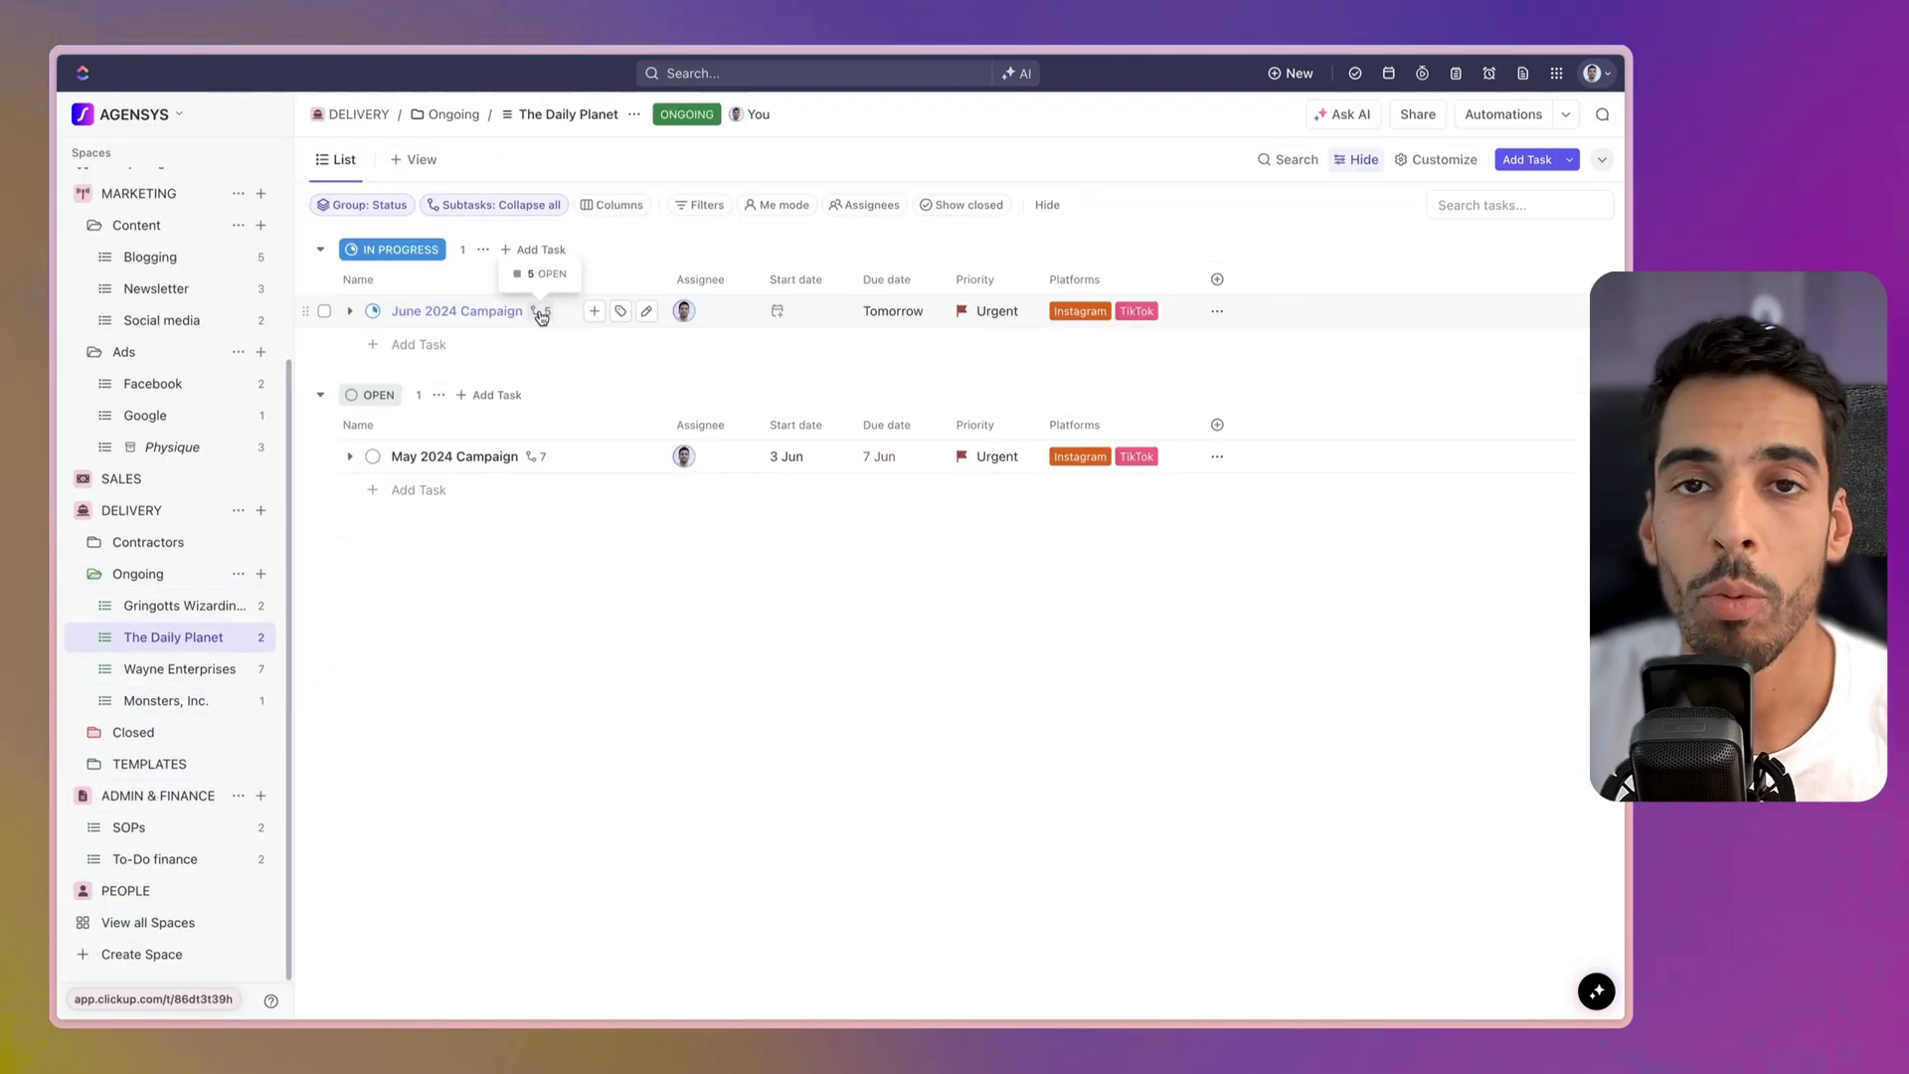
left_click(540, 312)
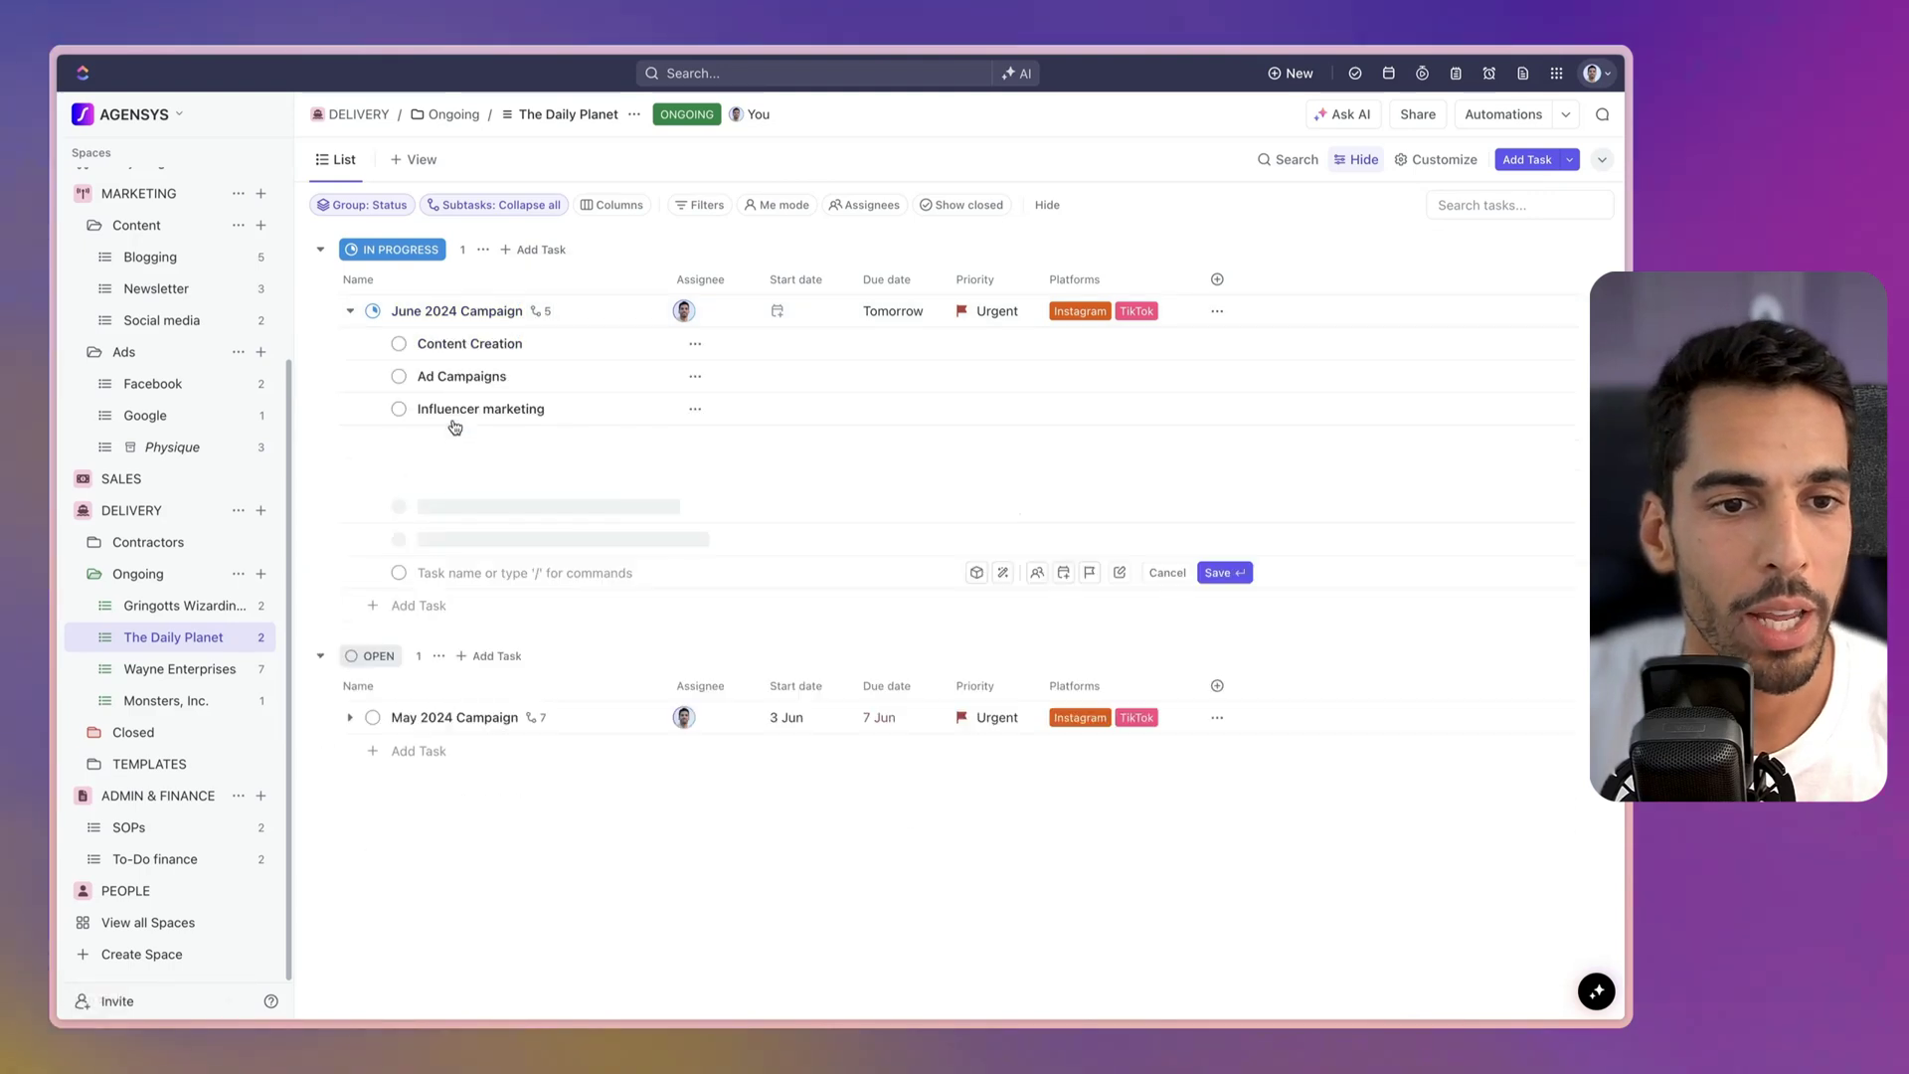
left_click(452, 115)
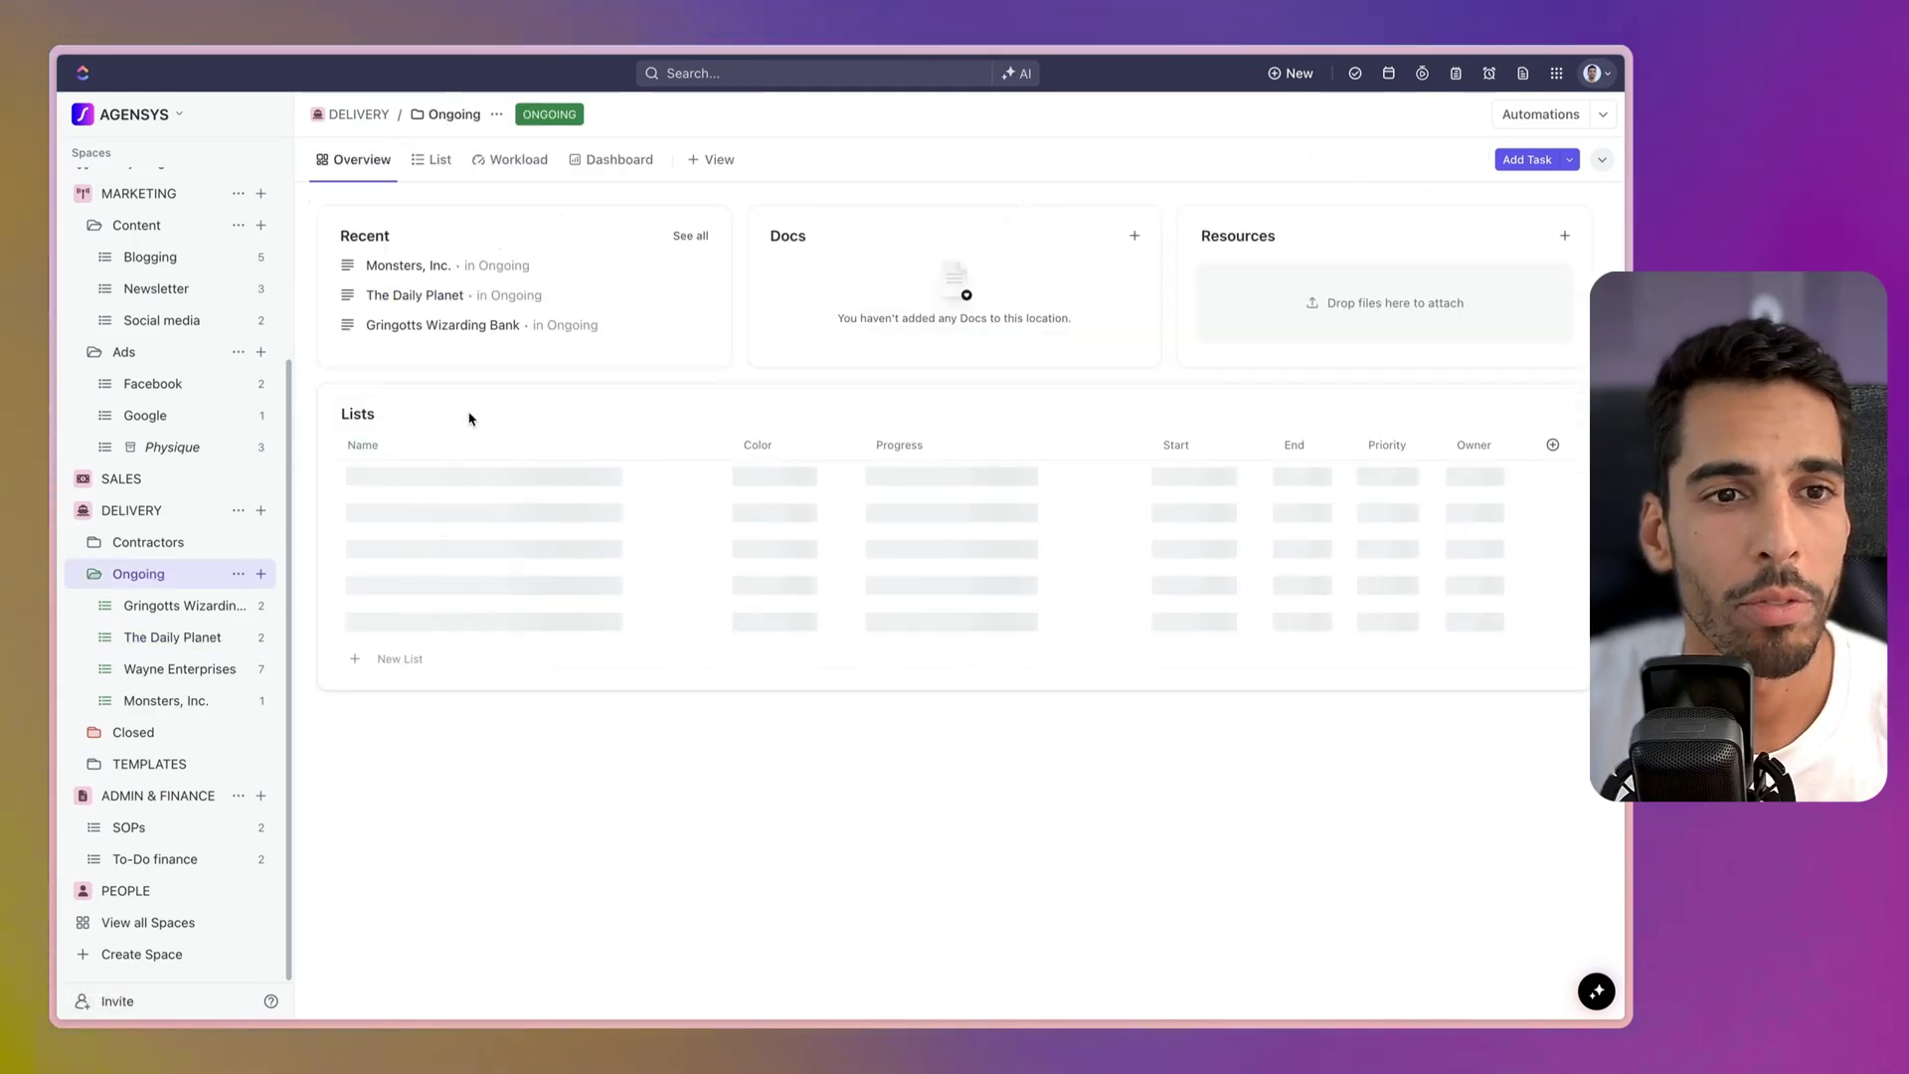
Step: In the Ongoing list view, search tasks for 'site' and open Site Mapping and Wireframing
left_click(441, 157)
scroll(481, 644, "down", 5)
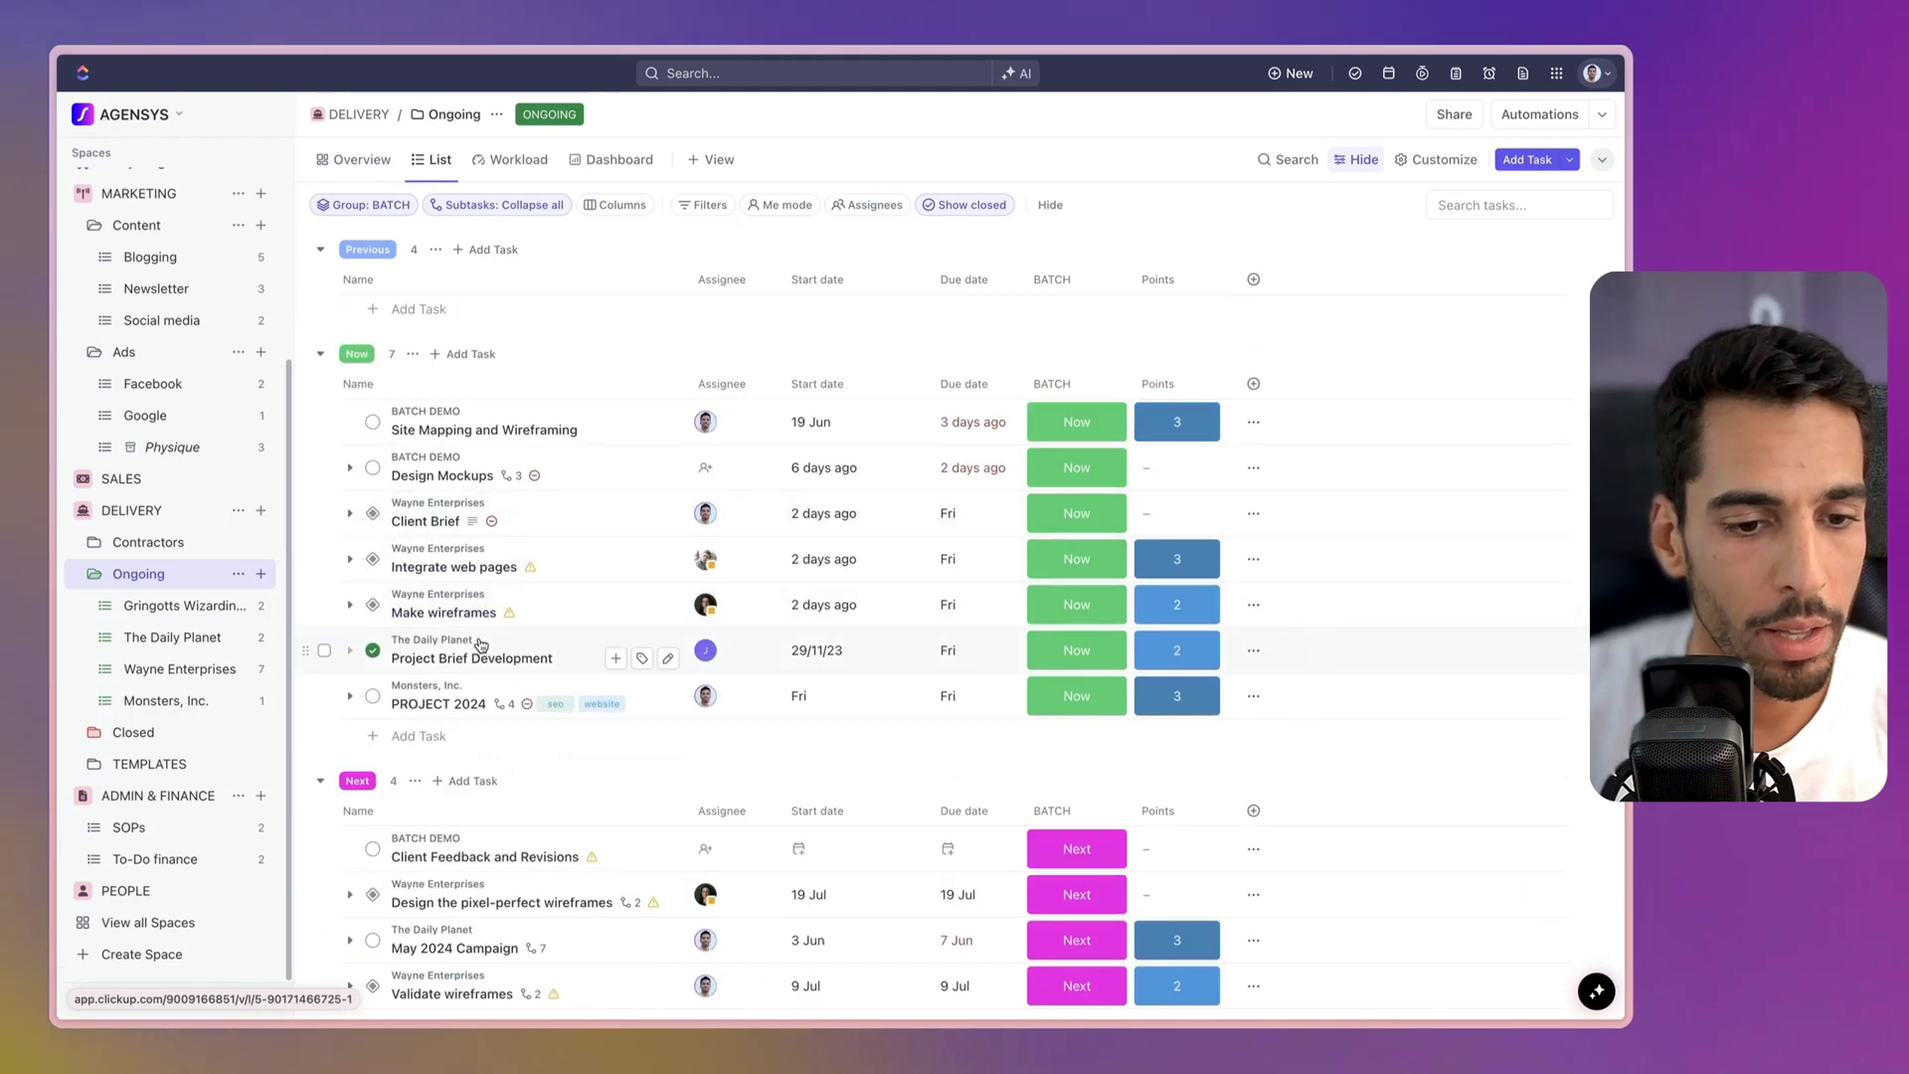
scroll(481, 644, "up", 5)
left_click(1481, 205)
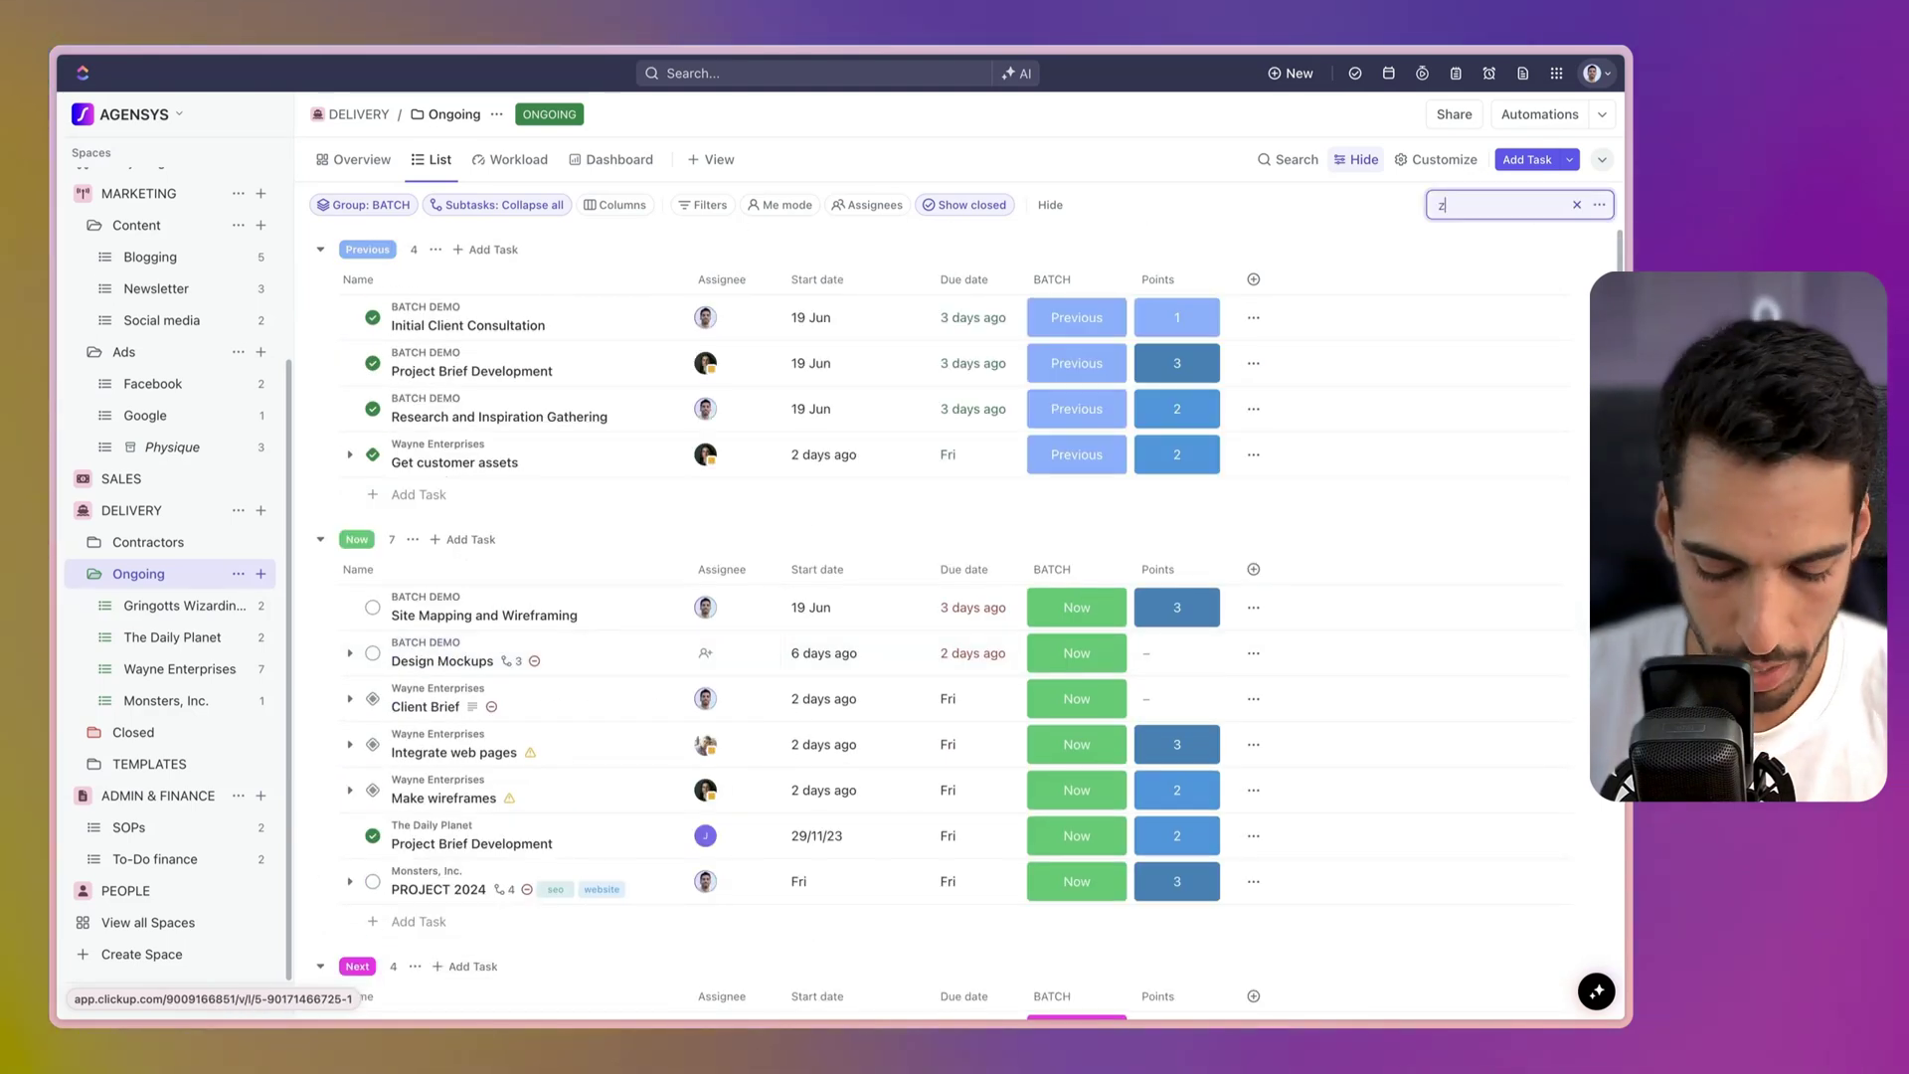
type("site")
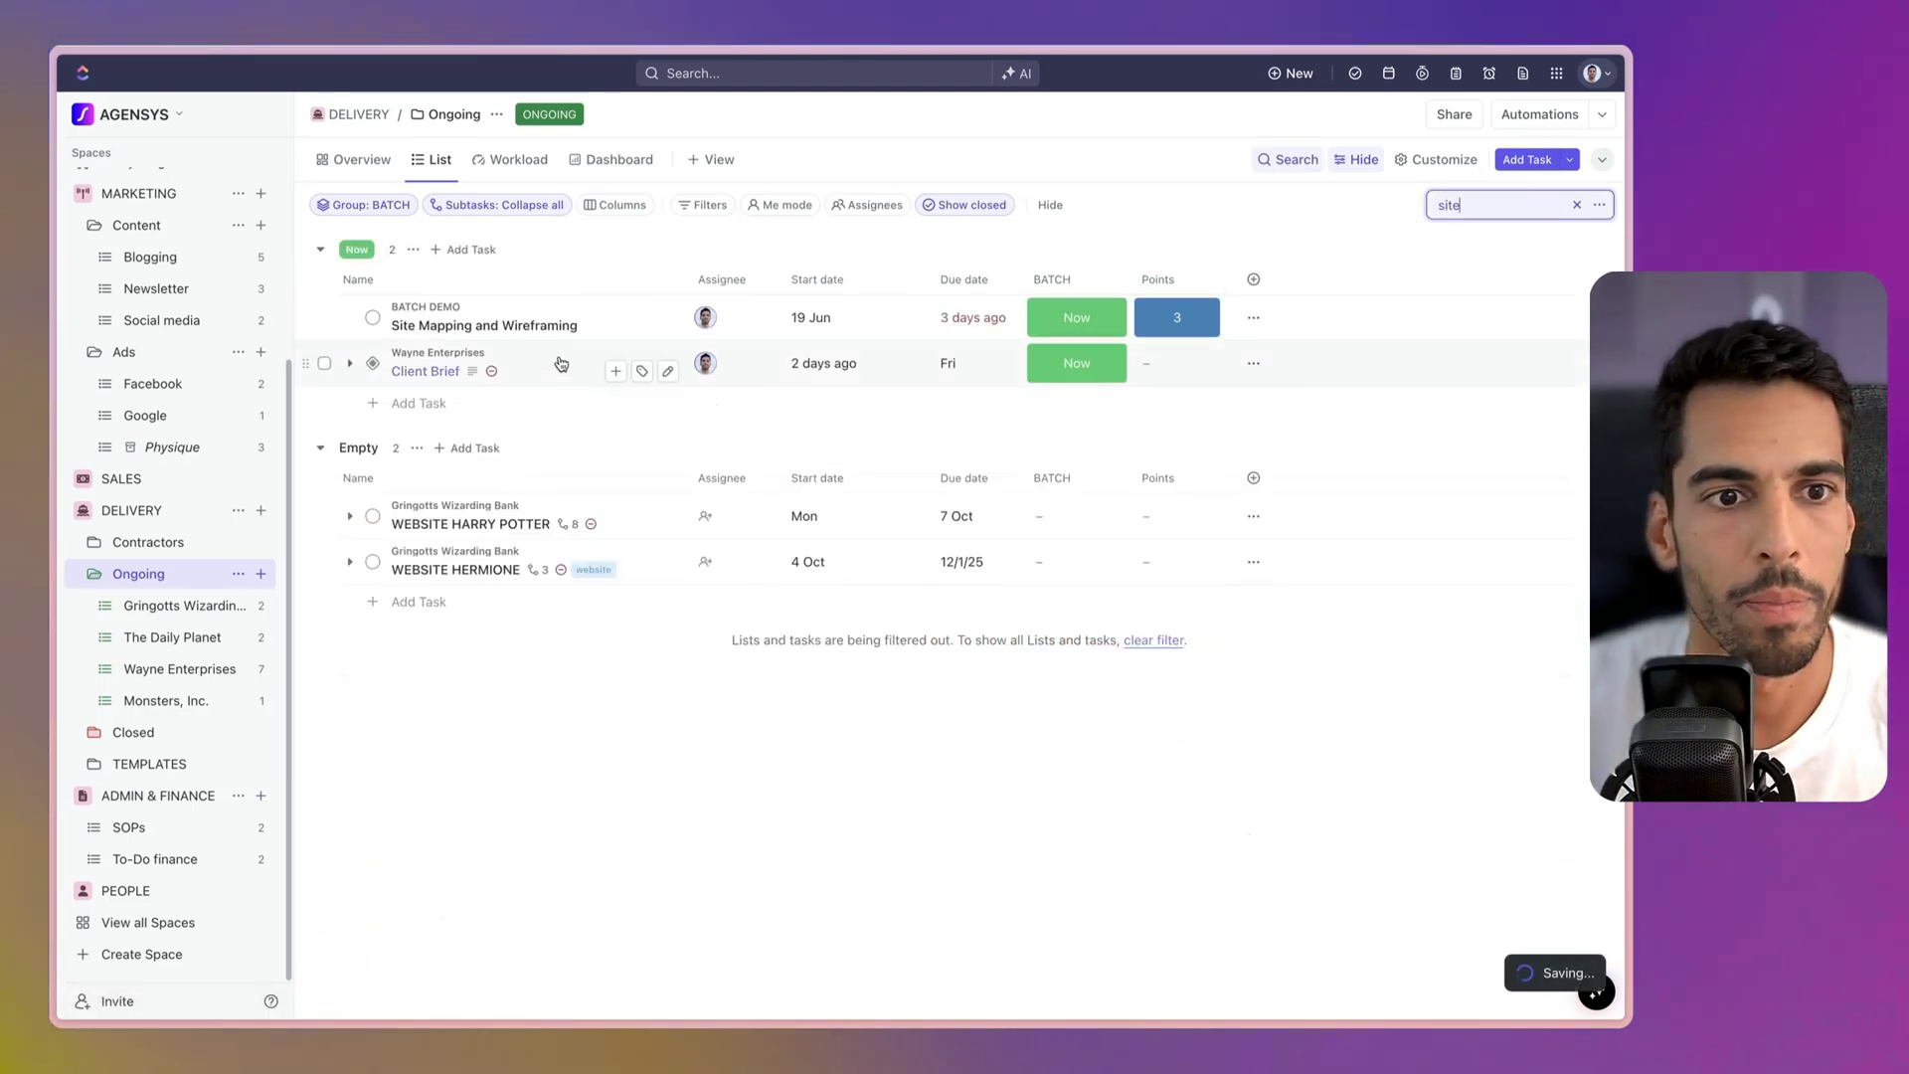
left_click(1476, 314)
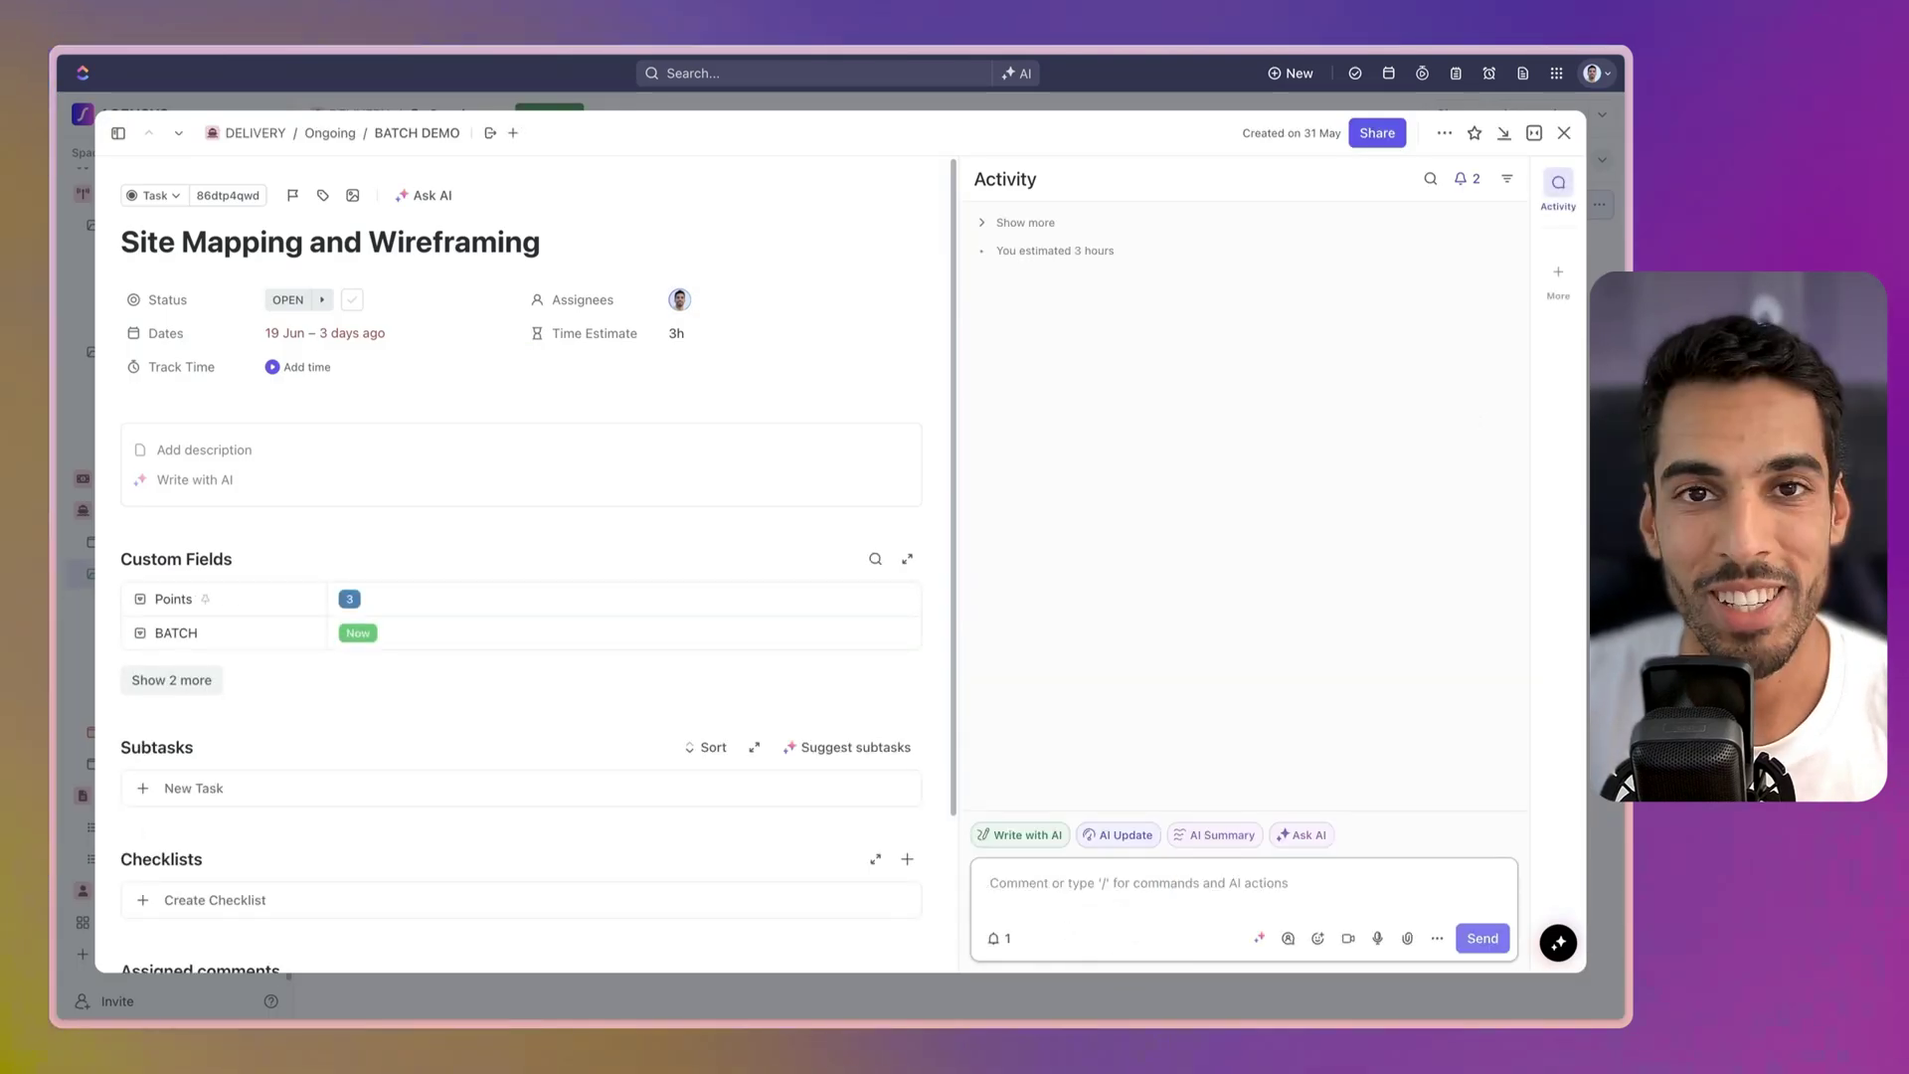
Step: Write a comment mentioning SOP - Sitemap Design with a bold FOLLOW THE SOP line
type("@@")
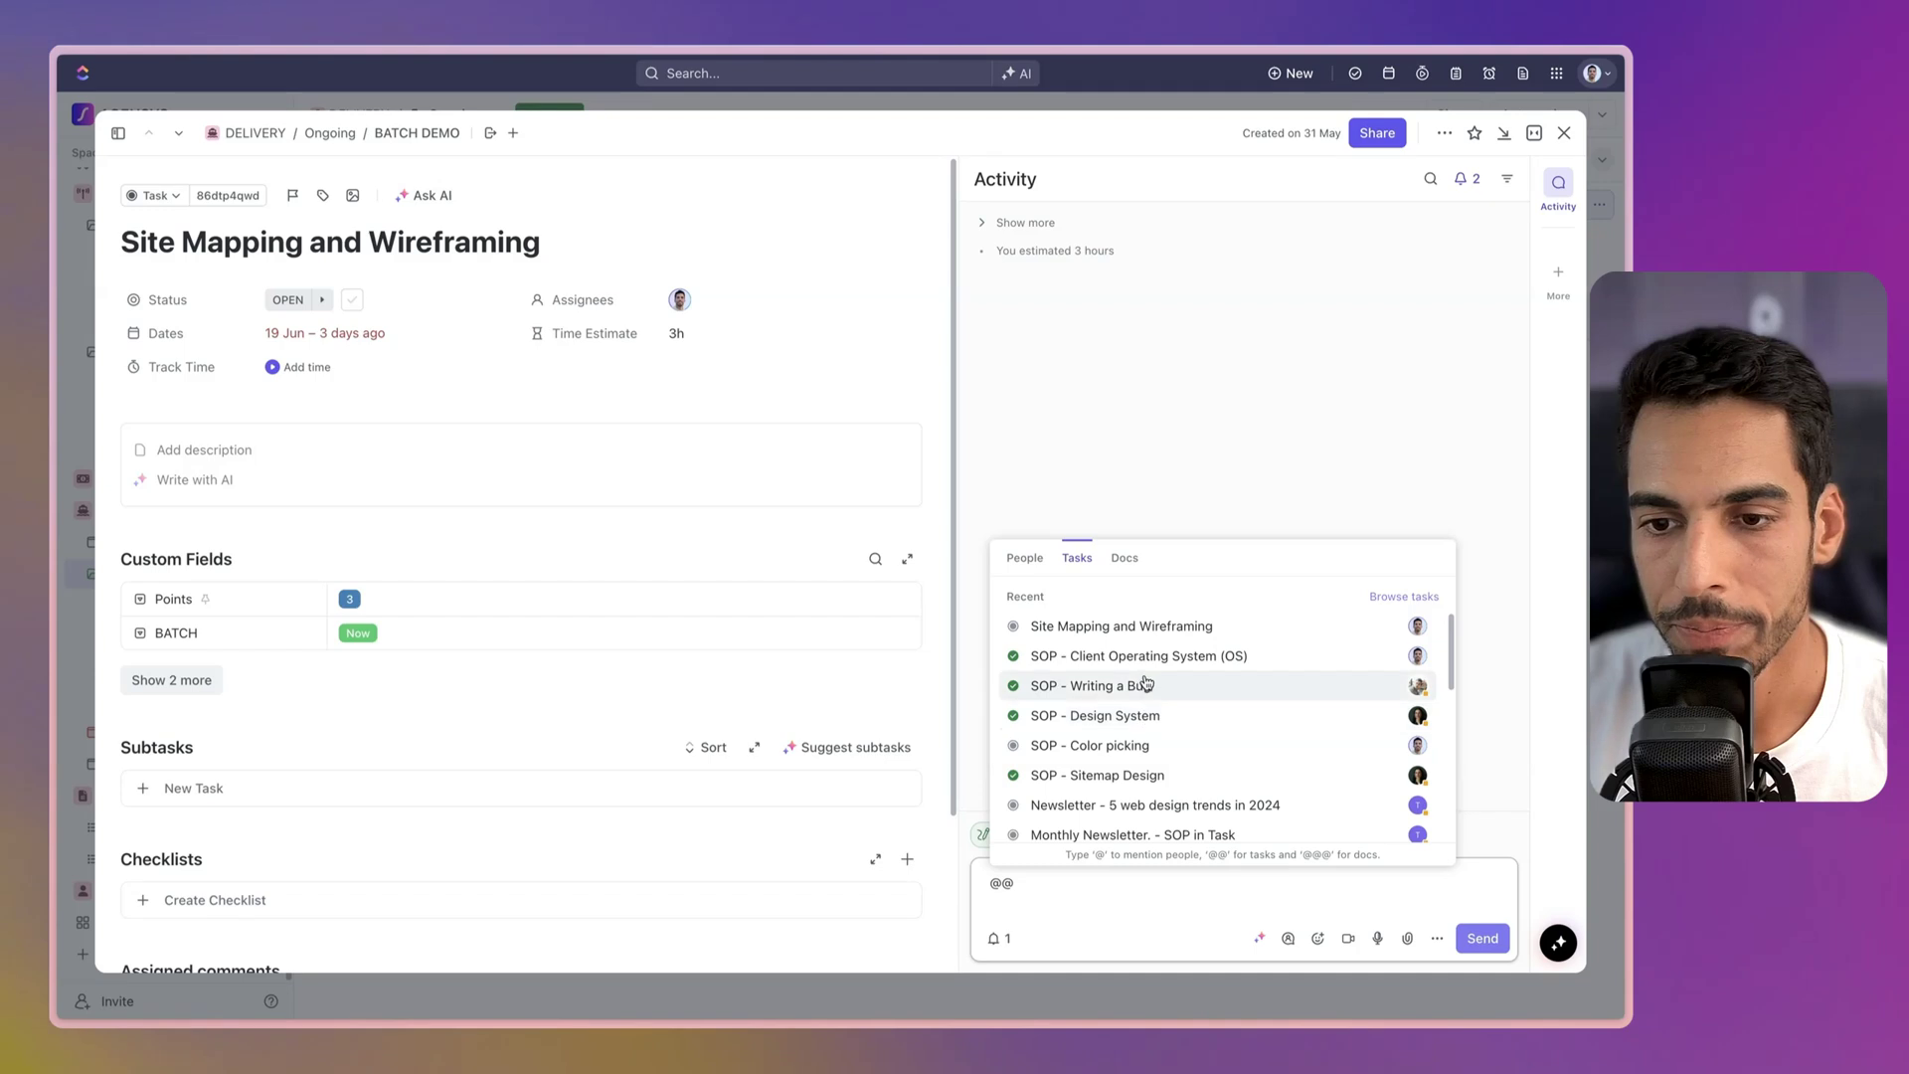
left_click(1147, 777)
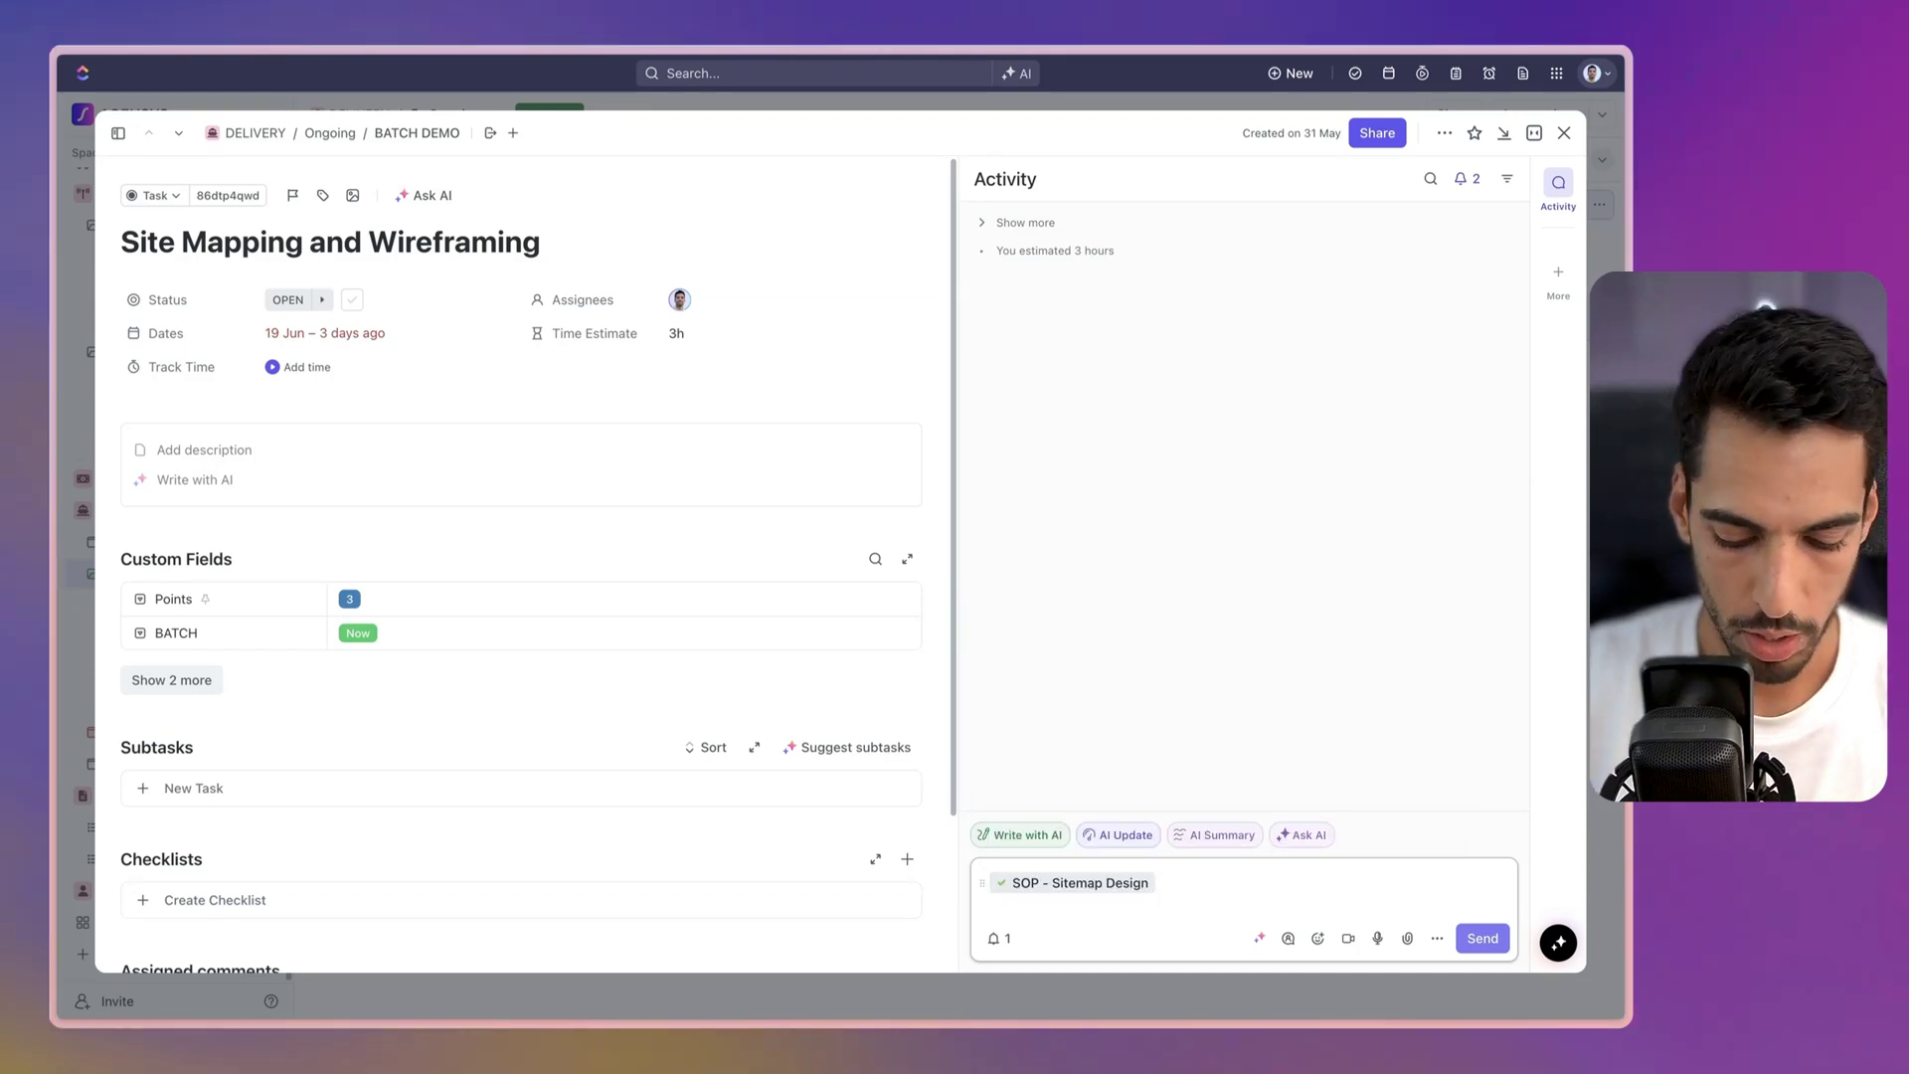
type("FOLLOW THE ")
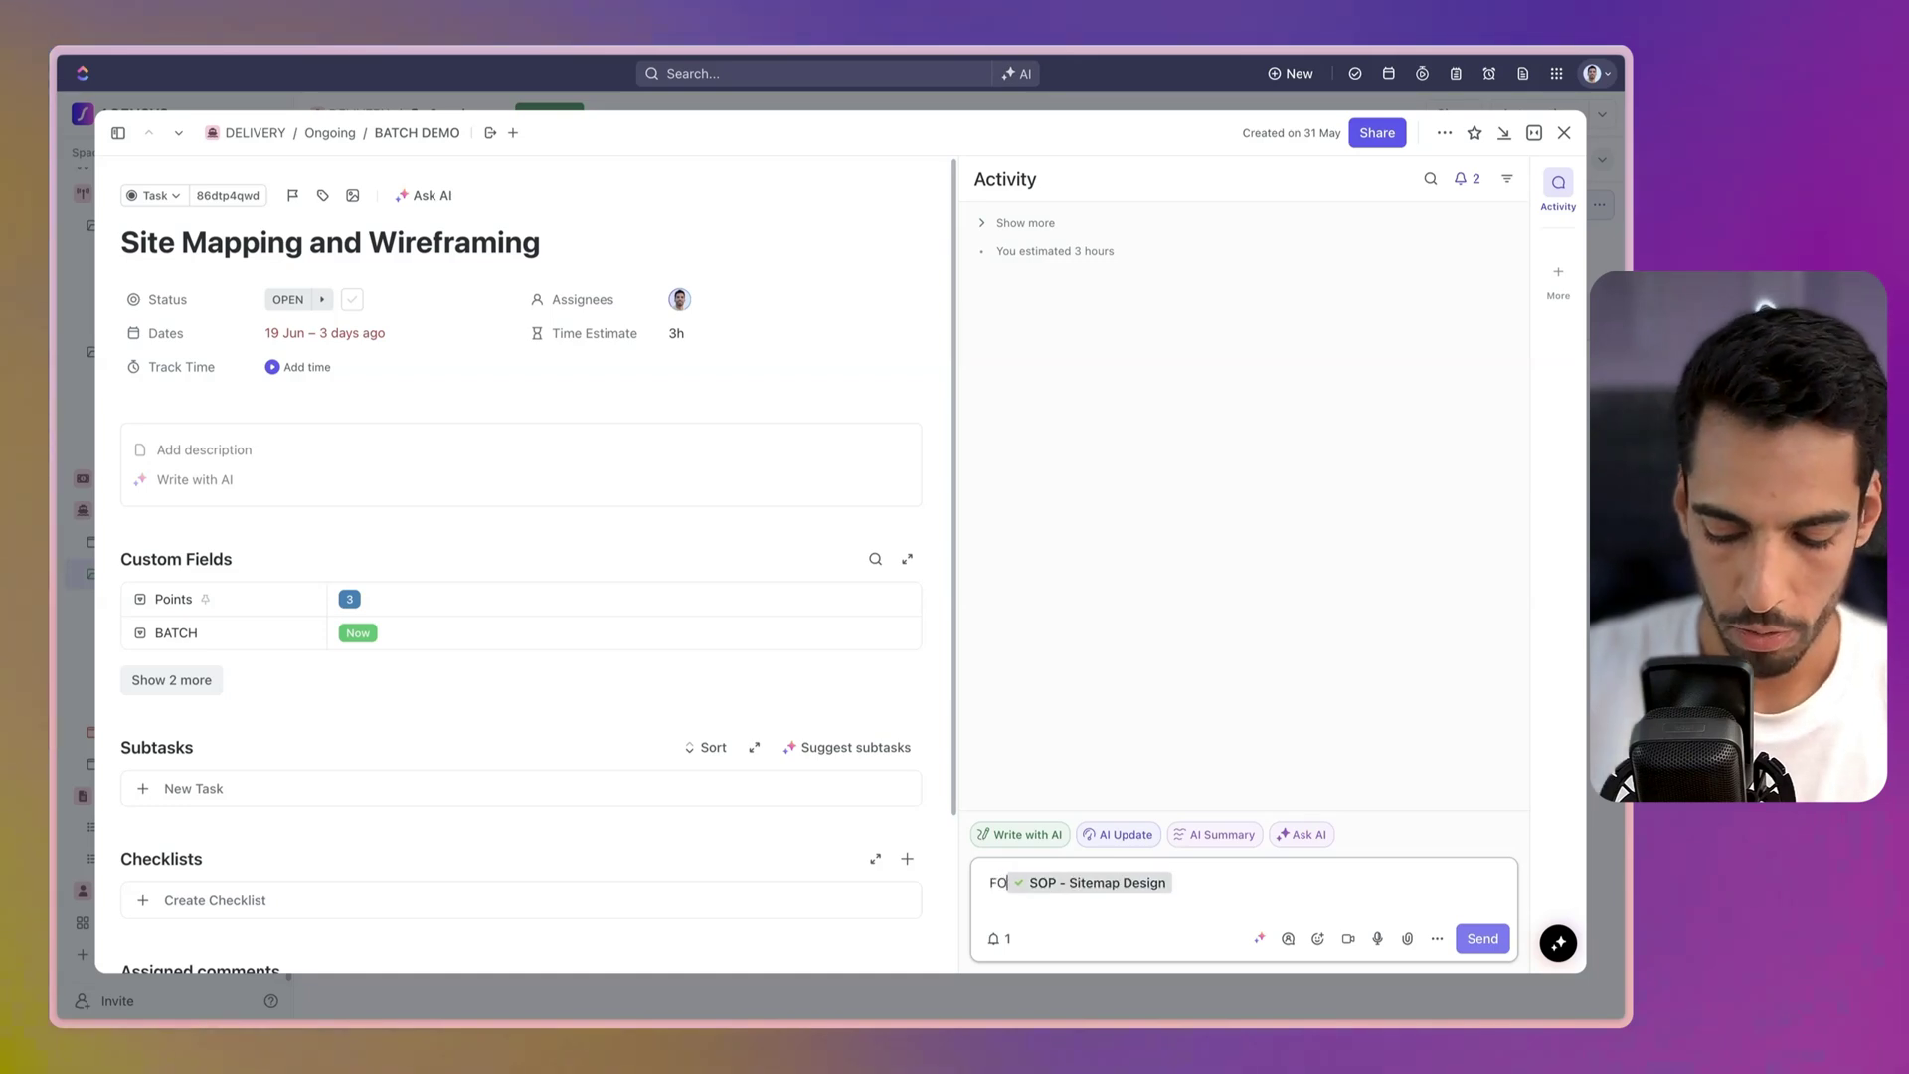
type("SOP")
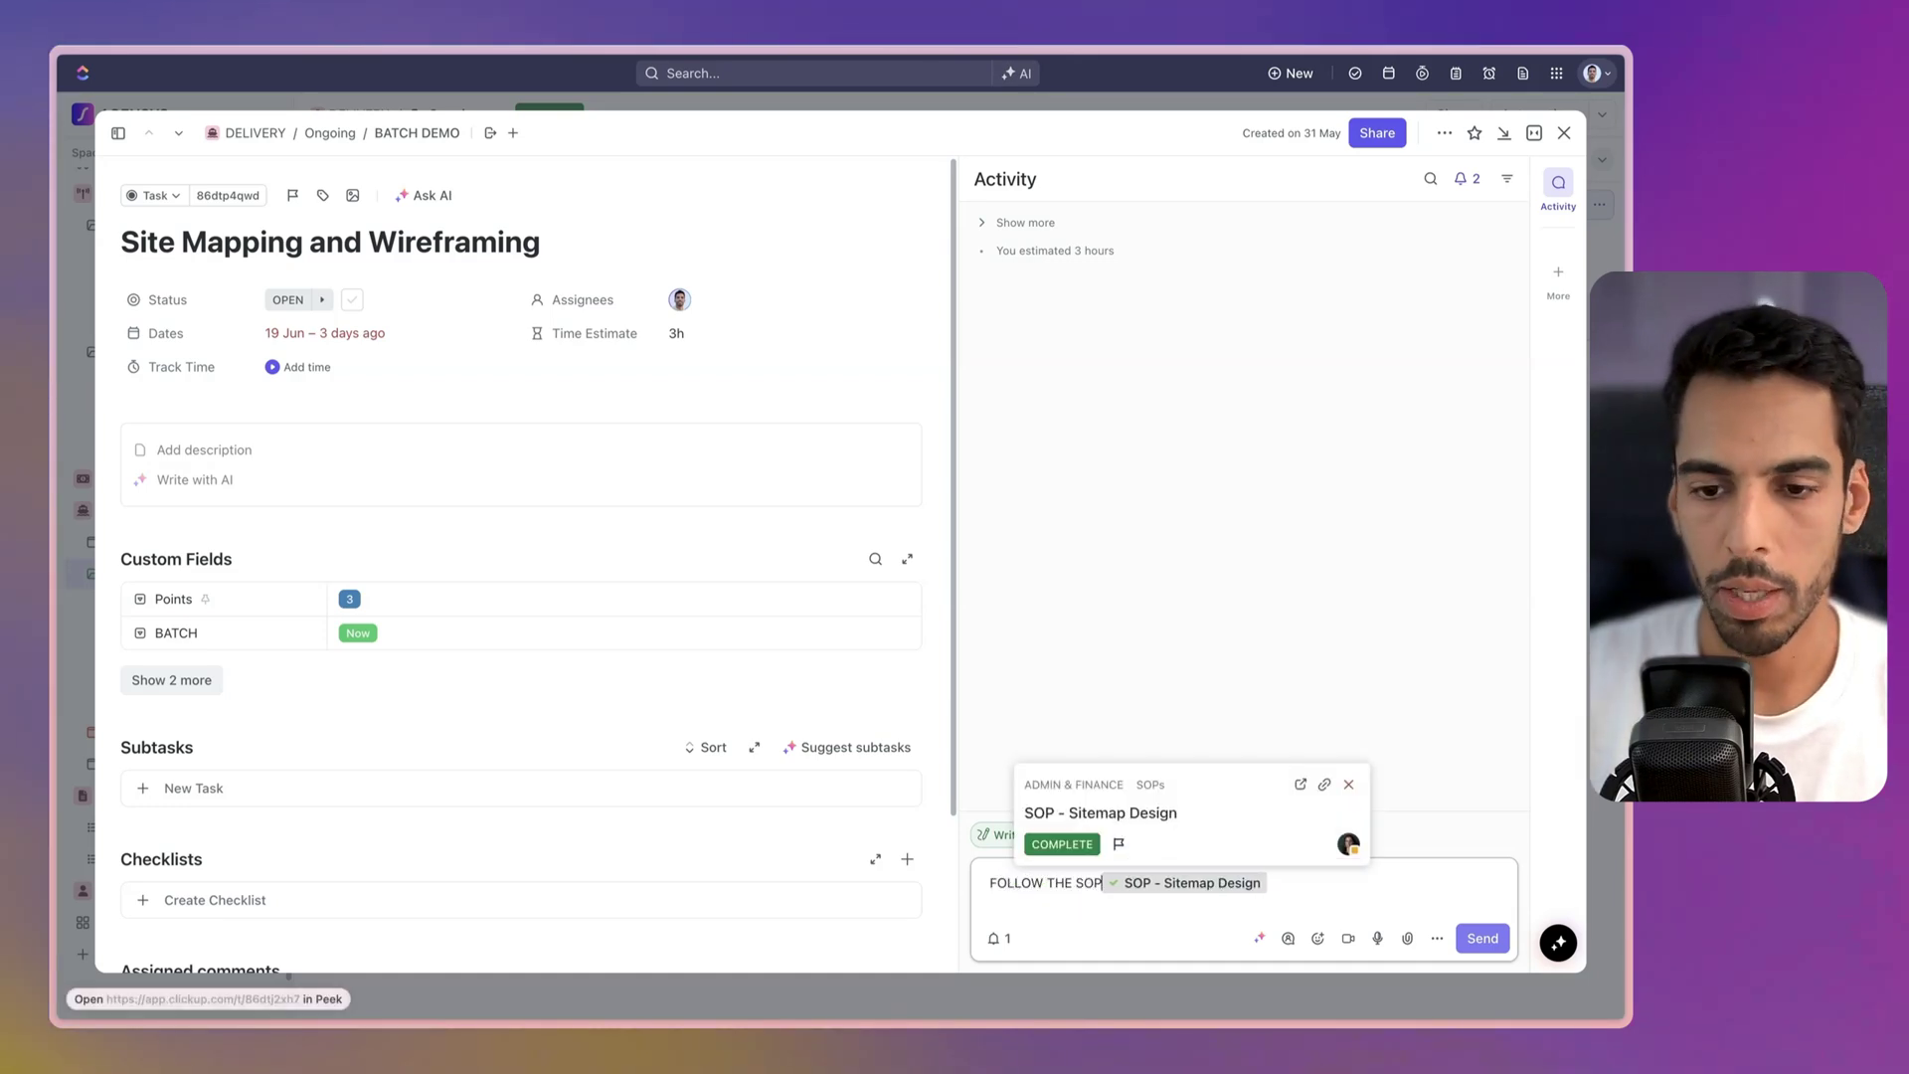
key("Return")
key("ctrl+a")
key("ctrl+b")
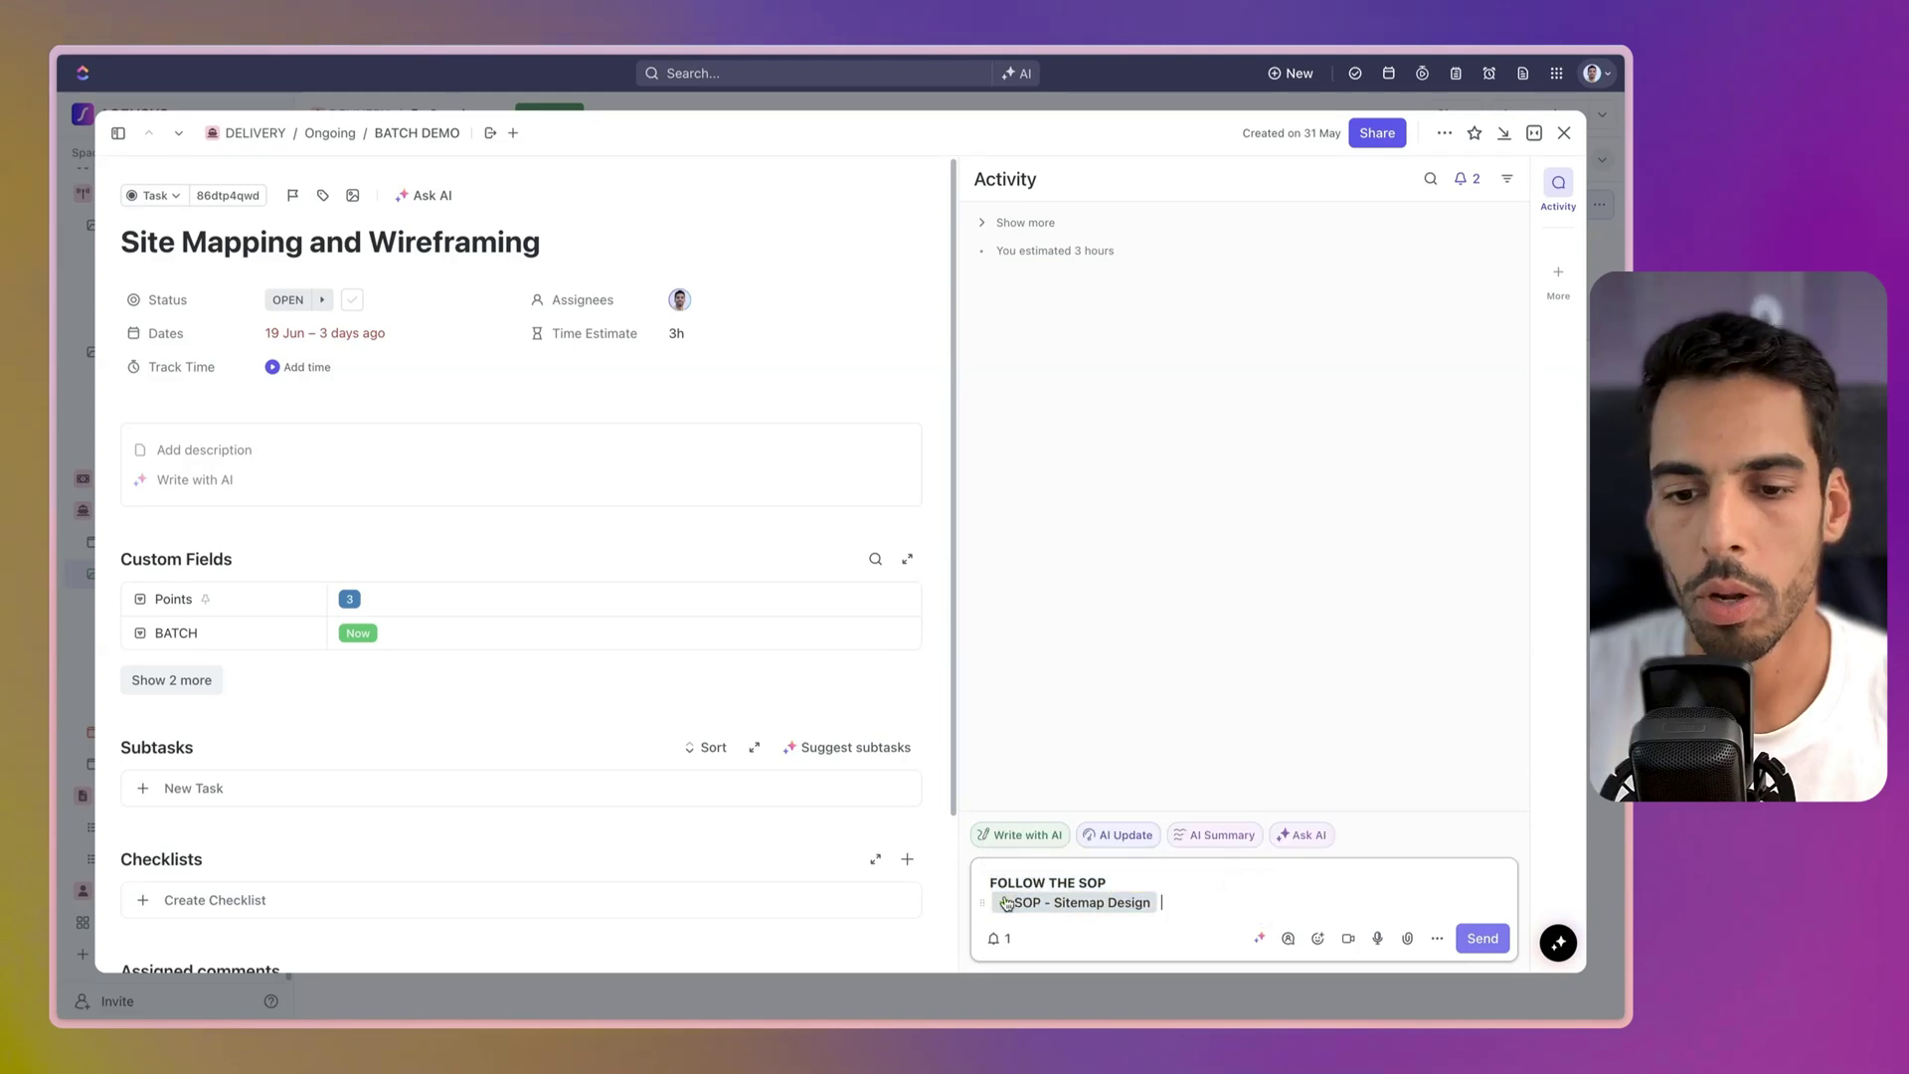
Step: Try a red banner on the FOLLOW THE SOP line, then undo it
left_click(981, 882)
mouse_move(839, 881)
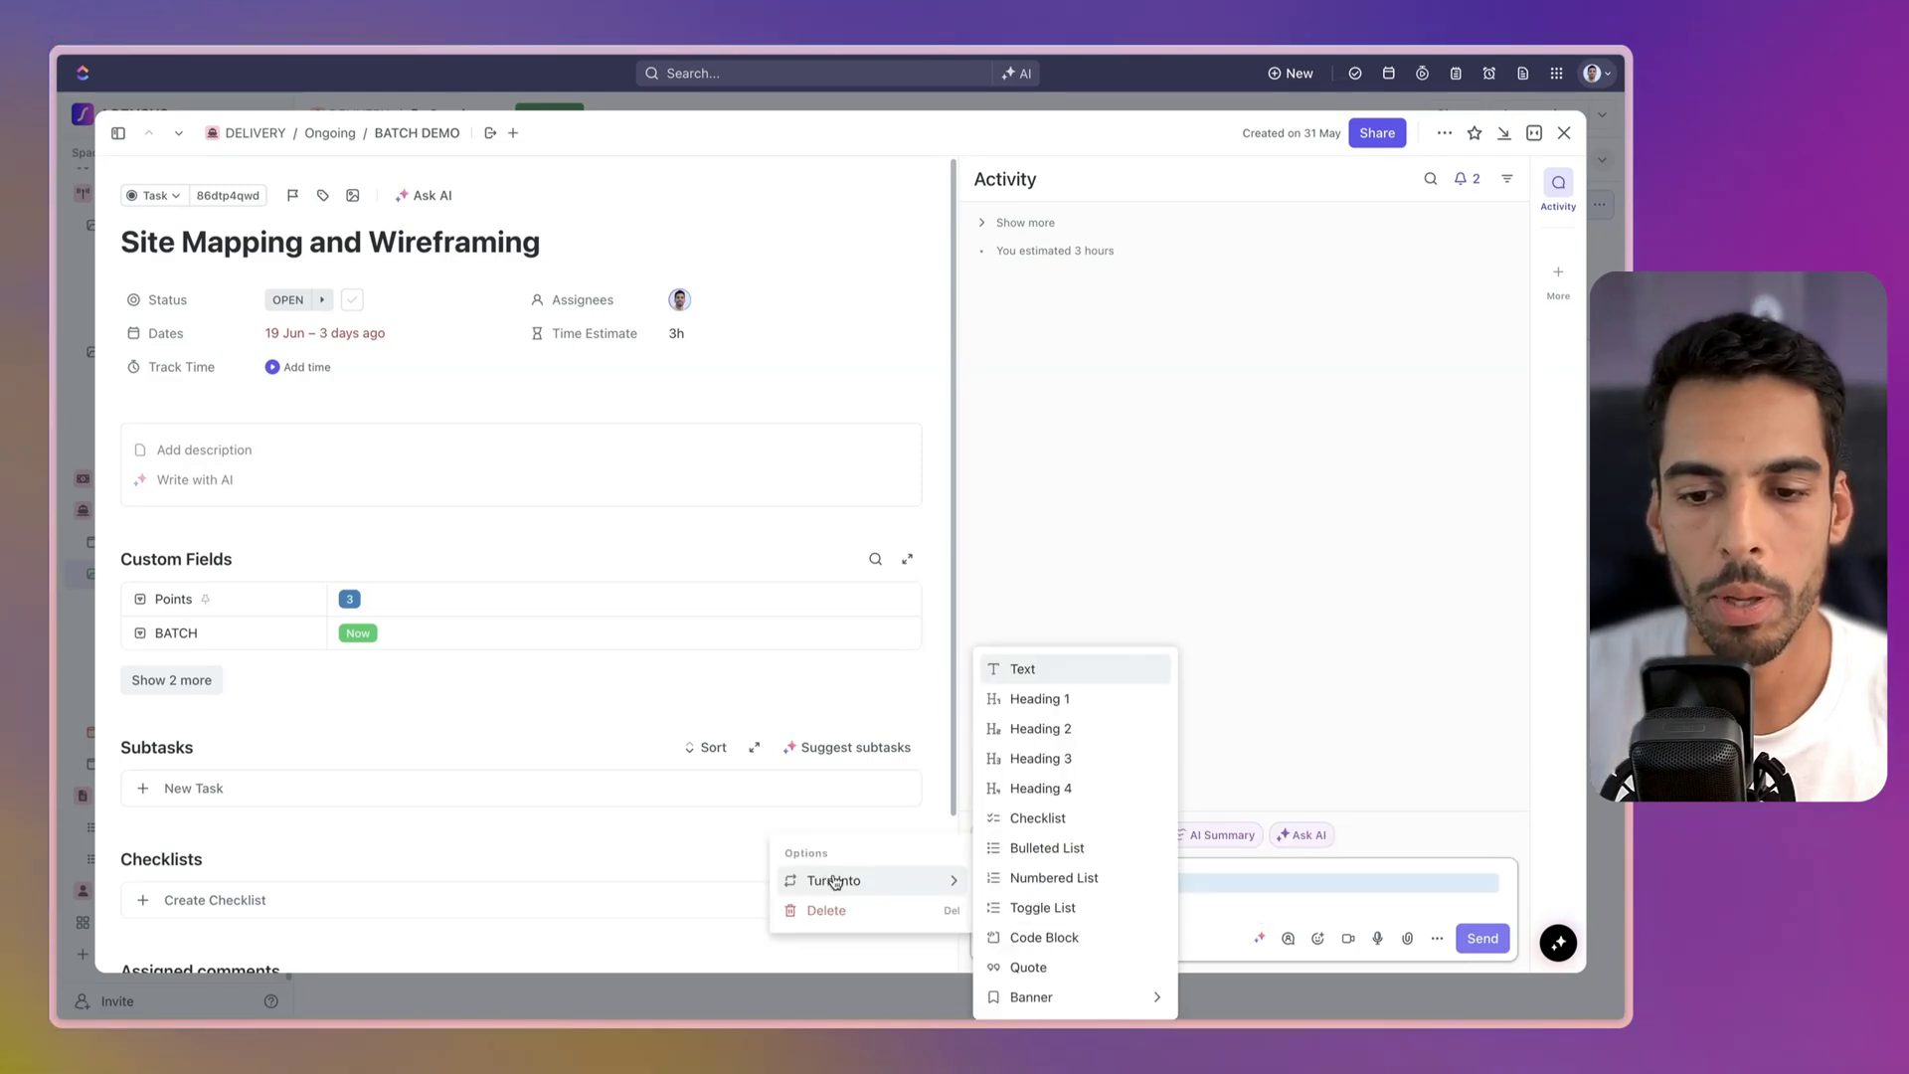
mouse_move(1069, 989)
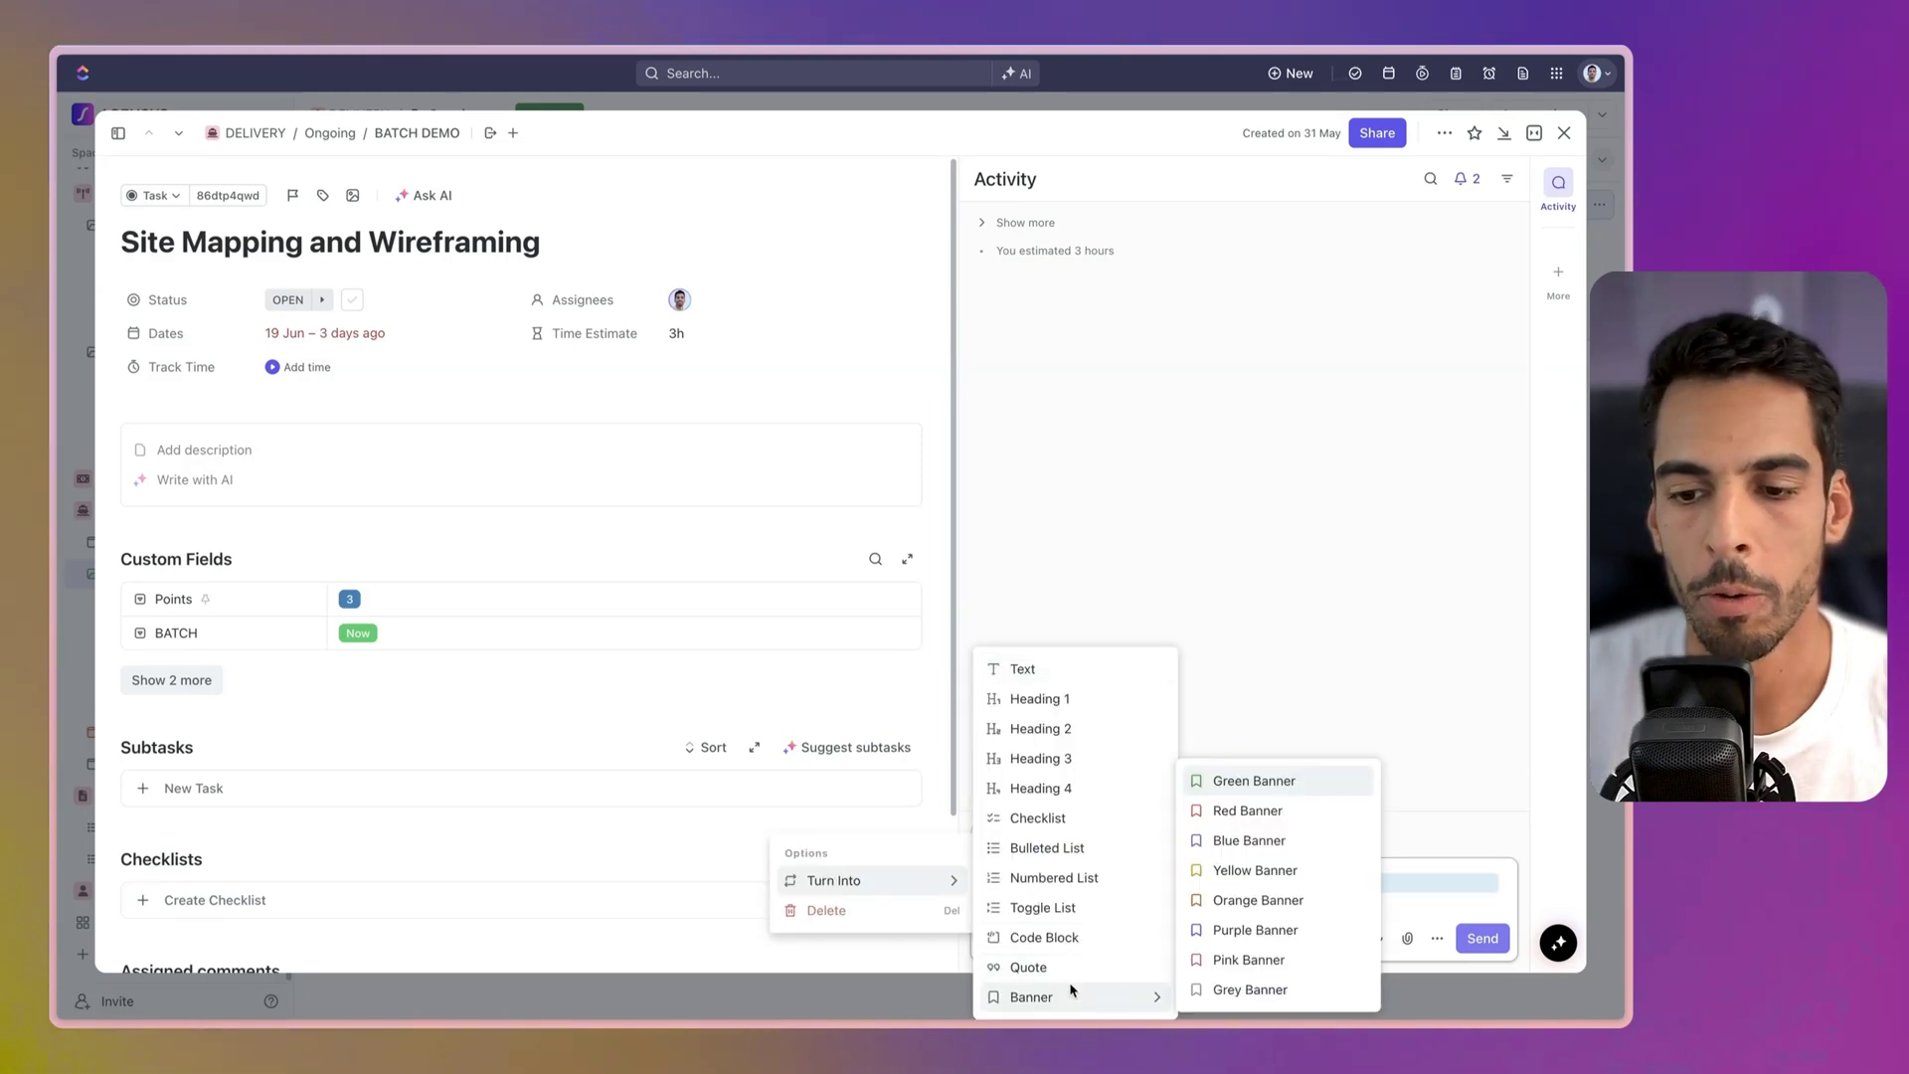
left_click(1249, 809)
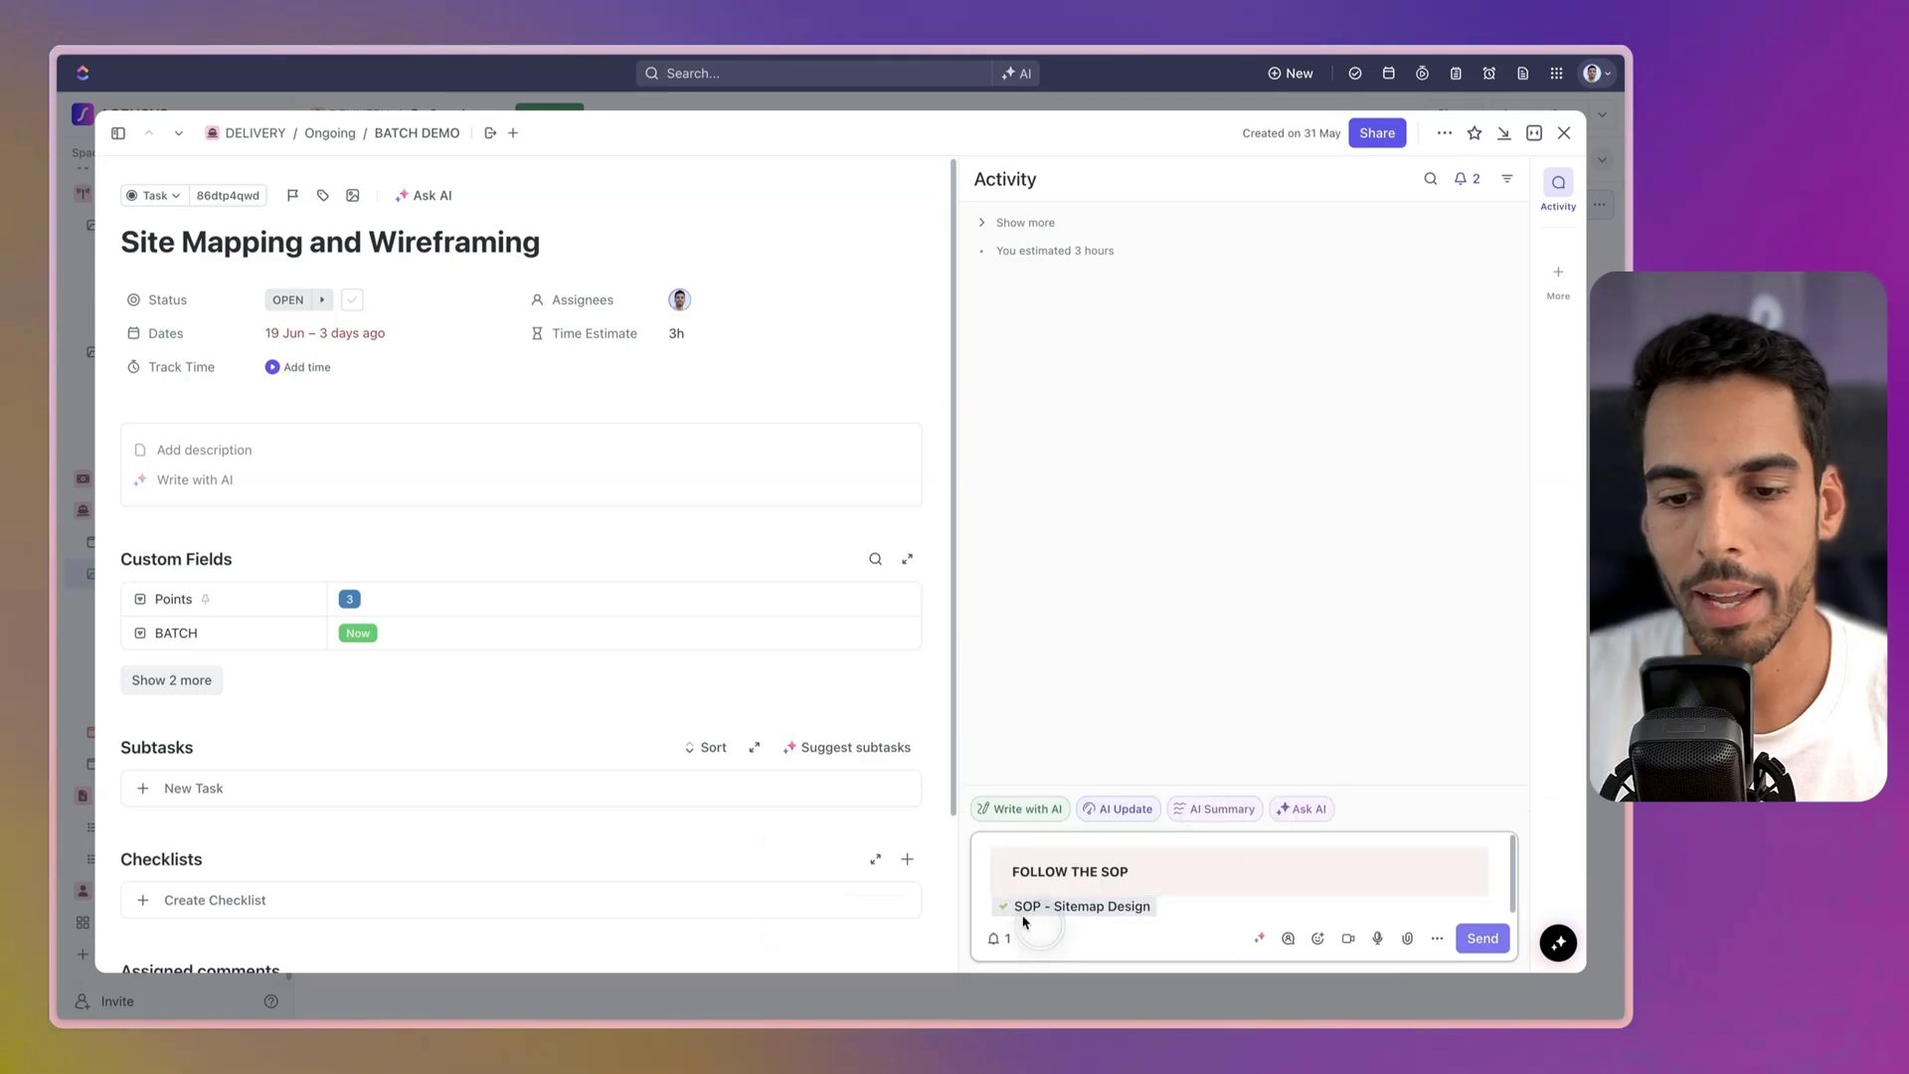
mouse_move(1024, 908)
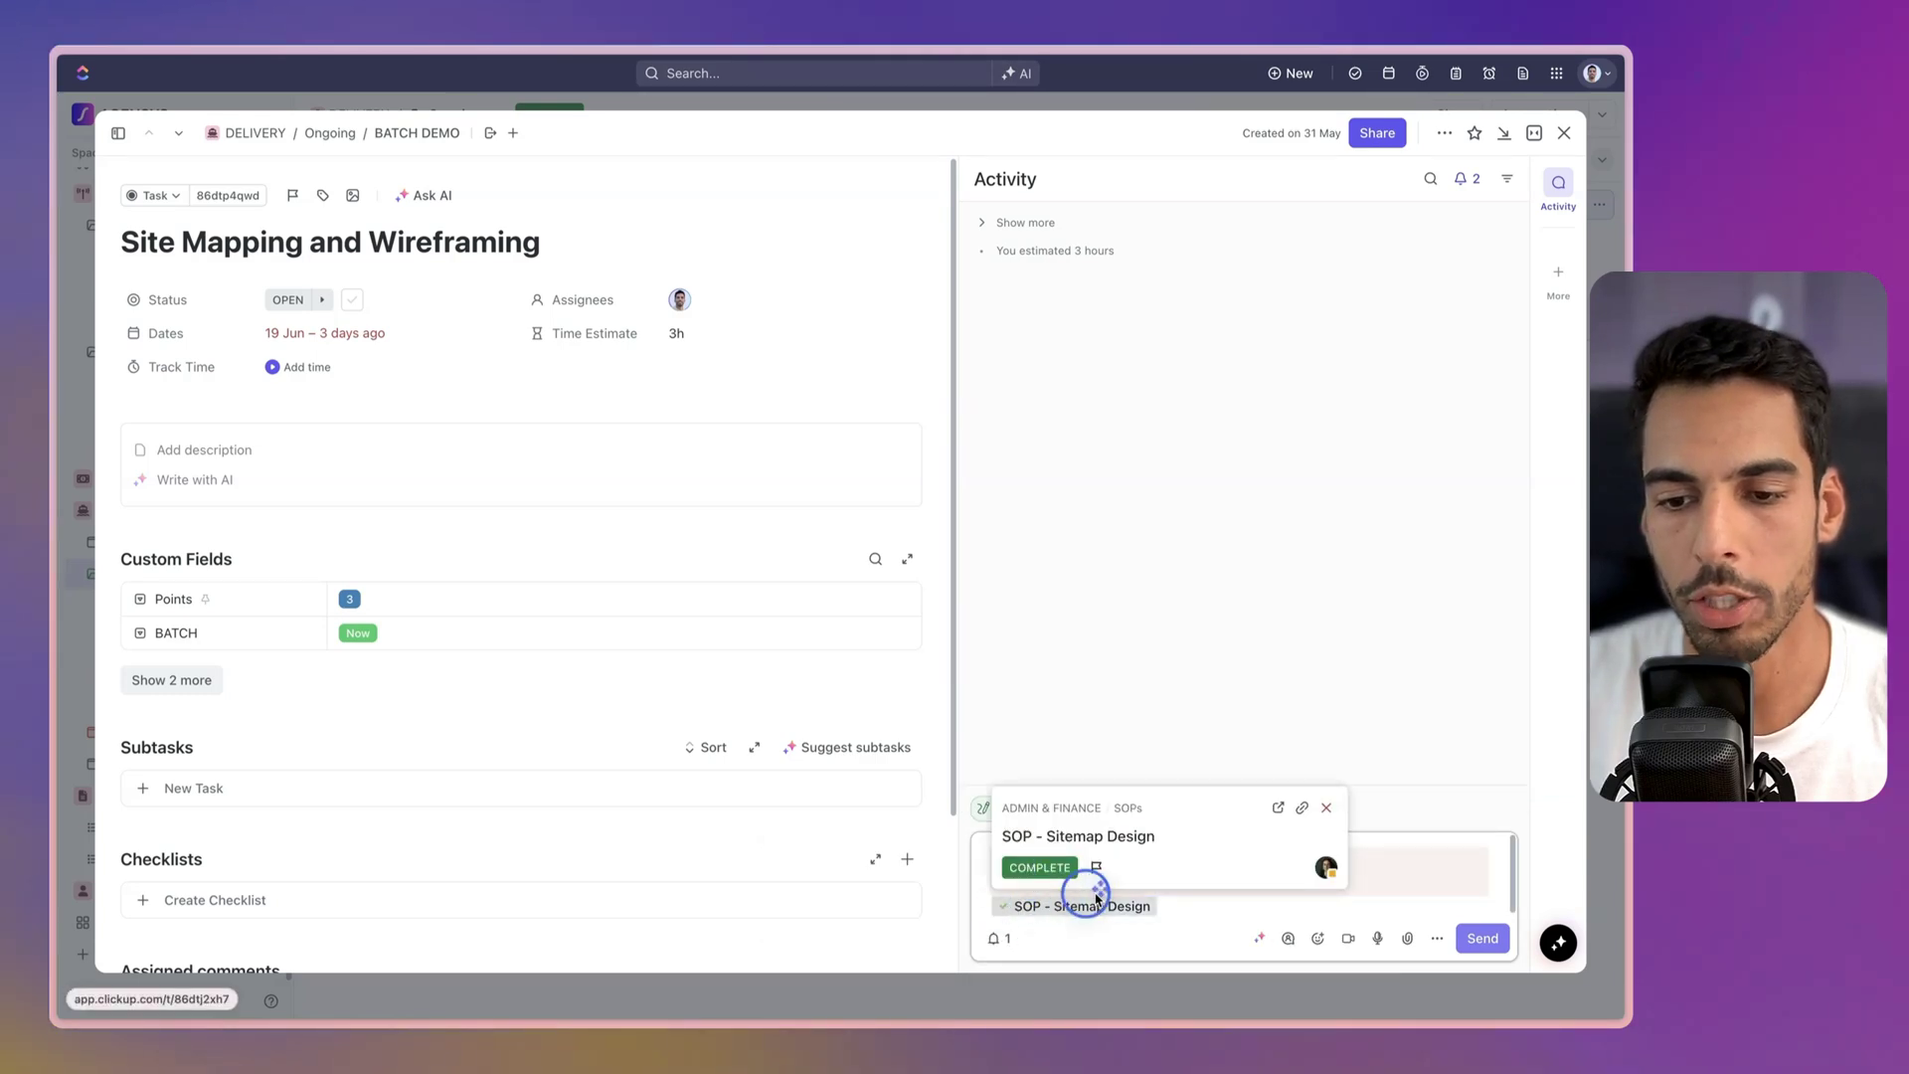
key("ctrl+z")
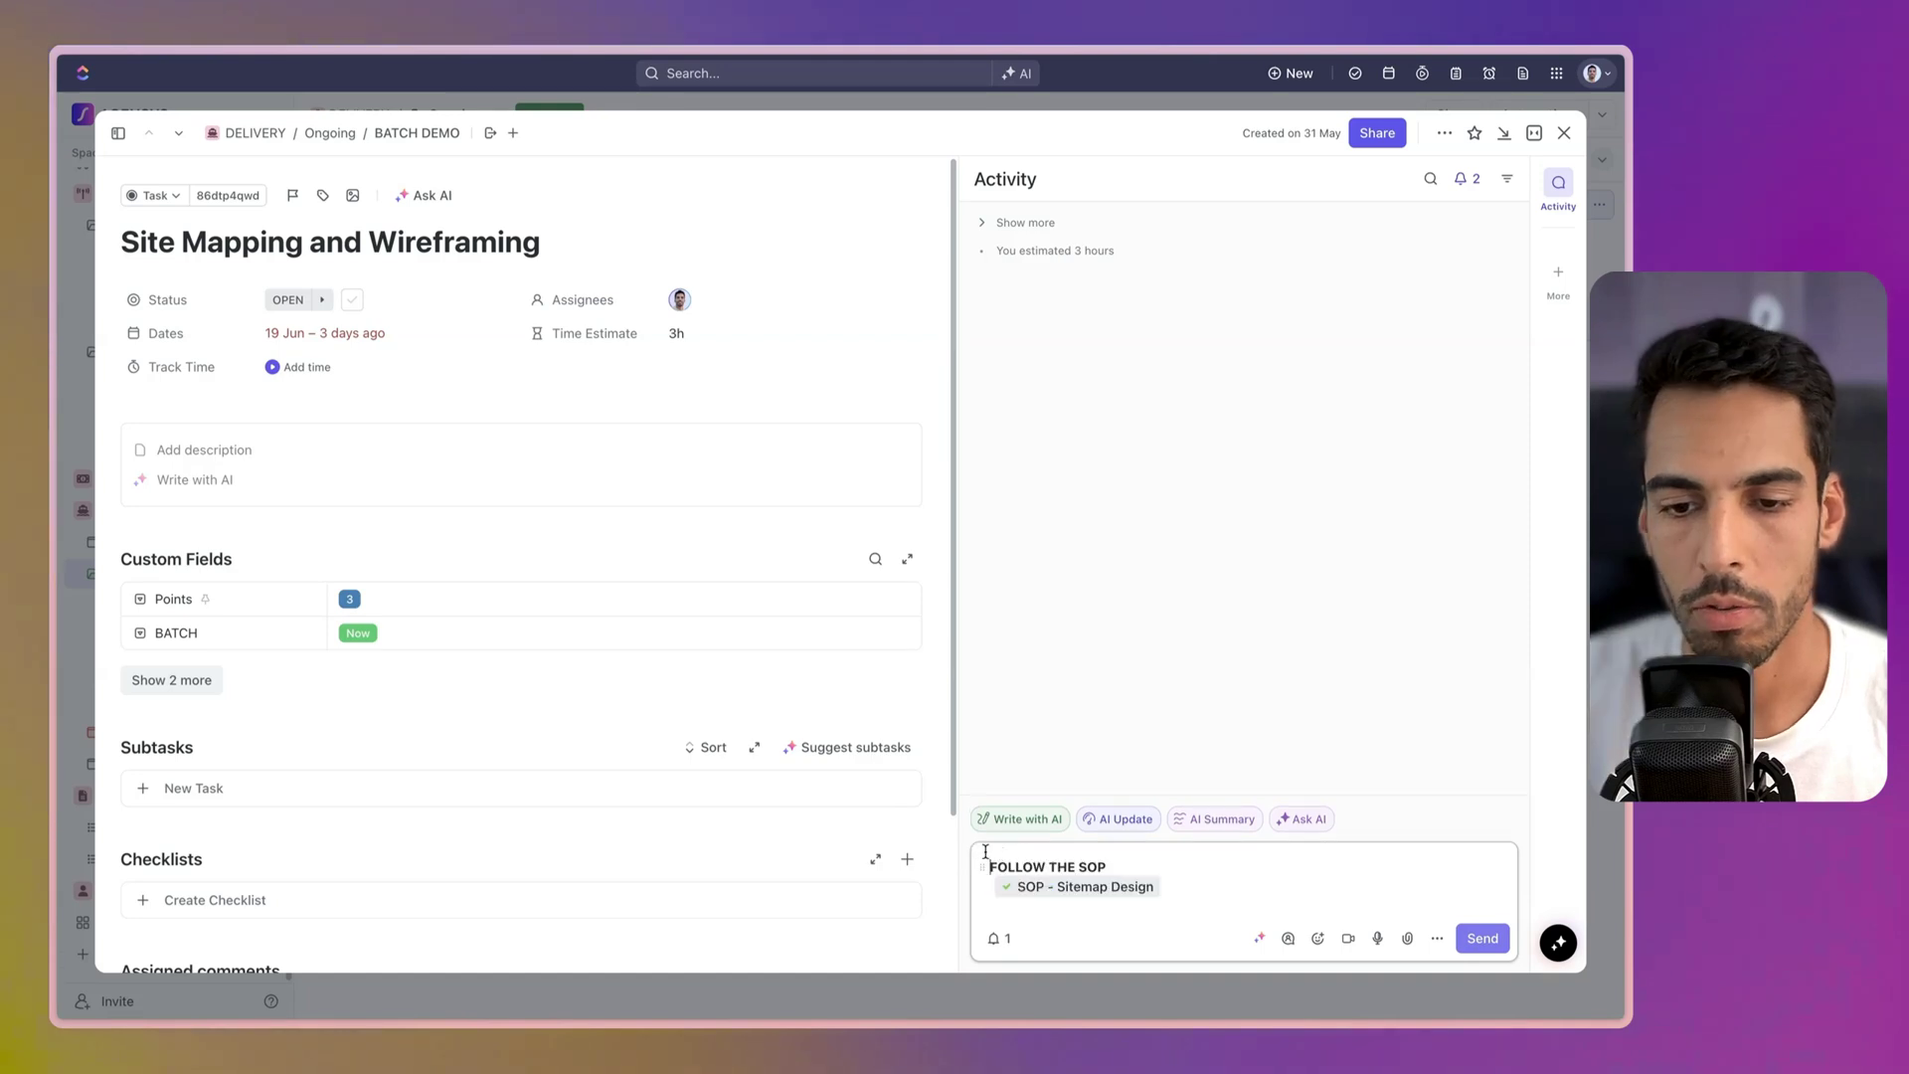
Step: Post the FOLLOW THE SOP comment and open the linked SOP - Sitemap Design task
left_click_drag(911, 877, 1037, 885)
key("Return")
mouse_move(1166, 373)
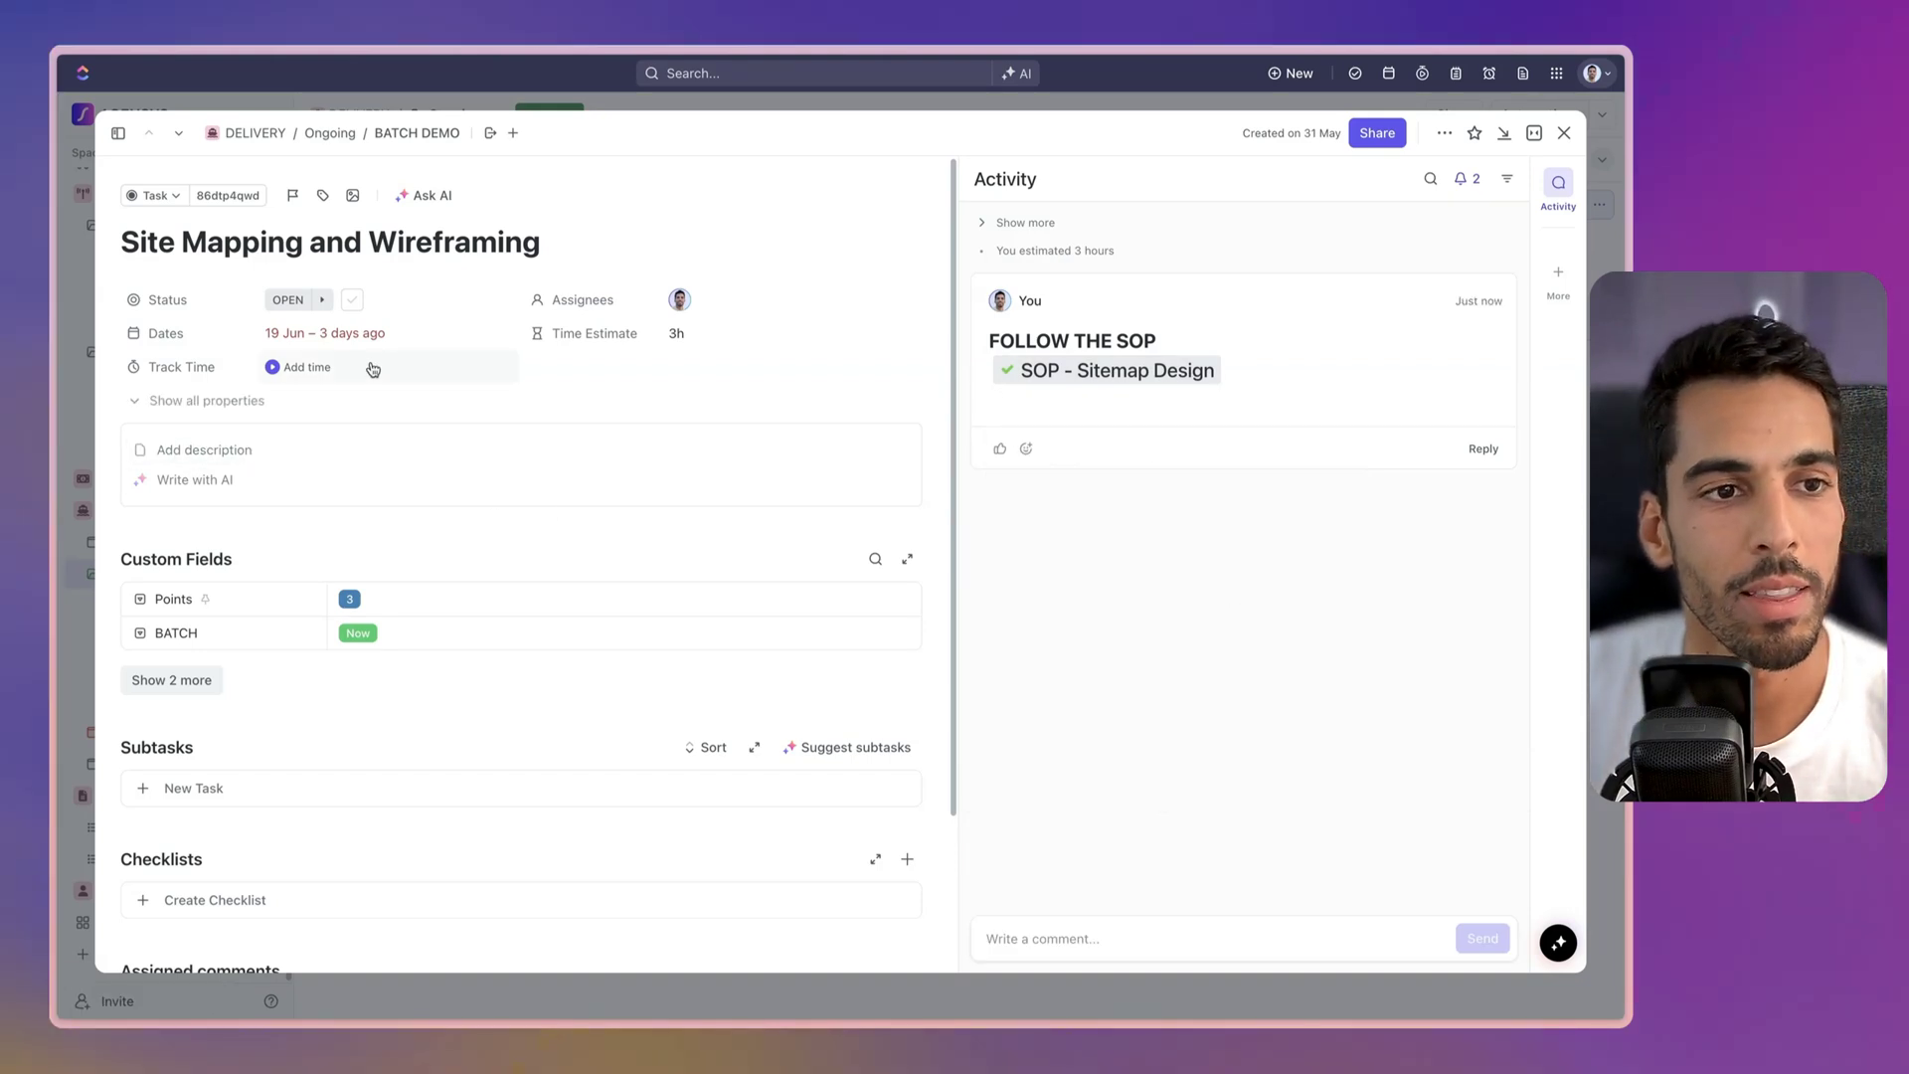
left_click(1109, 372)
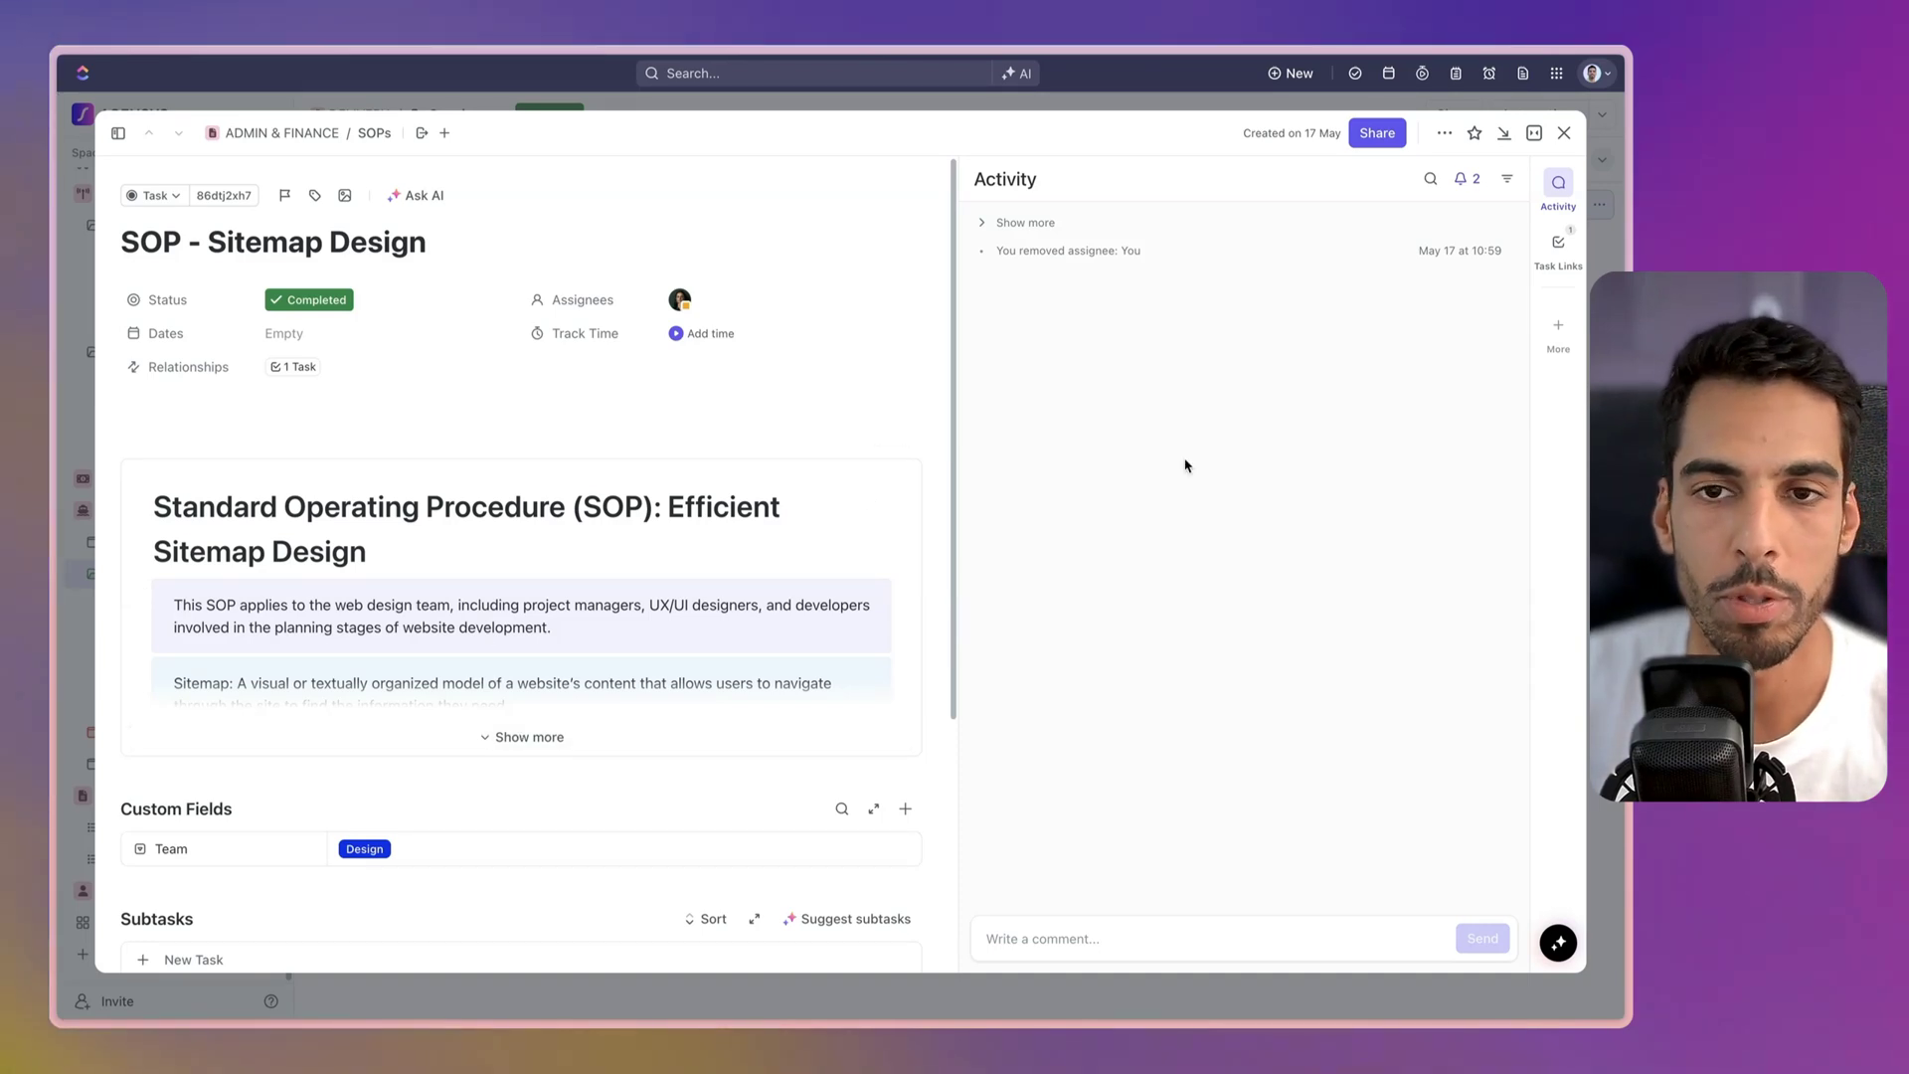
Step: Revisit the linked SOP task, return to Site Mapping and Wireframing, and close it
key("Escape")
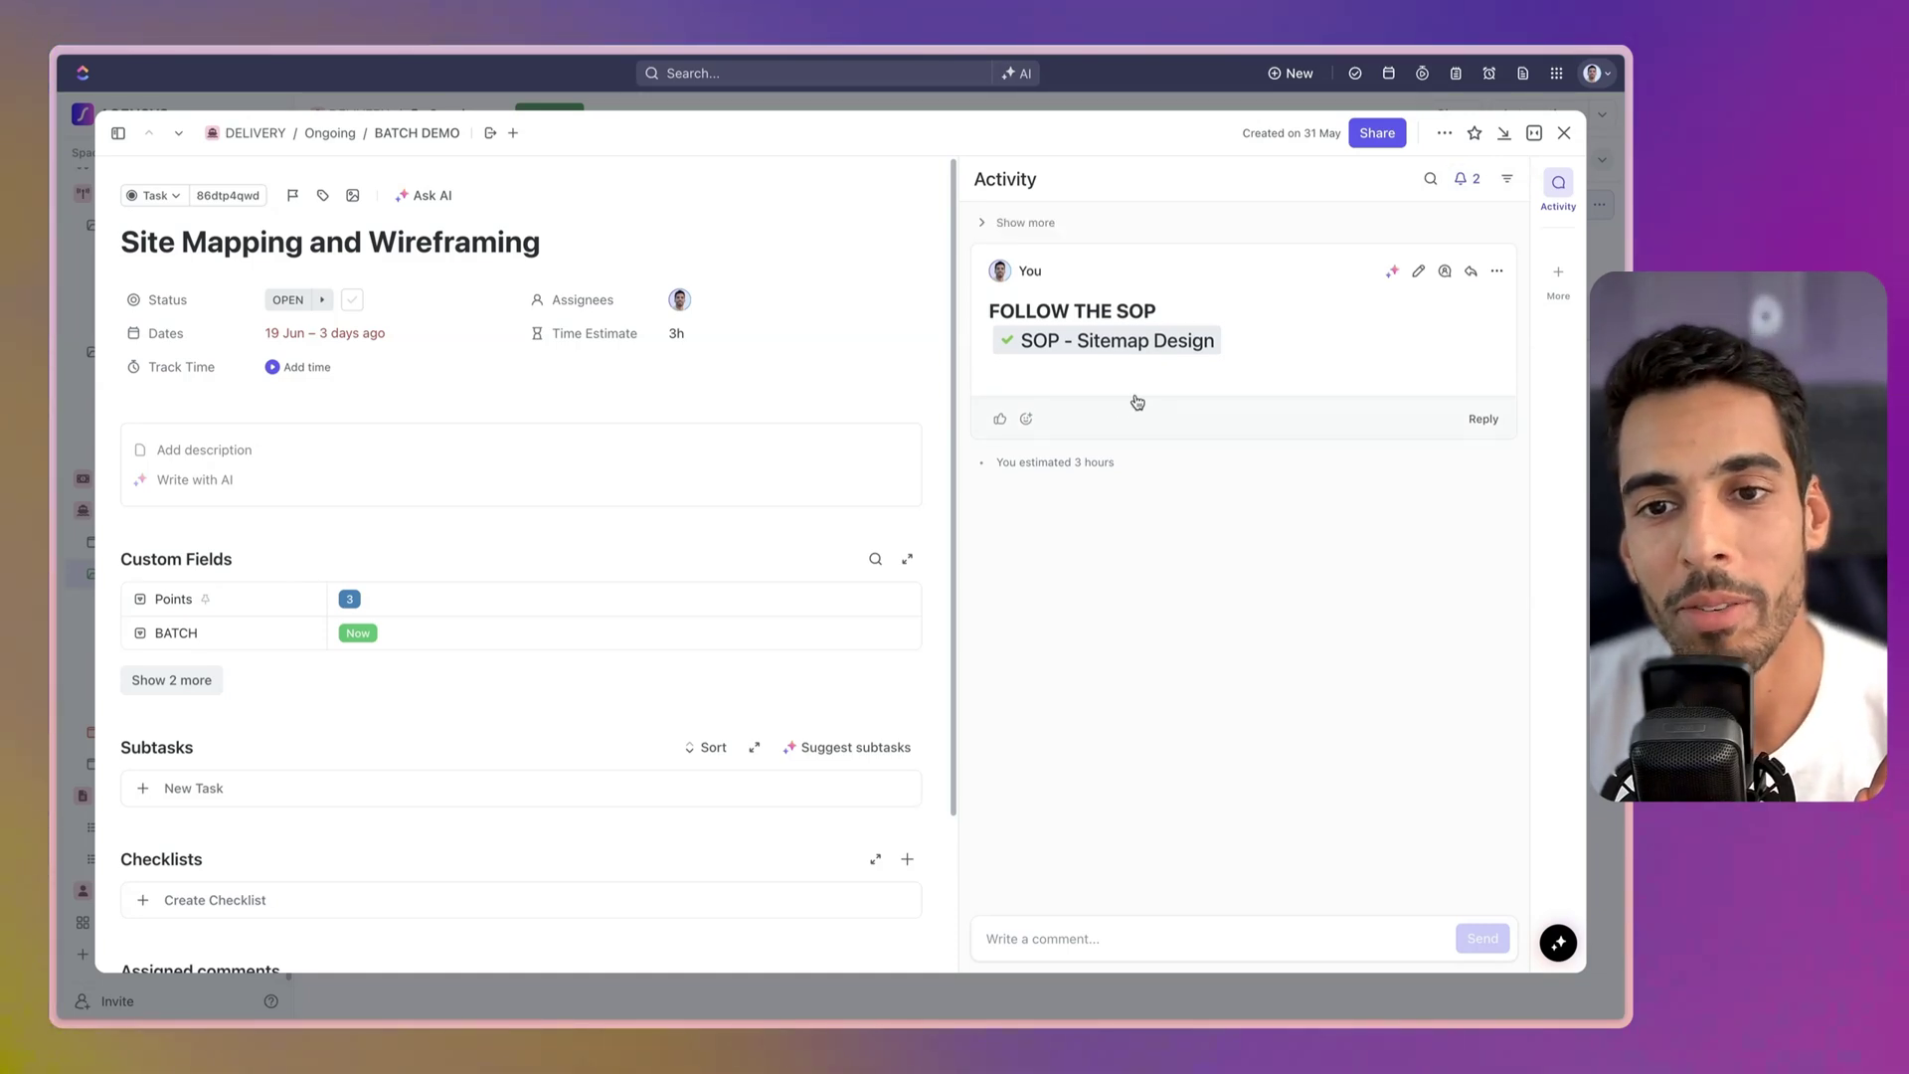
left_click(1142, 348)
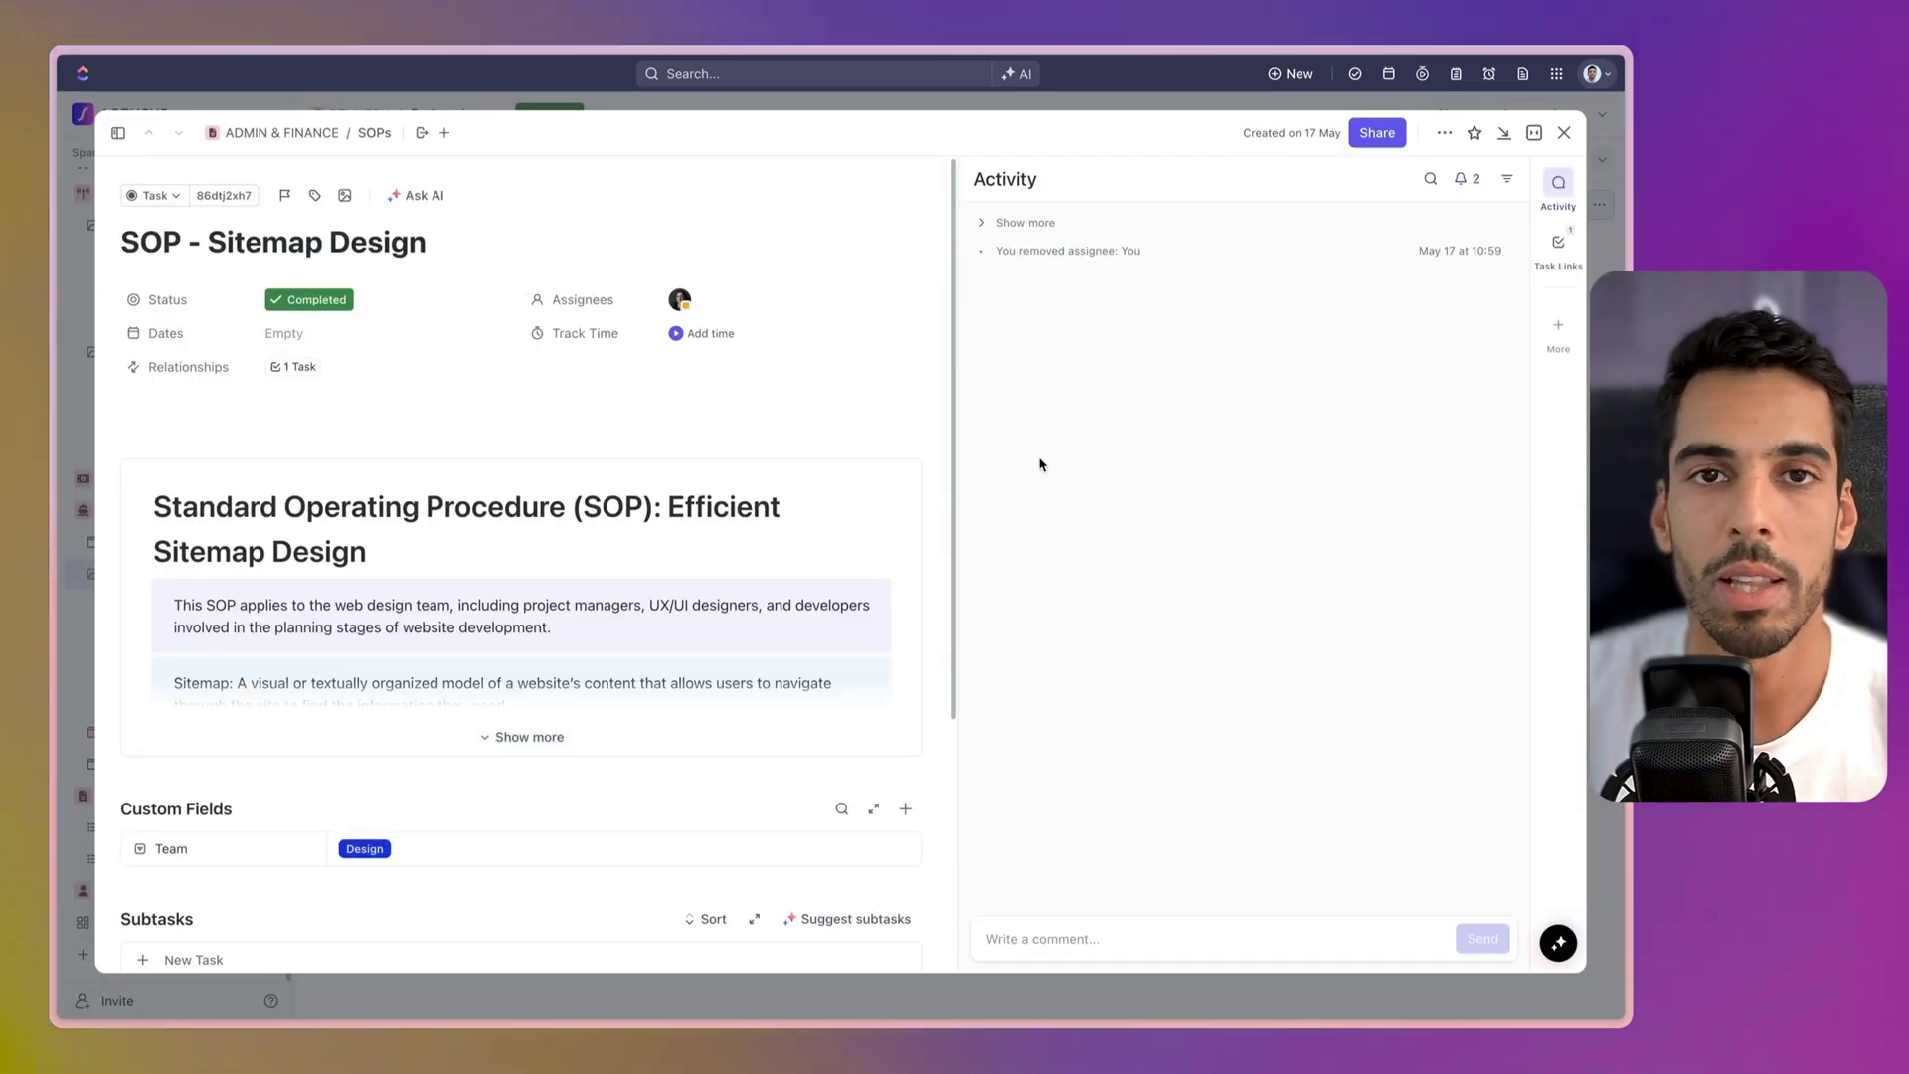
key("alt+Left")
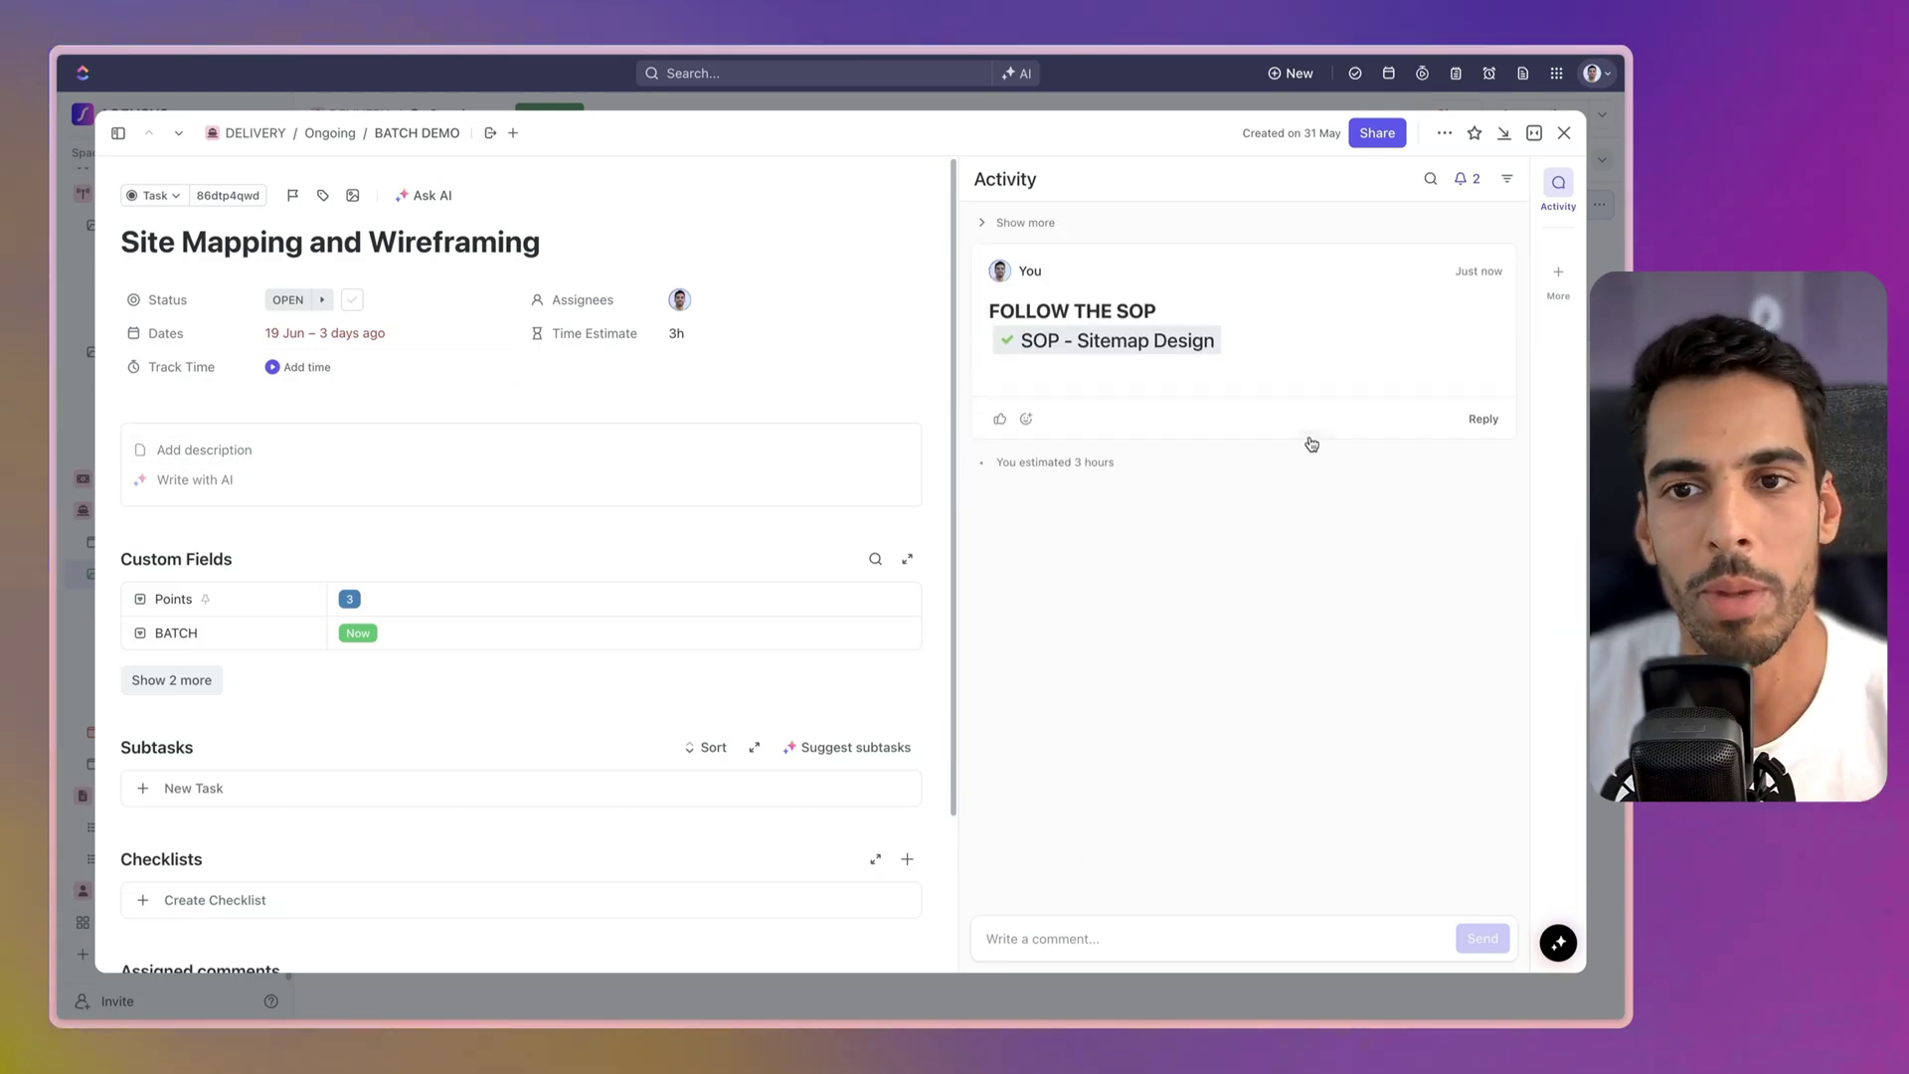
left_click(1564, 132)
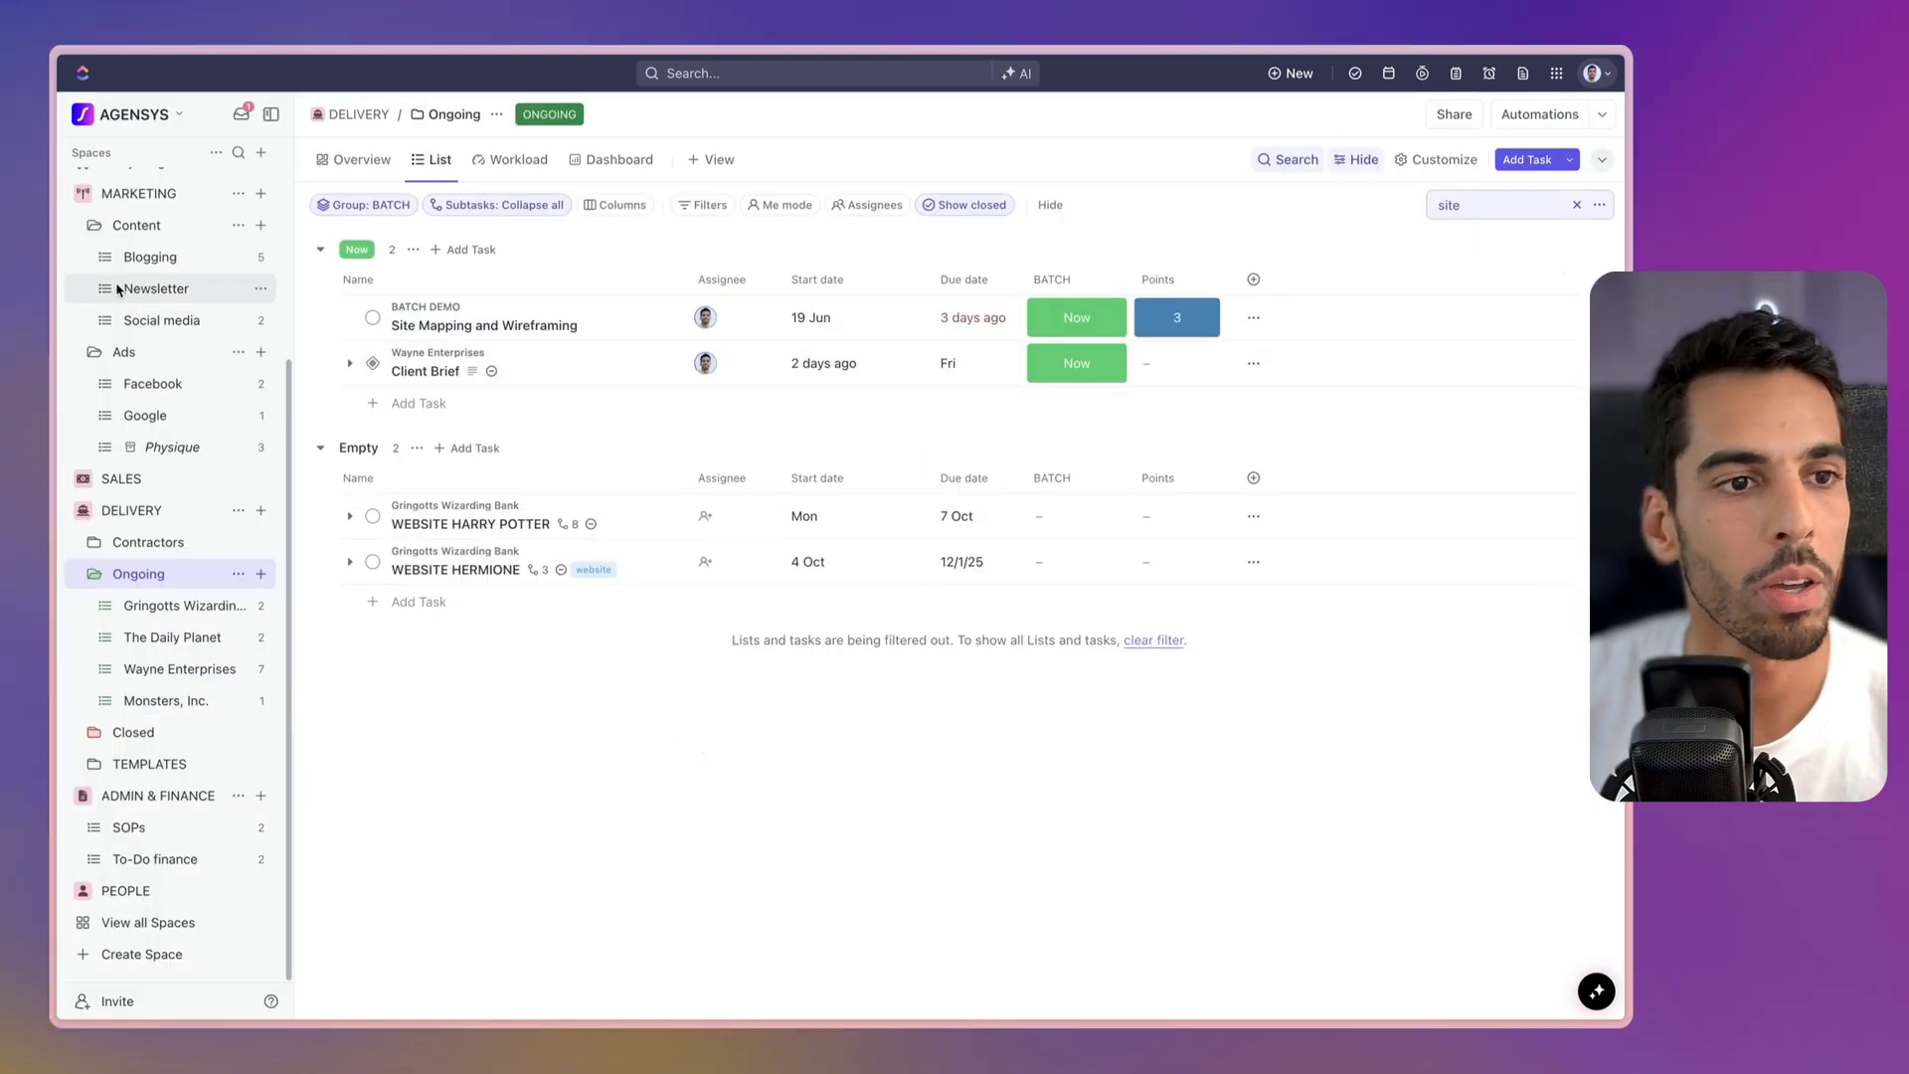
Step: Open the Dunder Mifflin case study task from the Blogging list
scroll(117, 289, "up", 3)
left_click(151, 473)
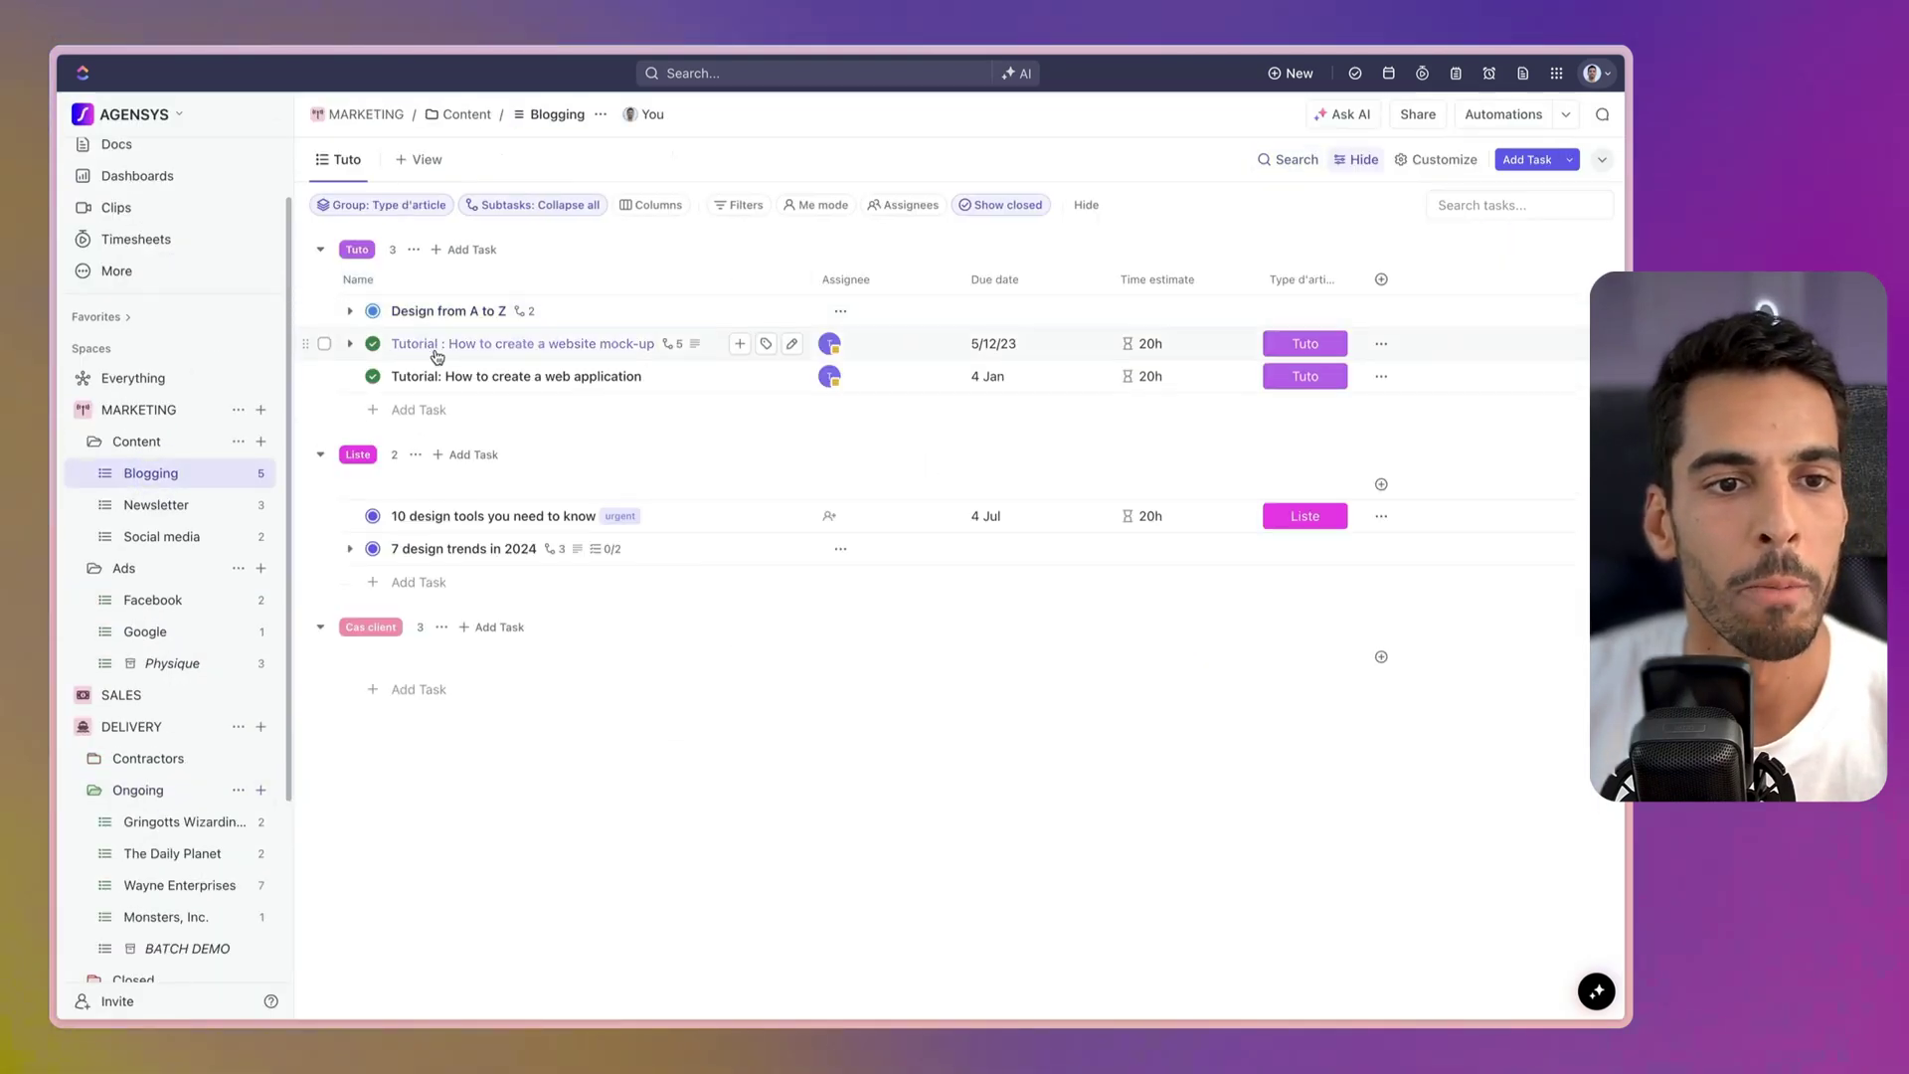
left_click(443, 688)
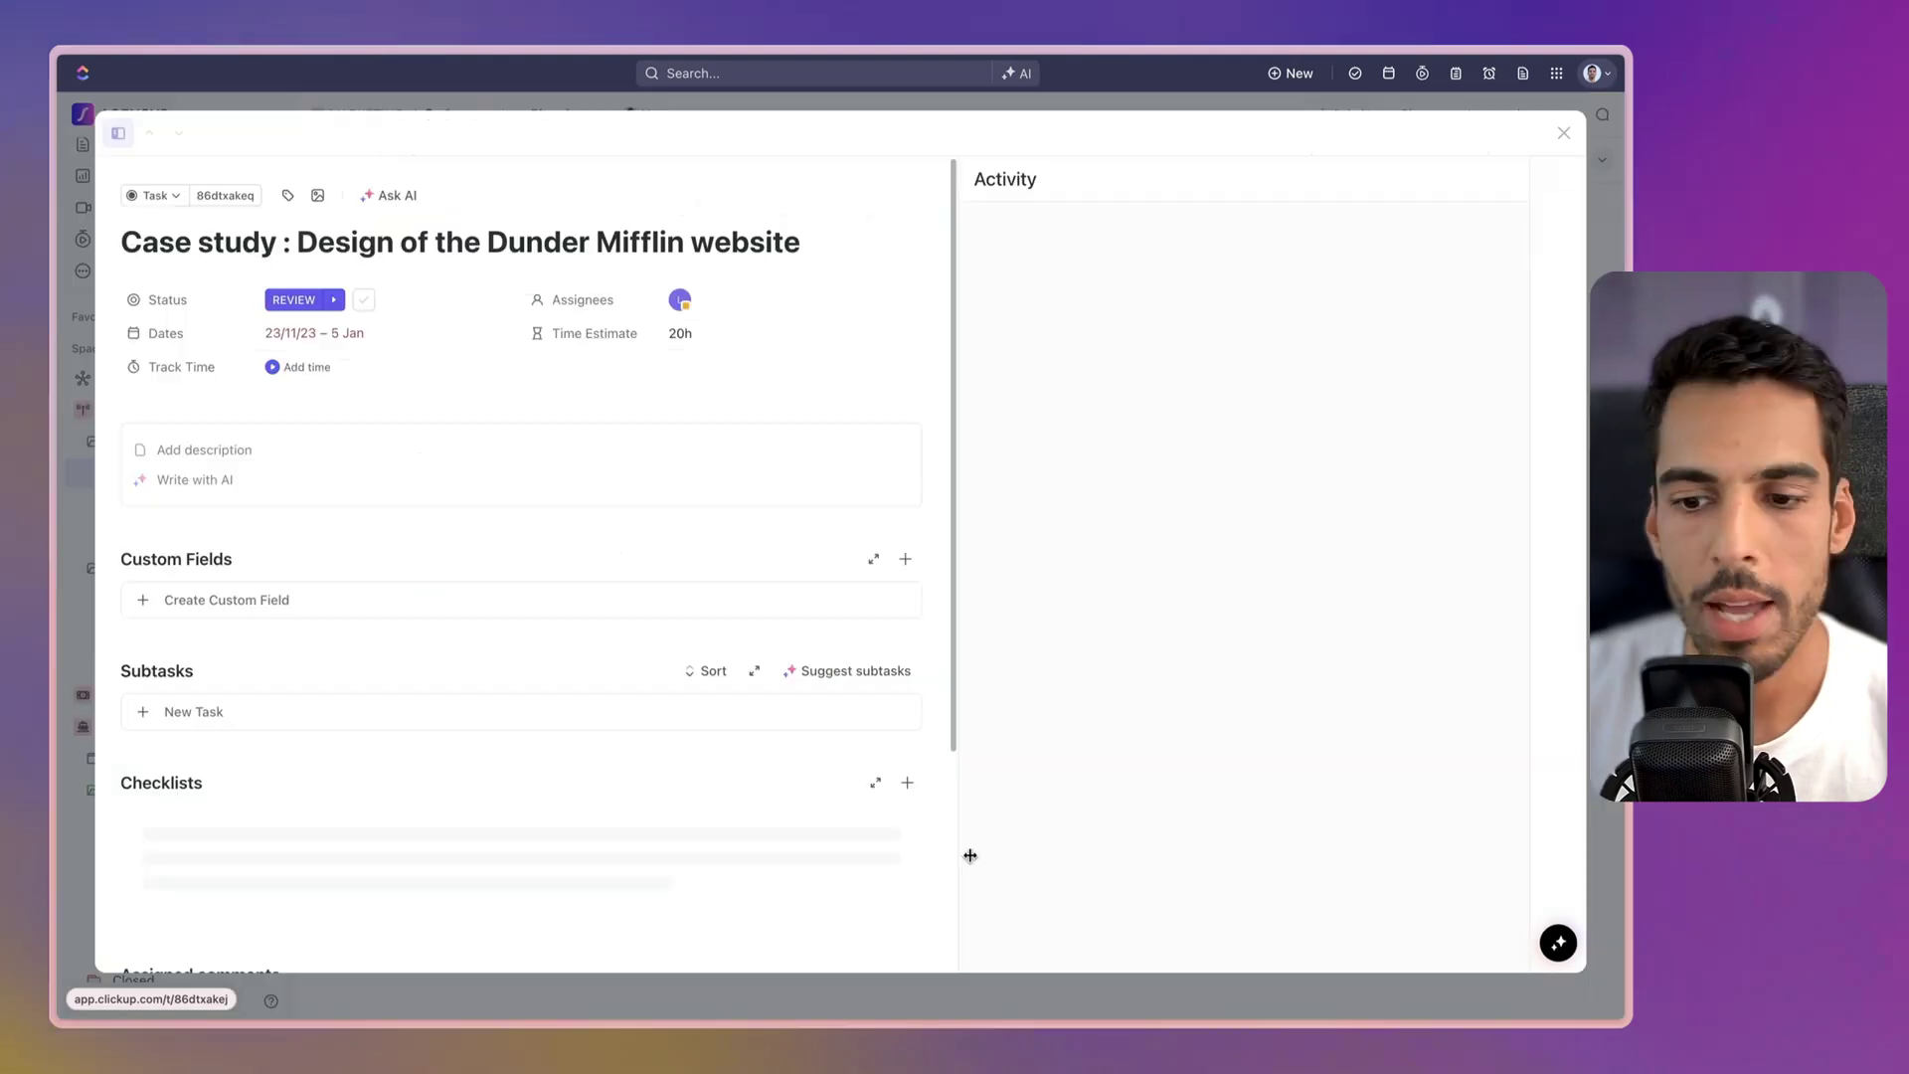
Step: Add an 'SOP ABOVE' comment on the task linking the Write a blog post doc
type("@@@")
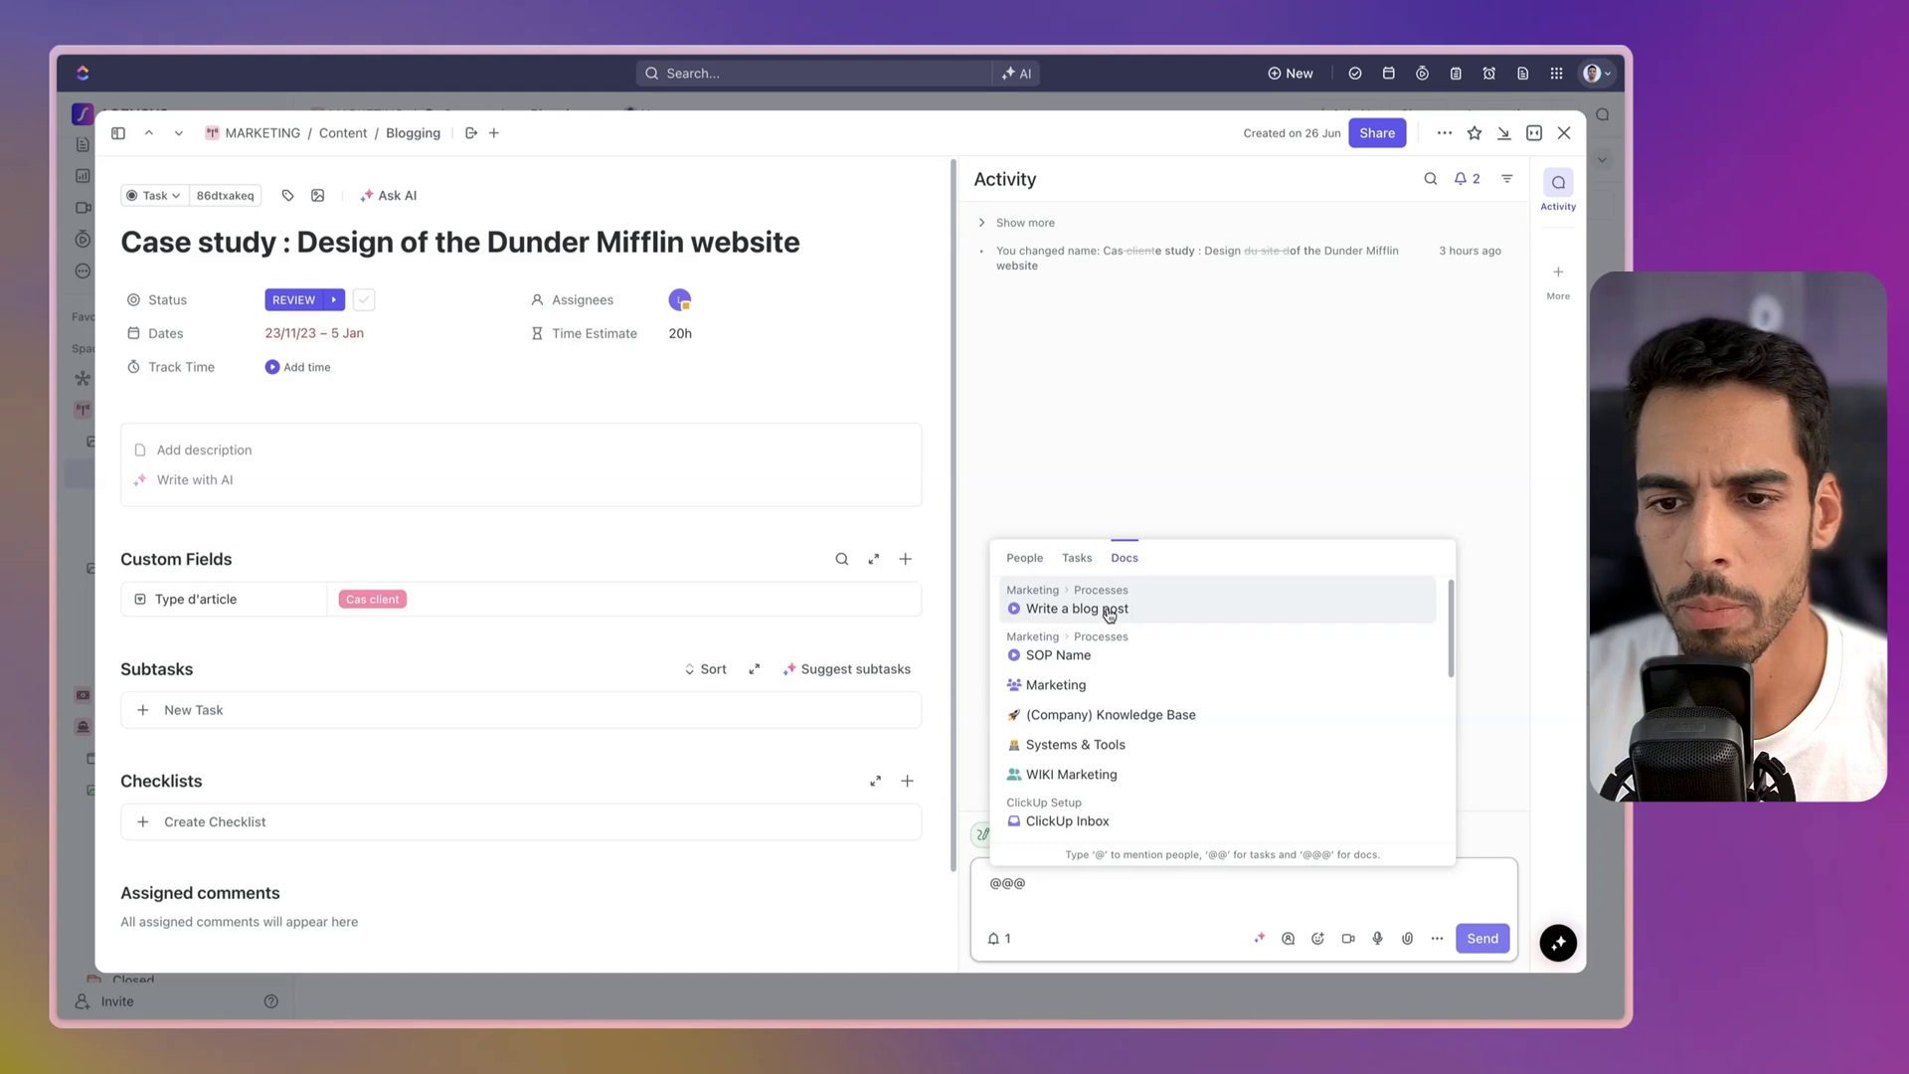
left_click(1109, 610)
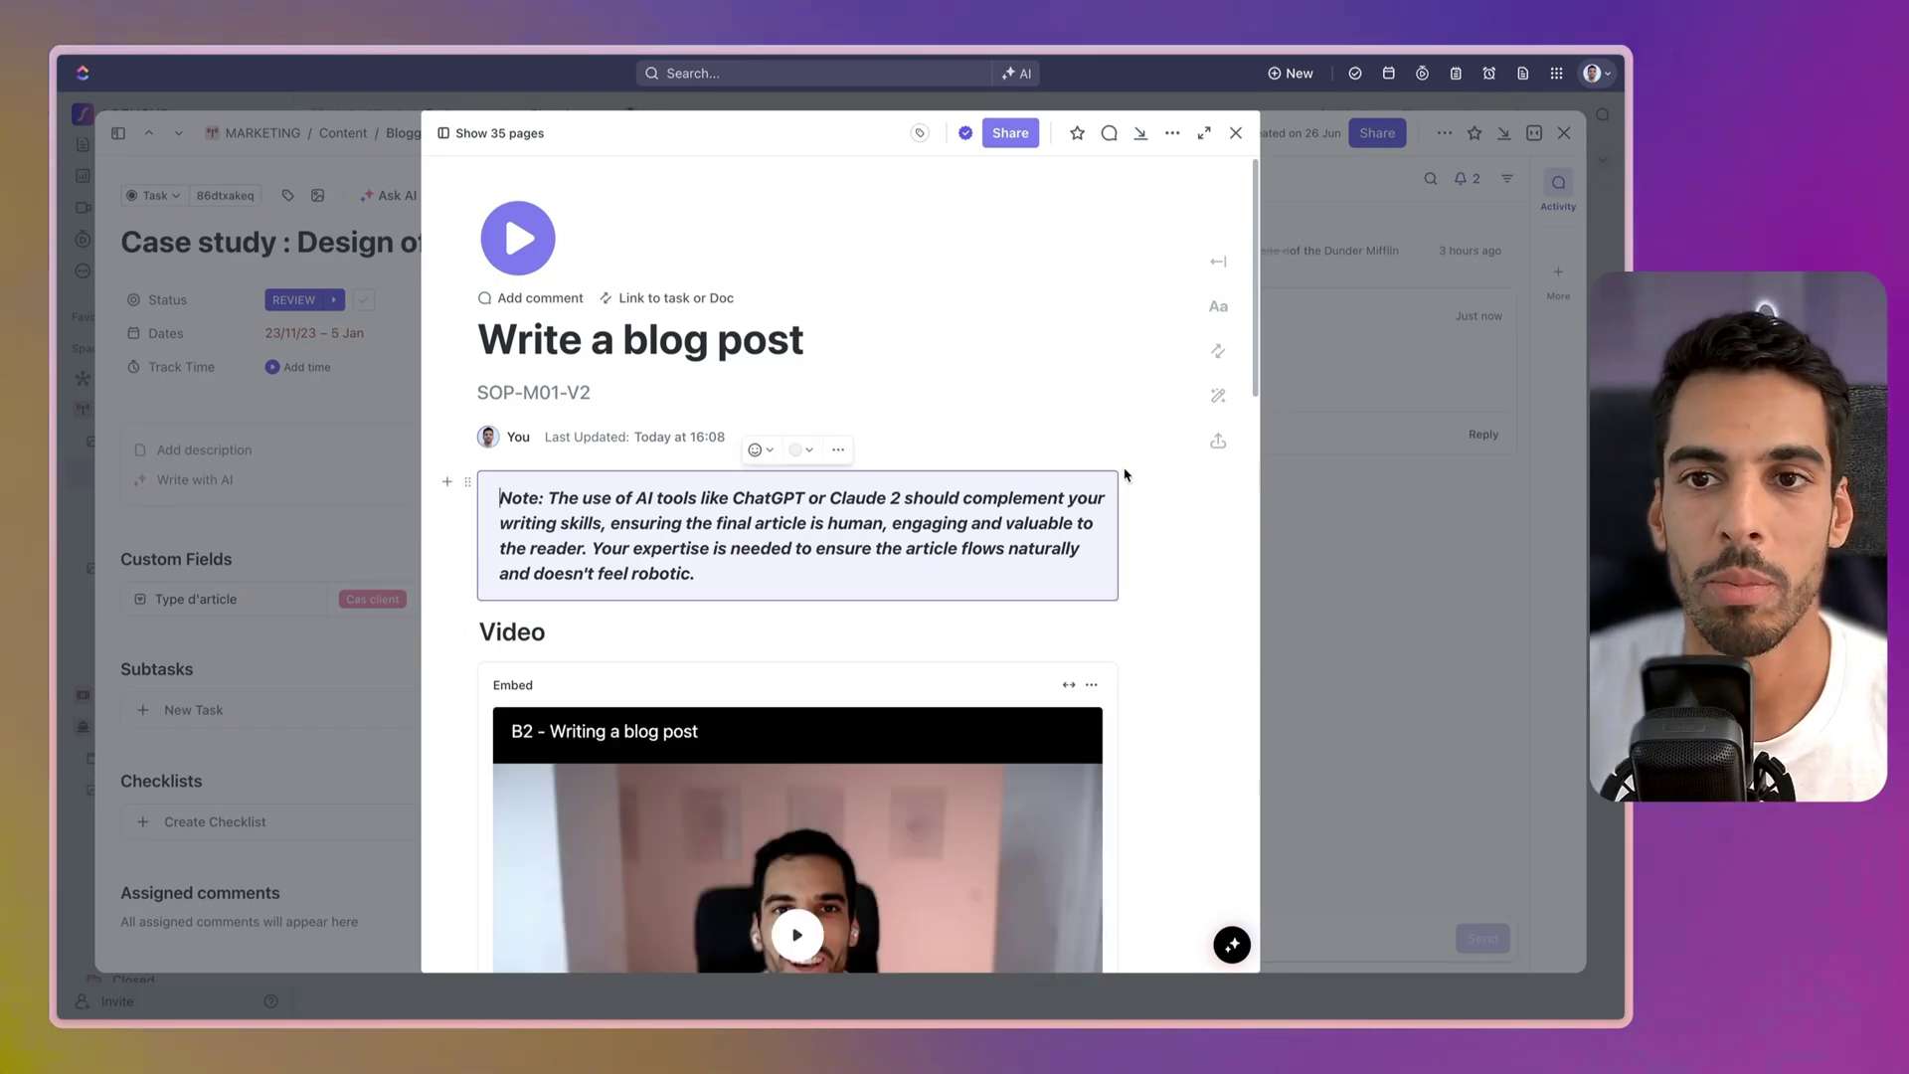
scroll(1059, 404, "down", 1)
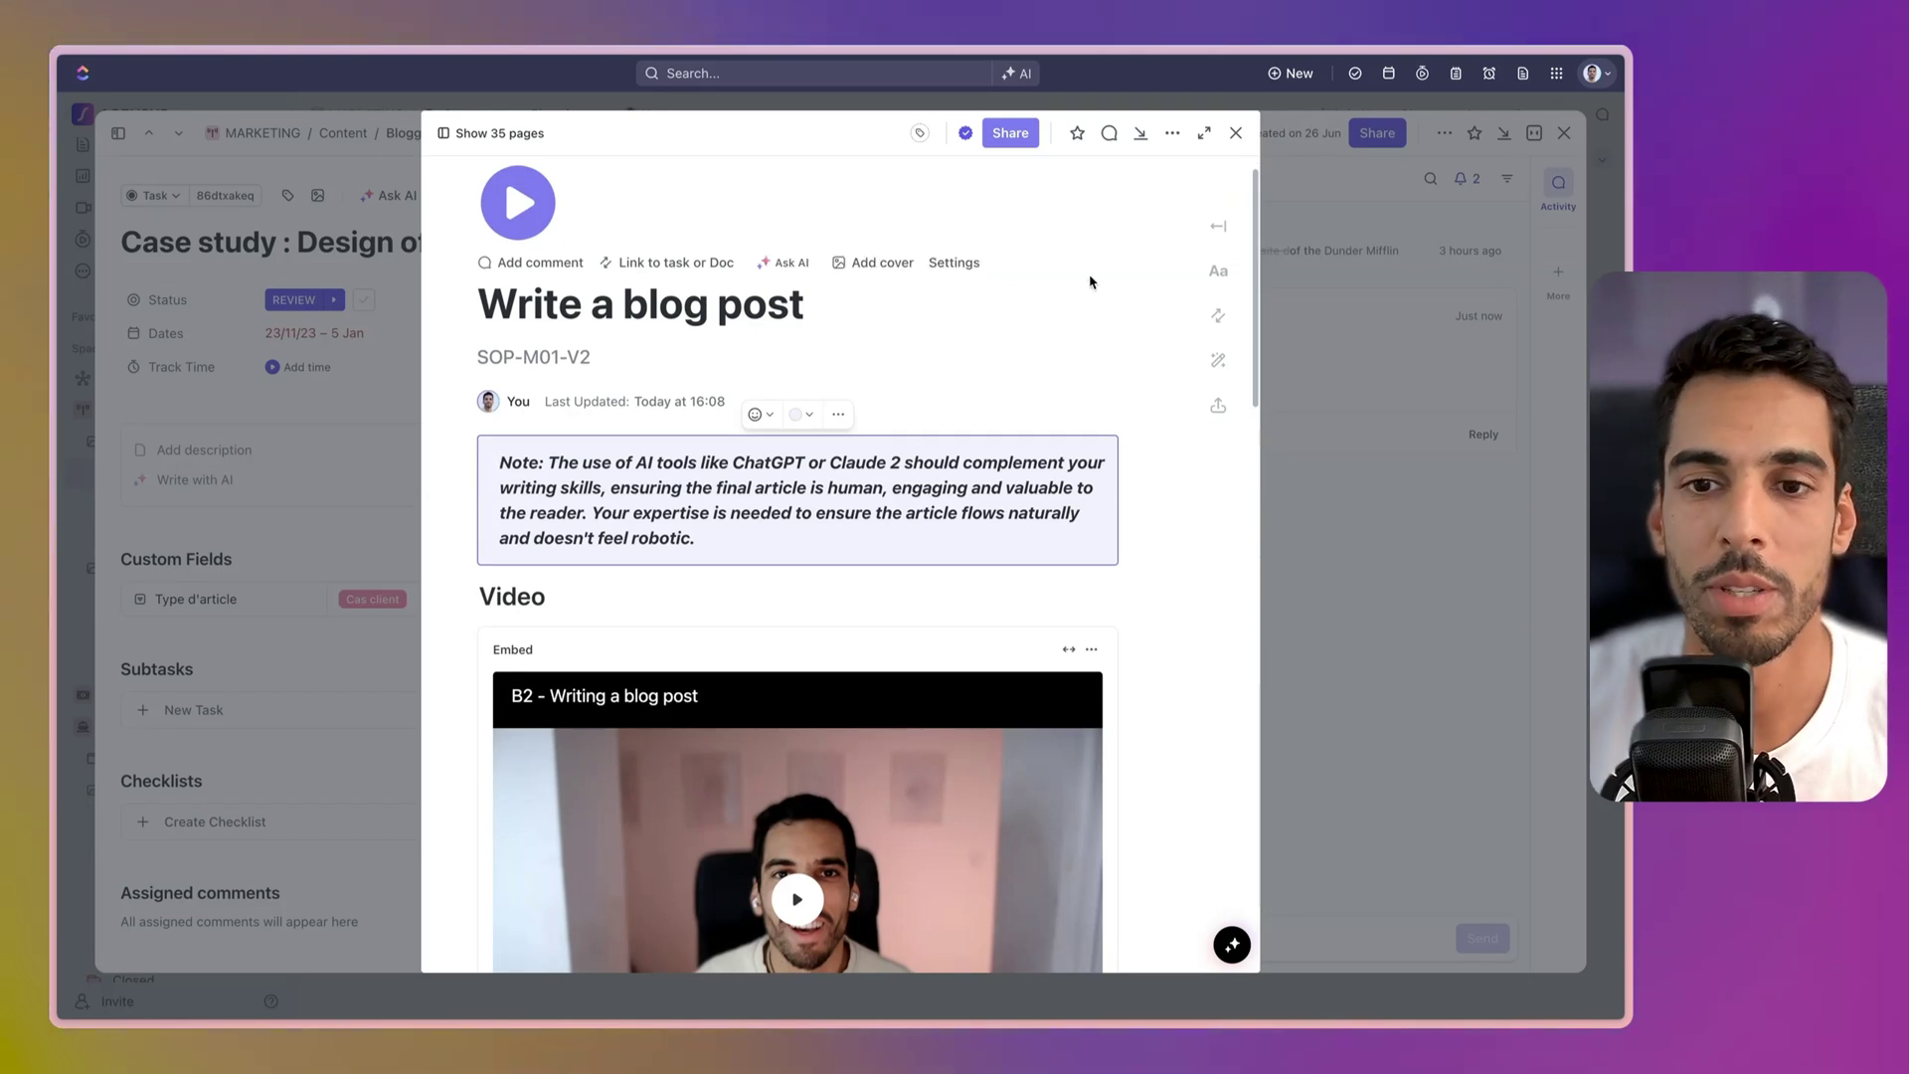
scroll(1091, 282, "down", 10)
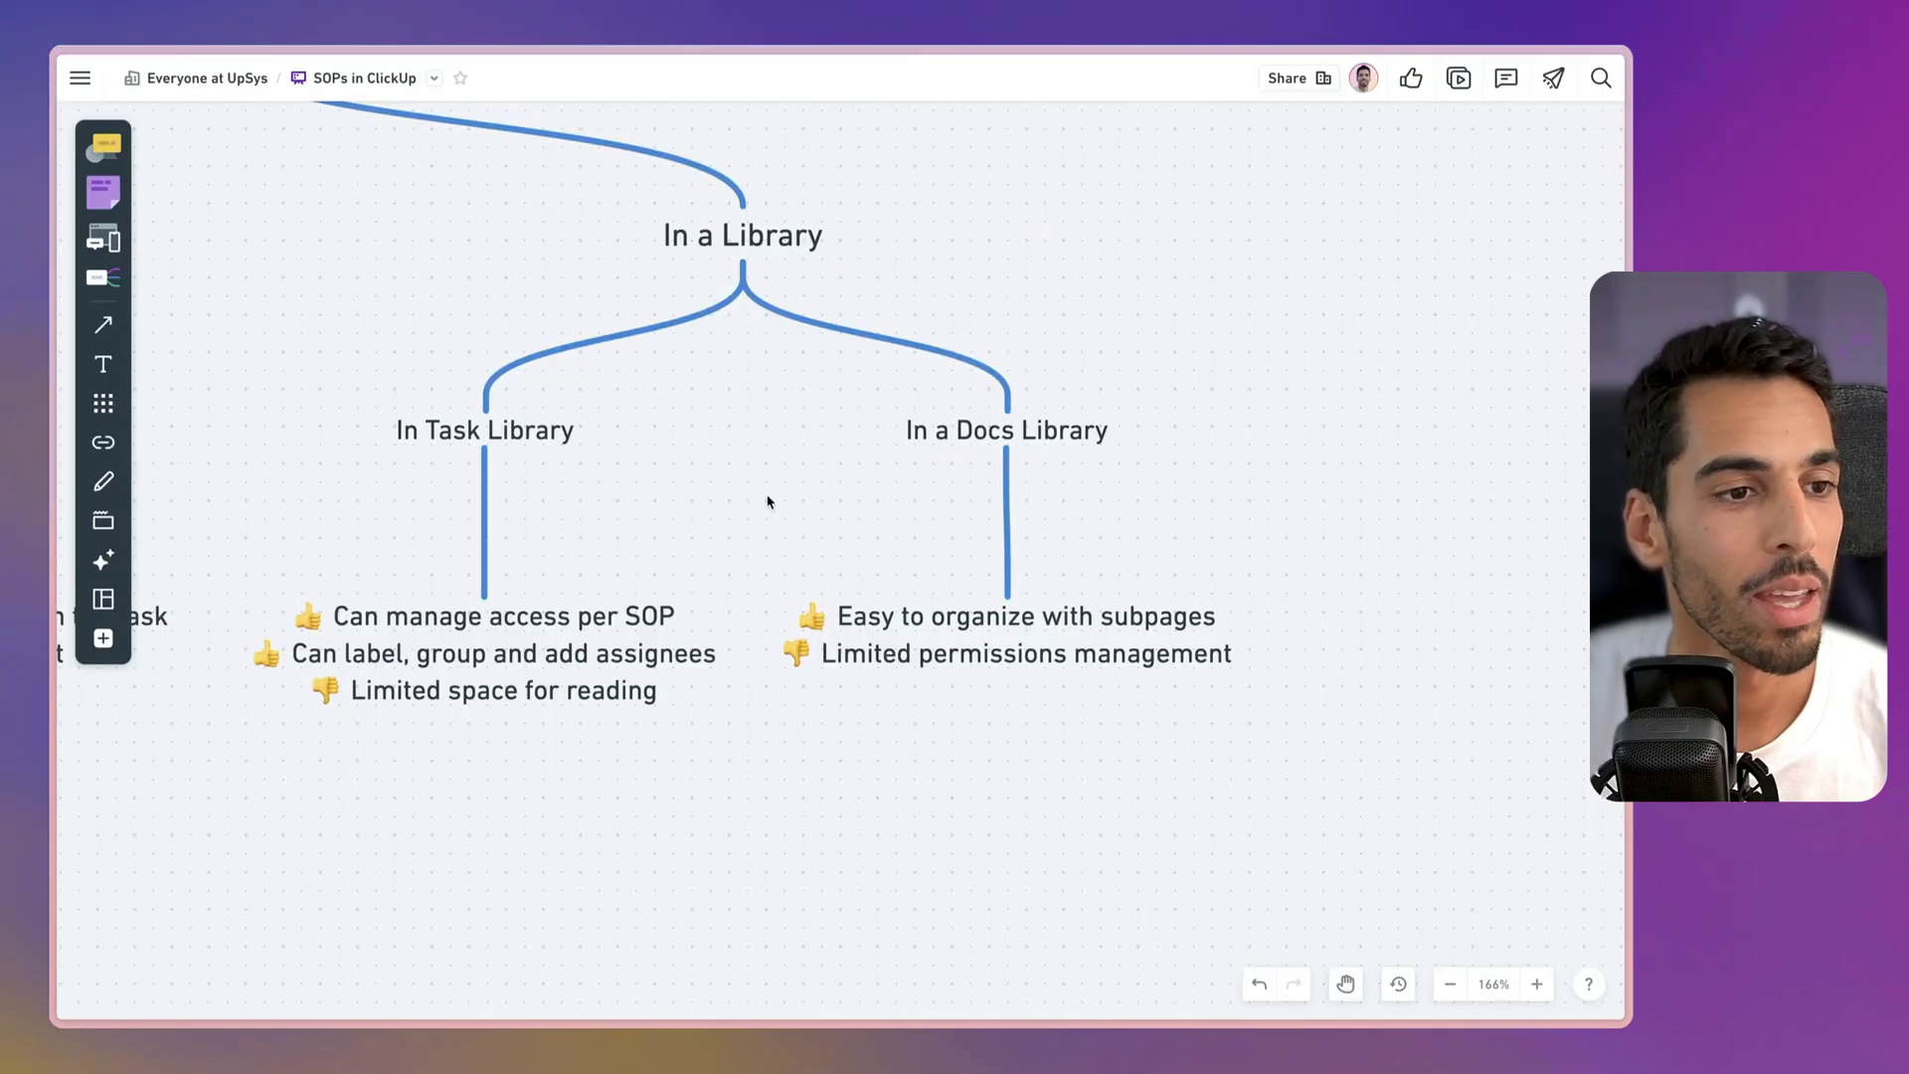
Step: Bring the SOP Tiers table into view and drag Task Library into the gold-medal top row
scroll(816, 478, "down", 3)
left_click_drag(576, 759, 850, 349)
scroll(895, 261, "down", 5)
scroll(768, 328, "up", 5)
scroll(776, 328, "up", 4)
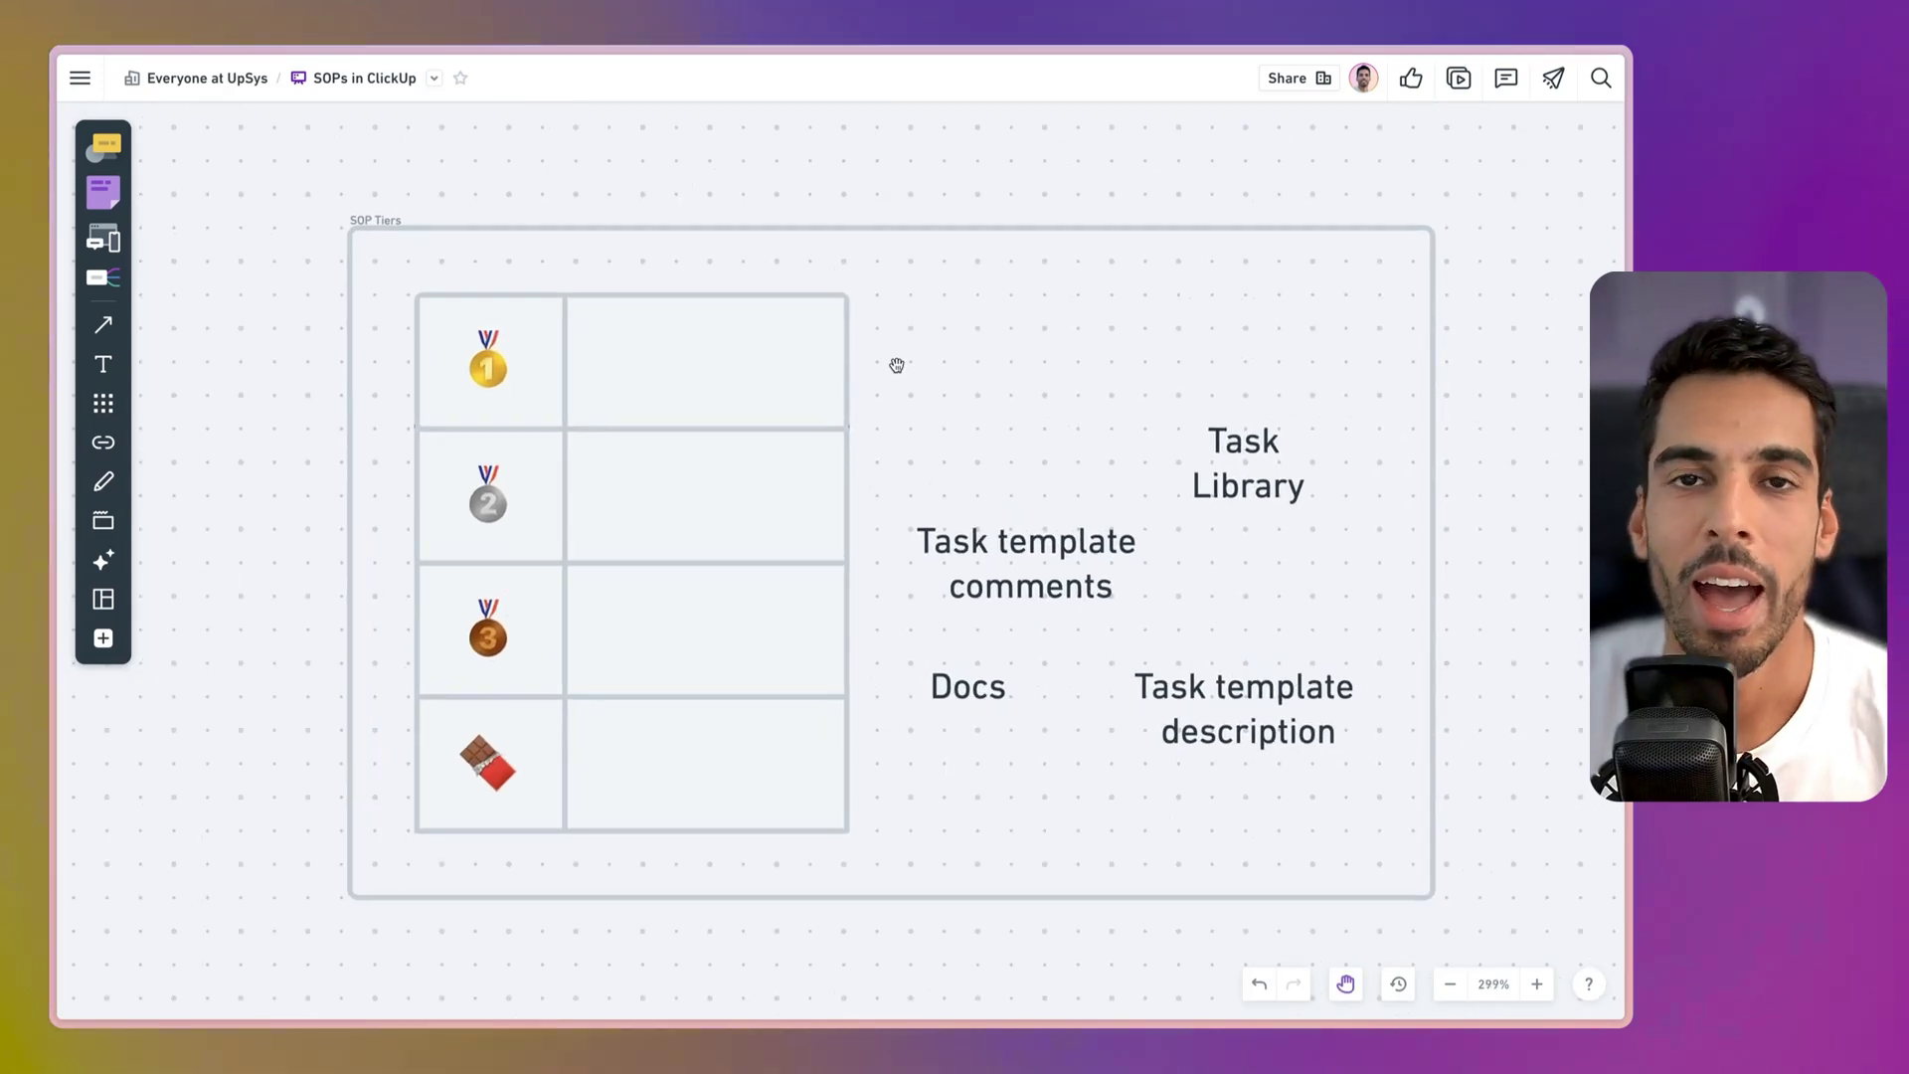
scroll(894, 366, "right", 3)
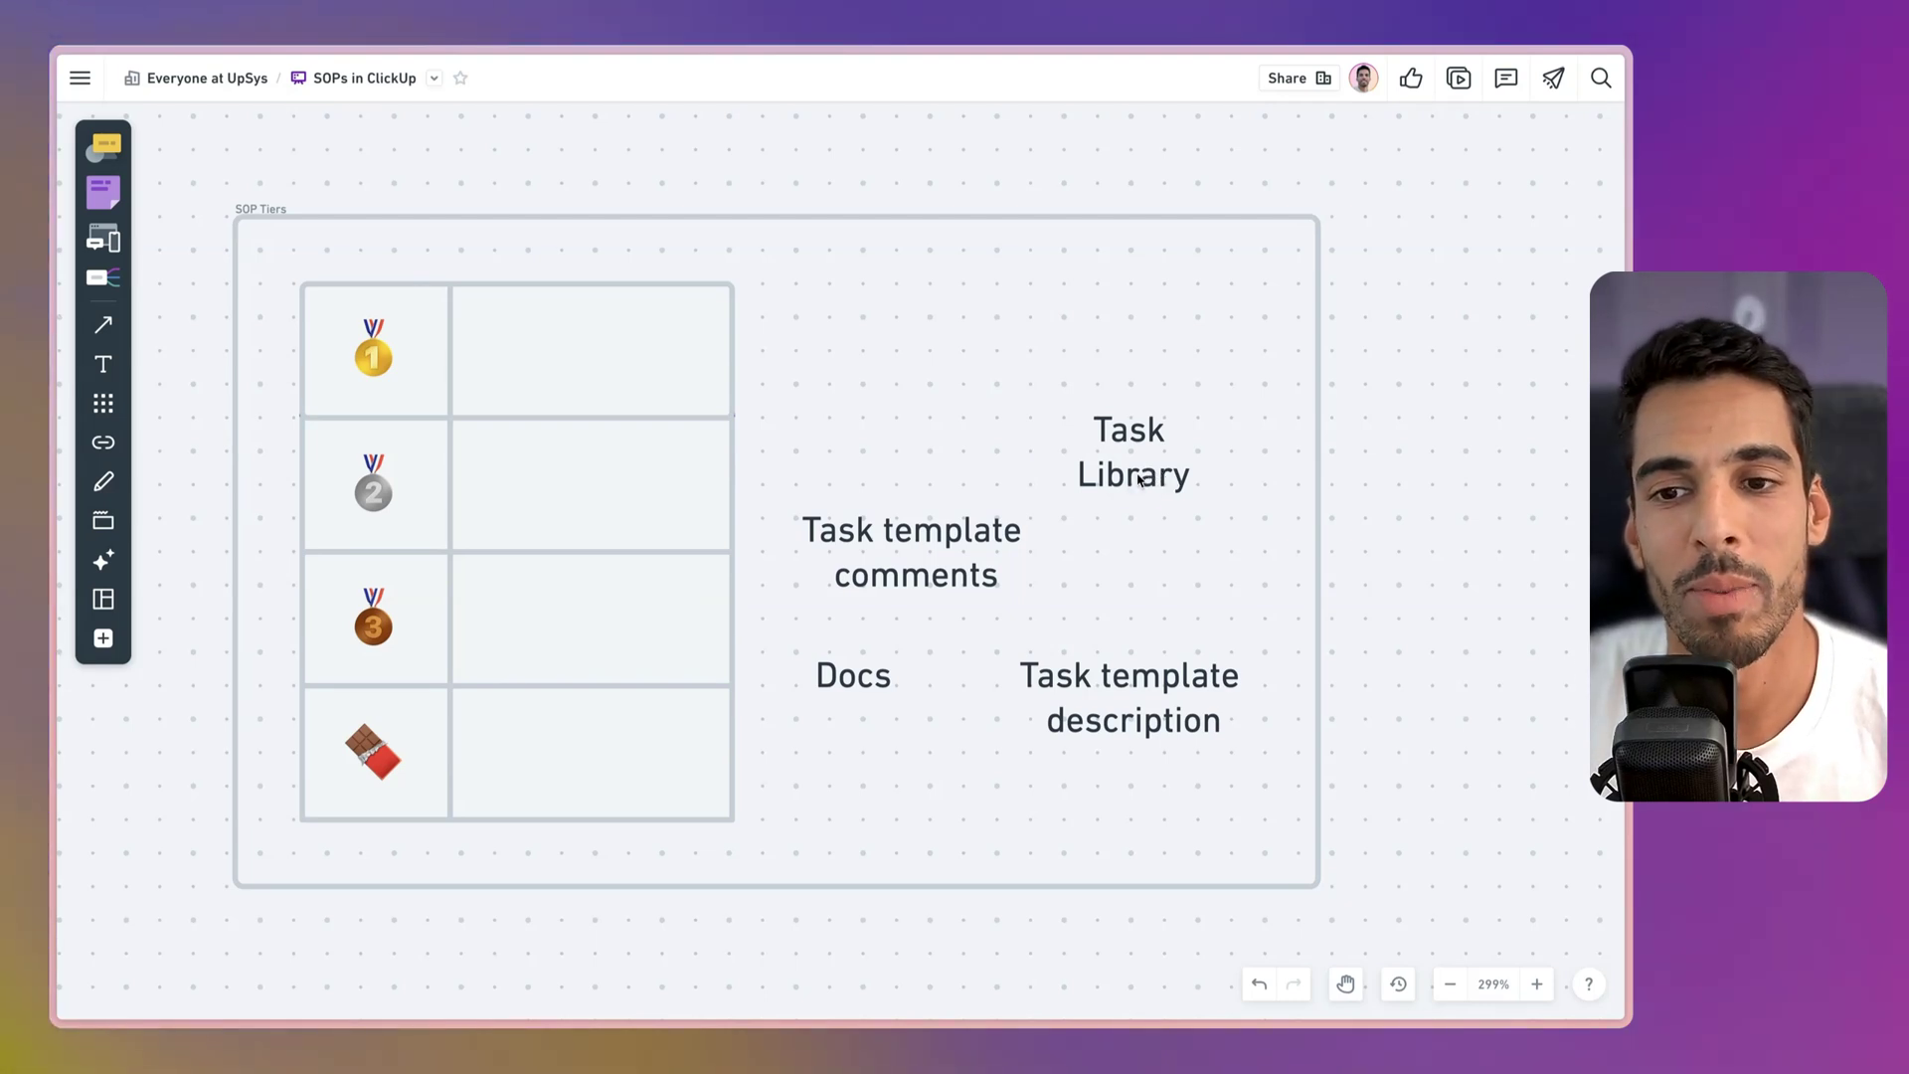
left_click_drag(1138, 479, 574, 375)
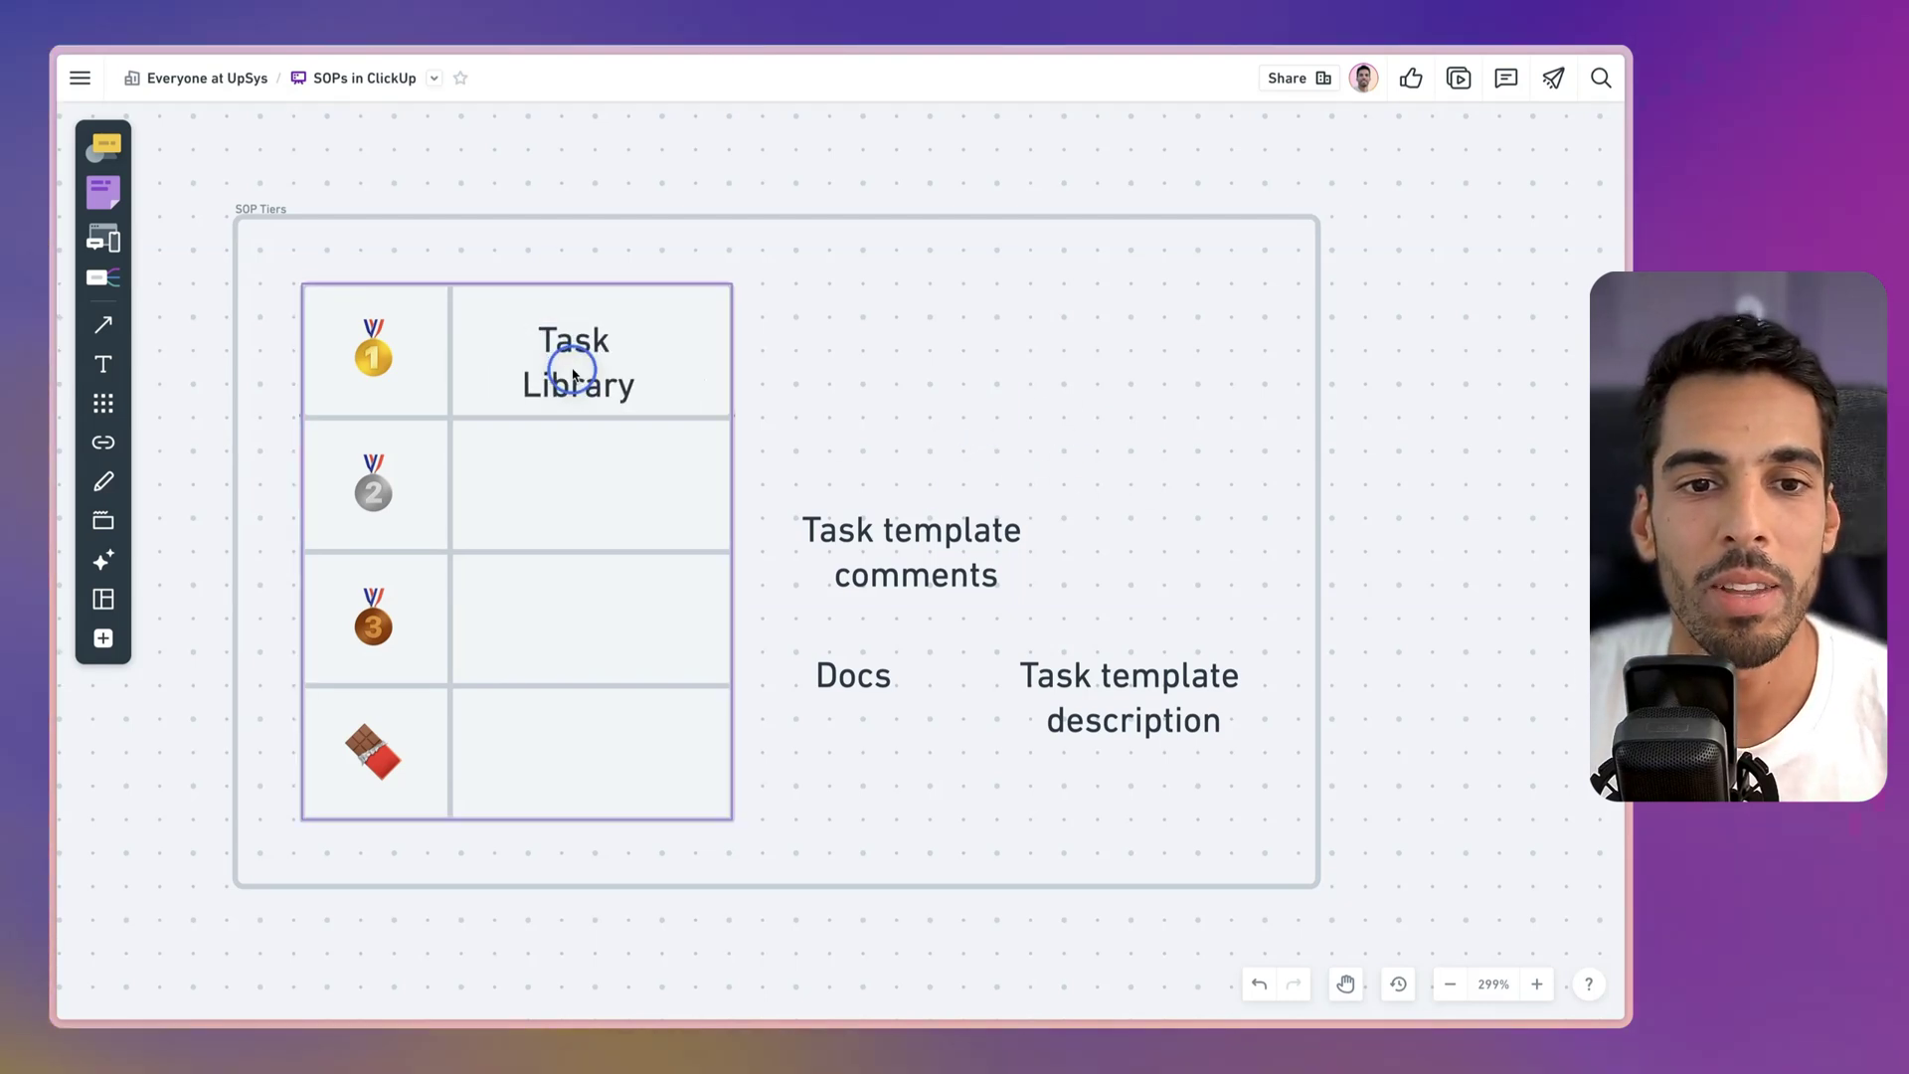
Step: Settle Task Library in first place and move Docs into the second-place row
left_click(886, 414)
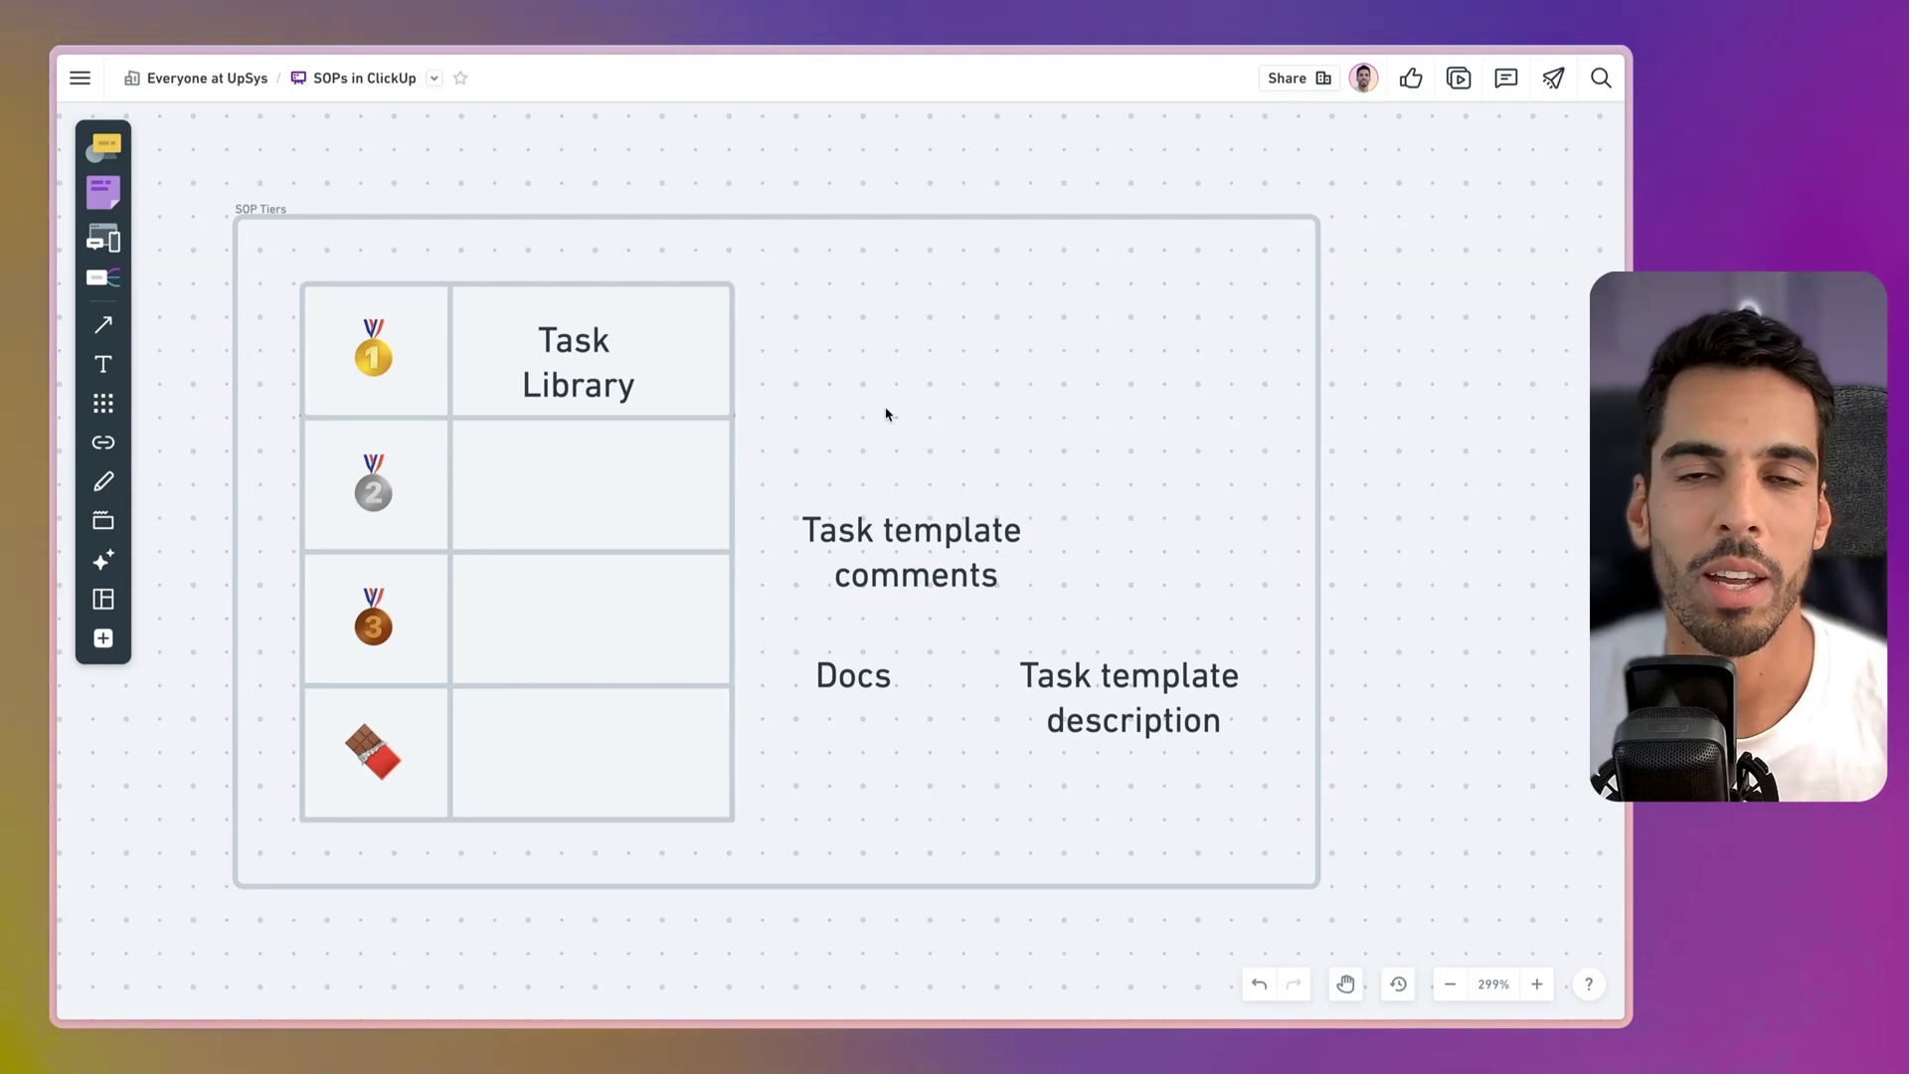
left_click(587, 366)
left_click(938, 449)
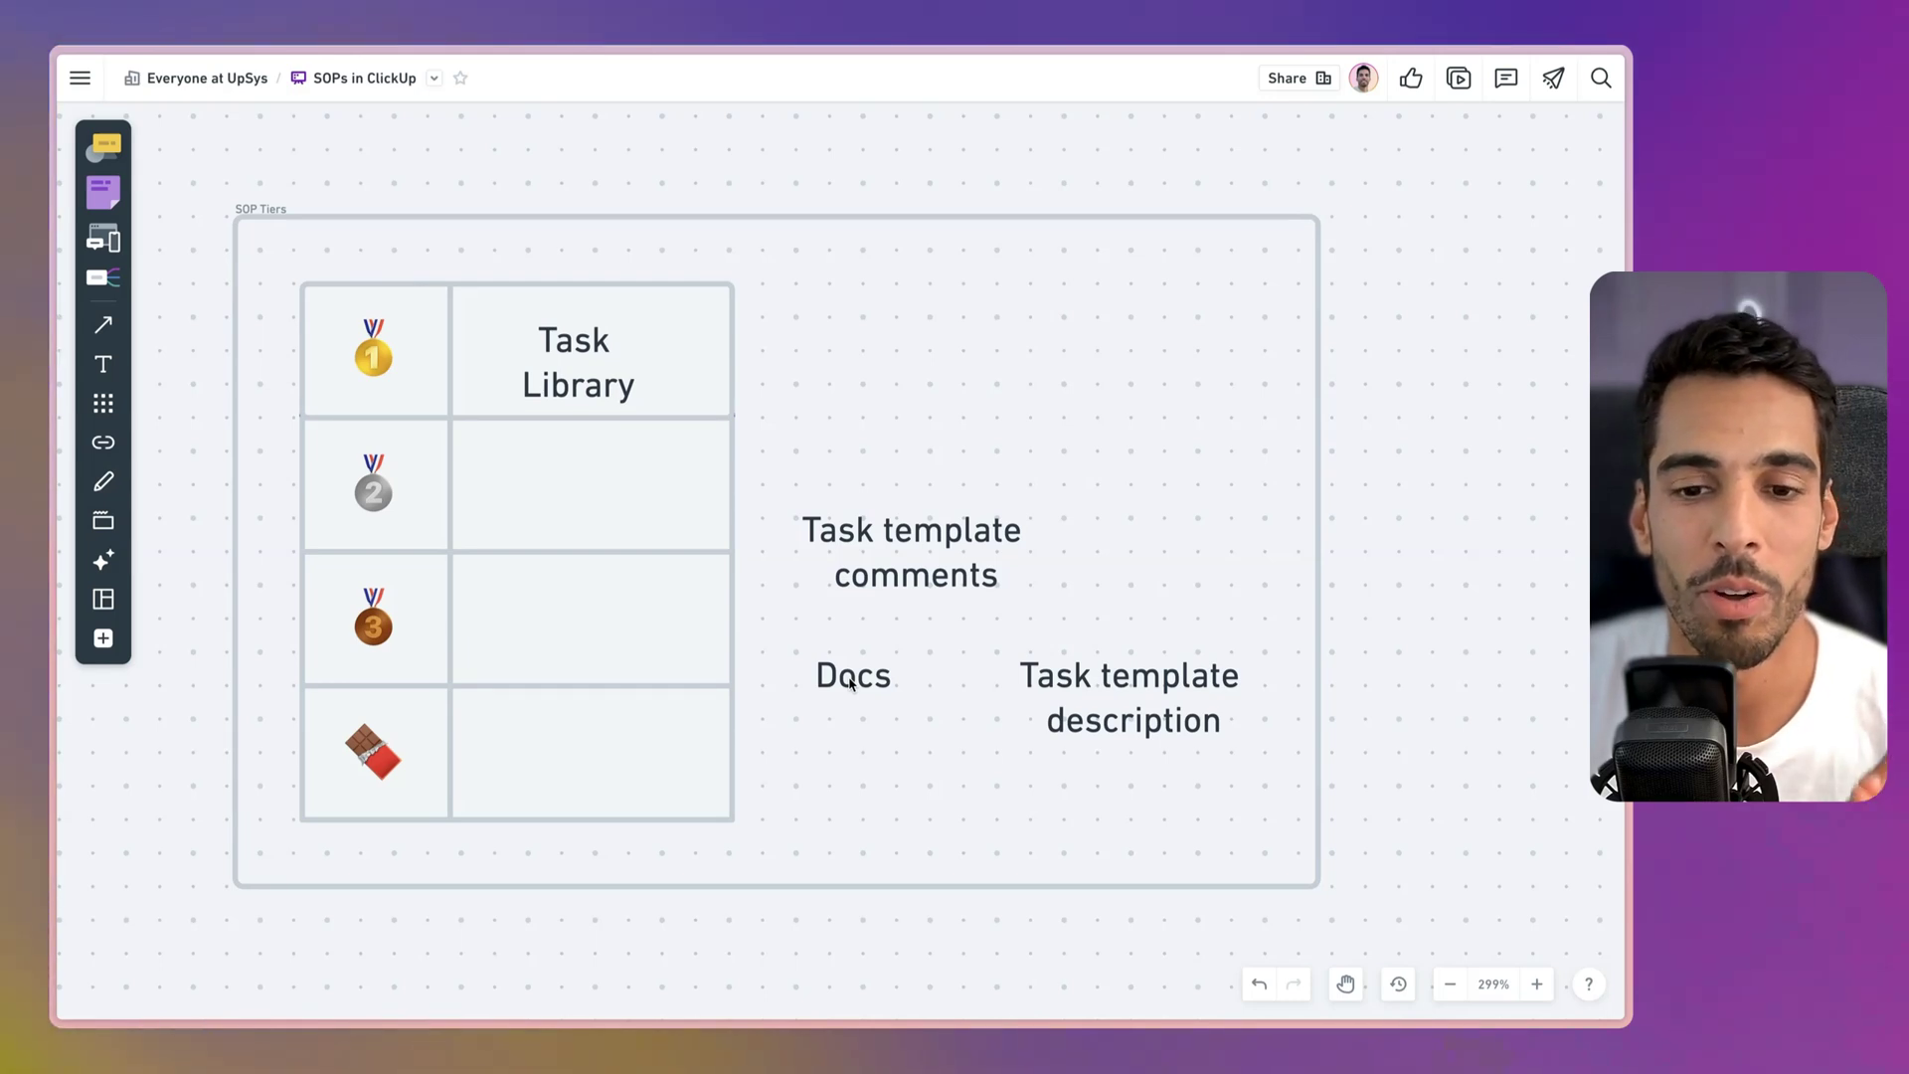
left_click_drag(852, 683, 569, 485)
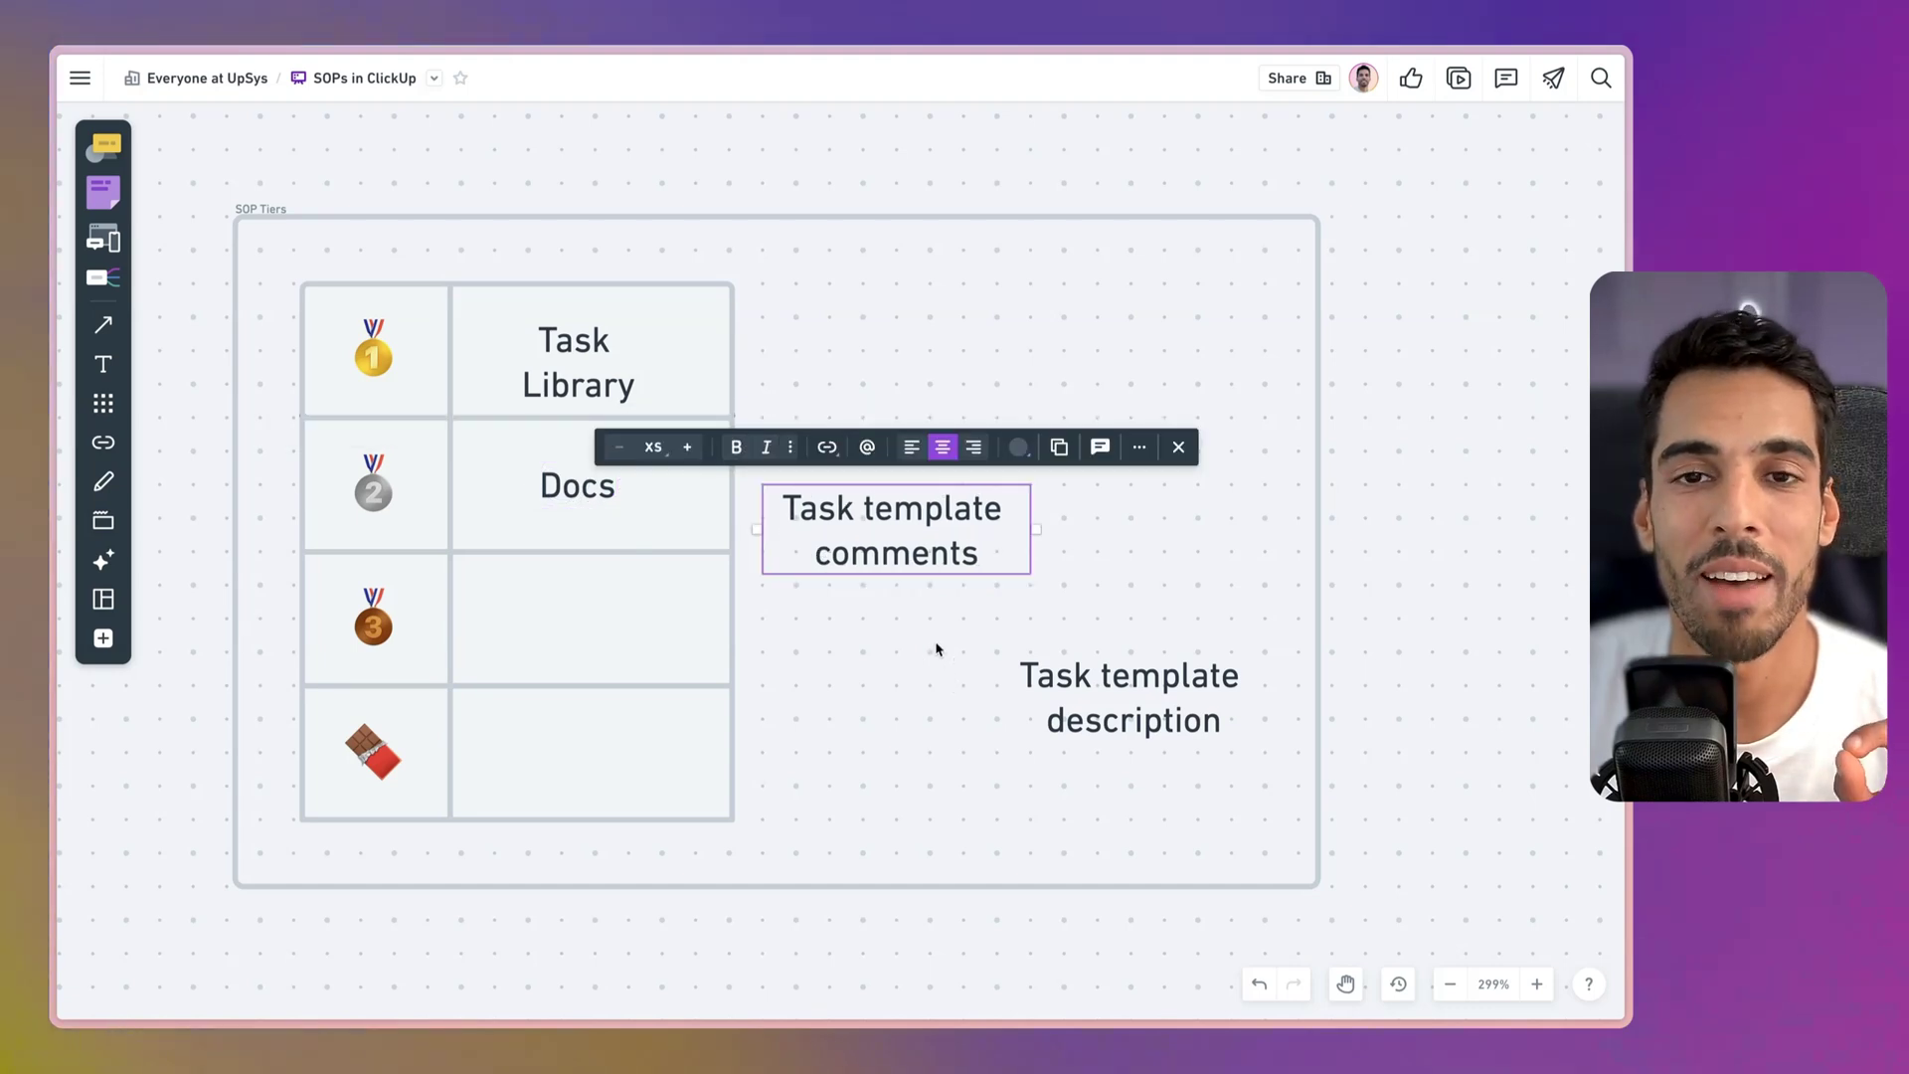
Step: Place Task template comments in the third row and Task template description in the last row
left_click_drag(891, 537, 597, 615)
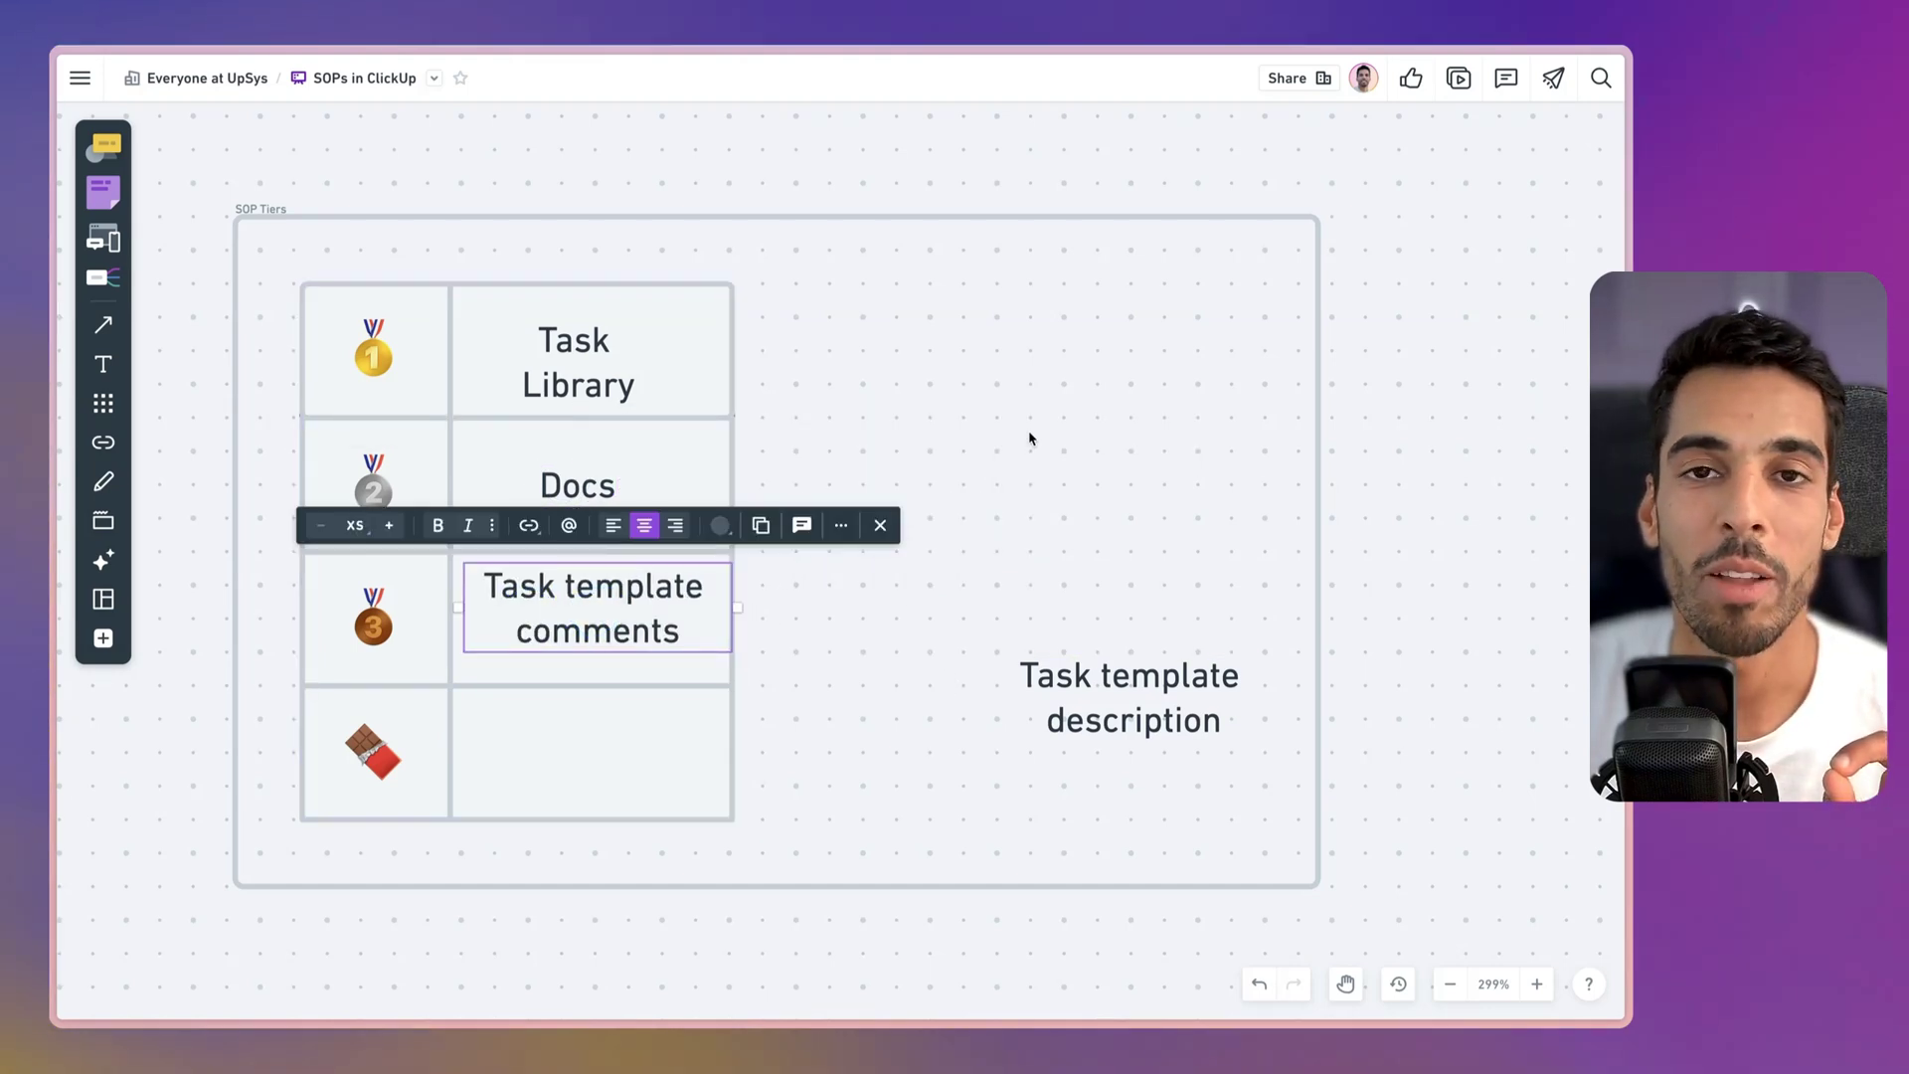
left_click(1029, 438)
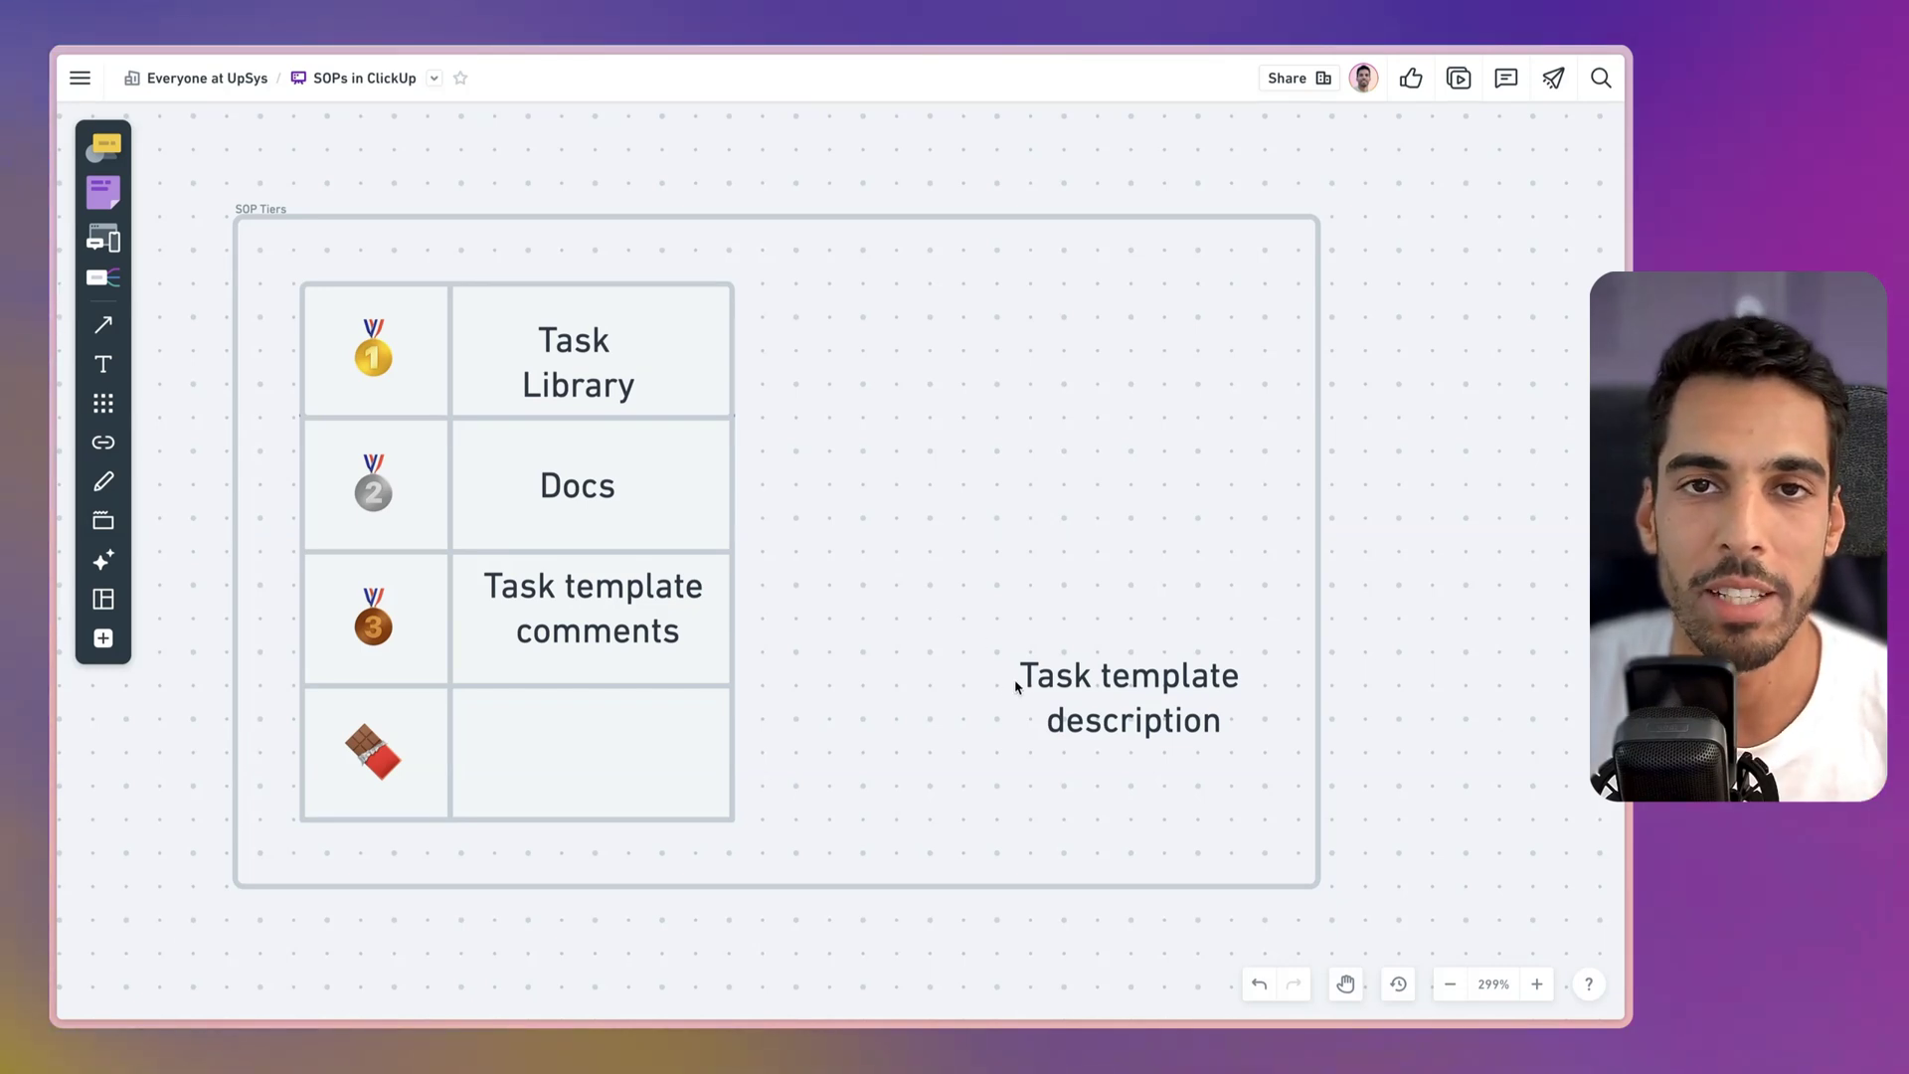
left_click_drag(1136, 688, 576, 733)
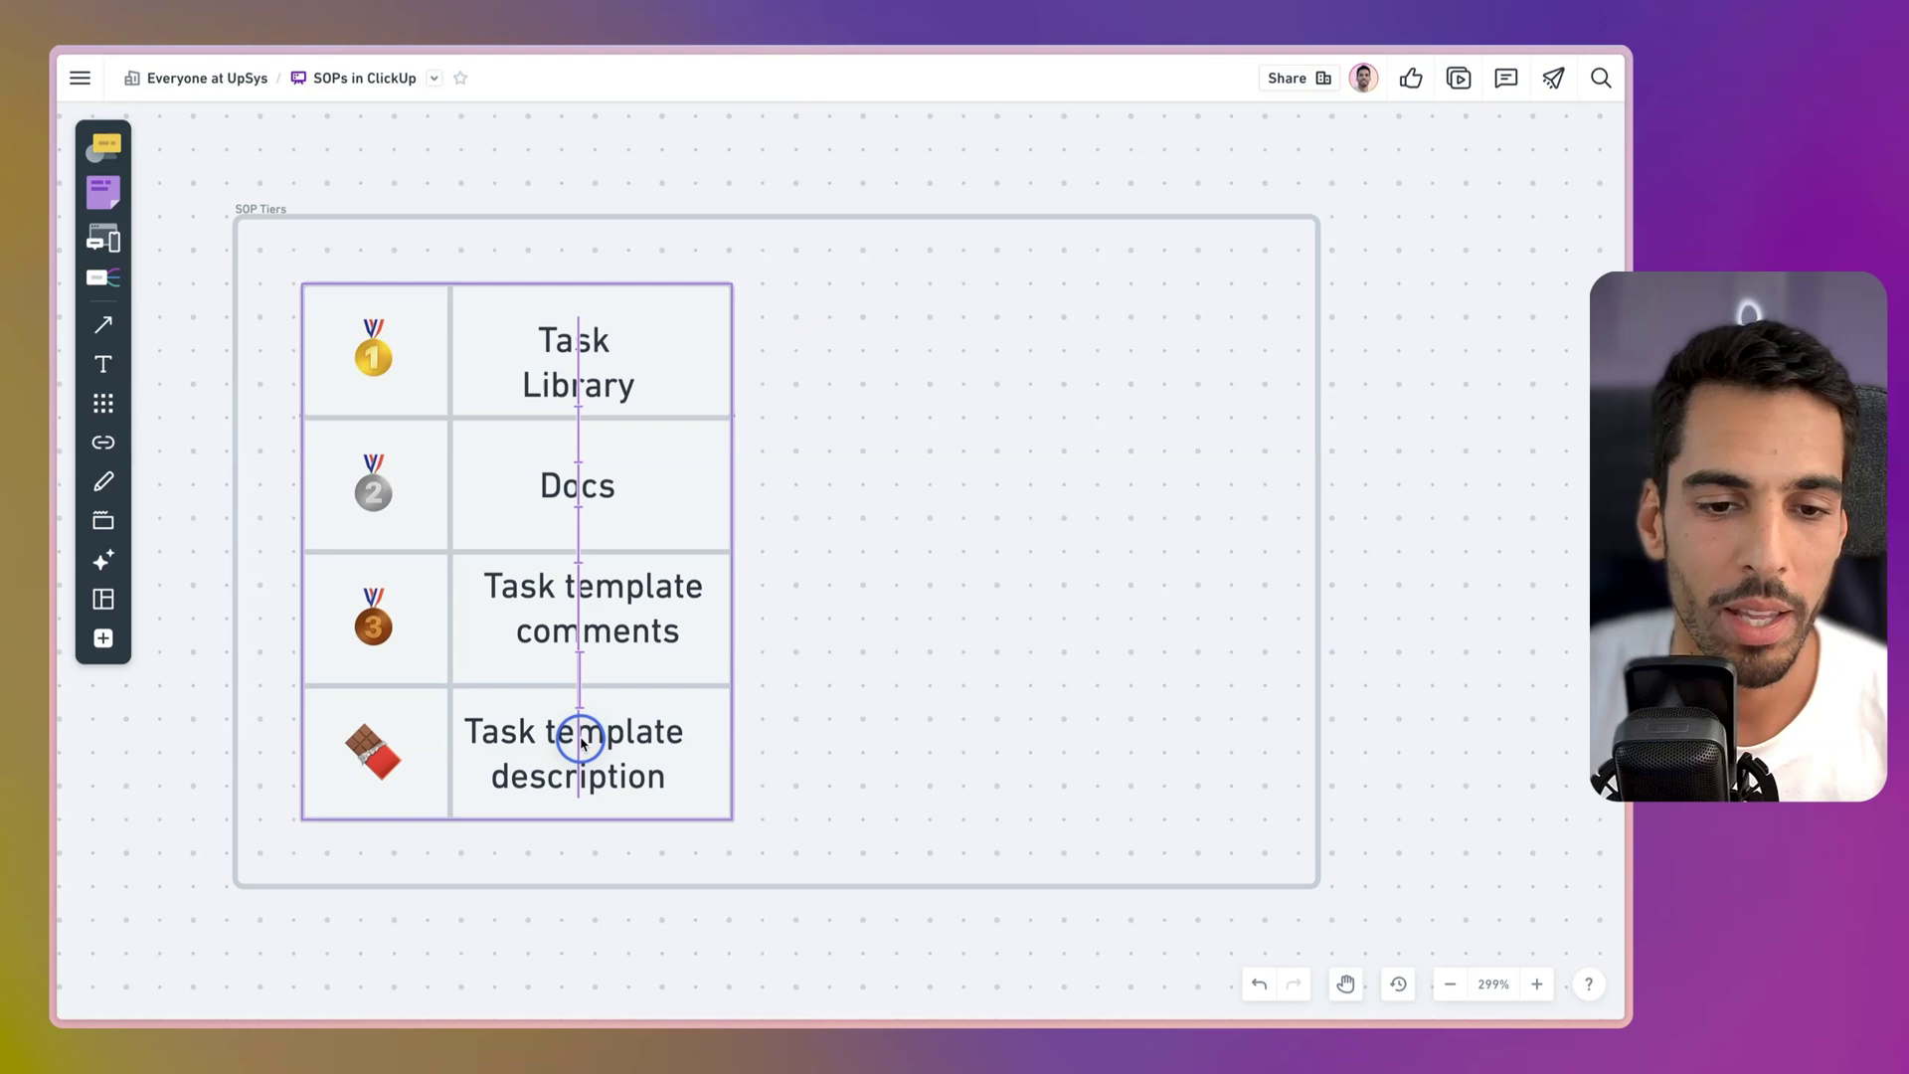
left_click(1144, 629)
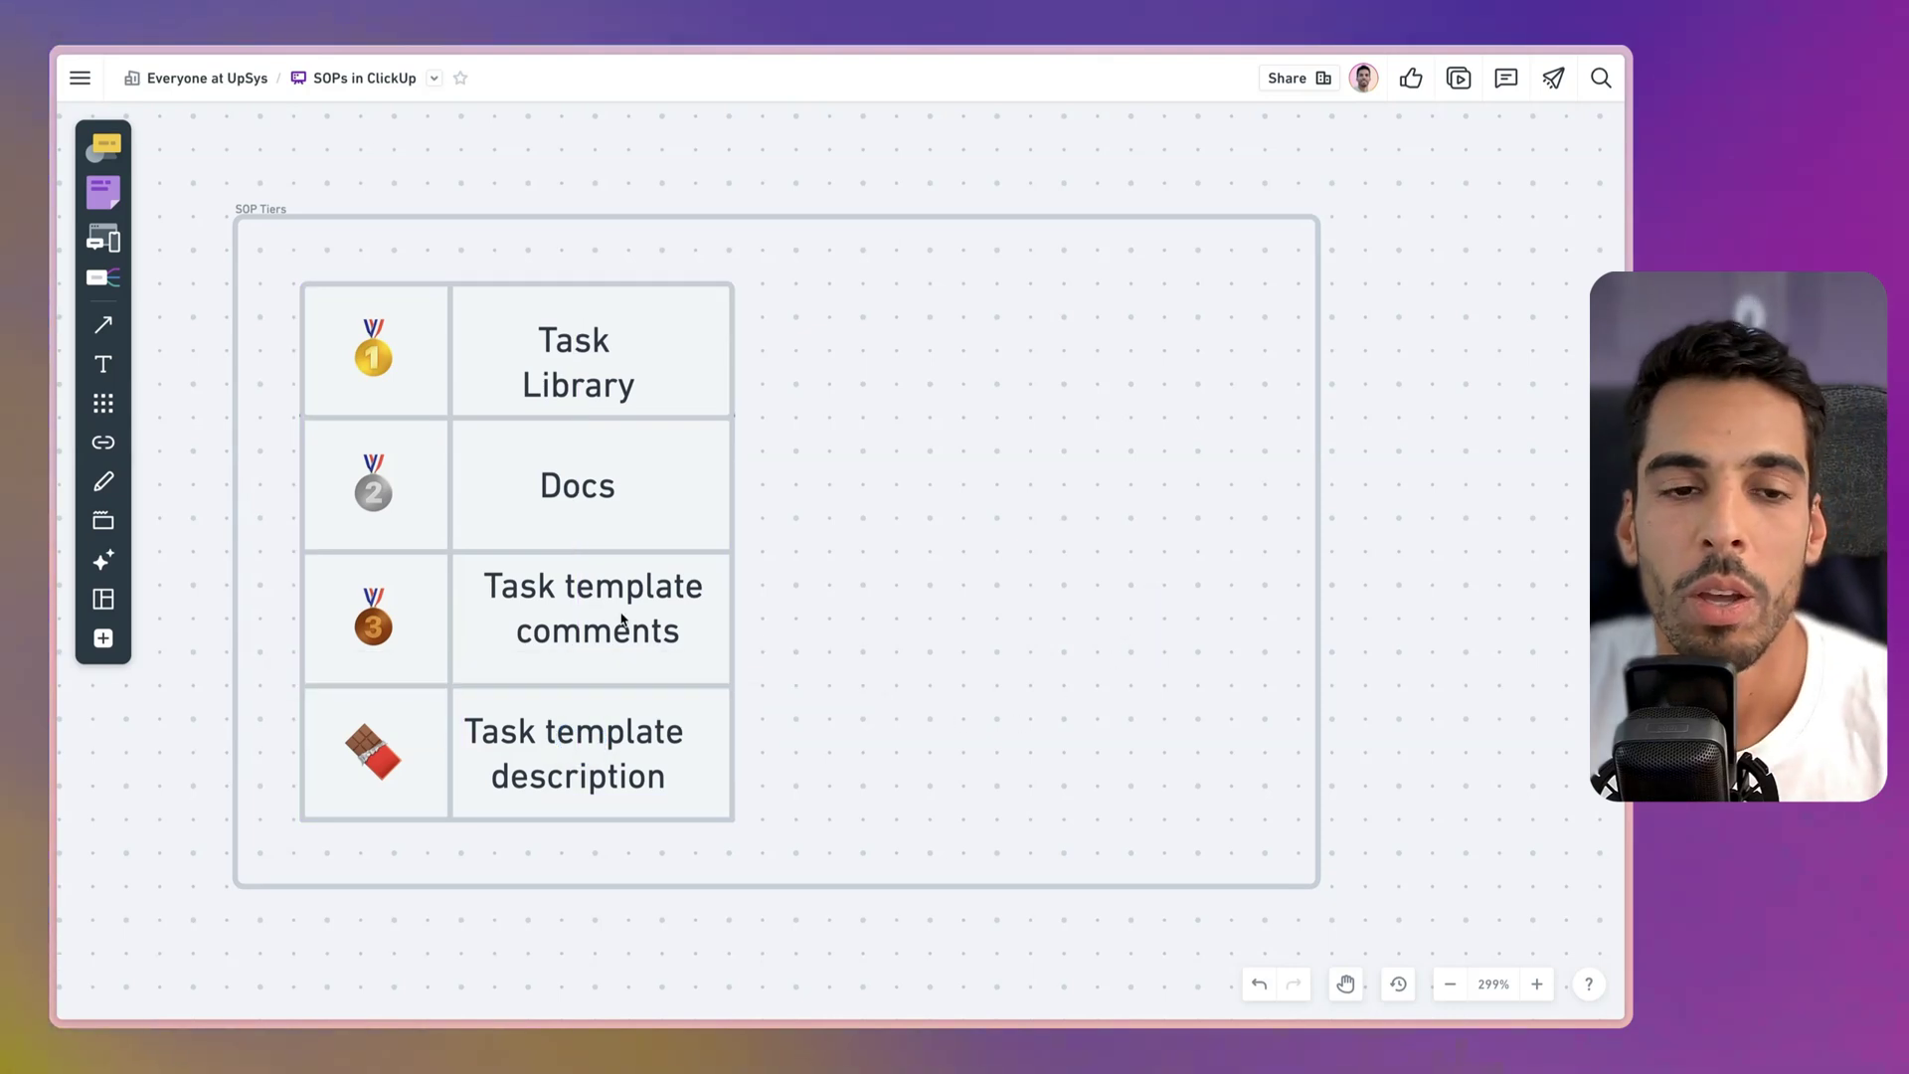
scroll(303, 557, "up", 3)
scroll(413, 562, "left", 2)
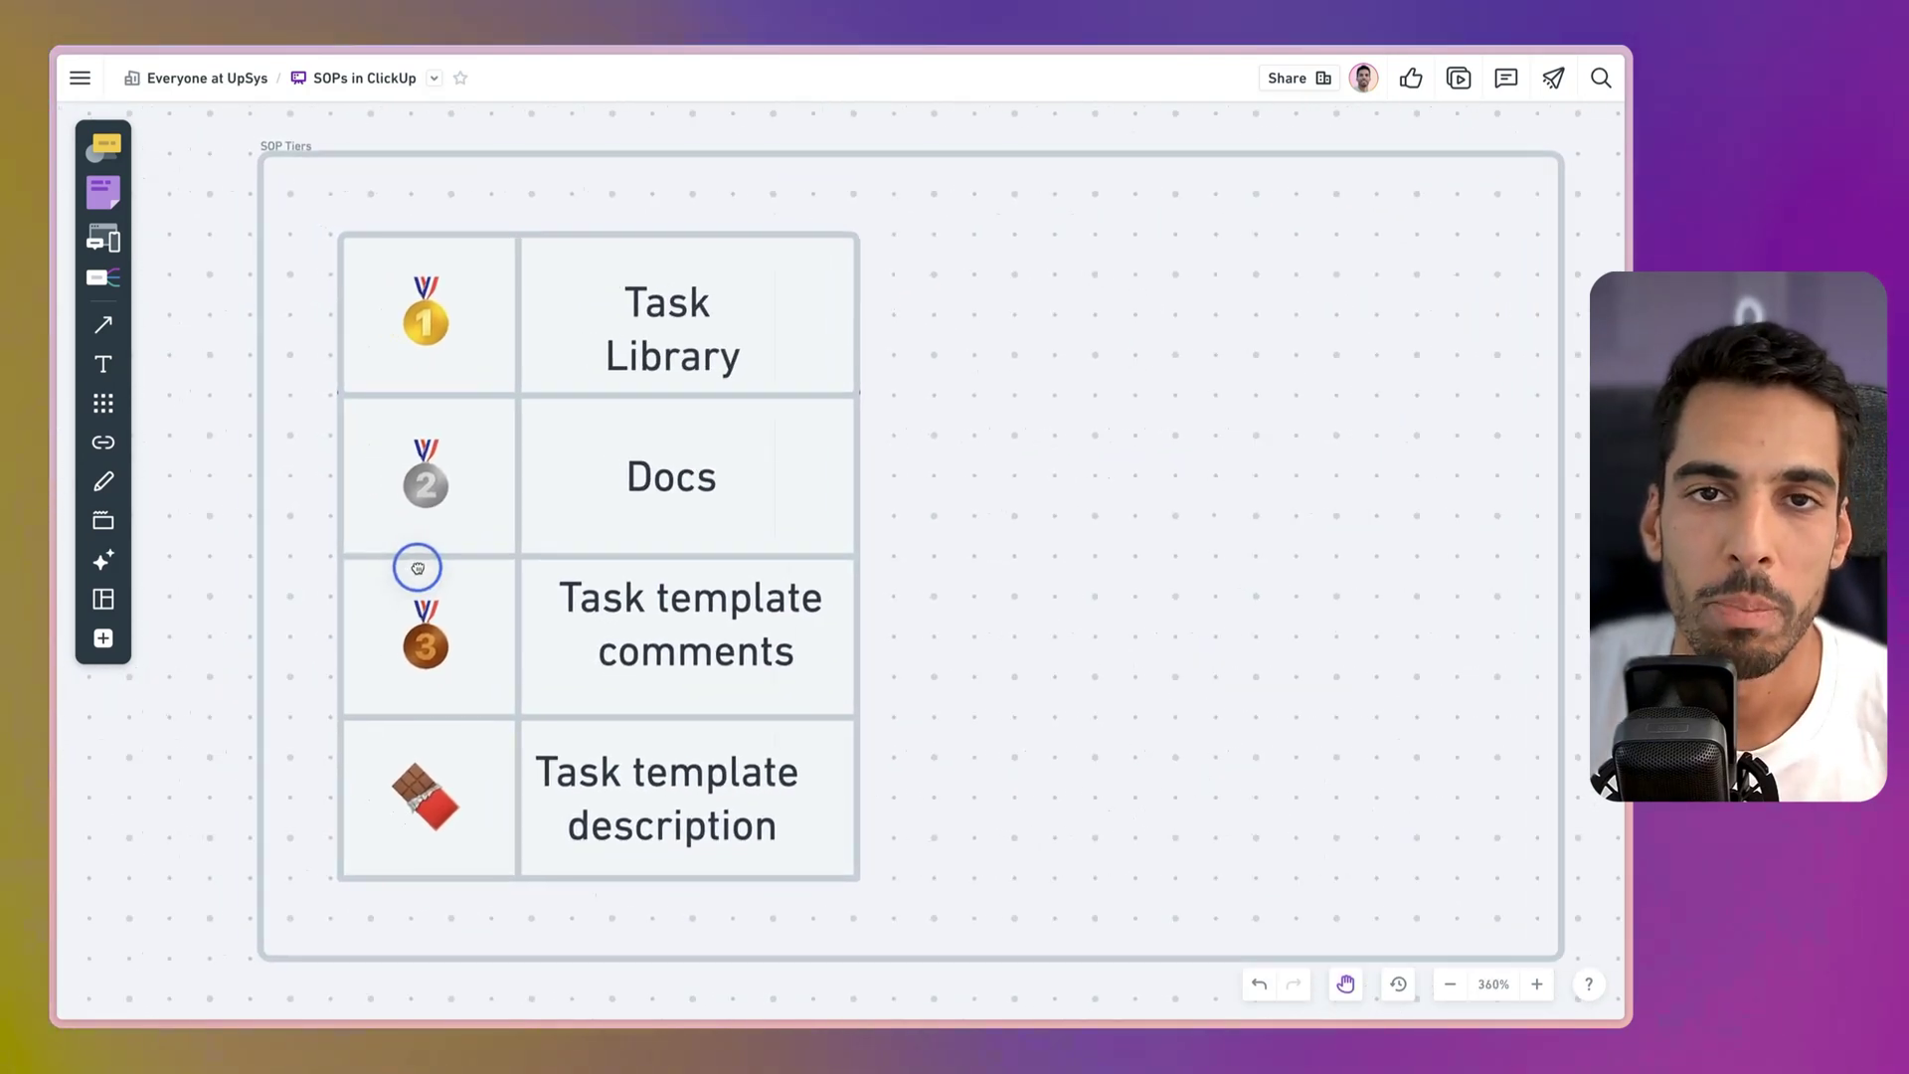